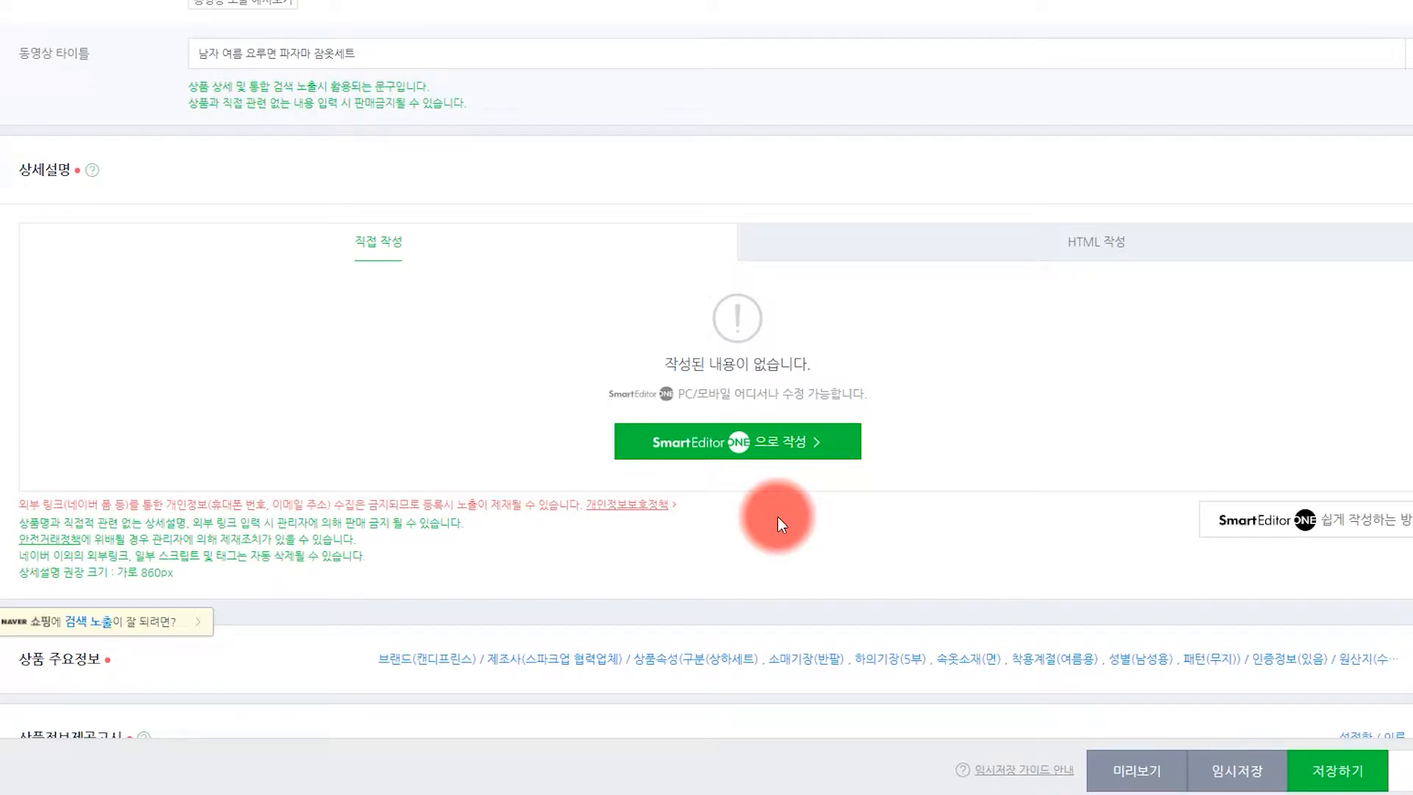
Open SmartEditor ONE for the product's detail description and copy the full product name from the registration form.
click(773, 447)
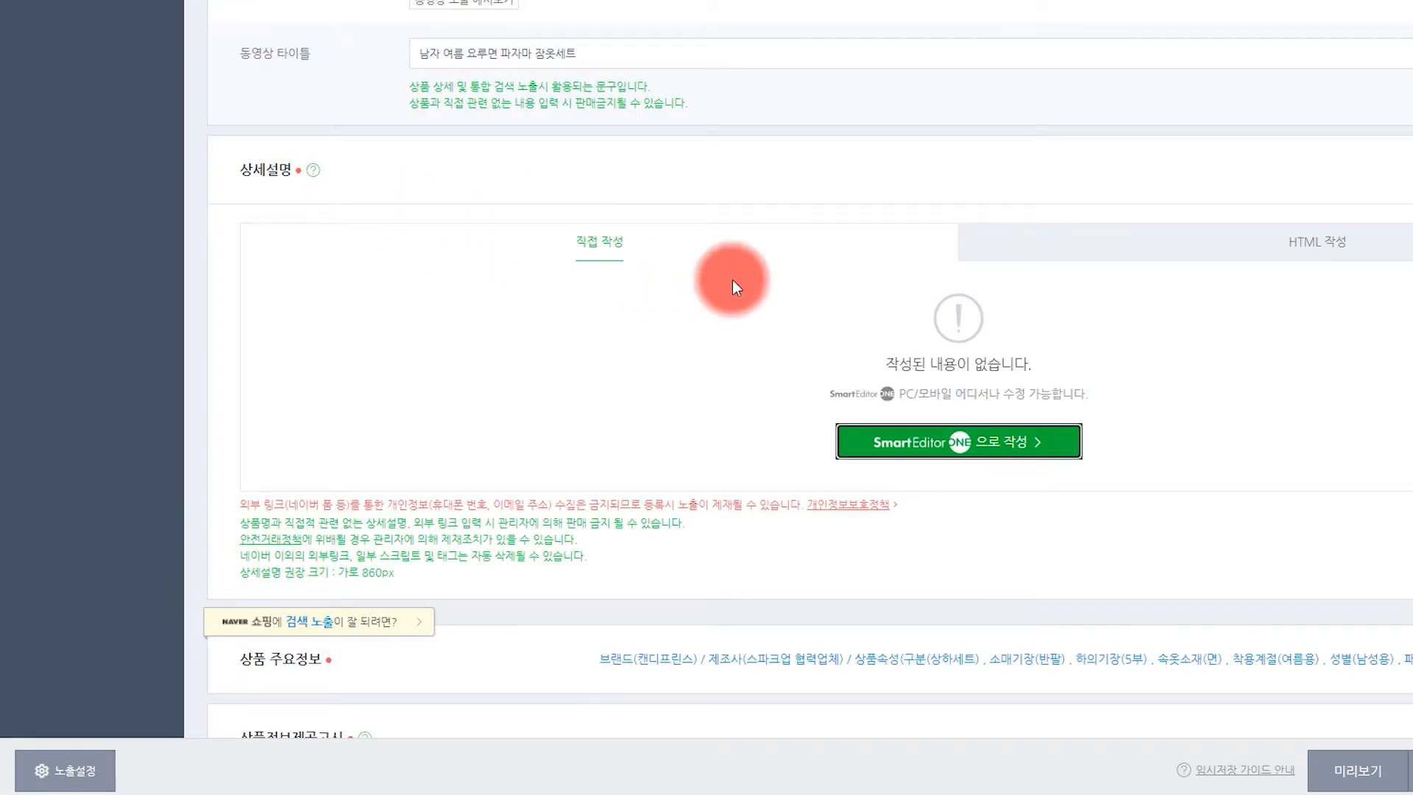
scroll(1315, 337, up, 5)
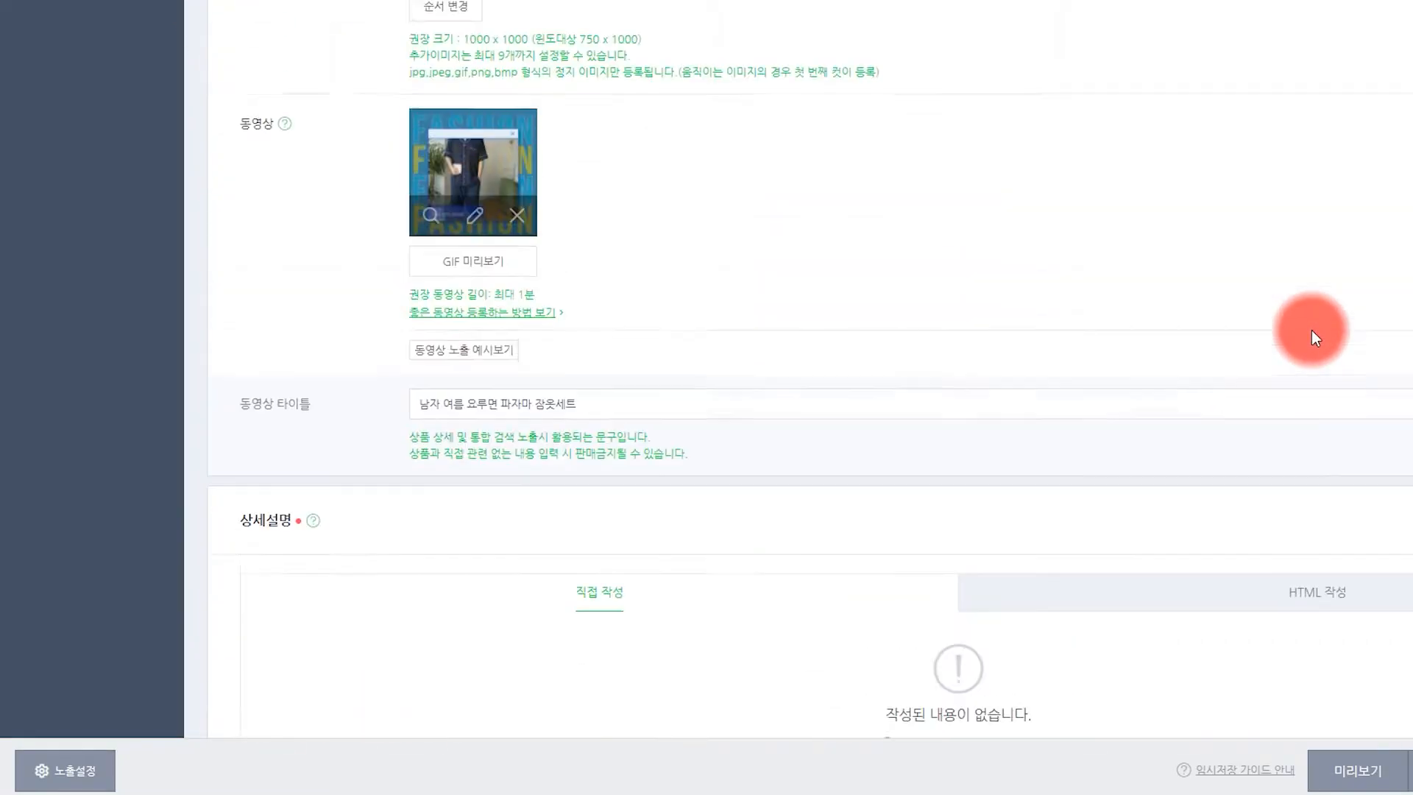
scroll(1311, 330, up, 15)
scroll(1115, 287, up, 1)
drag(566, 416, 236, 422)
right_click(295, 424)
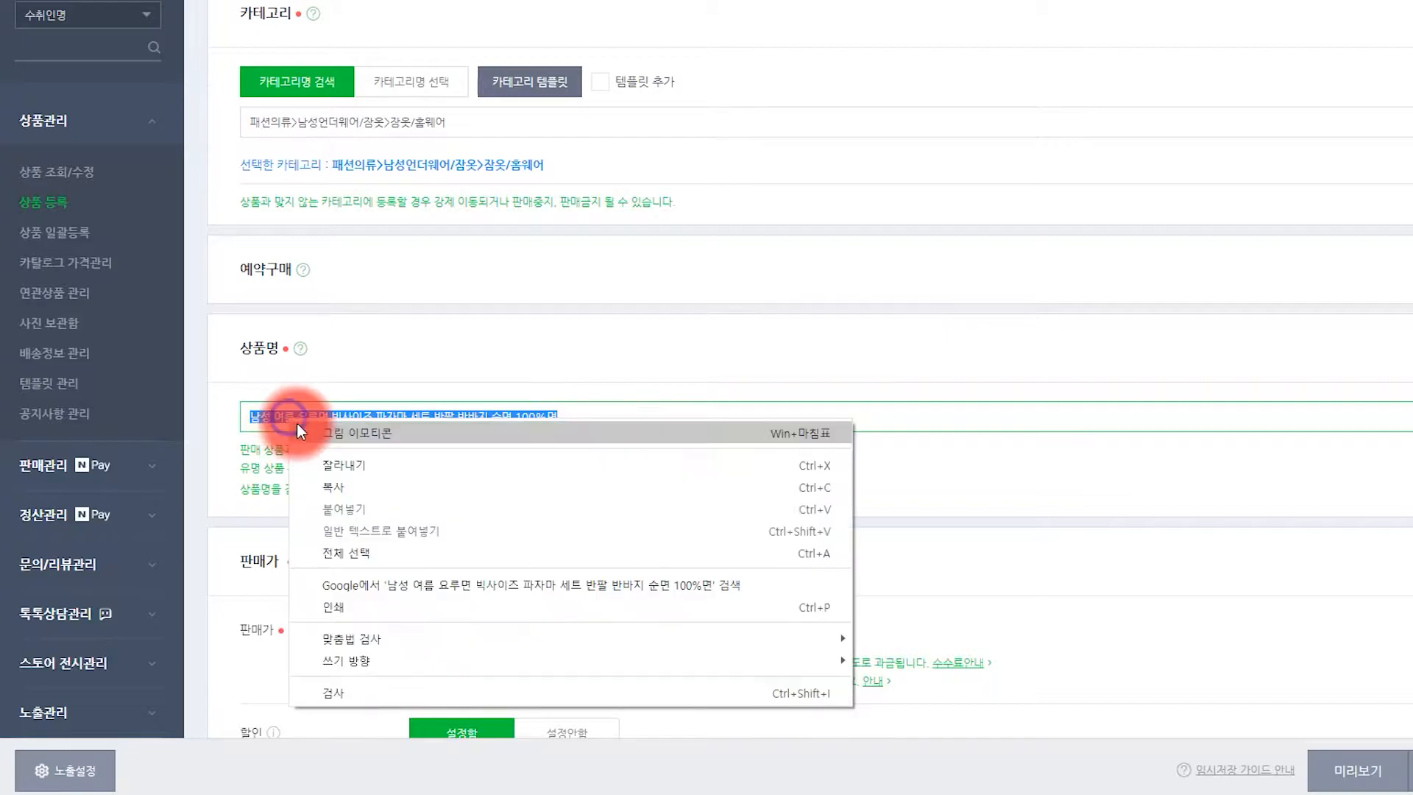
click(327, 486)
Paste the copied product name into the blank description and break it into a second line starting at "반팔".
click(291, 71)
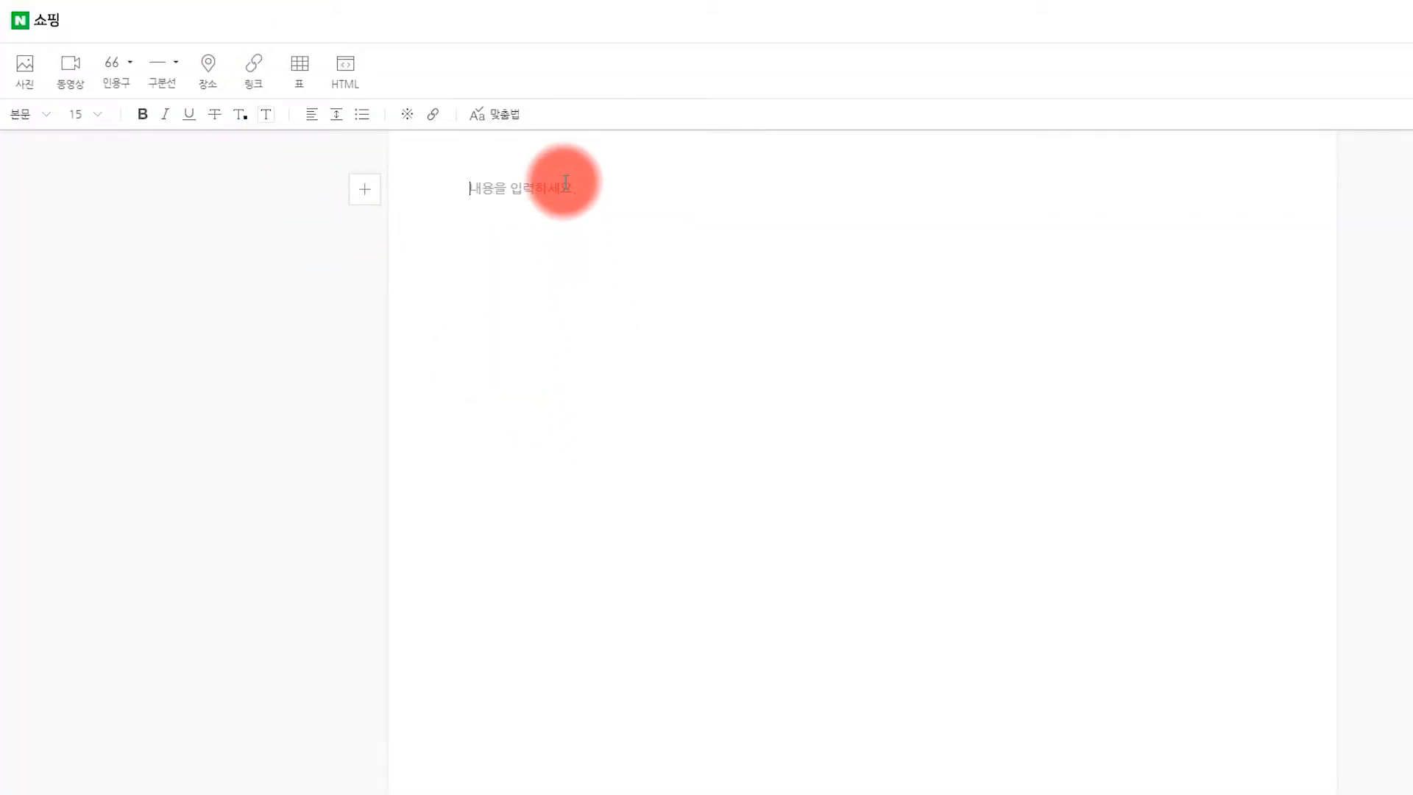
key(ctrl+v)
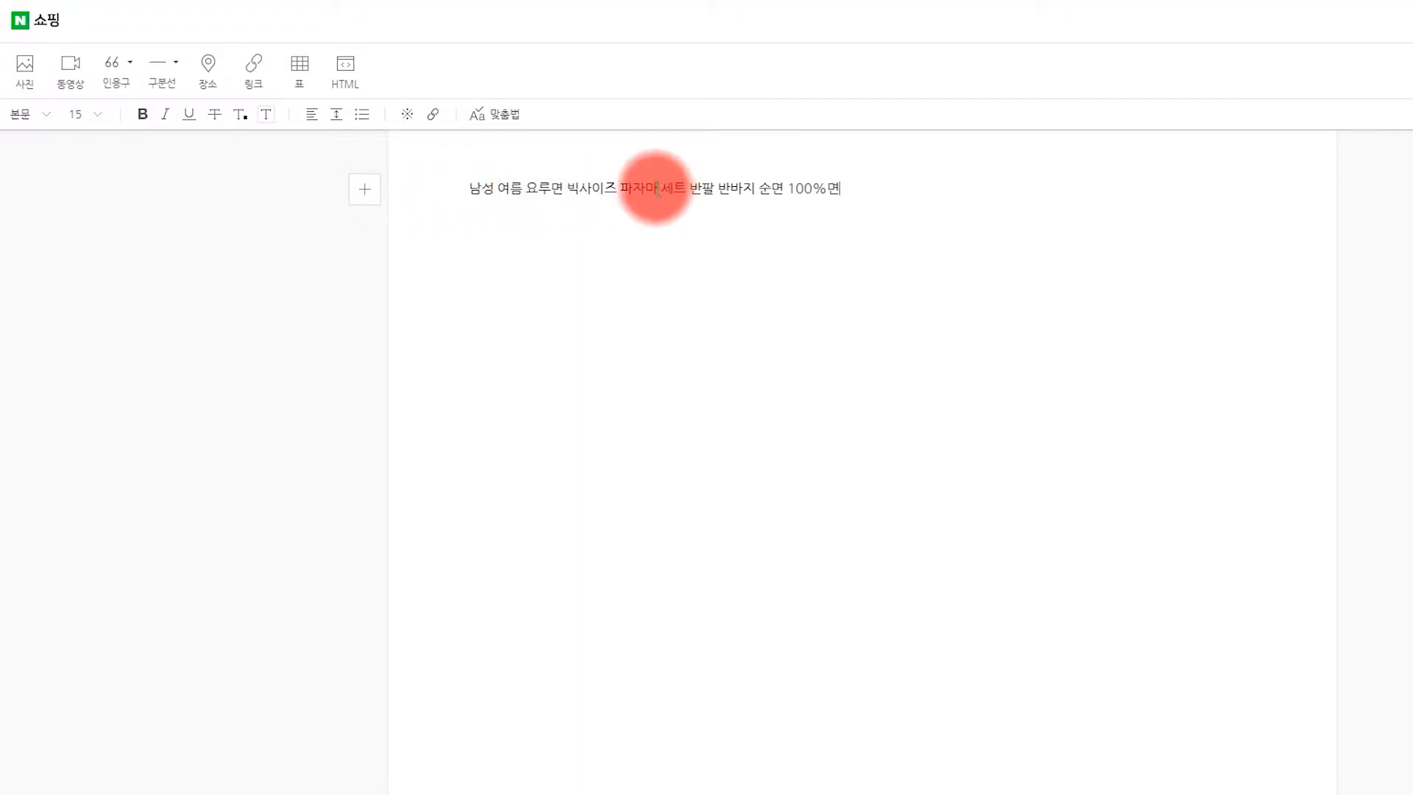
drag(690, 188, 871, 187)
click(732, 187)
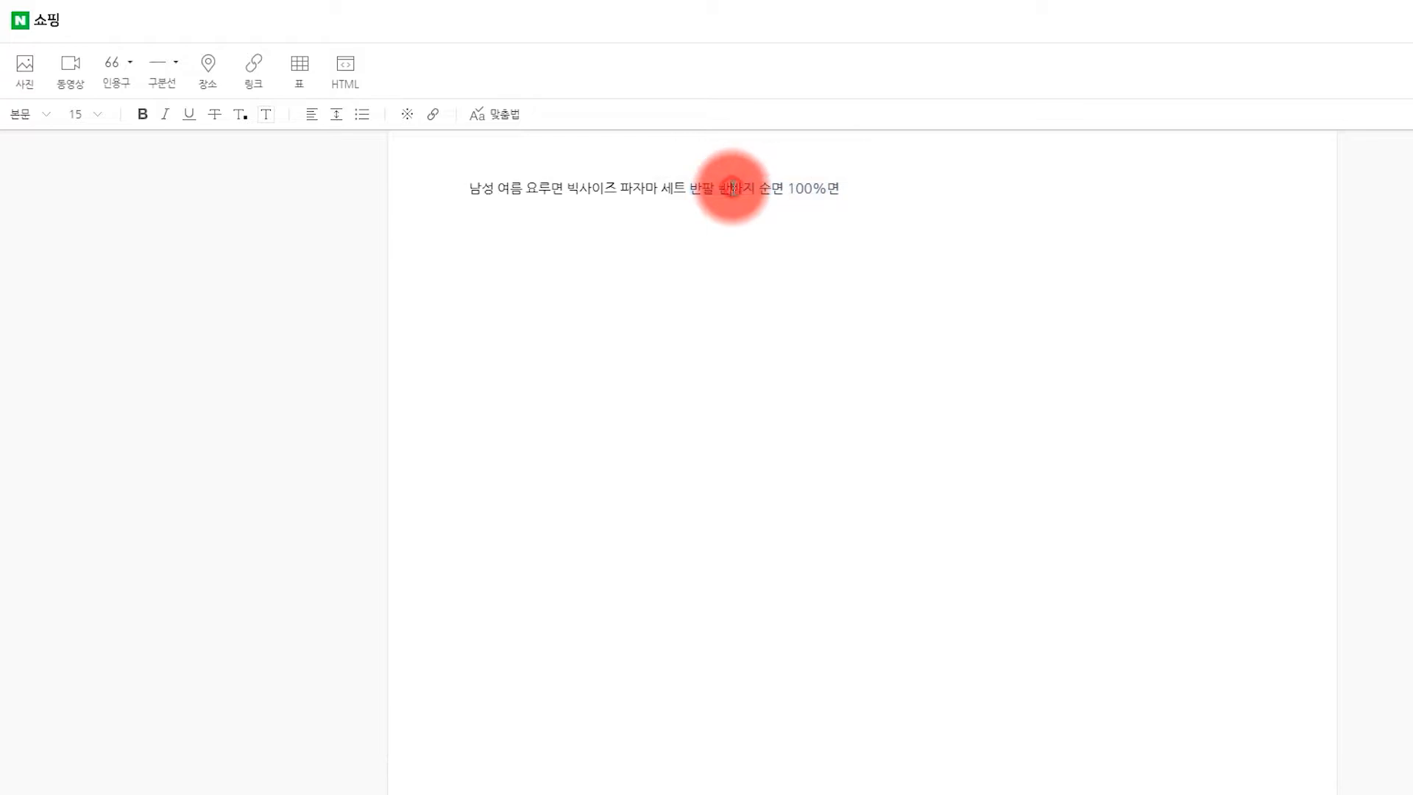
click(686, 189)
key(Return)
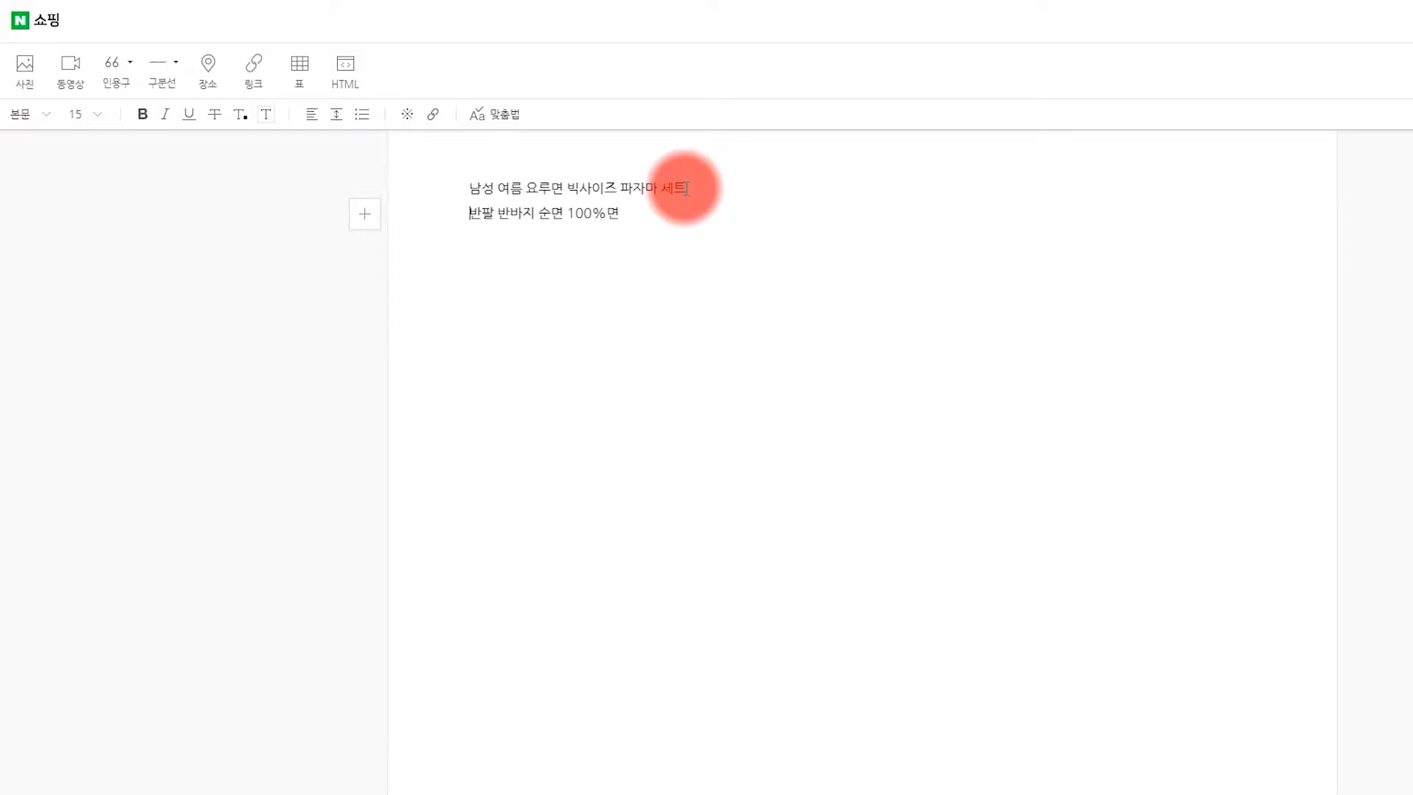
Apply the 소제목 (subheading) paragraph style to both lines of the product name.
click(559, 183)
click(489, 183)
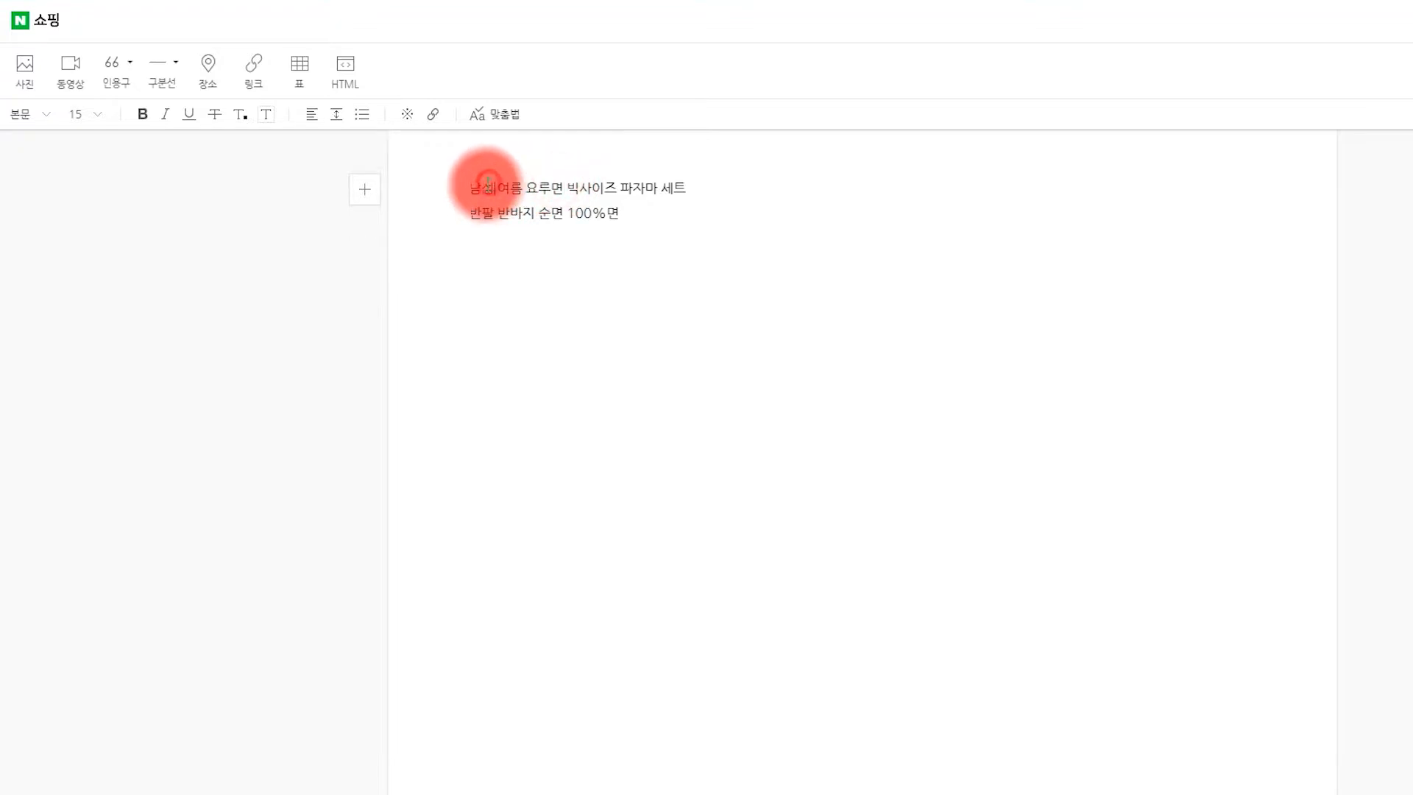
drag(469, 189, 717, 219)
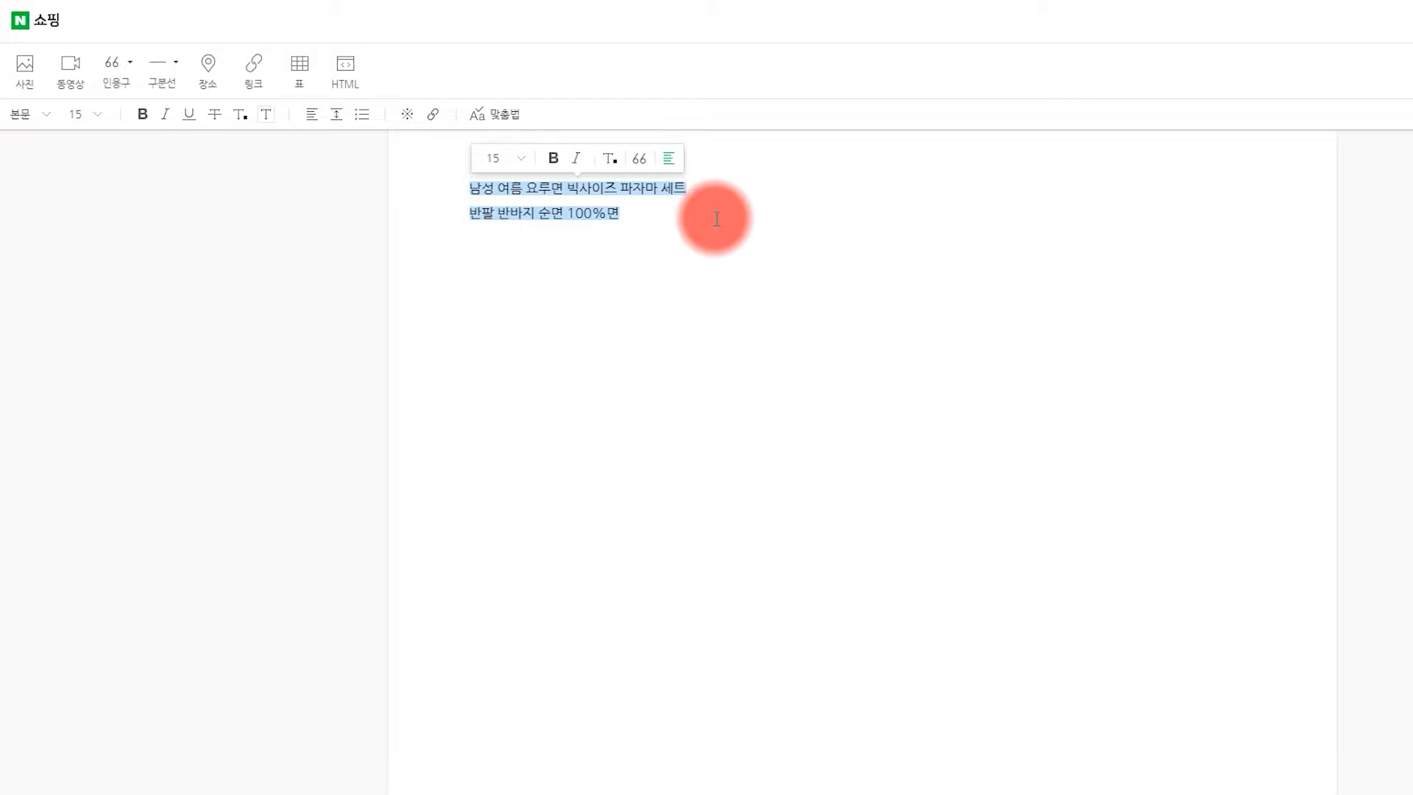
click(587, 220)
drag(469, 190, 636, 215)
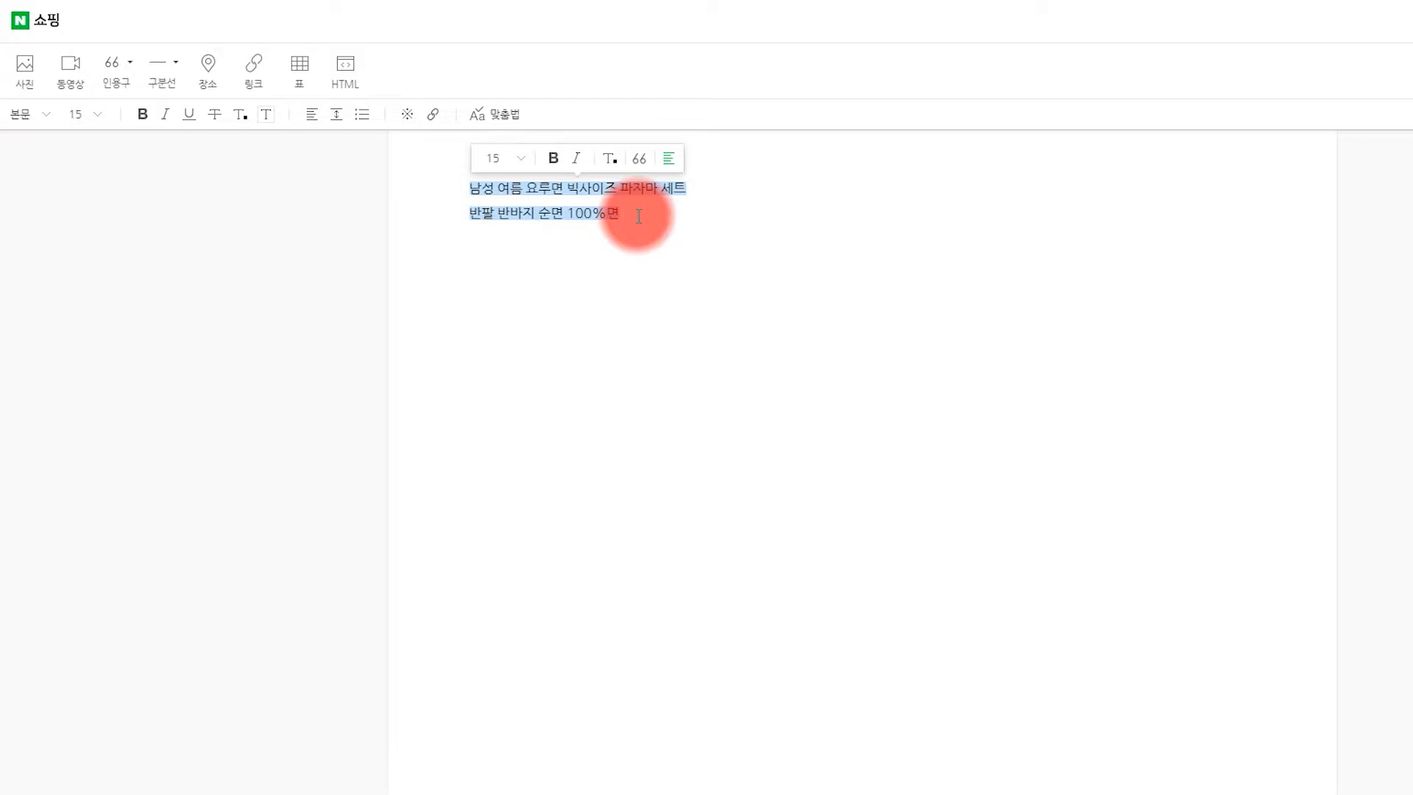
click(639, 216)
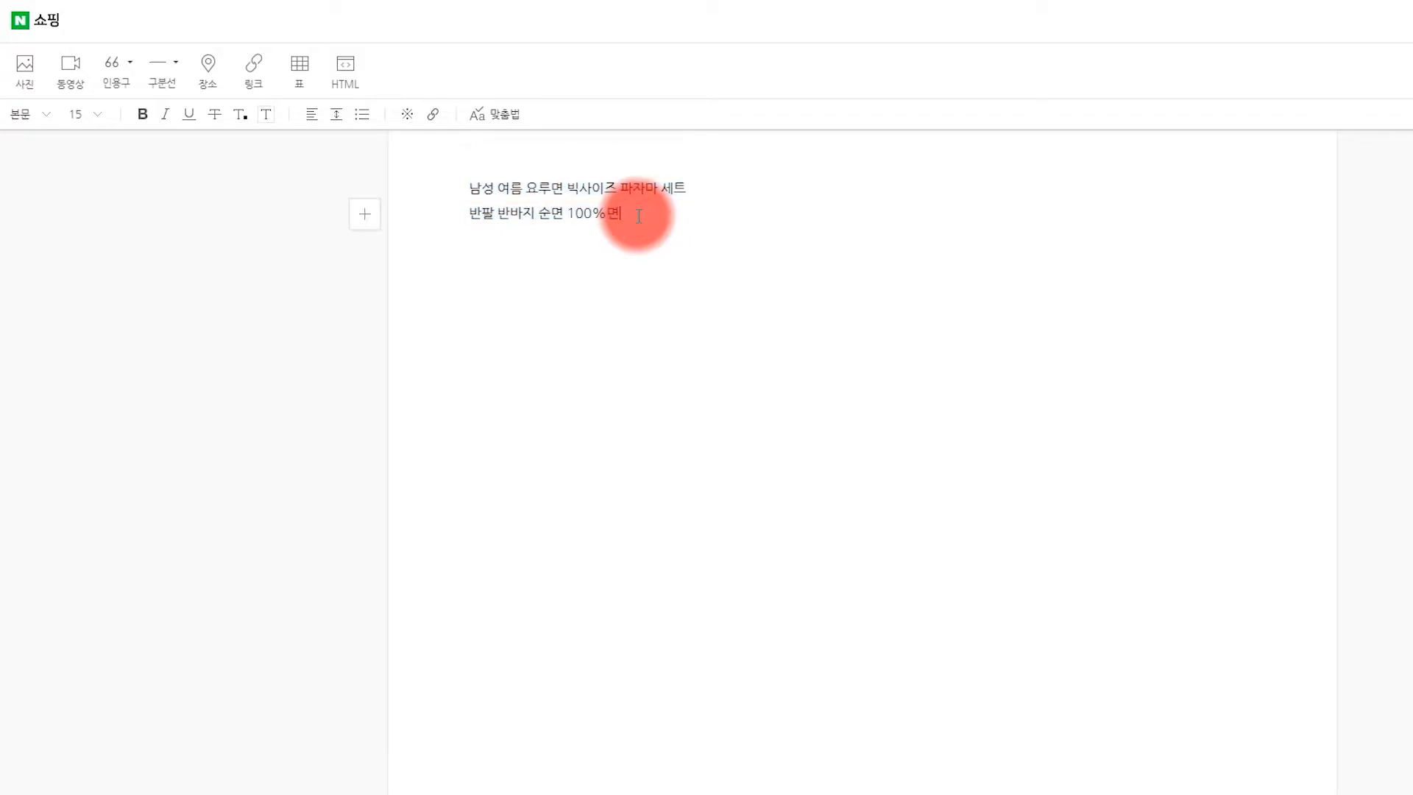
drag(637, 214, 443, 194)
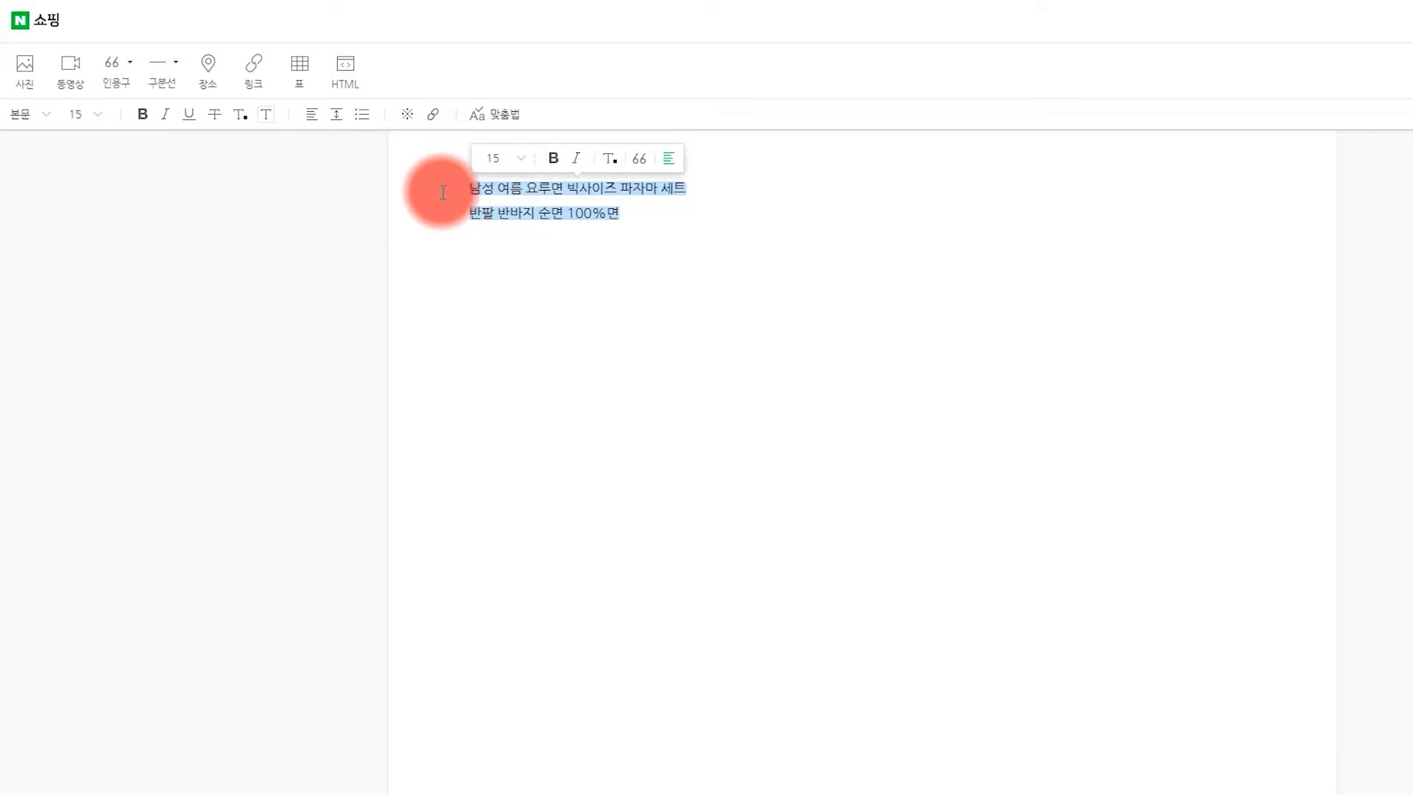
click(28, 117)
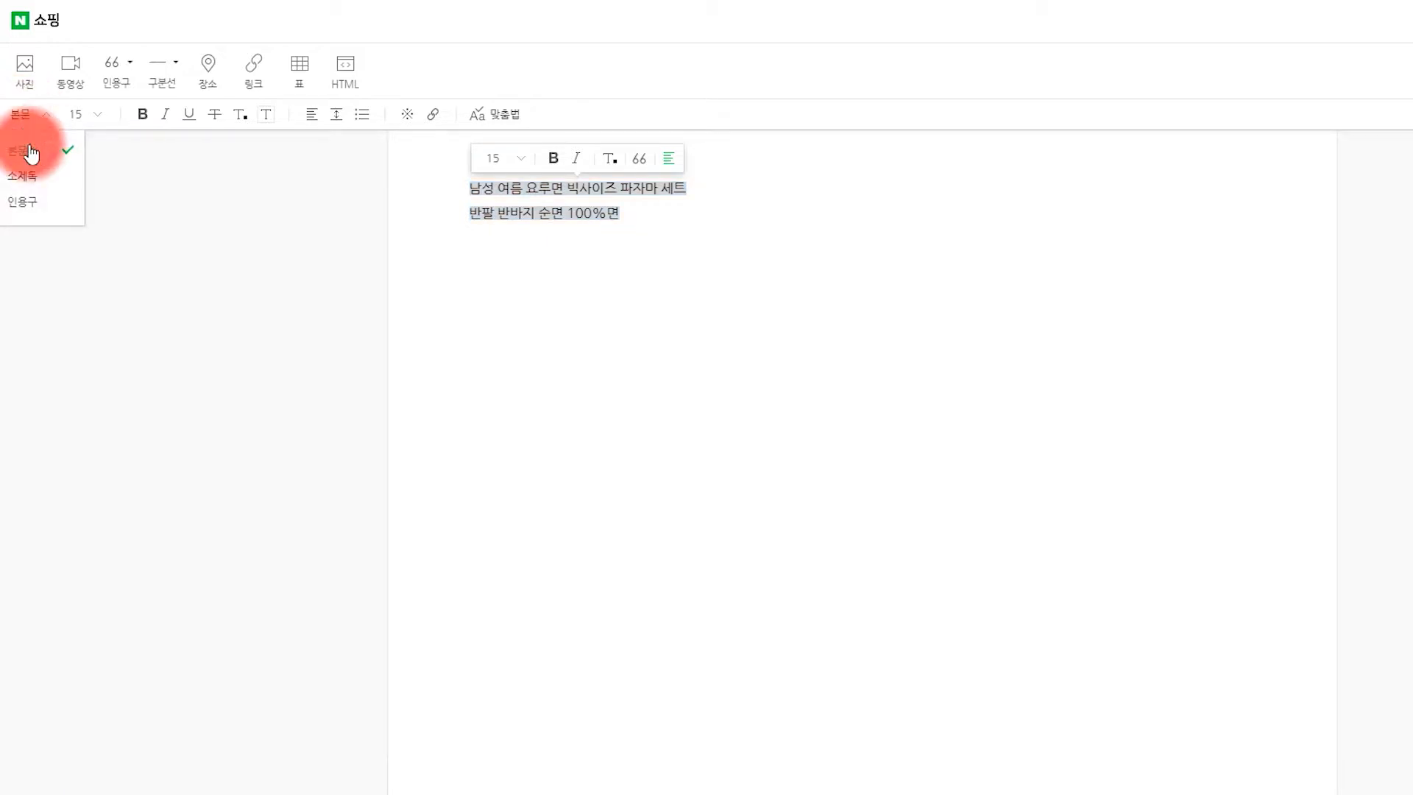
click(29, 177)
click(681, 237)
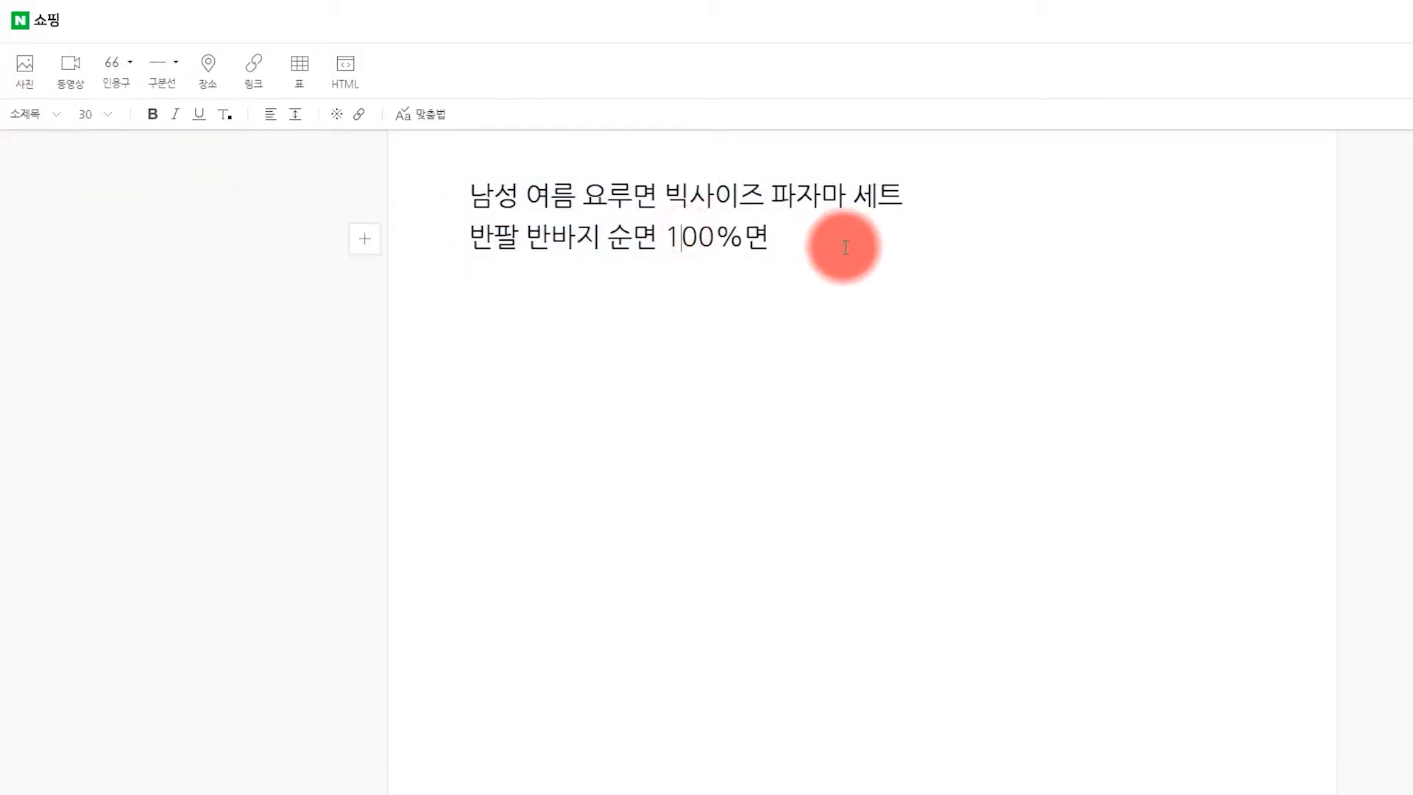
Center-align both lines of the product name heading.
drag(845, 246, 442, 183)
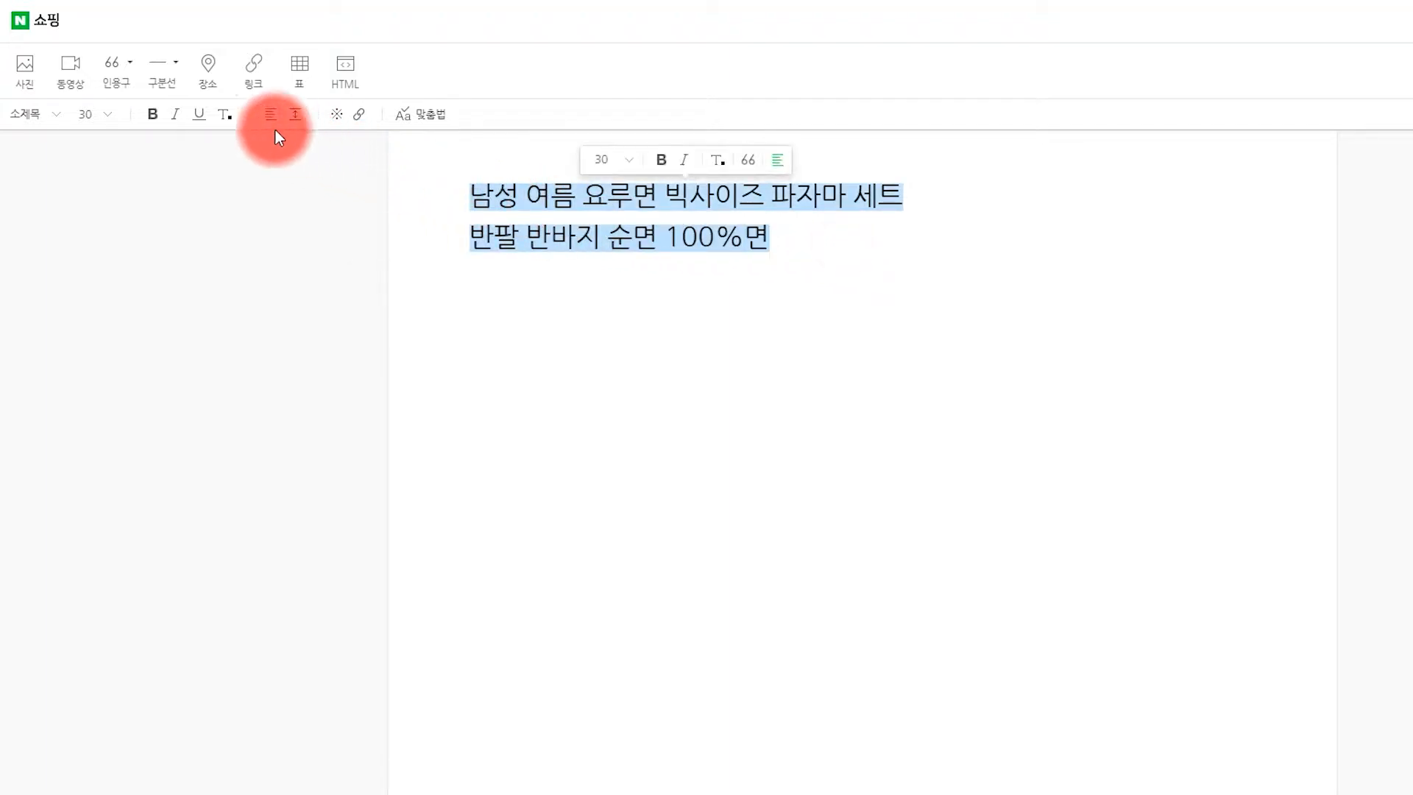
click(777, 160)
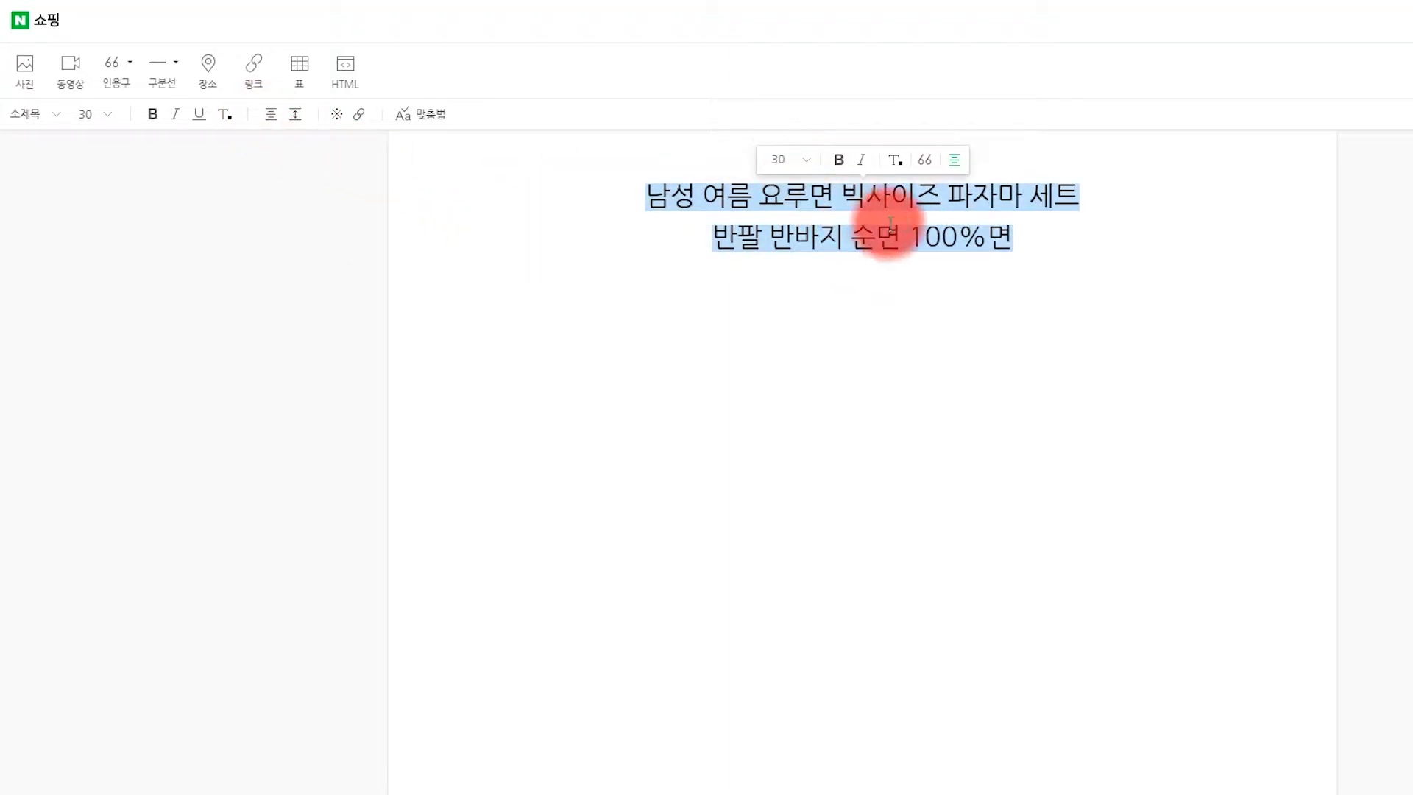
click(907, 234)
click(902, 237)
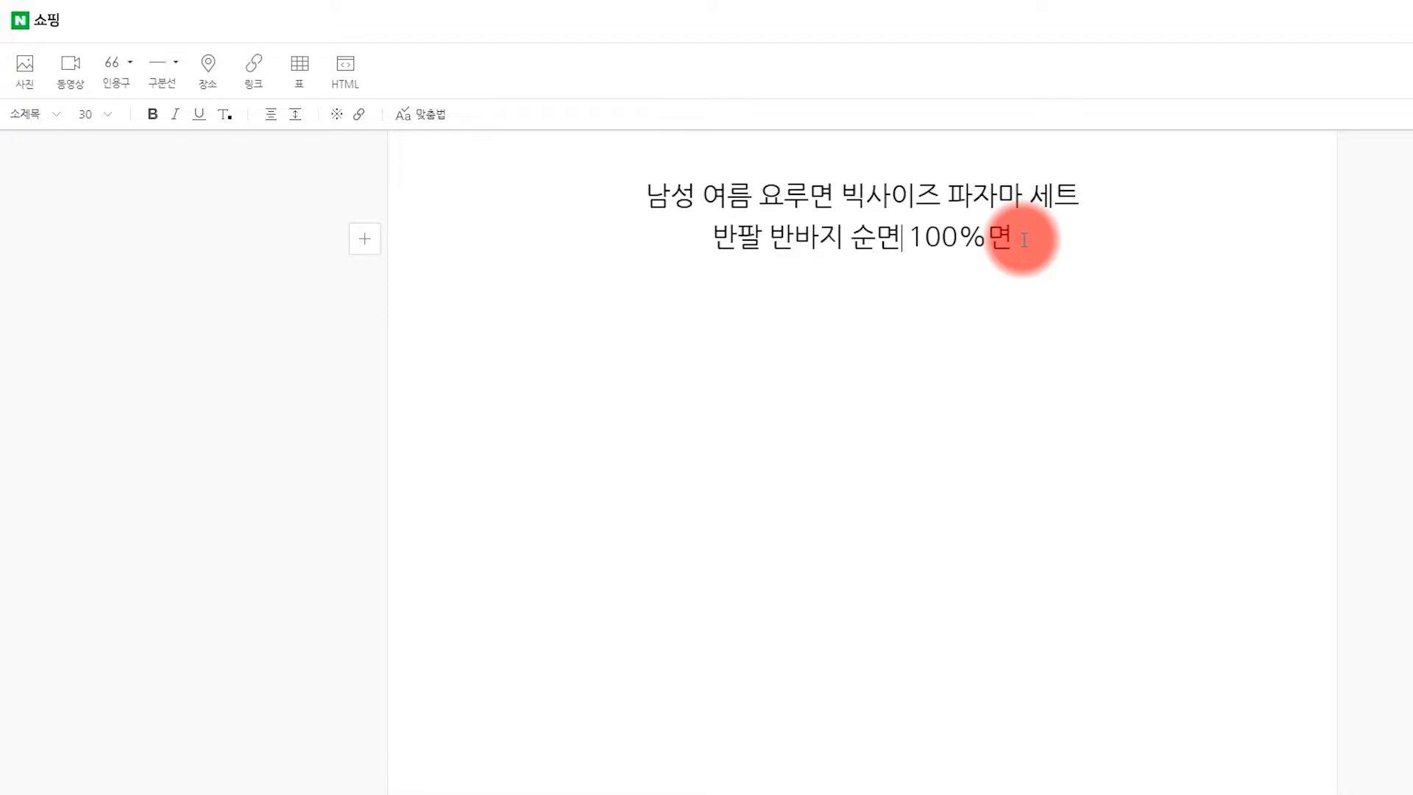
Set the font size of both product name lines to 19.
click(1024, 239)
drag(1018, 240, 642, 206)
click(779, 159)
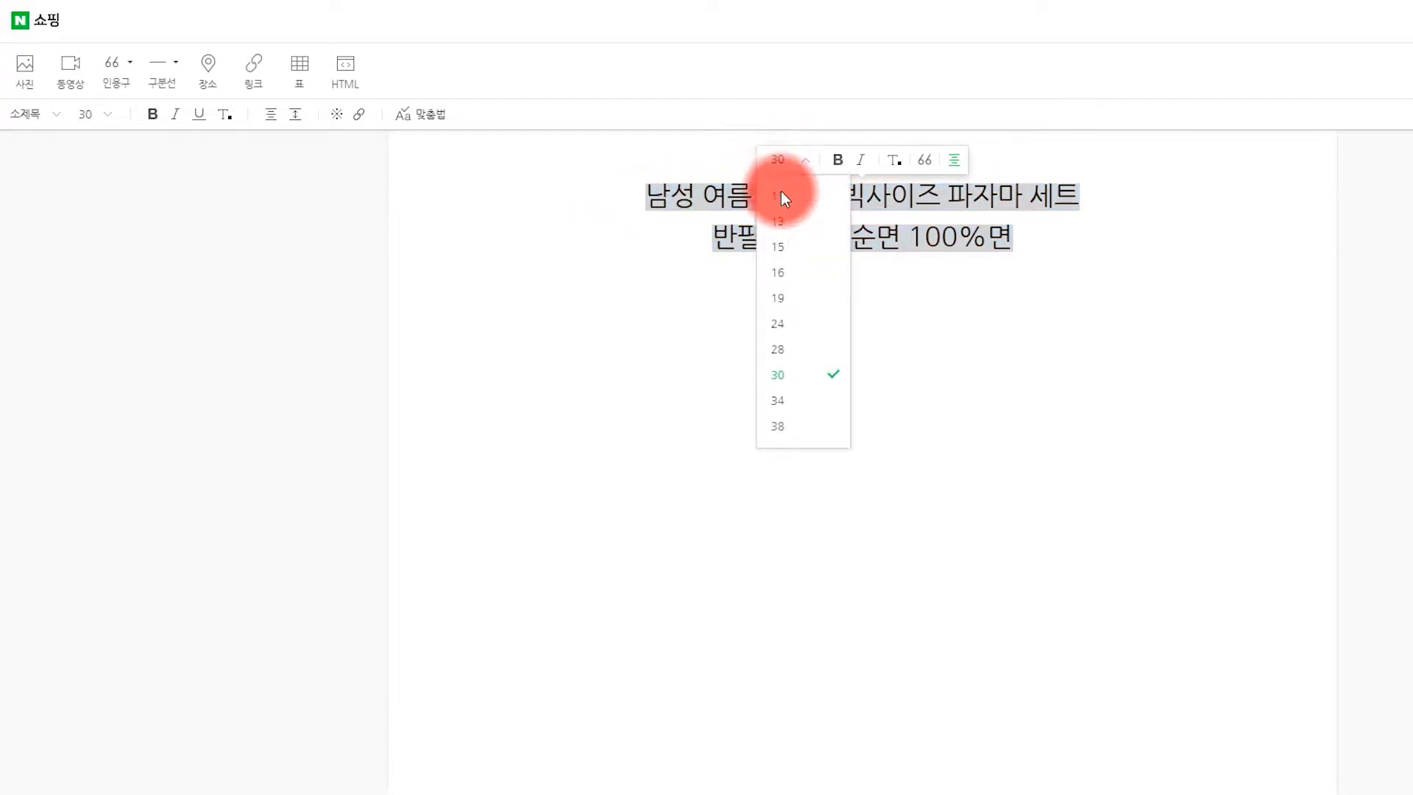
click(781, 298)
Start a new paragraph below the heading and insert the photos 1_02 through 2-1_03 from the images folder.
click(981, 218)
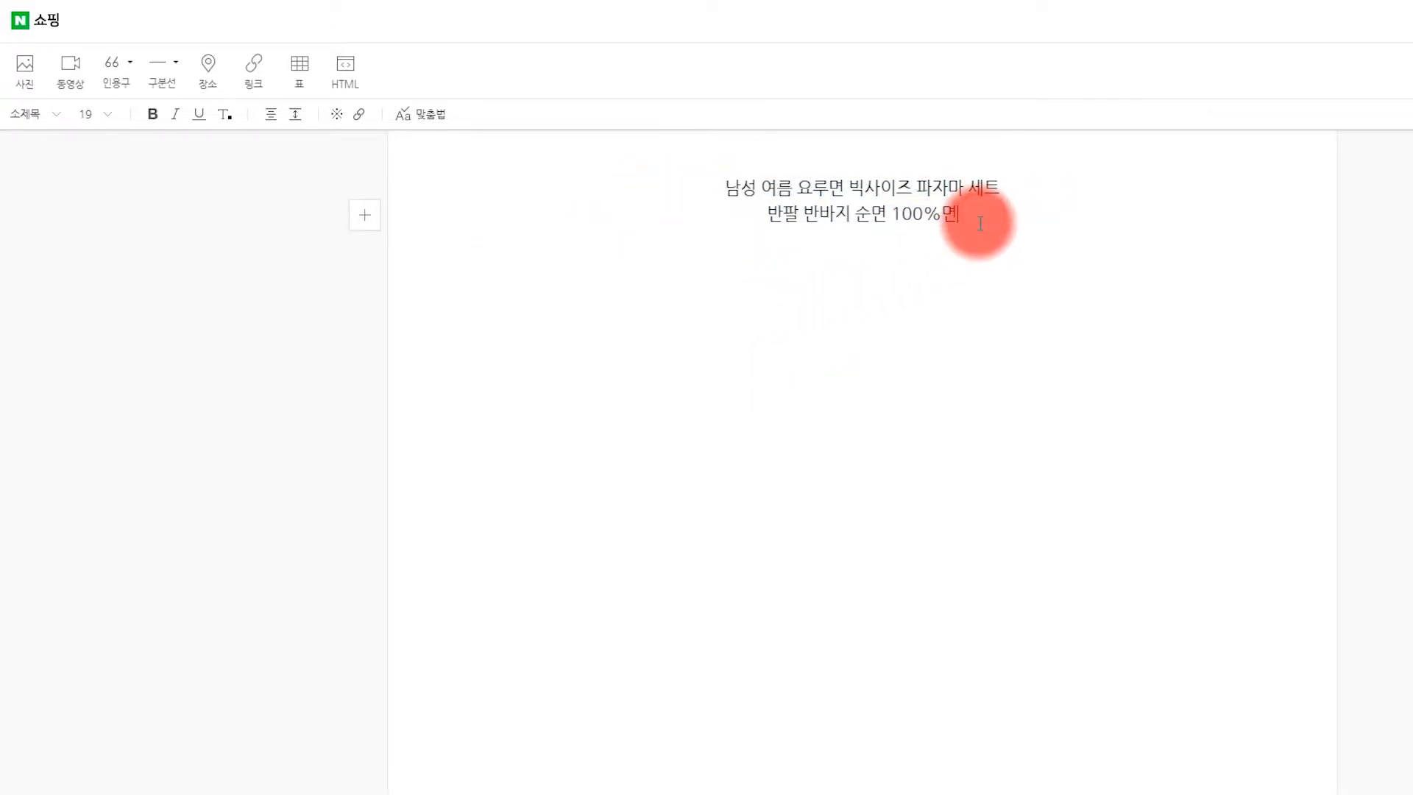
key(Return)
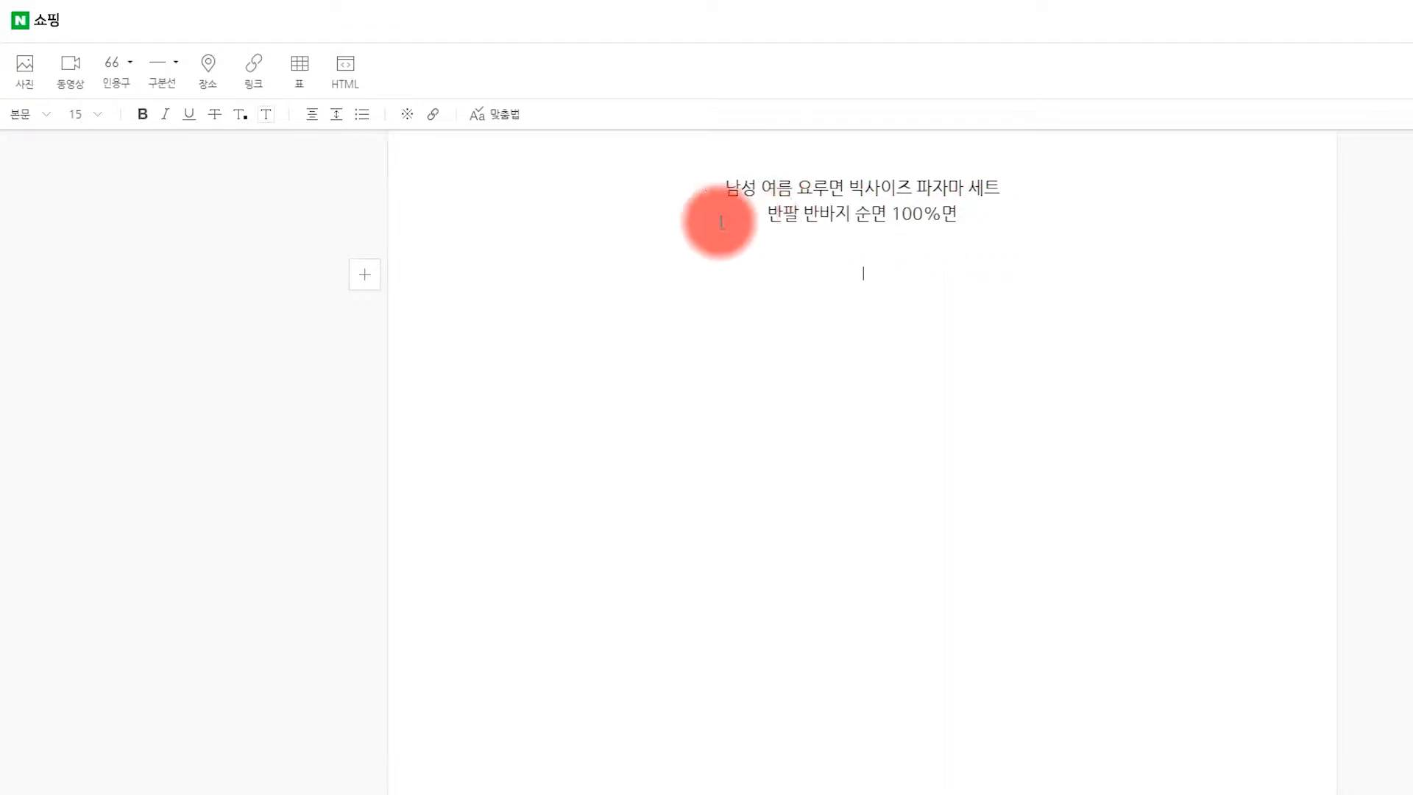
click(27, 74)
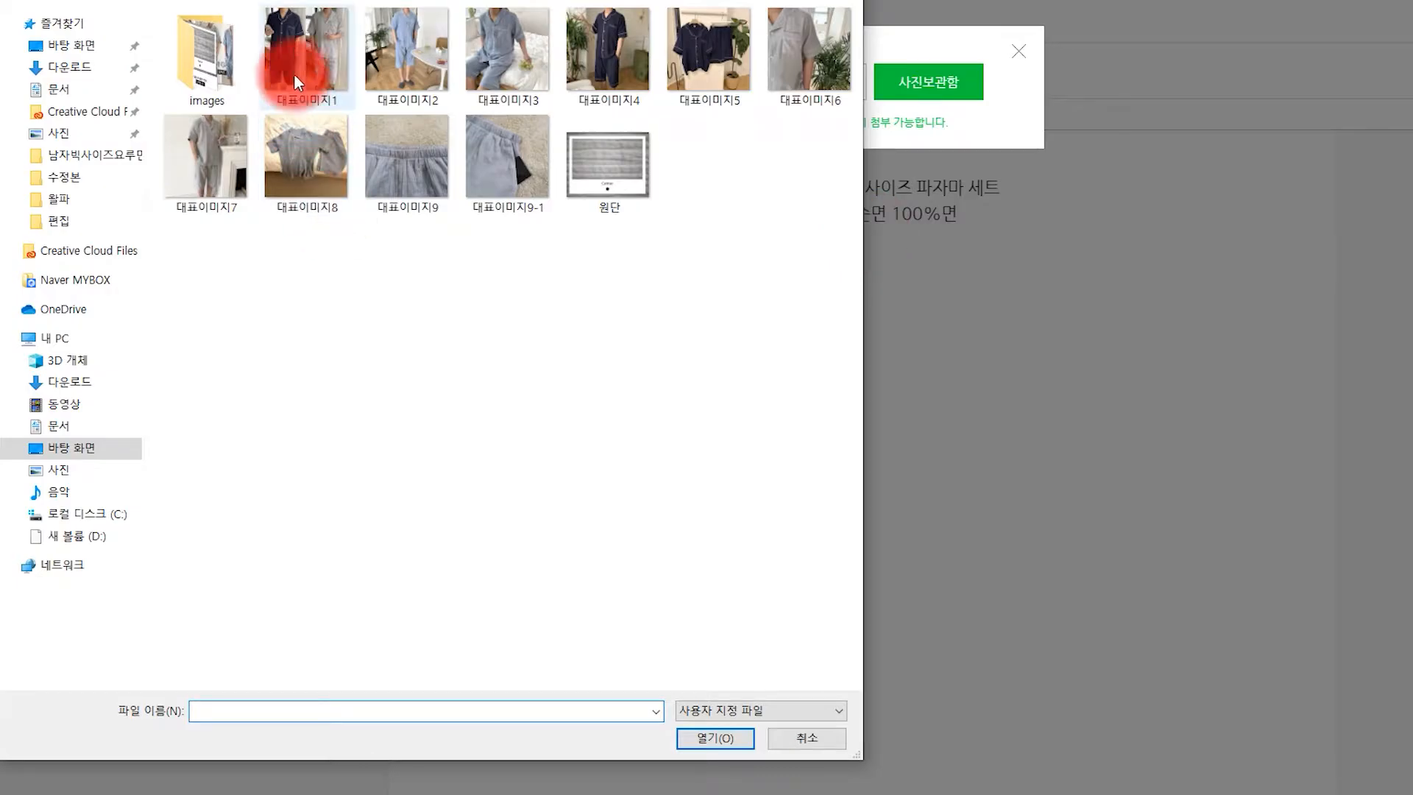
click(184, 39)
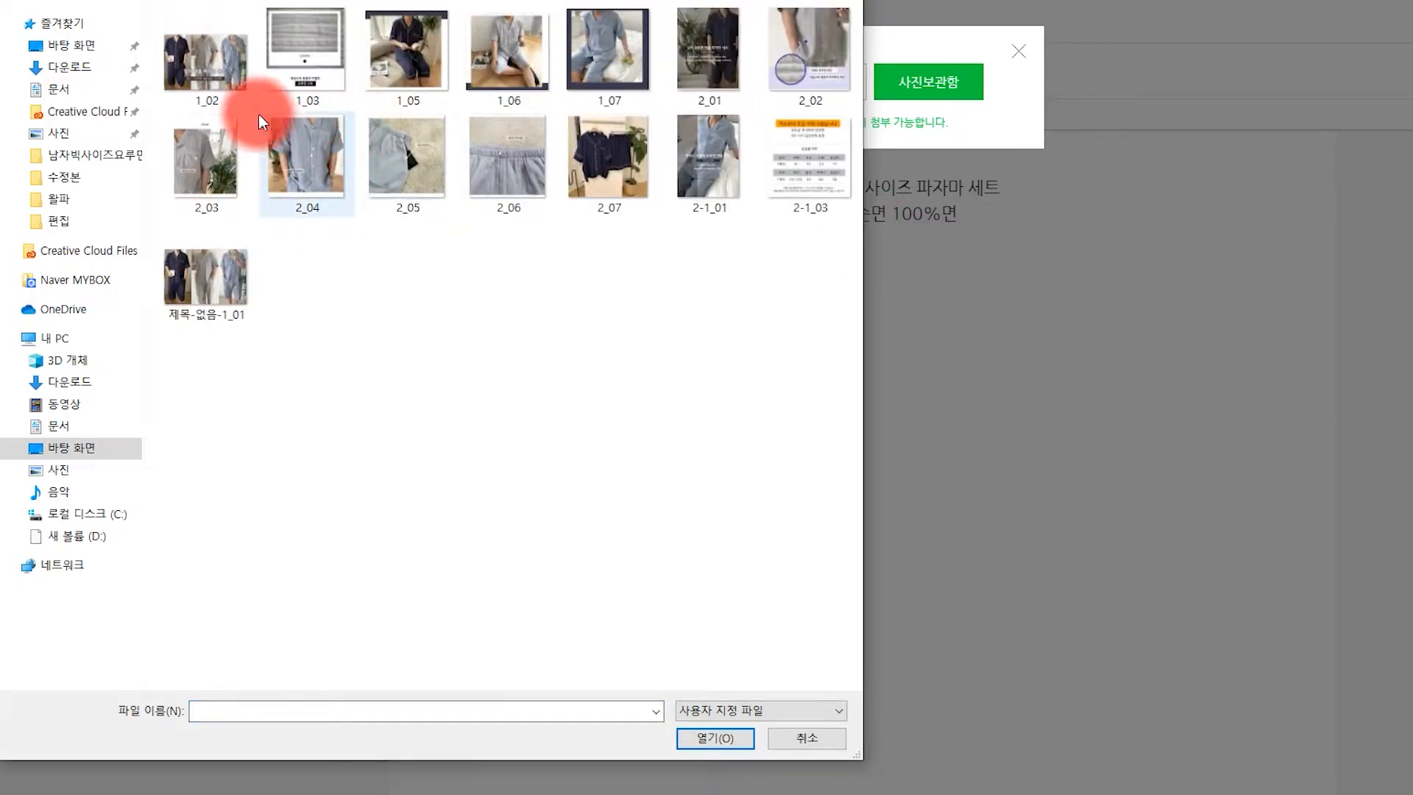
click(226, 70)
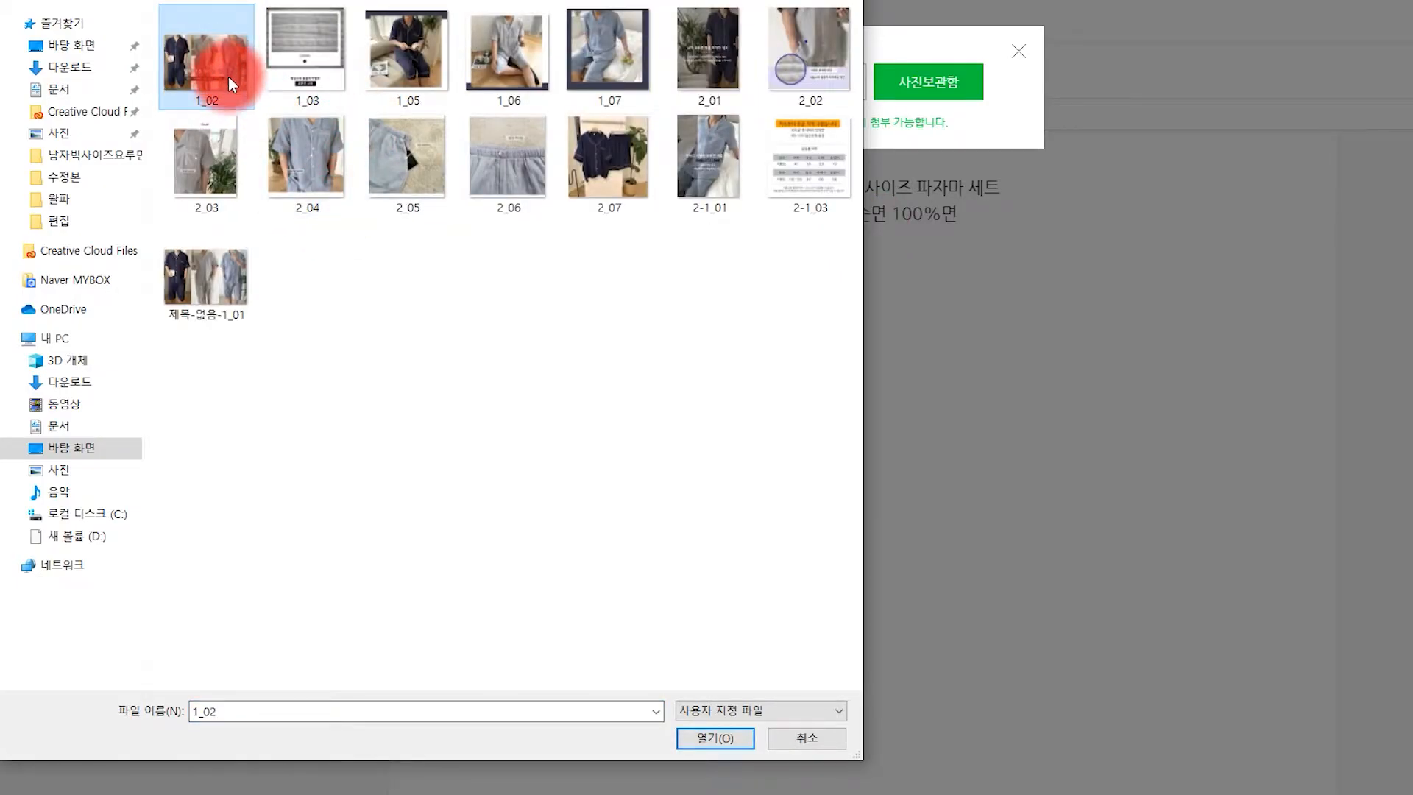
shift+click(815, 170)
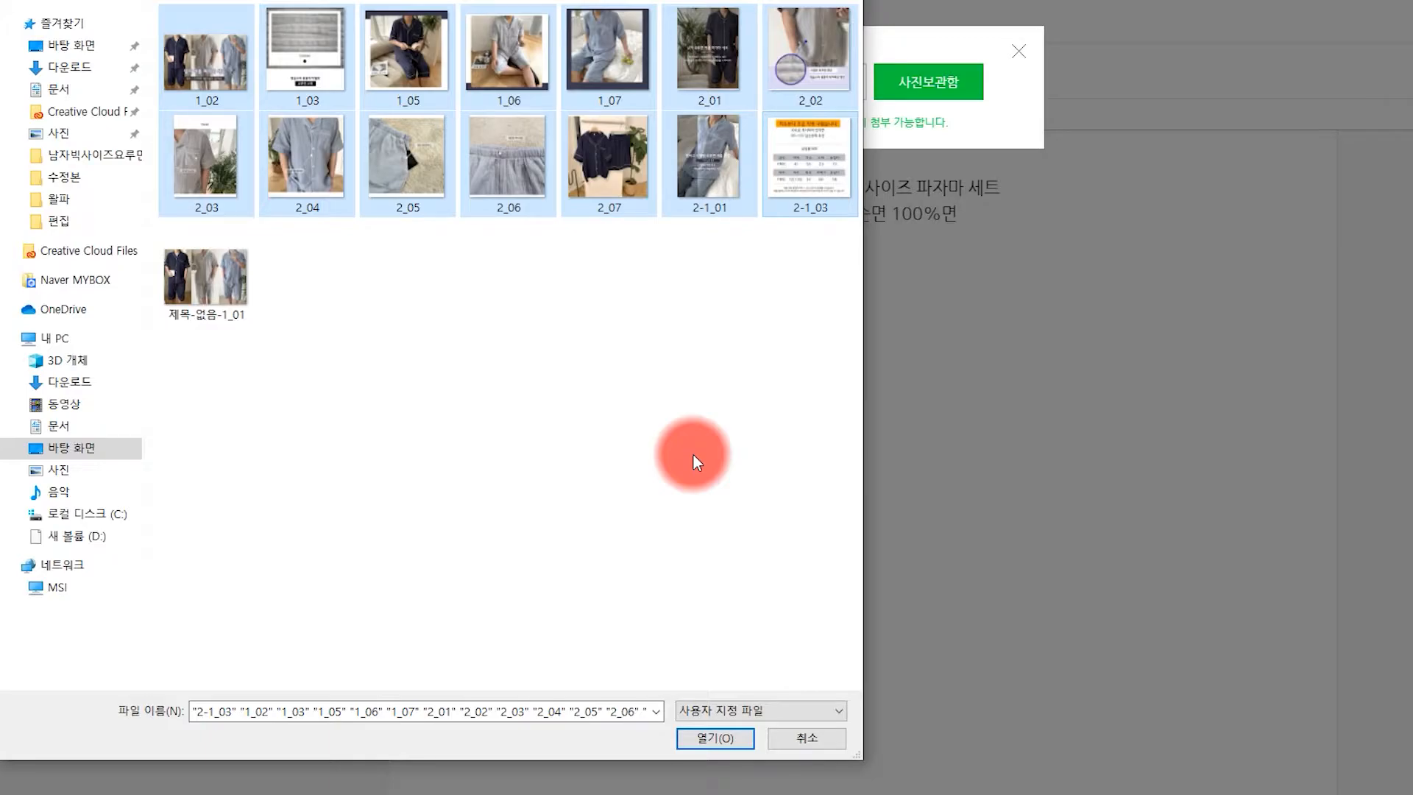
click(692, 739)
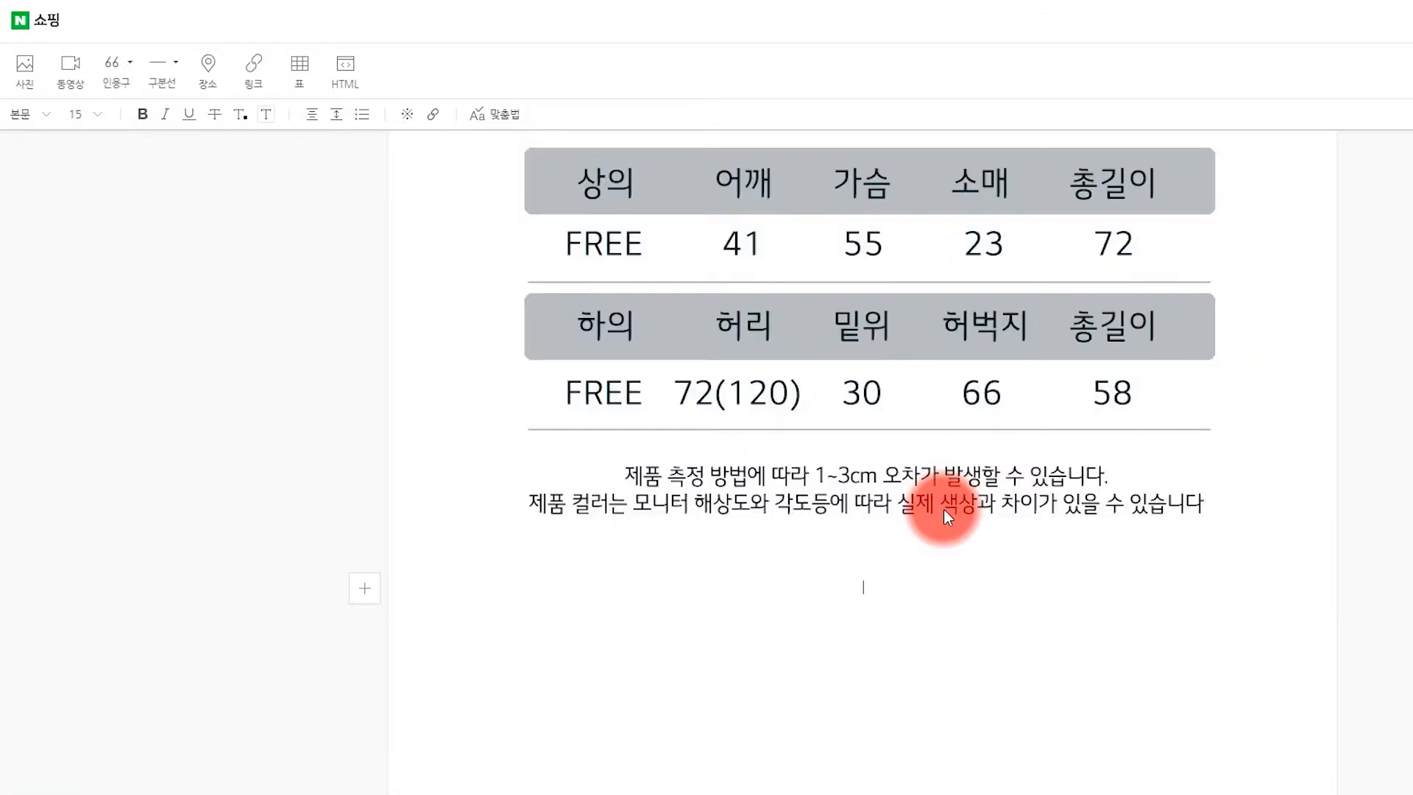
Review the inserted product photos throughout the description, checking their order and appearance.
scroll(1258, 391, up, 15)
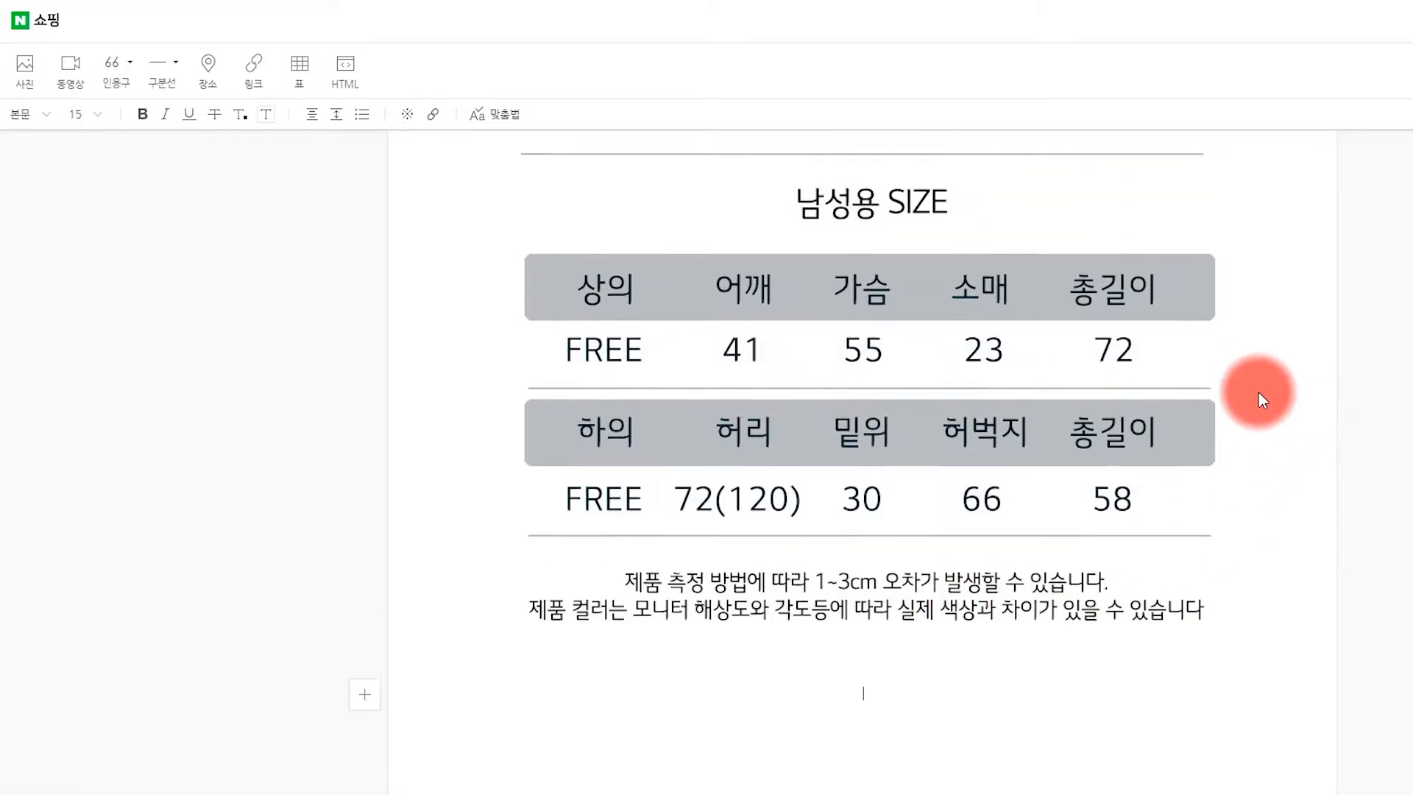
scroll(1258, 400, up, 10)
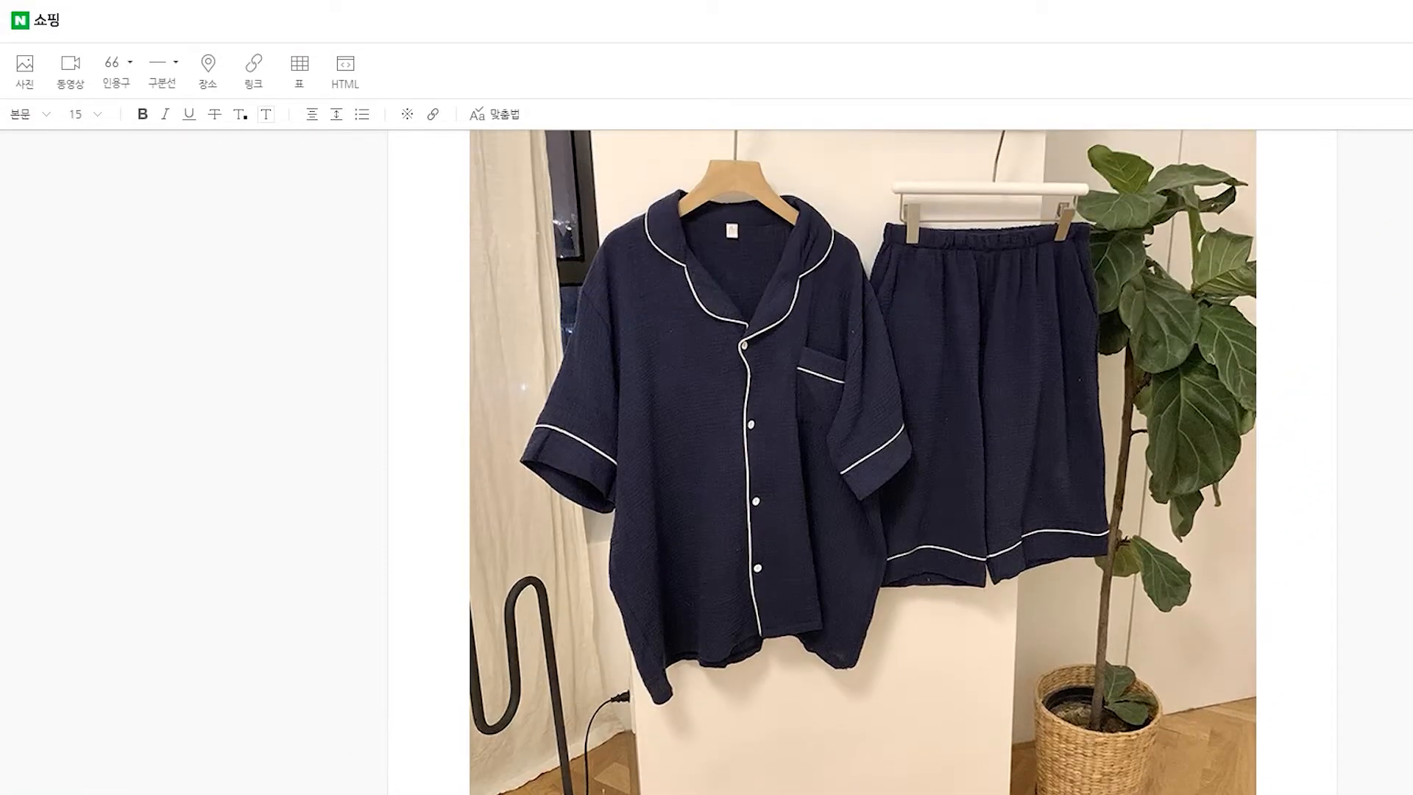
scroll(1316, 457, up, 15)
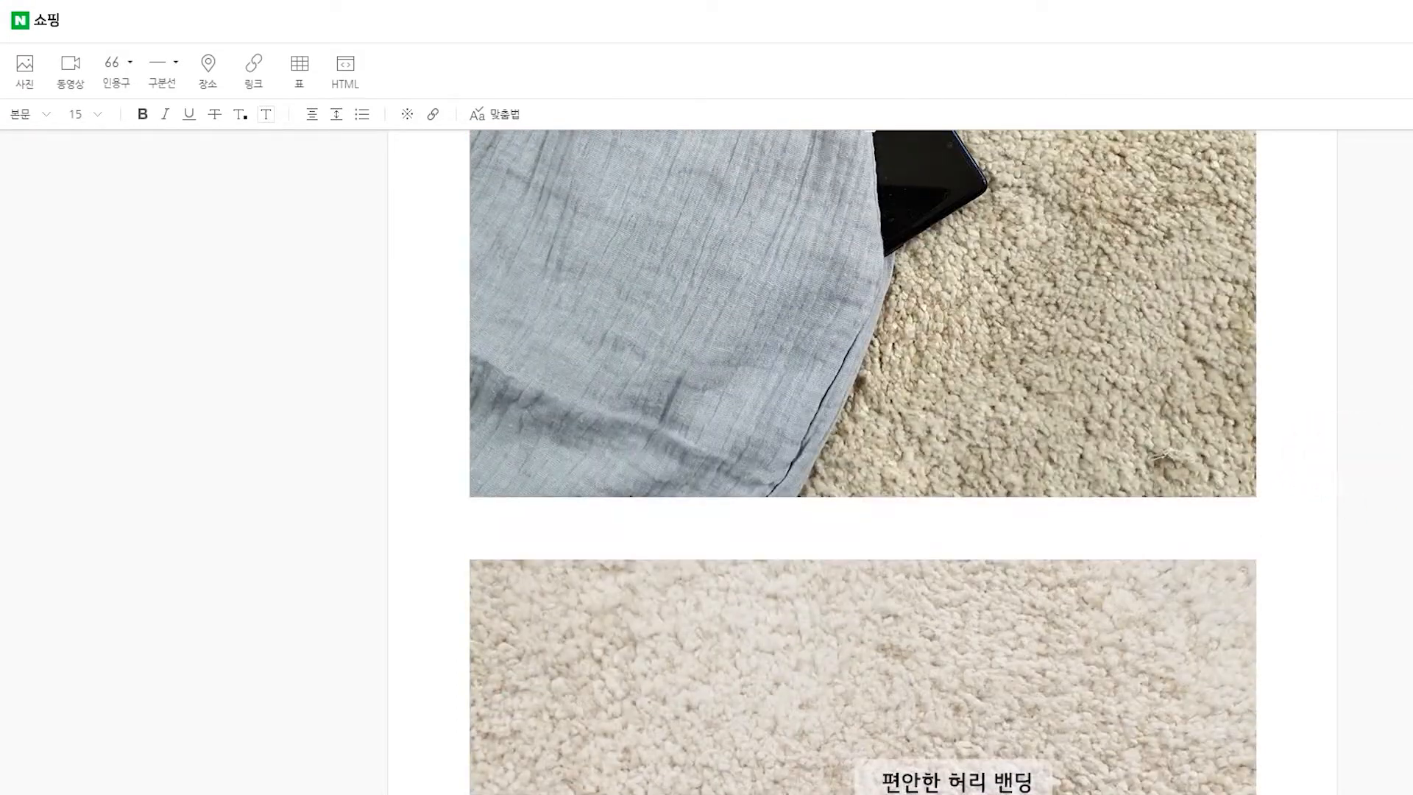
scroll(862, 462, up, 15)
scroll(863, 462, down, 10)
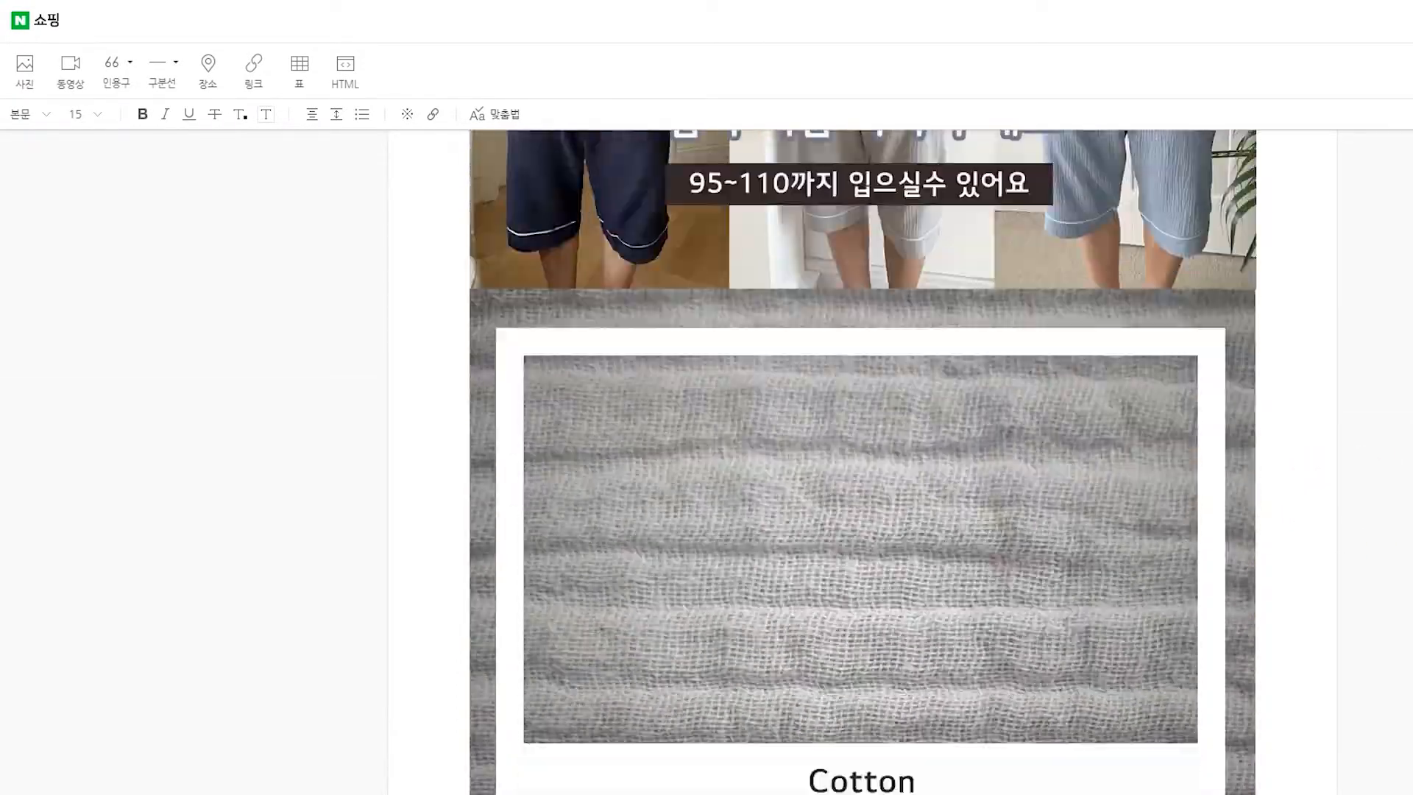
scroll(863, 462, down, 12)
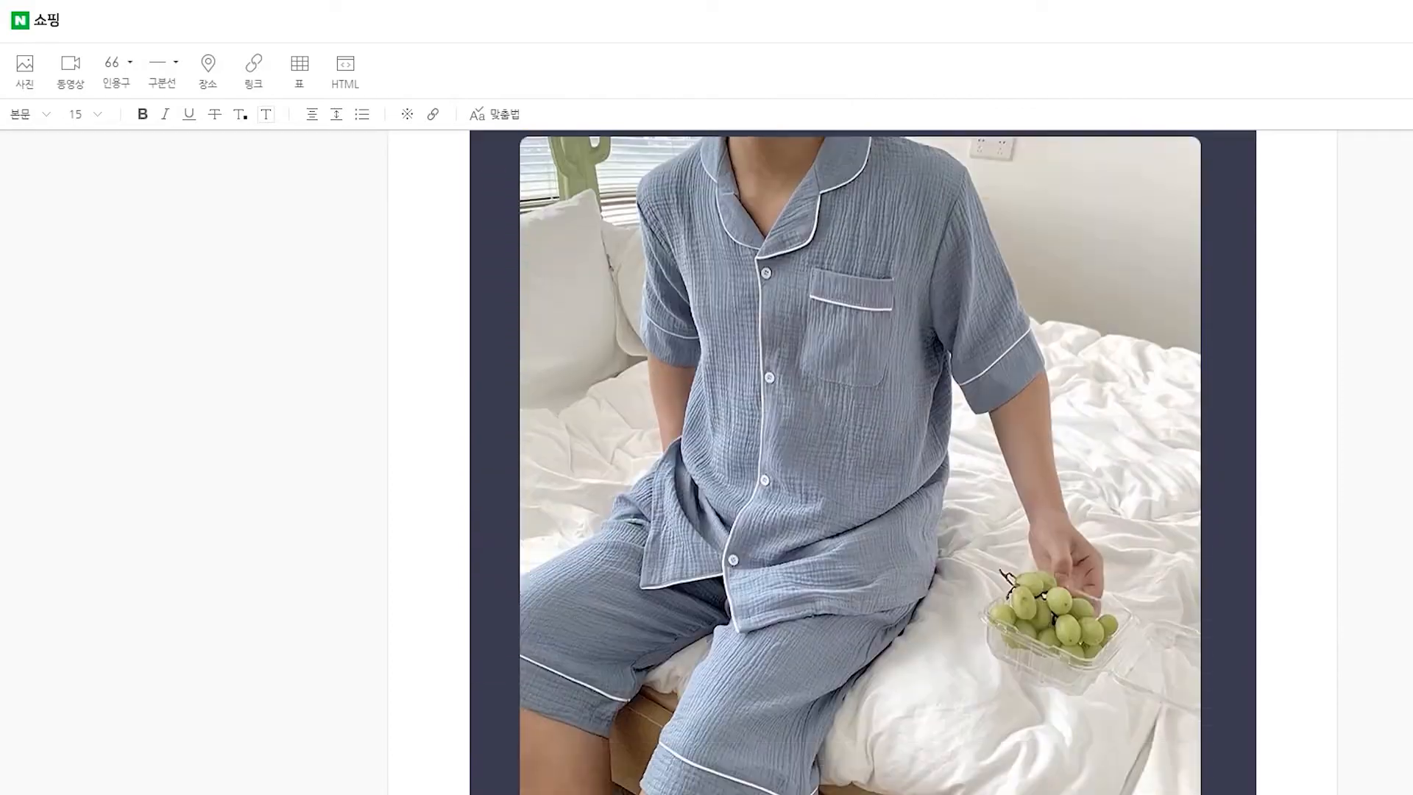
scroll(863, 462, down, 15)
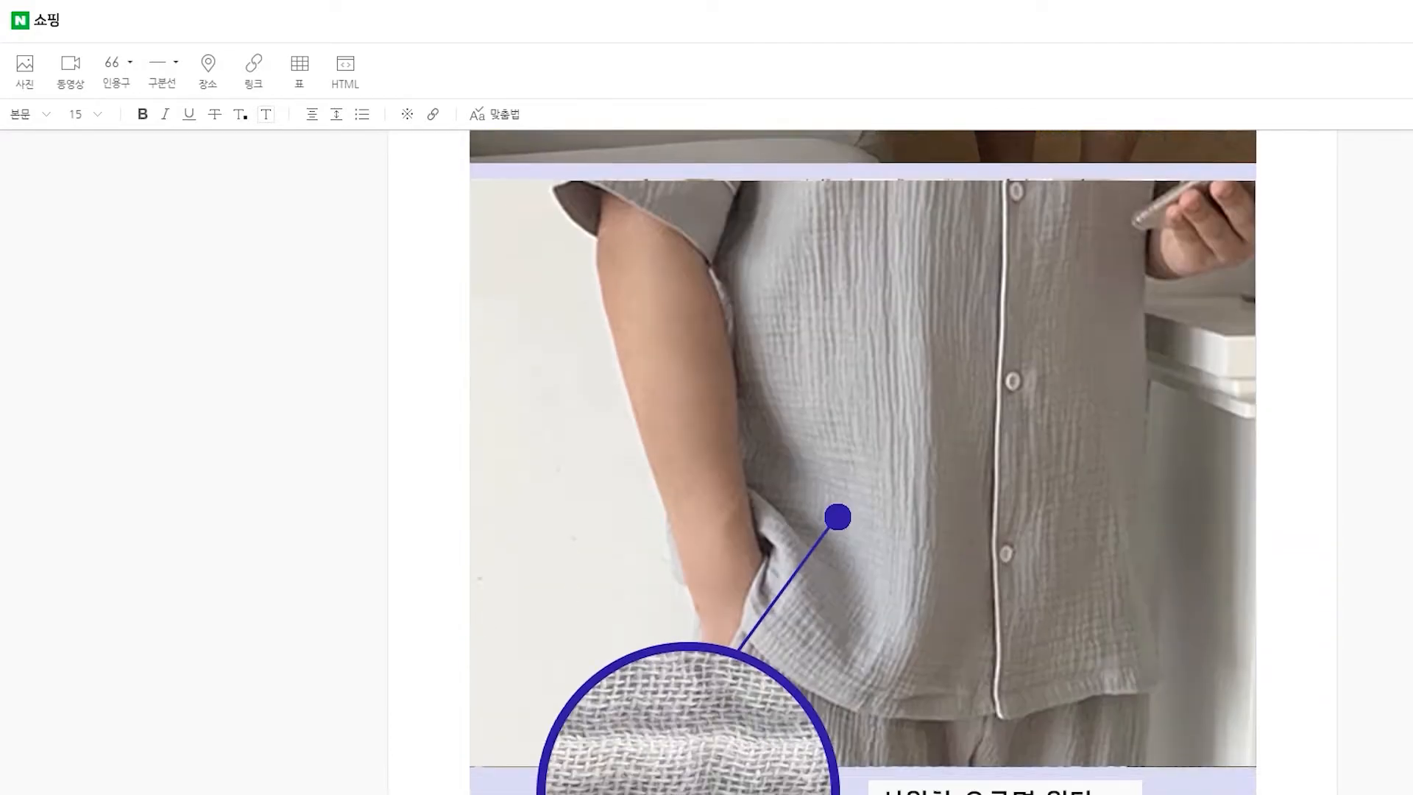
scroll(863, 462, down, 20)
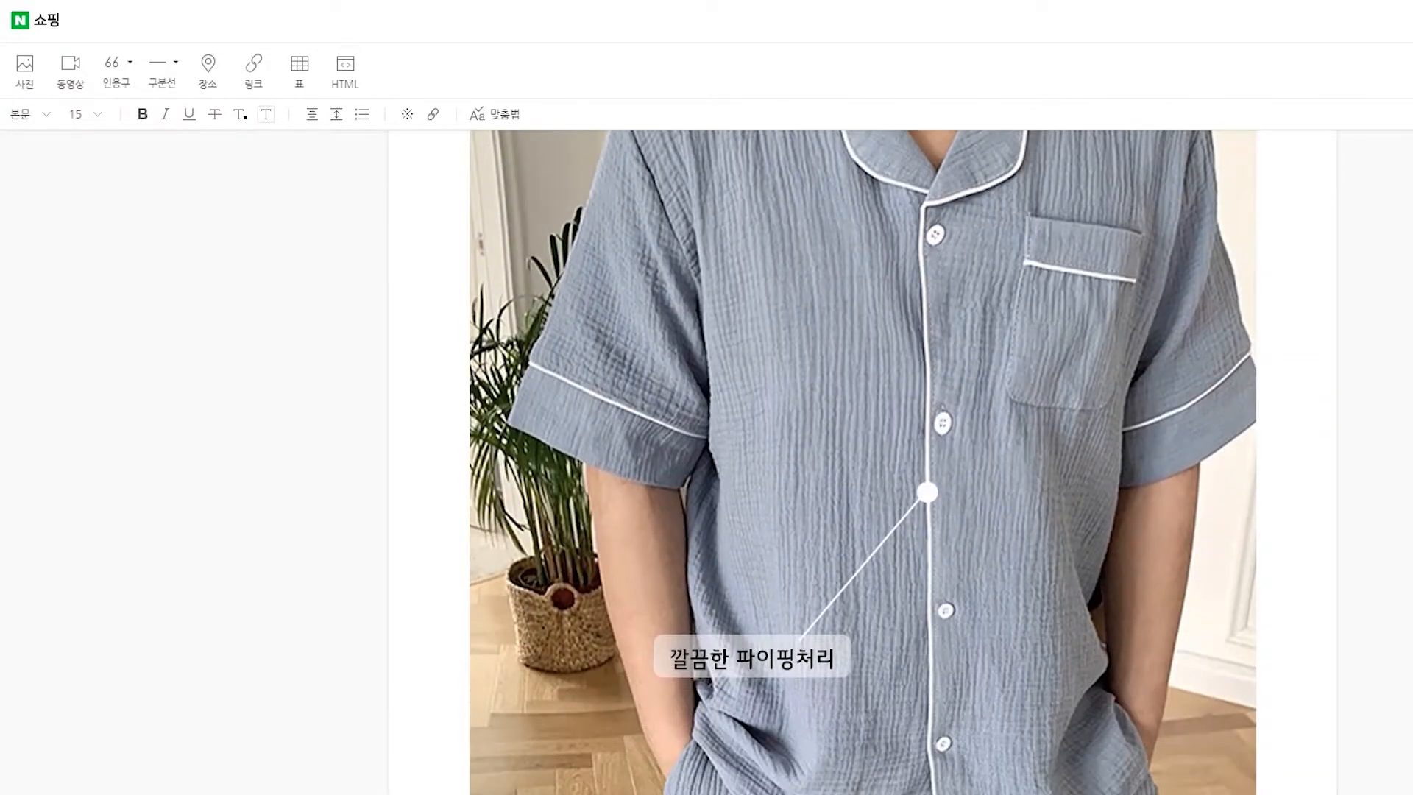
scroll(862, 462, down, 16)
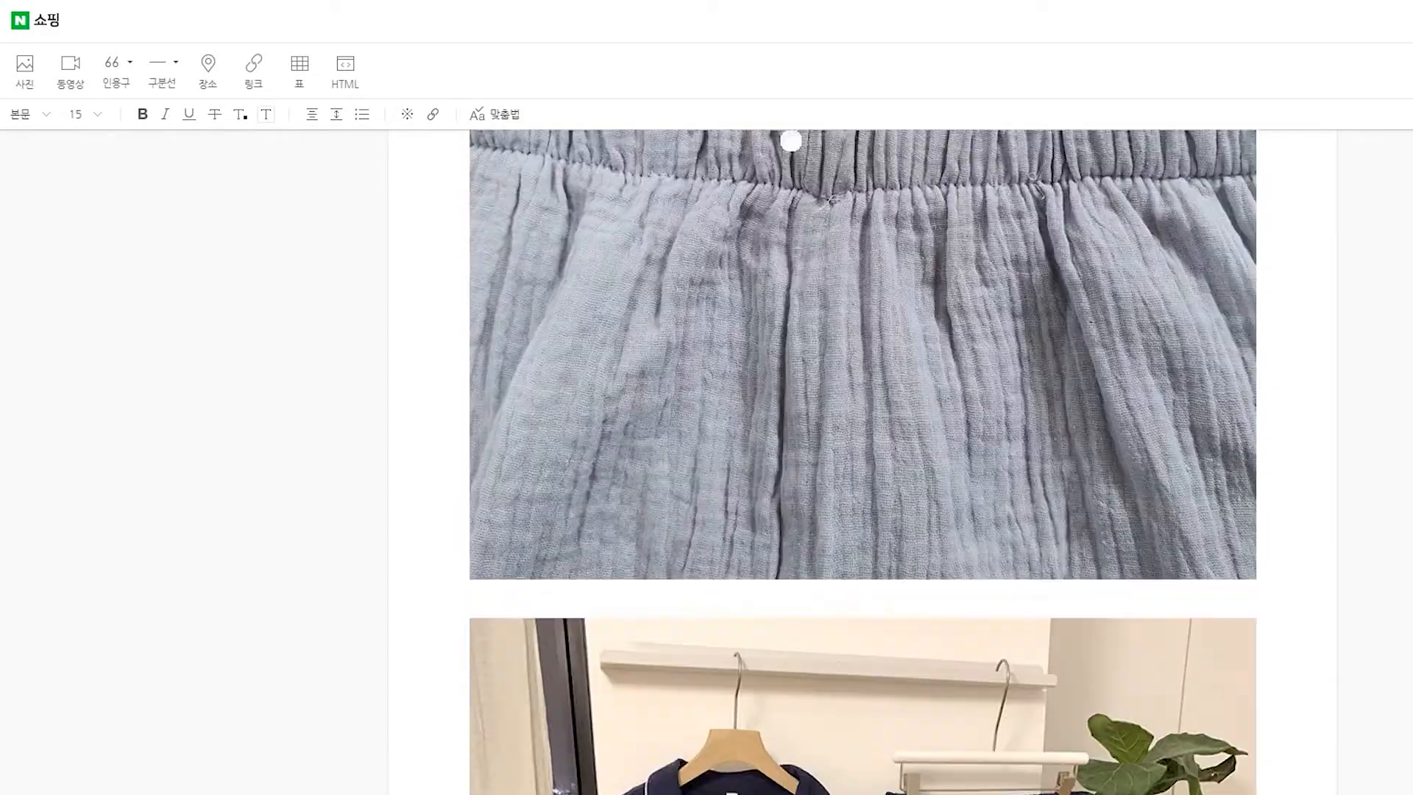
scroll(863, 463, down, 18)
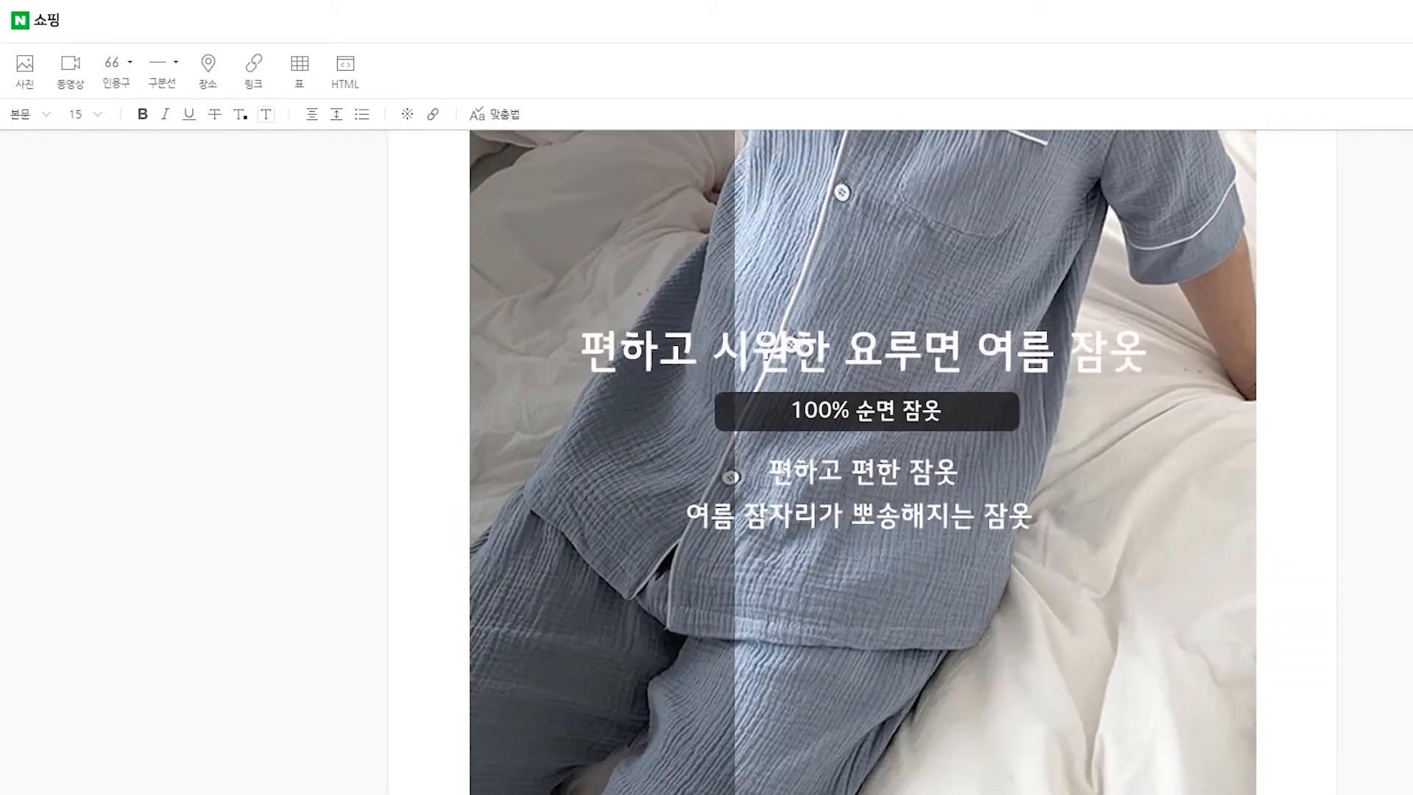
scroll(863, 463, down, 13)
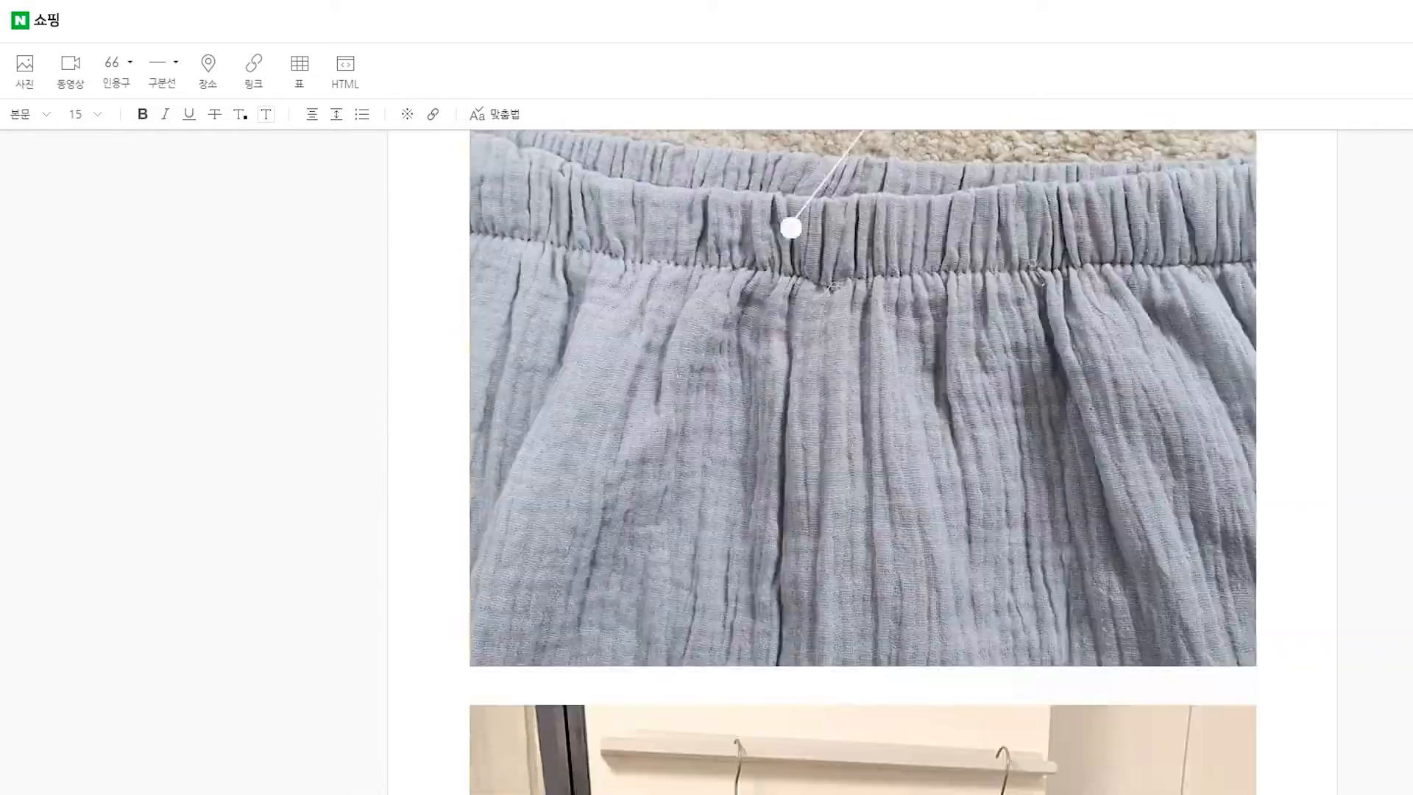
Add two three-line paragraphs below the heading: "남자분들 여름에 어떤옷을입고 주무시나요? / 잠옷은 더운 여름 / 숙면을 하게 해주는 중요한 부분입니다", "땀흡수와 배출이 뛰어나고 / 시원하고 가벼운 / 요루면 파자마를 한번 입어보세요".
scroll(862, 462, up, 5)
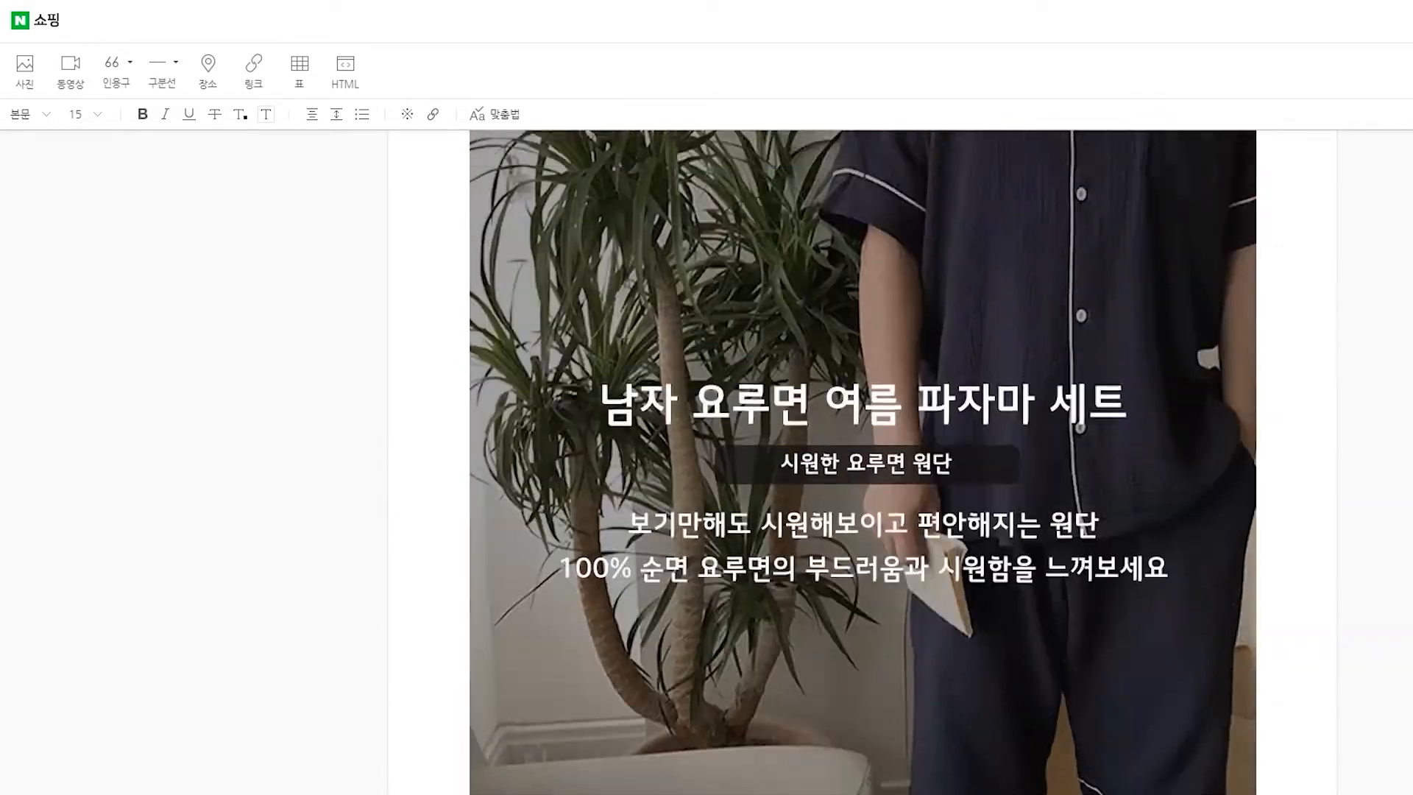
scroll(863, 462, down, 5)
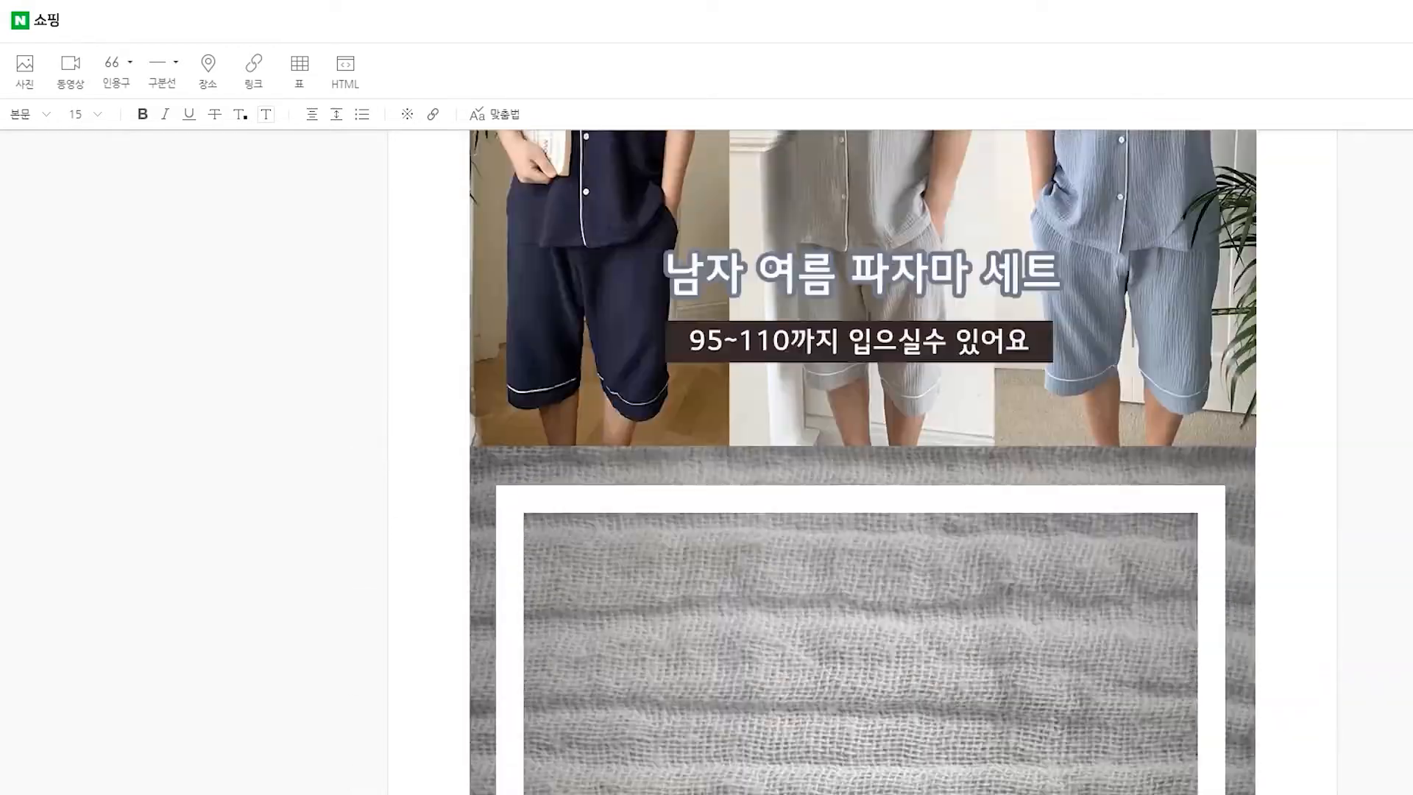
scroll(862, 462, up, 5)
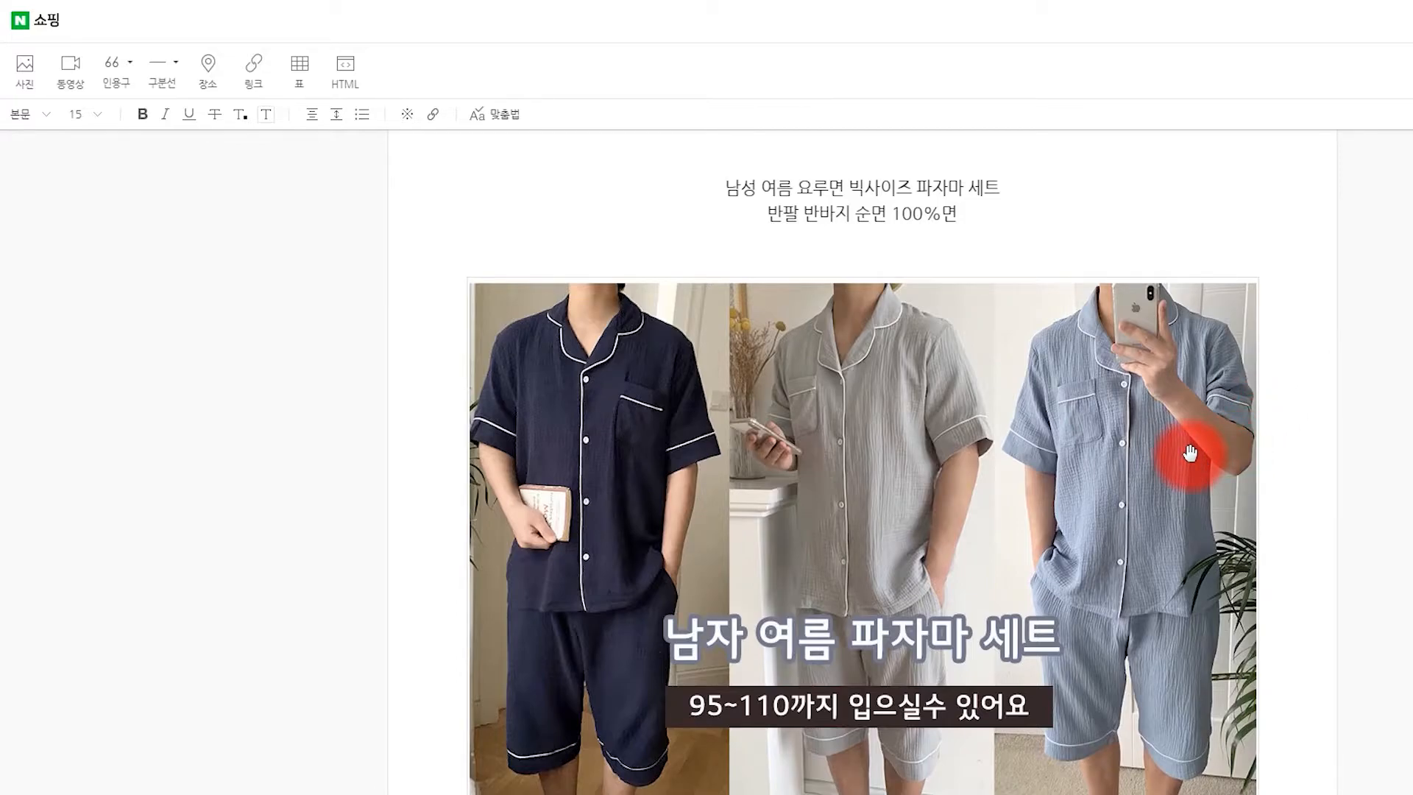
click(998, 209)
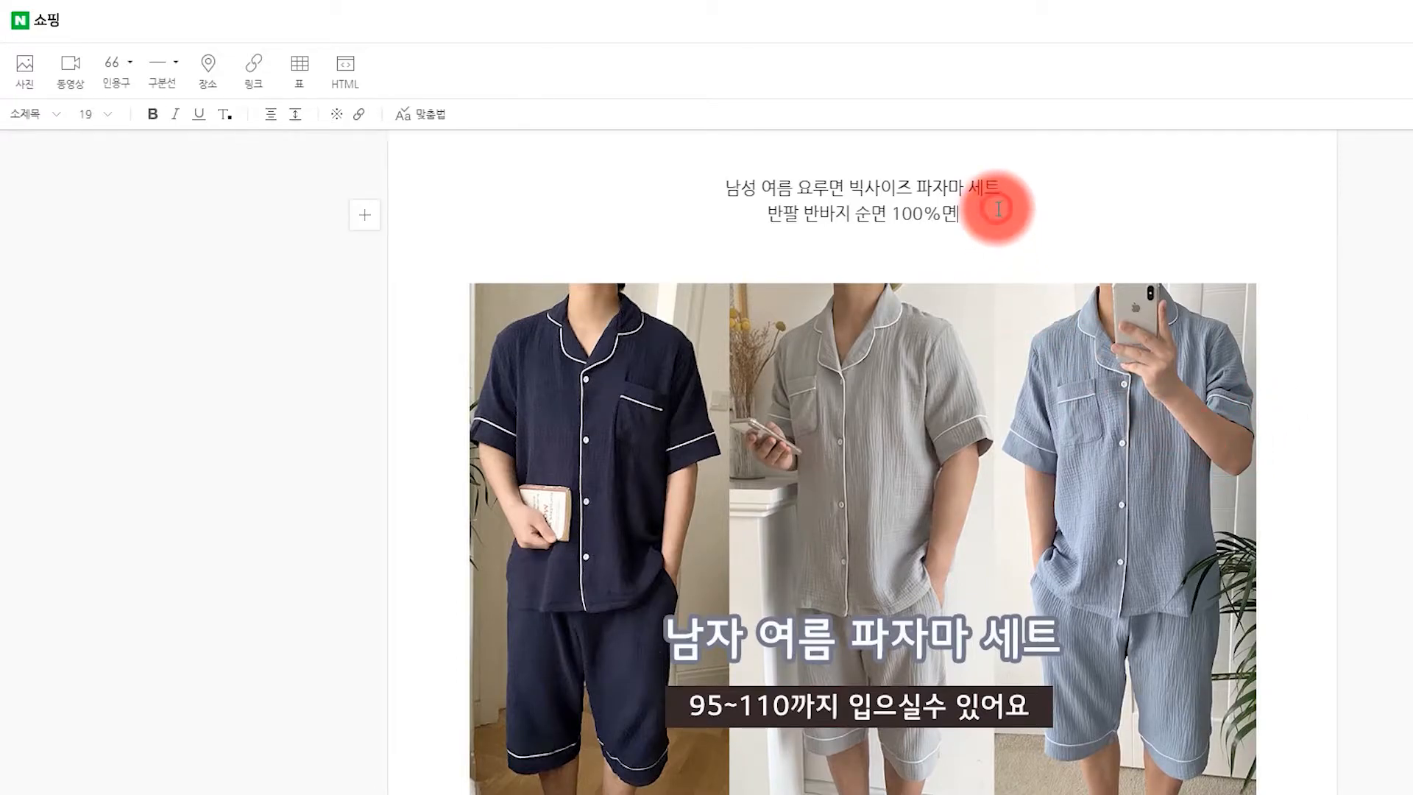
key(Return)
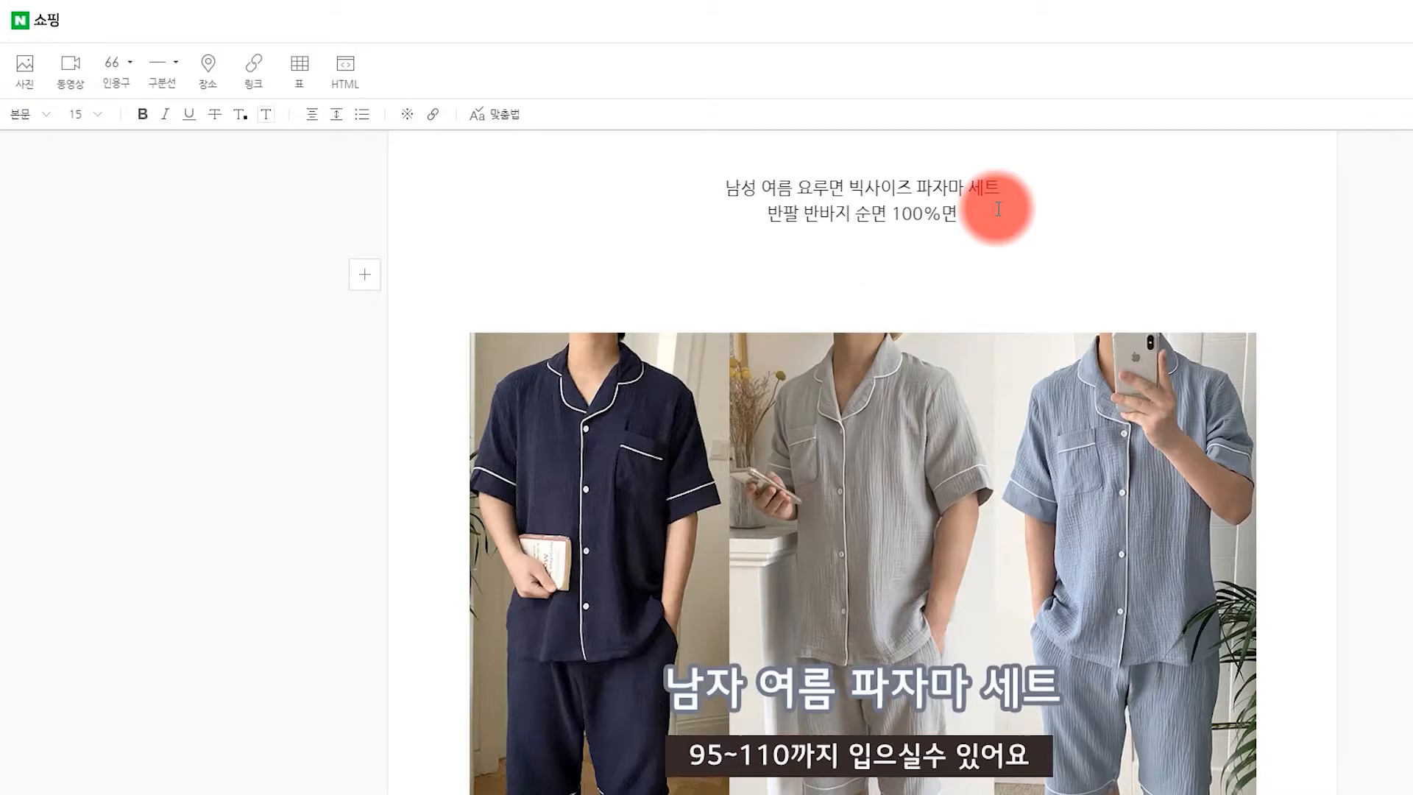
text(남자 여름)
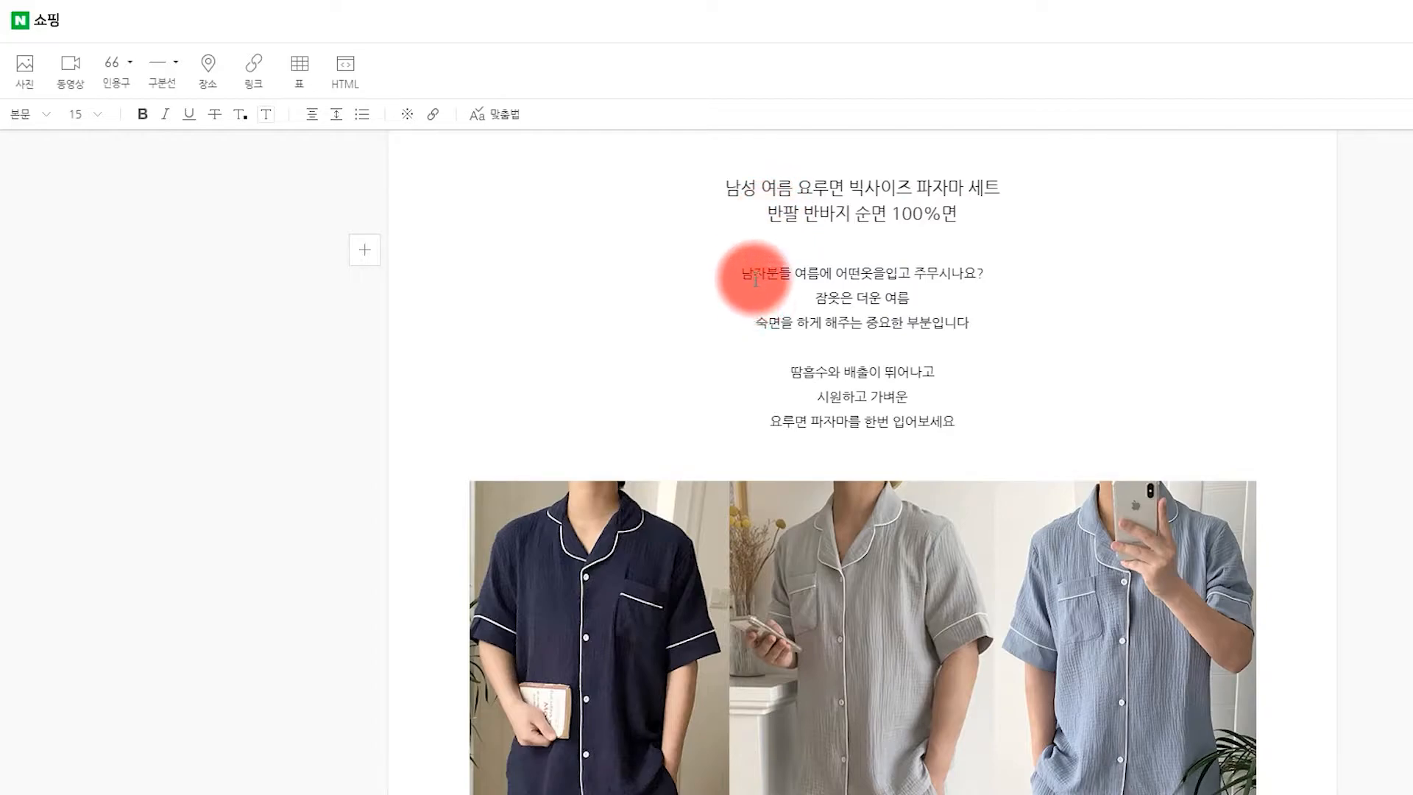
Make the three lines from "땀흡수와 배출이 뛰어나고" to "요루면 파자마를 한번 입어보세요" bold and red.
click(871, 273)
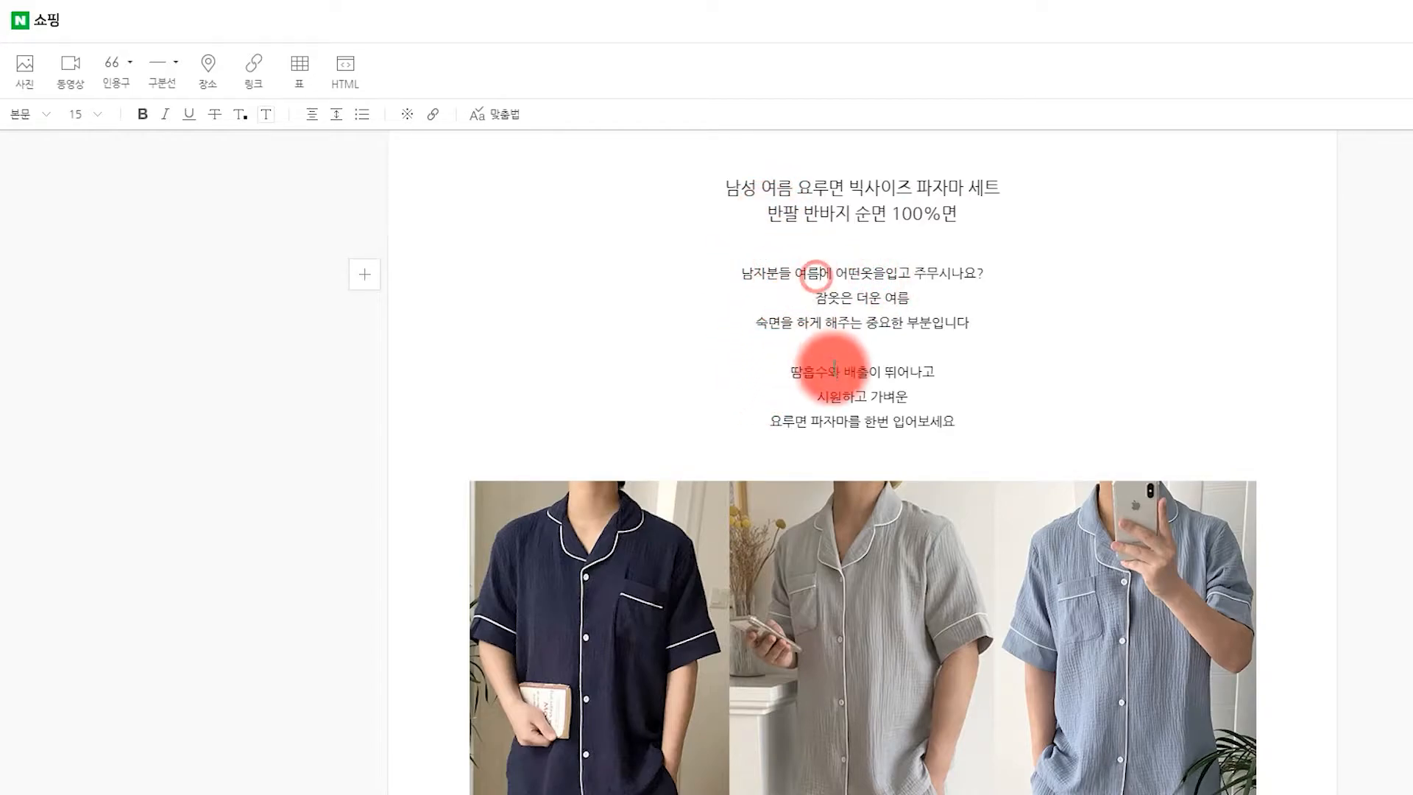
drag(779, 368, 989, 425)
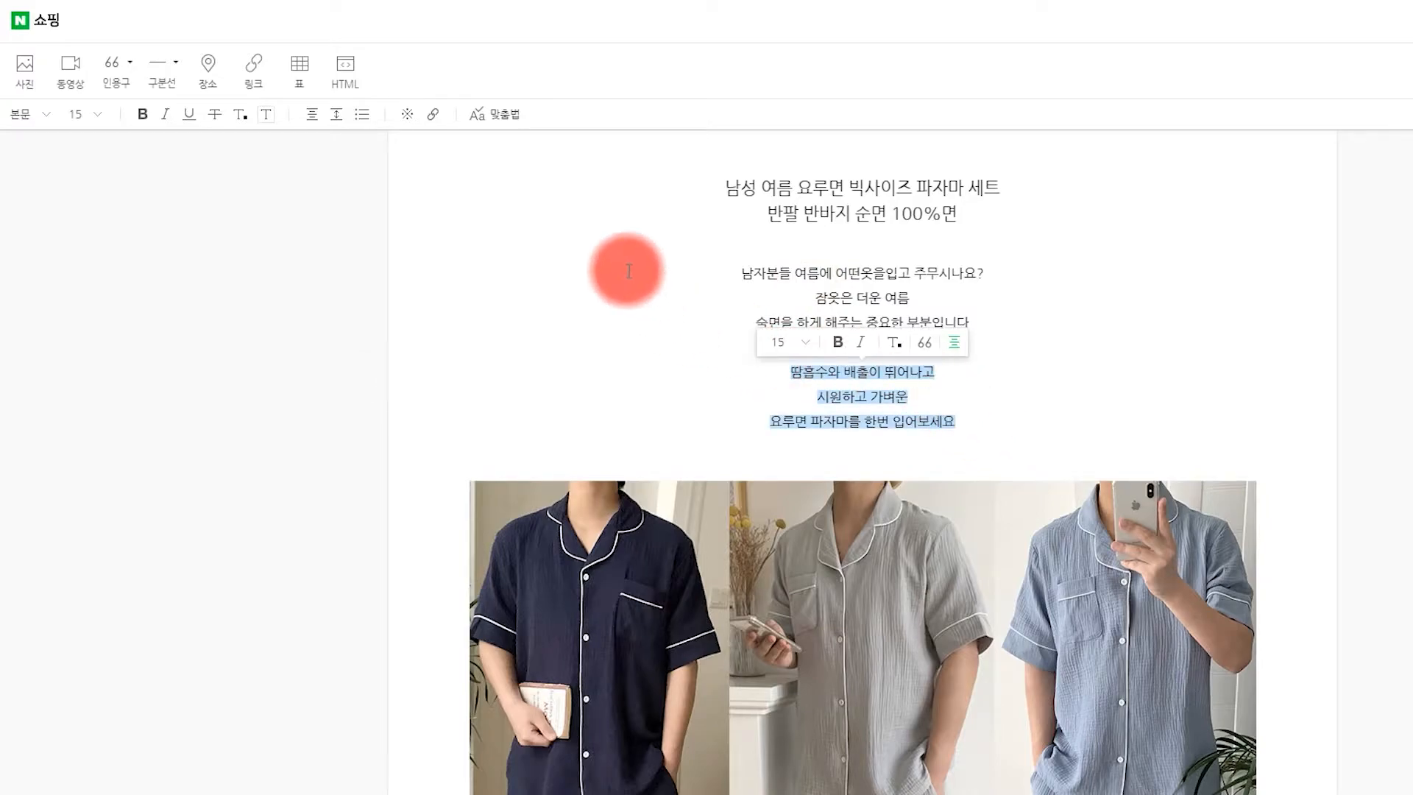
click(142, 114)
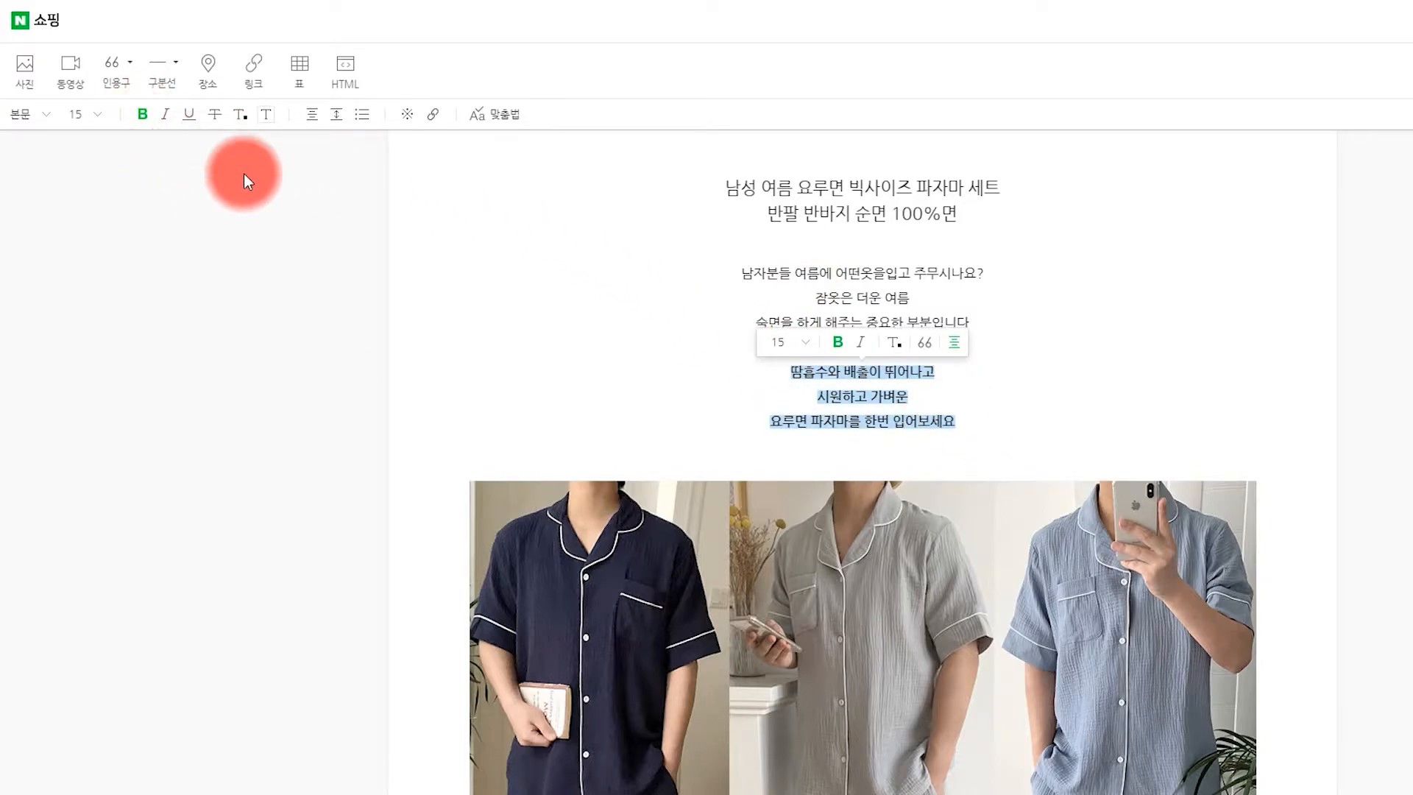
click(240, 114)
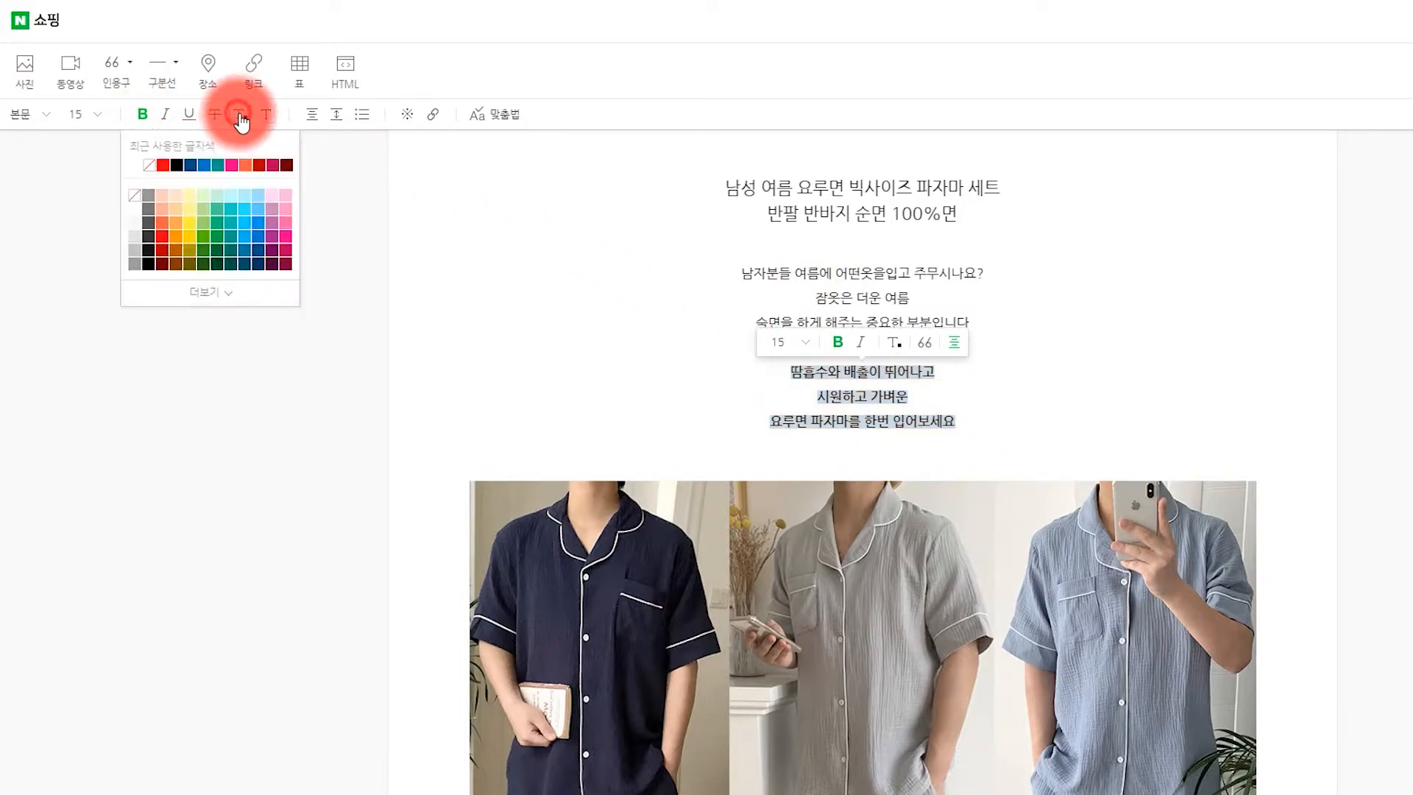
click(162, 236)
click(1027, 388)
click(1025, 420)
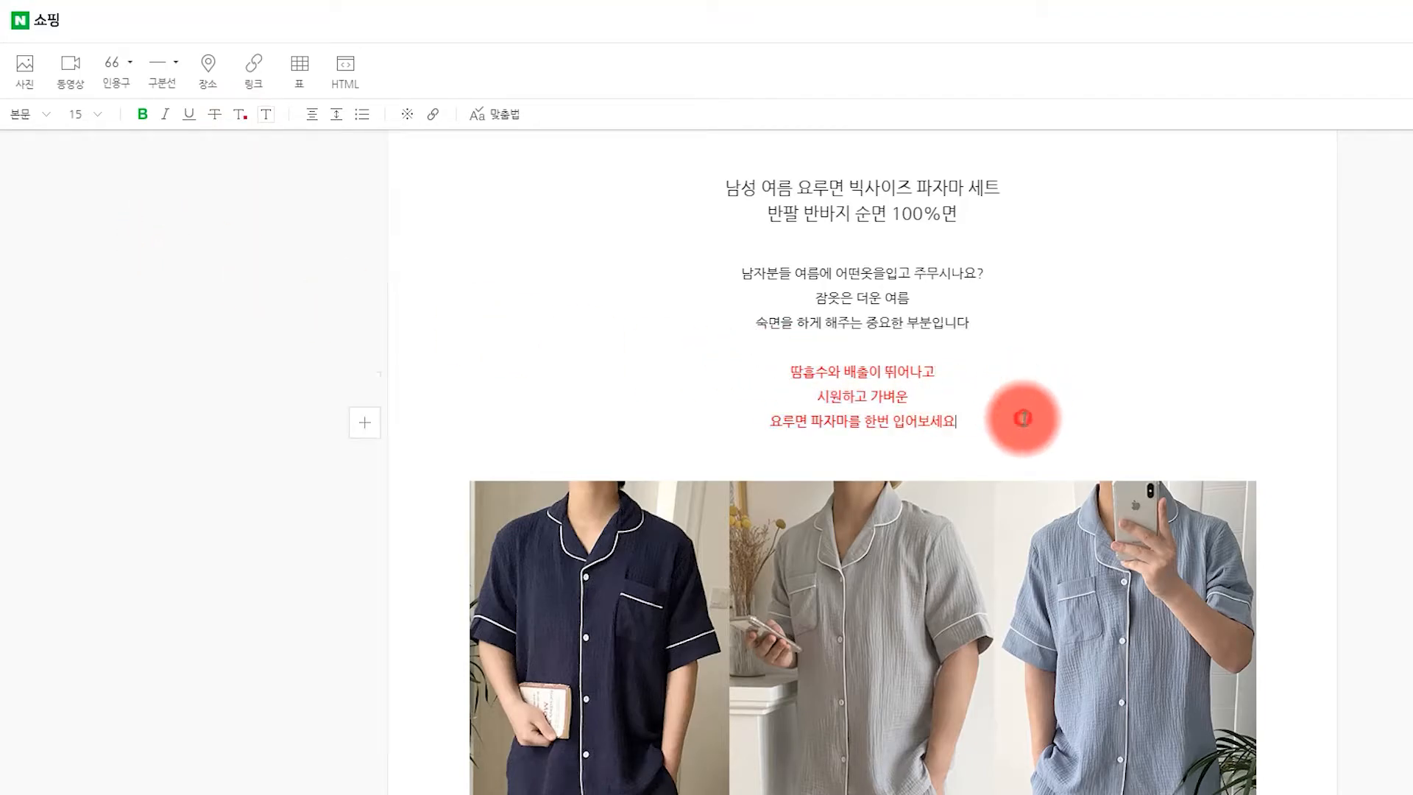
Insert a short vertical divider line below the red text, above the first product photo.
drag(757, 372, 972, 412)
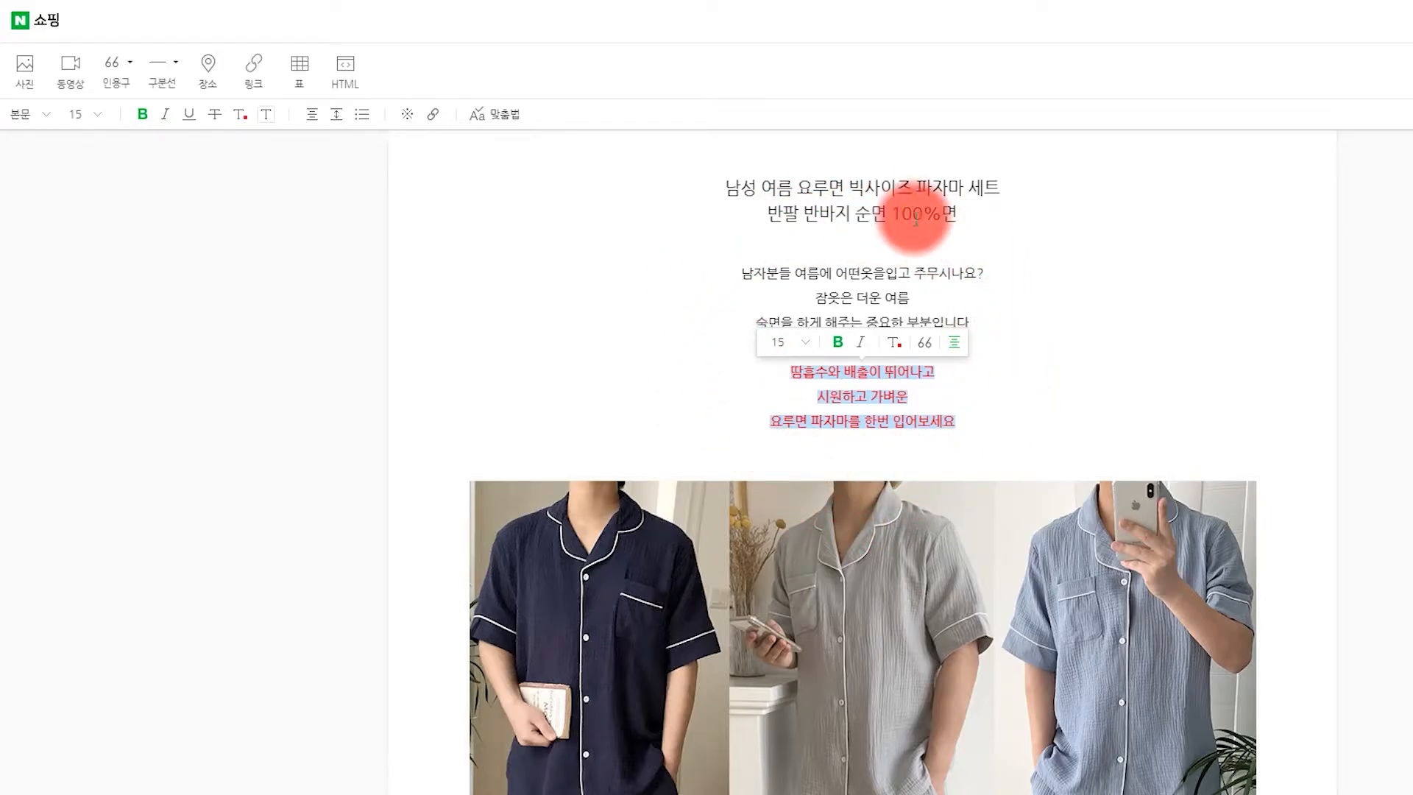
click(976, 431)
key(Return)
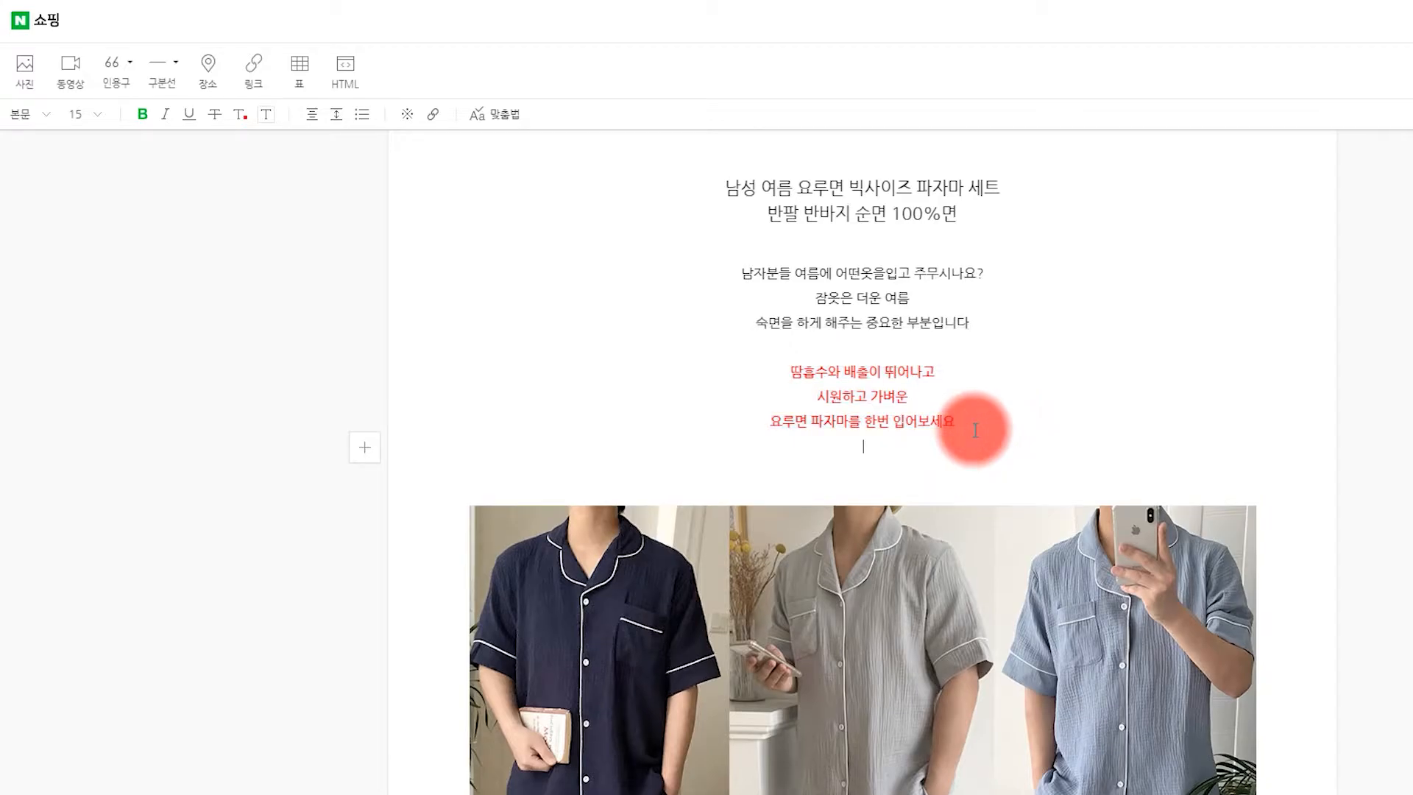
click(179, 63)
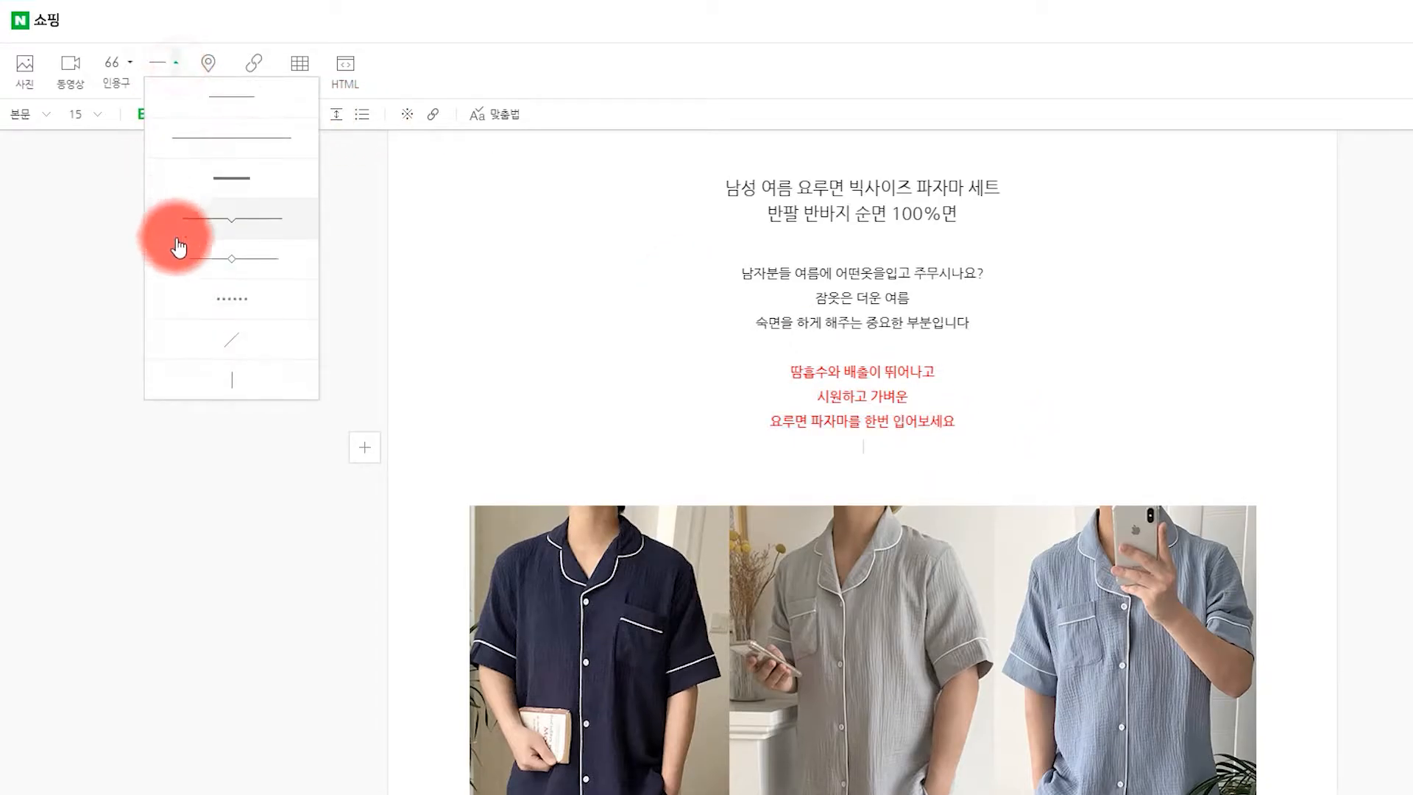
click(210, 381)
triple_click(1090, 410)
click(1143, 302)
click(1367, 378)
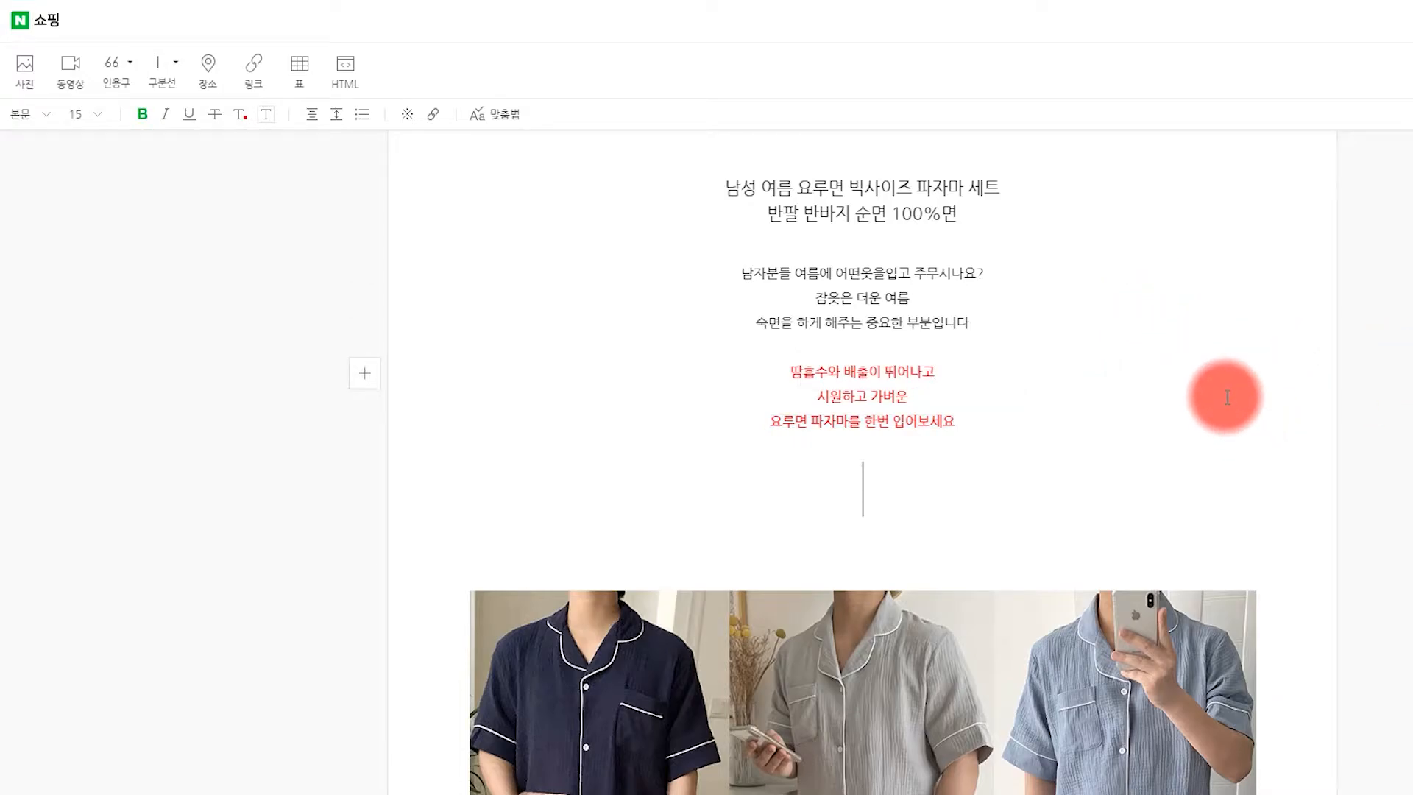
Review the introductory text and vertical divider together with the first product photo below them.
scroll(1149, 390, down, 1)
scroll(1153, 382, up, 1)
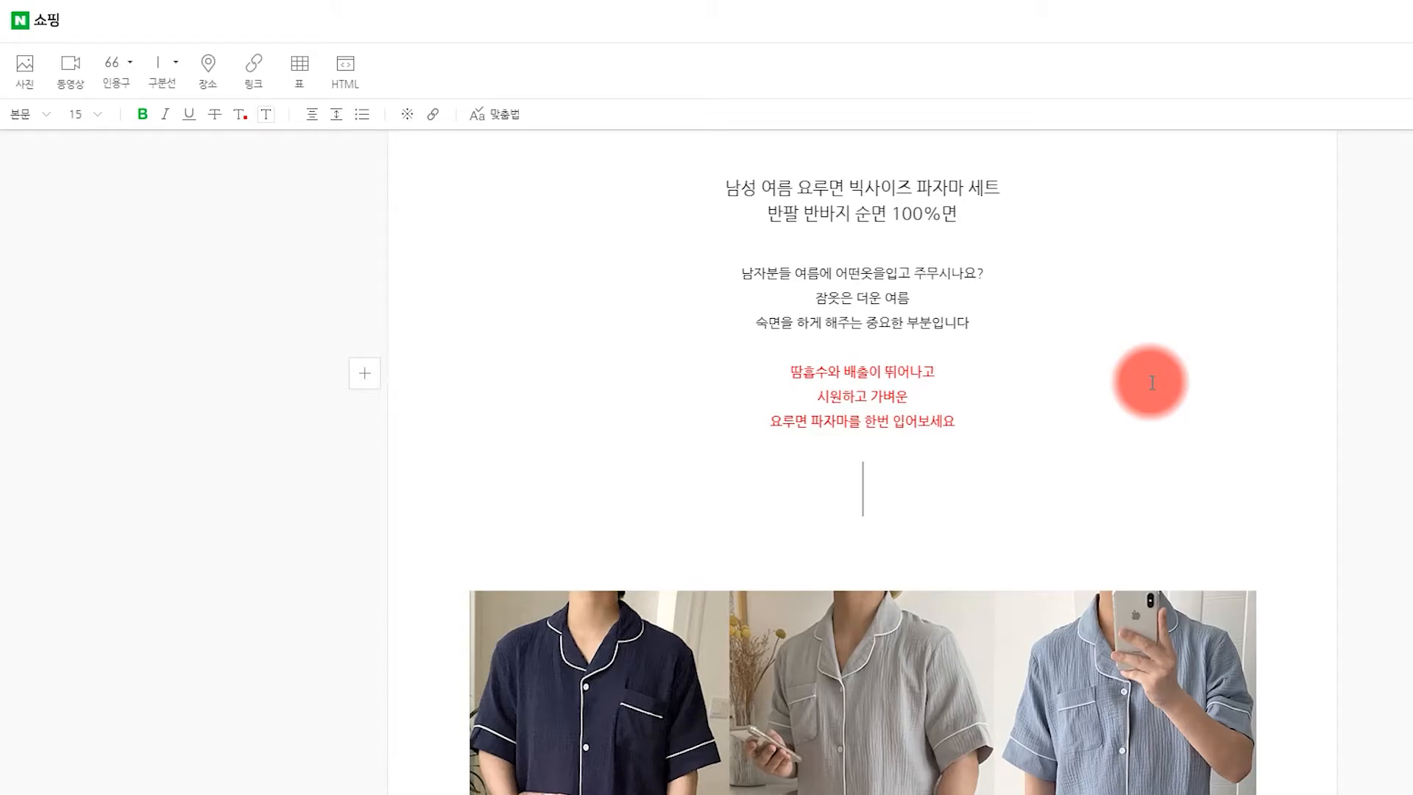
scroll(1152, 383, down, 3)
scroll(1122, 382, up, 3)
scroll(1120, 346, down, 3)
scroll(1120, 354, up, 3)
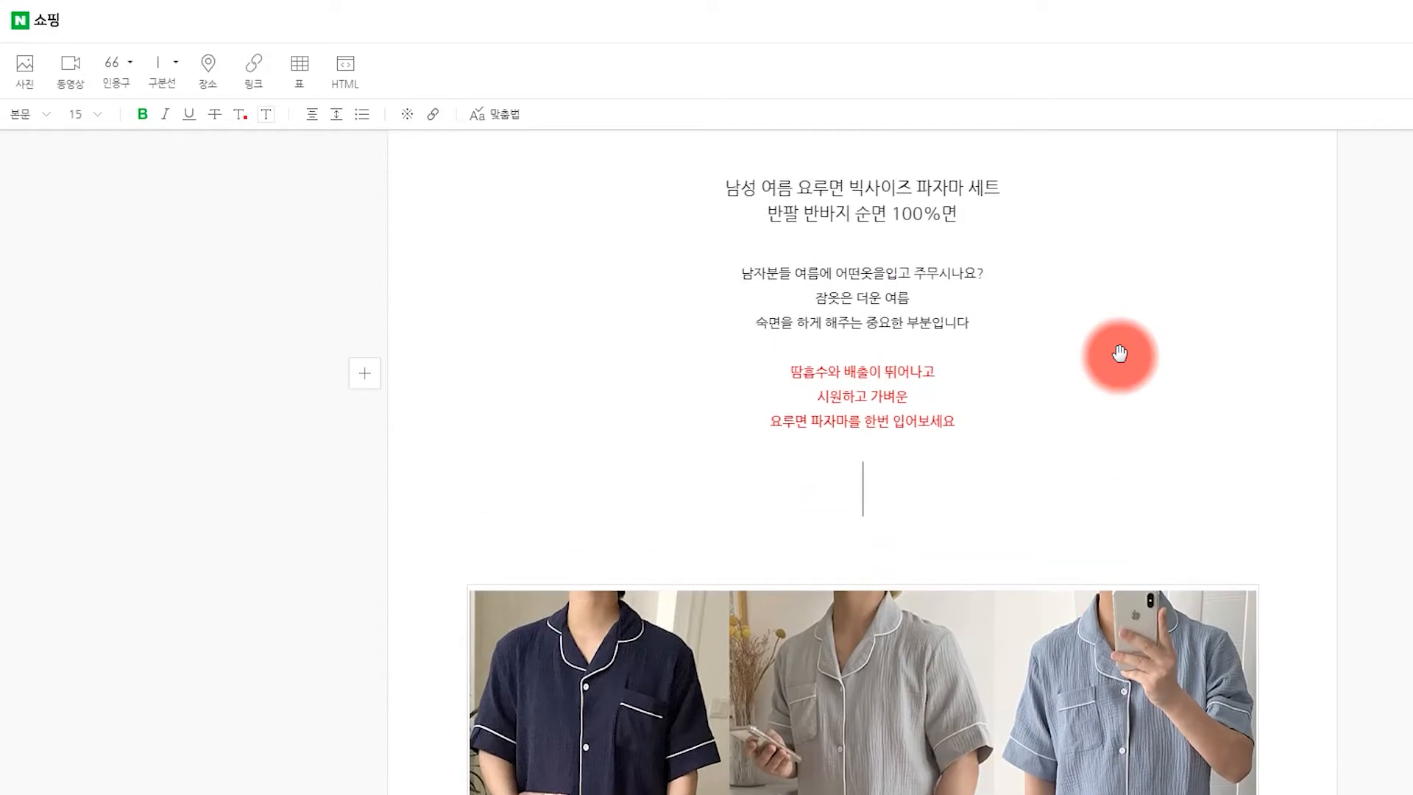
click(730, 275)
drag(731, 284, 962, 420)
scroll(1073, 384, down, 6)
scroll(1073, 385, down, 1)
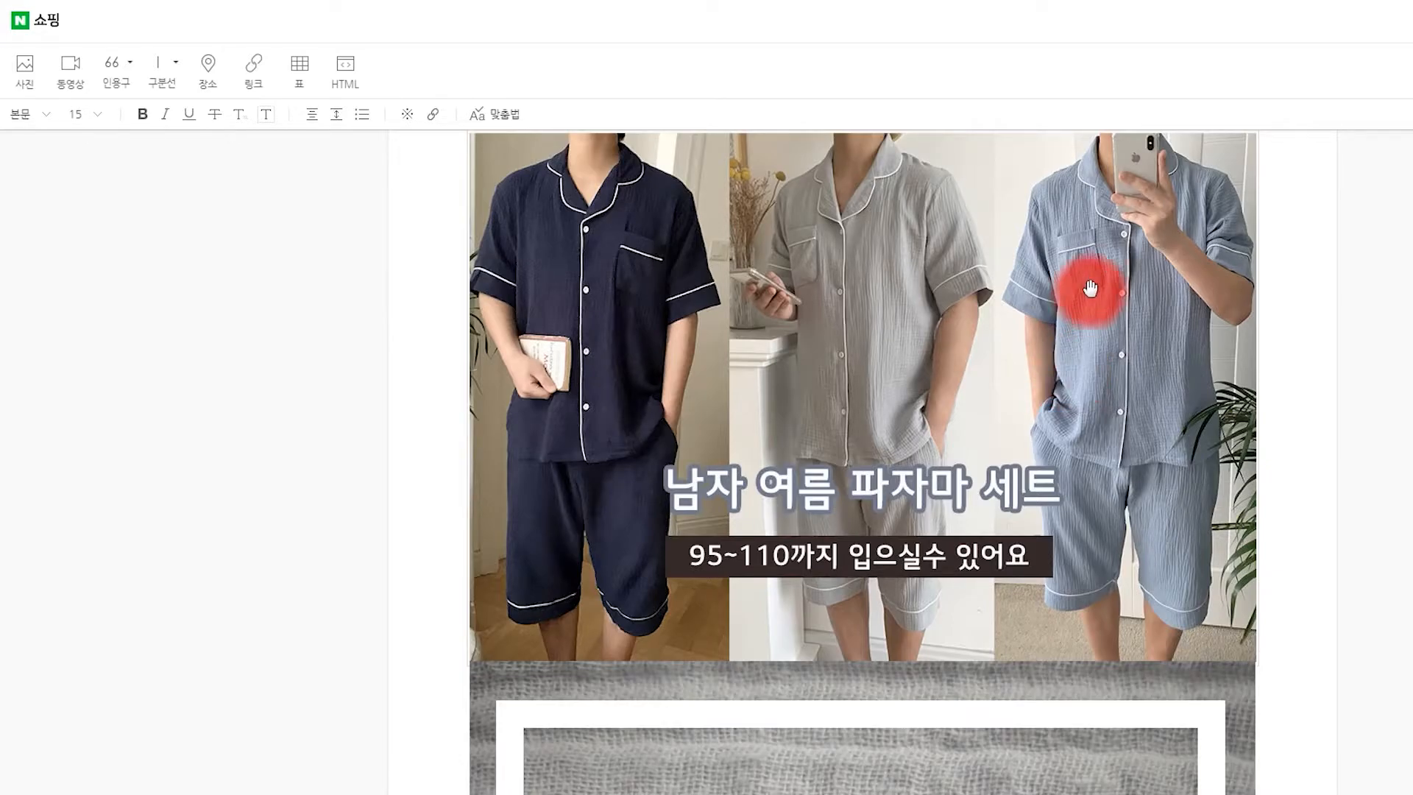
scroll(1090, 290, up, 4)
scroll(1073, 287, down, 4)
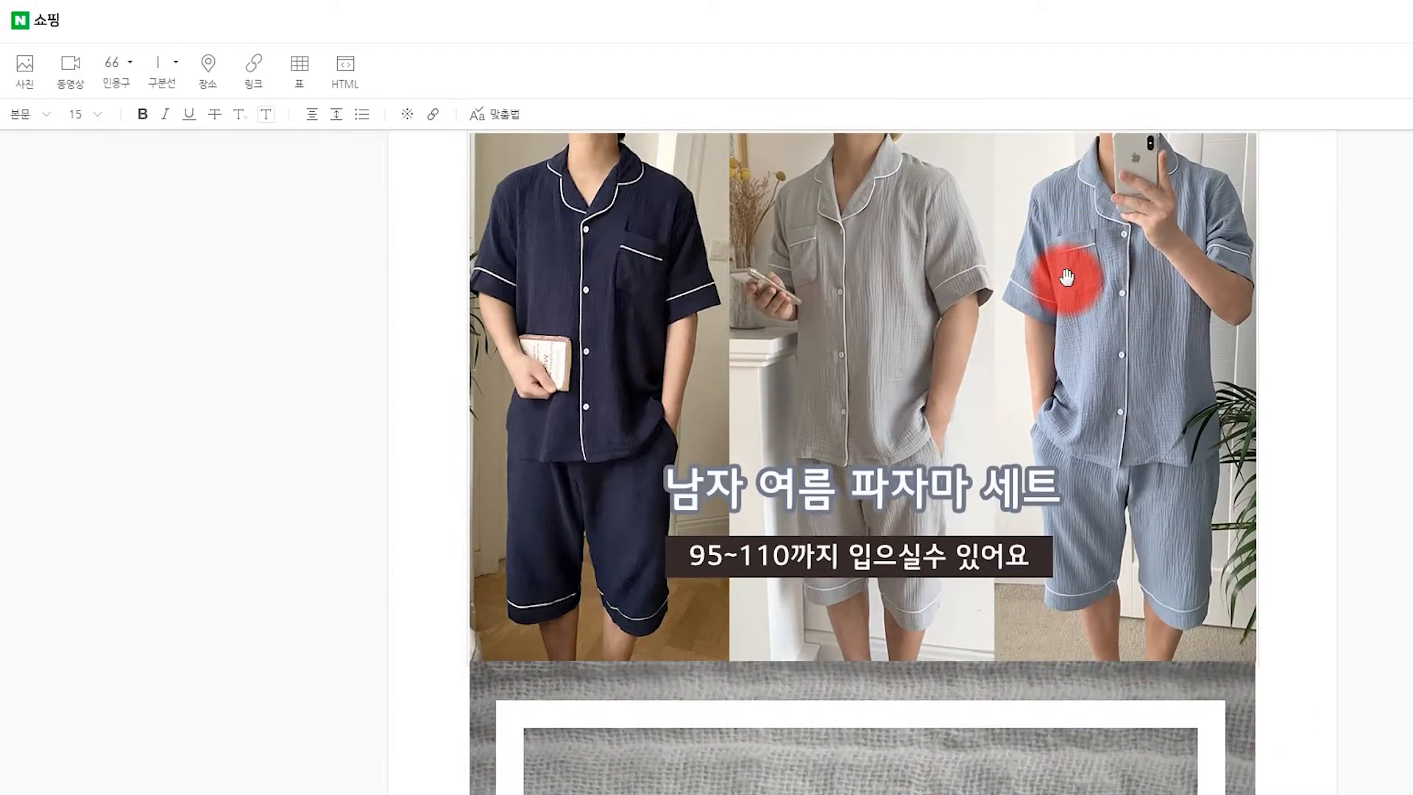
Below the blue pajama photo with the grapes, add three lines: "3가지 컬러와 빅사이즈로 / 95사이즈부터 105사이즈 입는분들이 / 입으시면 편하고 여유있게 입으실수 있습니다".
scroll(1067, 280, down, 10)
scroll(1067, 278, down, 18)
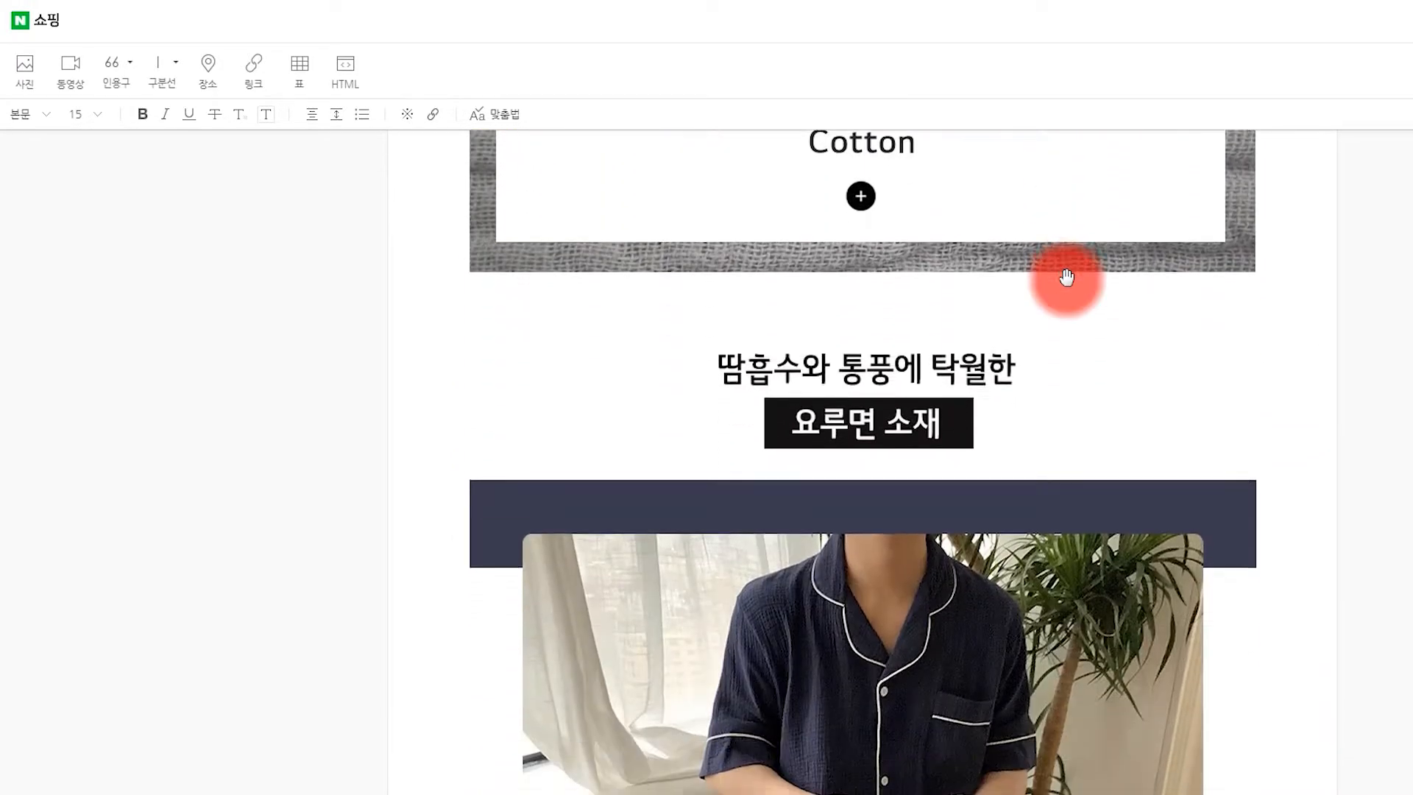
scroll(1067, 277, down, 10)
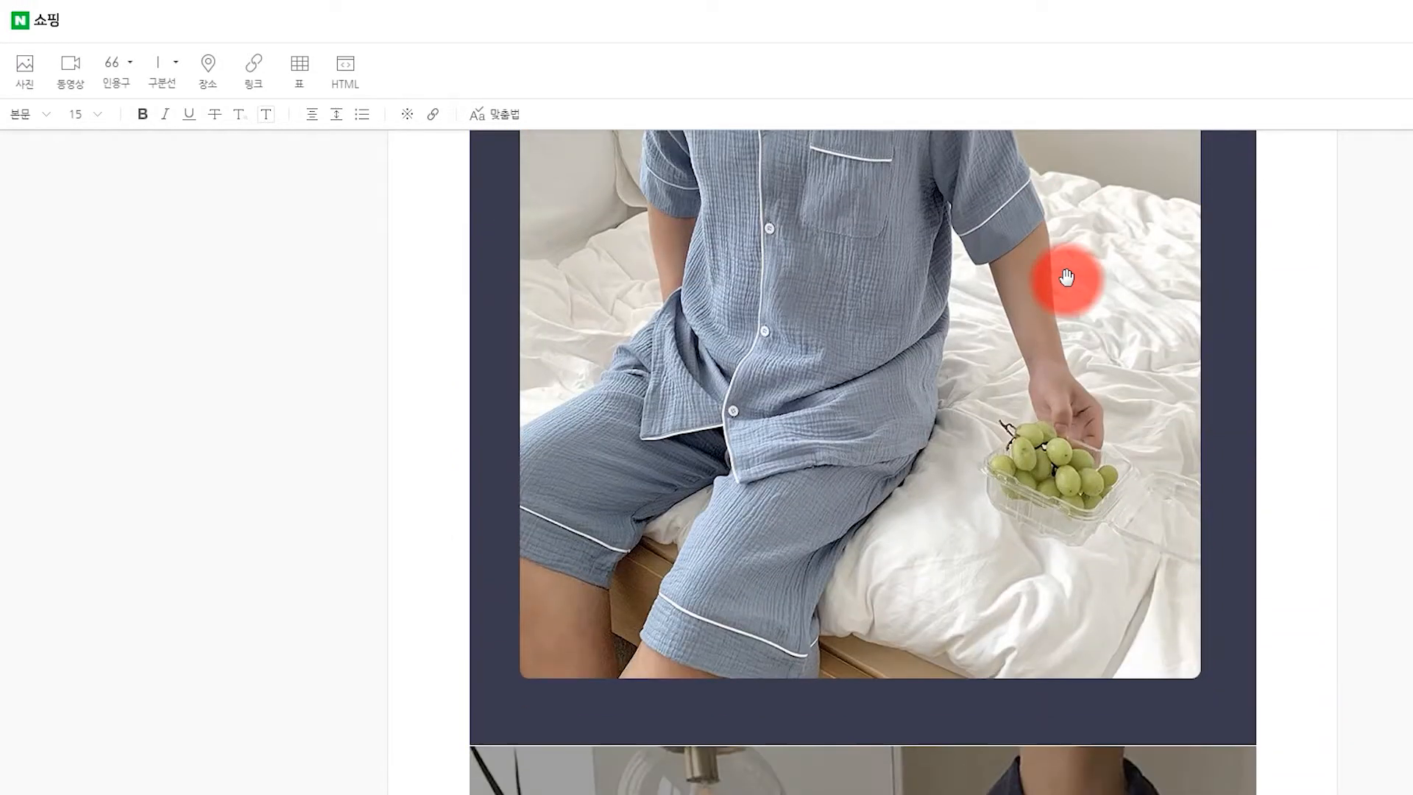
scroll(1067, 277, up, 4)
click(1066, 285)
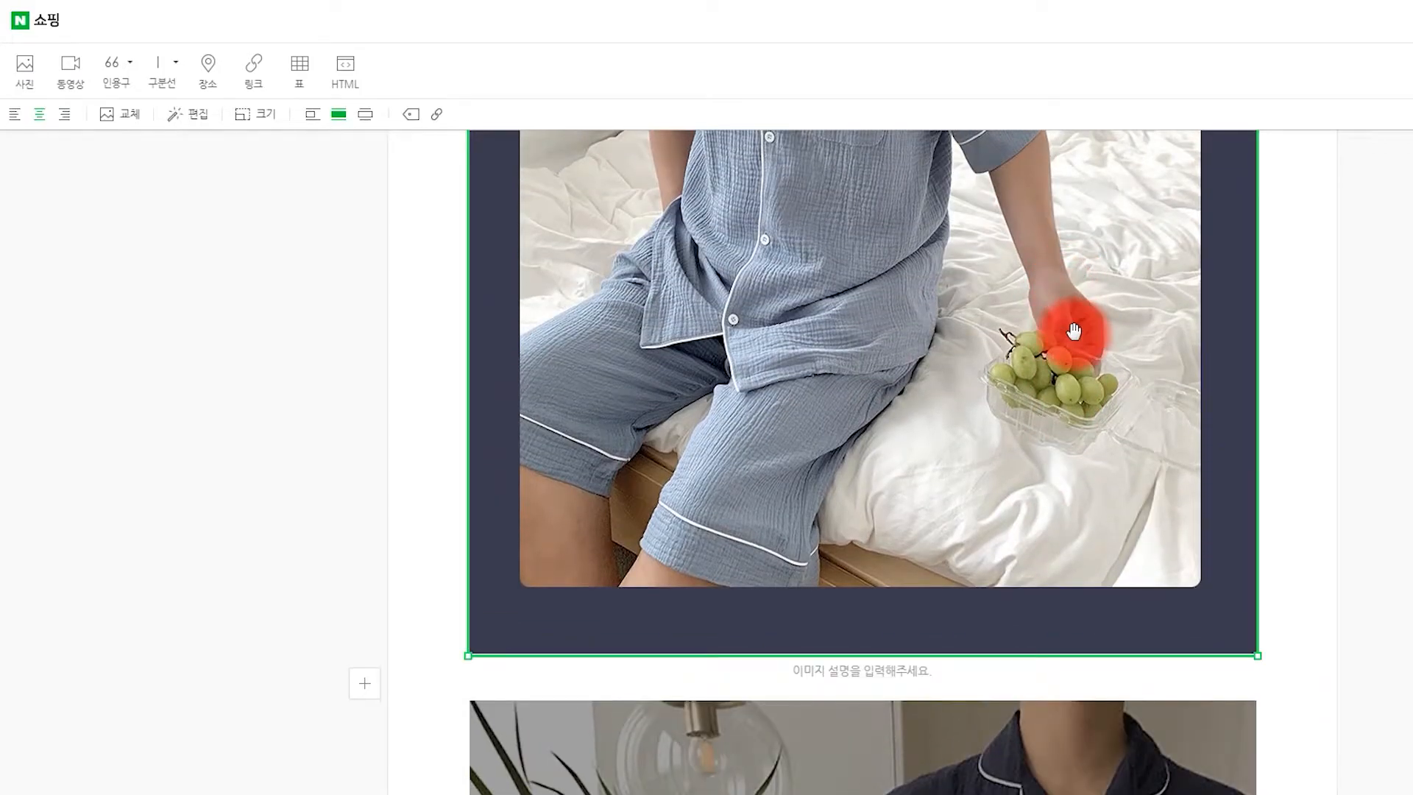
key(Return)
key(Up)
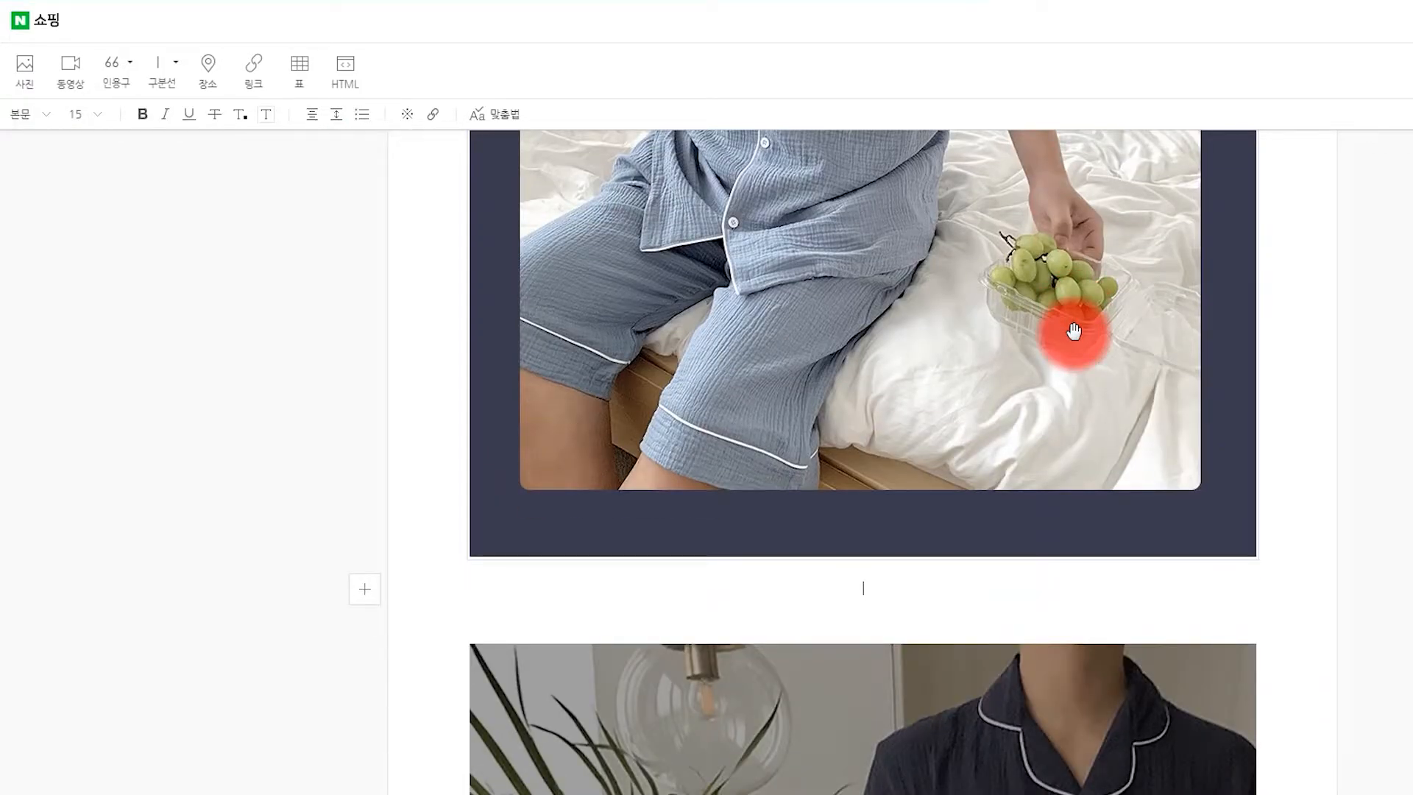
key(Return)
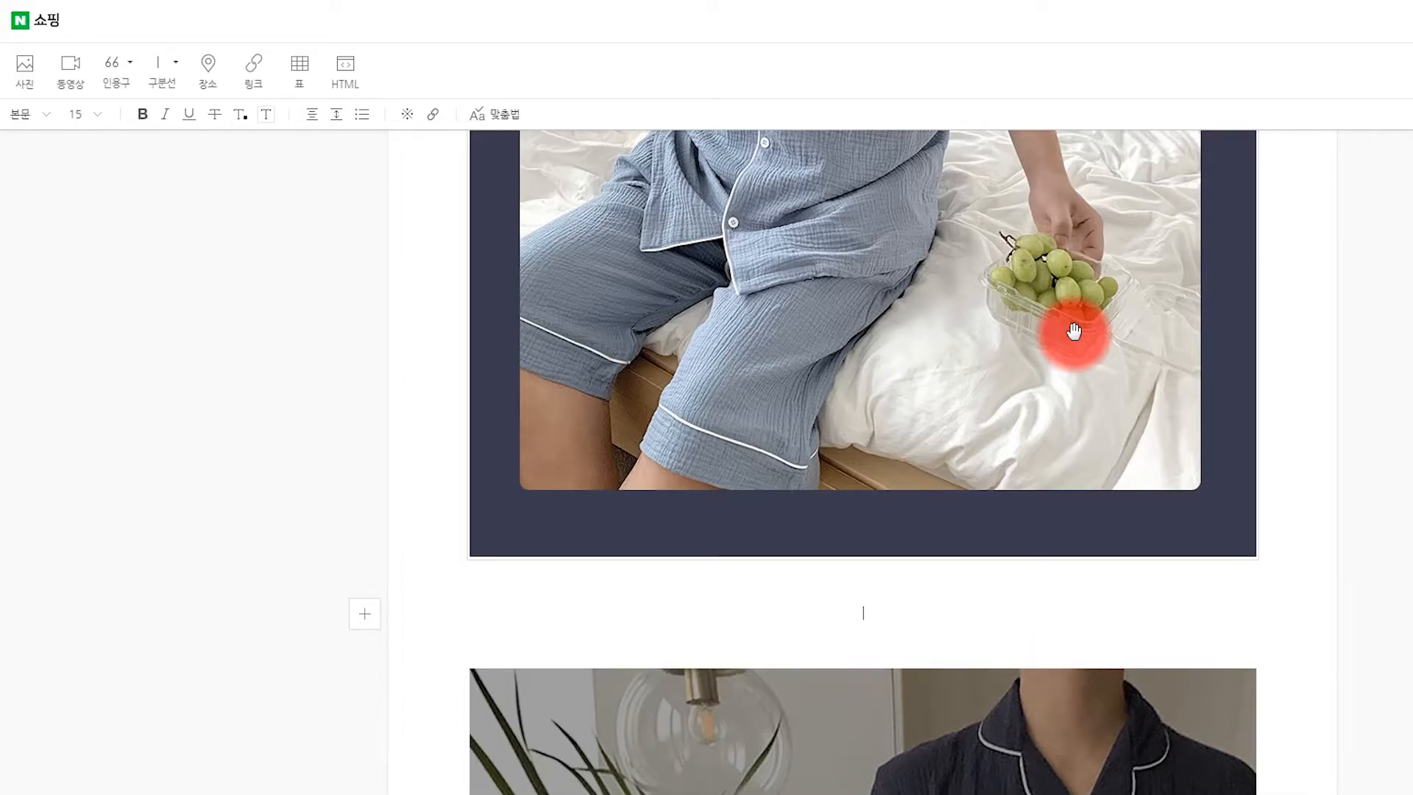
text(3가지 컬러와 빅사이즈로 95사이즈부터 105사이즈 입는분들이 입으시면 편하고 여유있게 입으실수 있습니다)
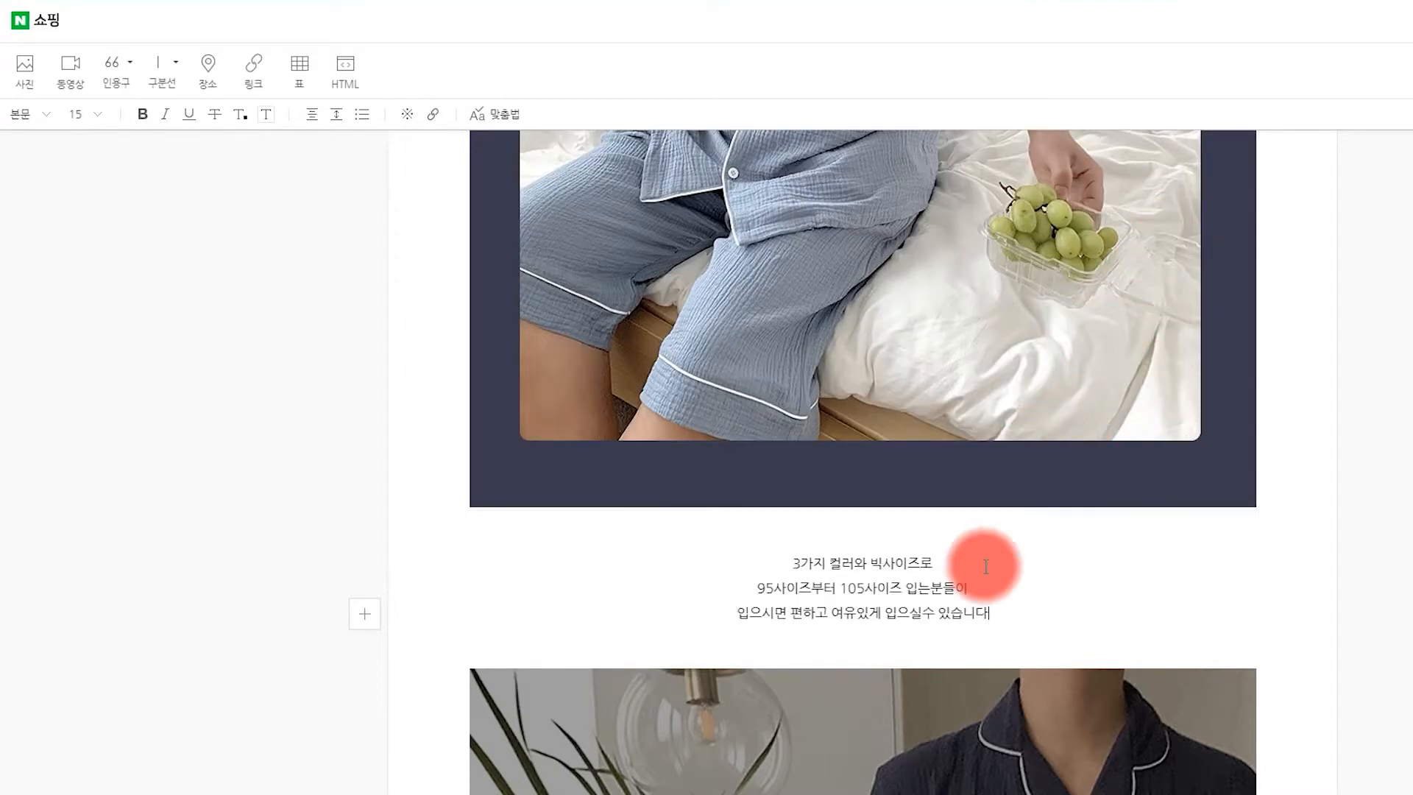
key(Return)
Below the photo of the hanging navy pajama set, add three lines: "파이핑 처리와 깔끔한 컬러로 / 남자분들에게 잘 어울리는 / 고급스러운 느낌이 나는 잠옷입니다".
scroll(1047, 560, down, 15)
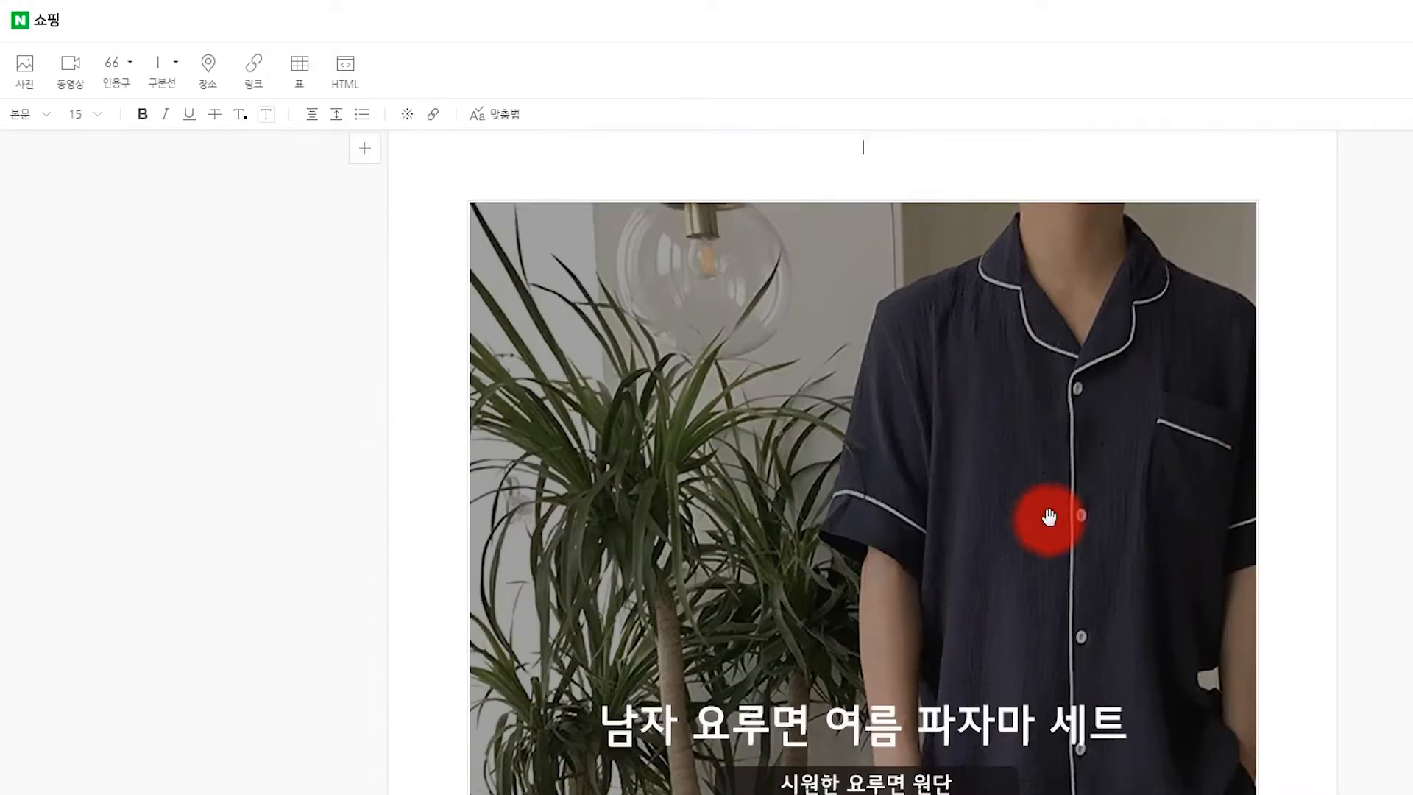
scroll(1039, 485, down, 1)
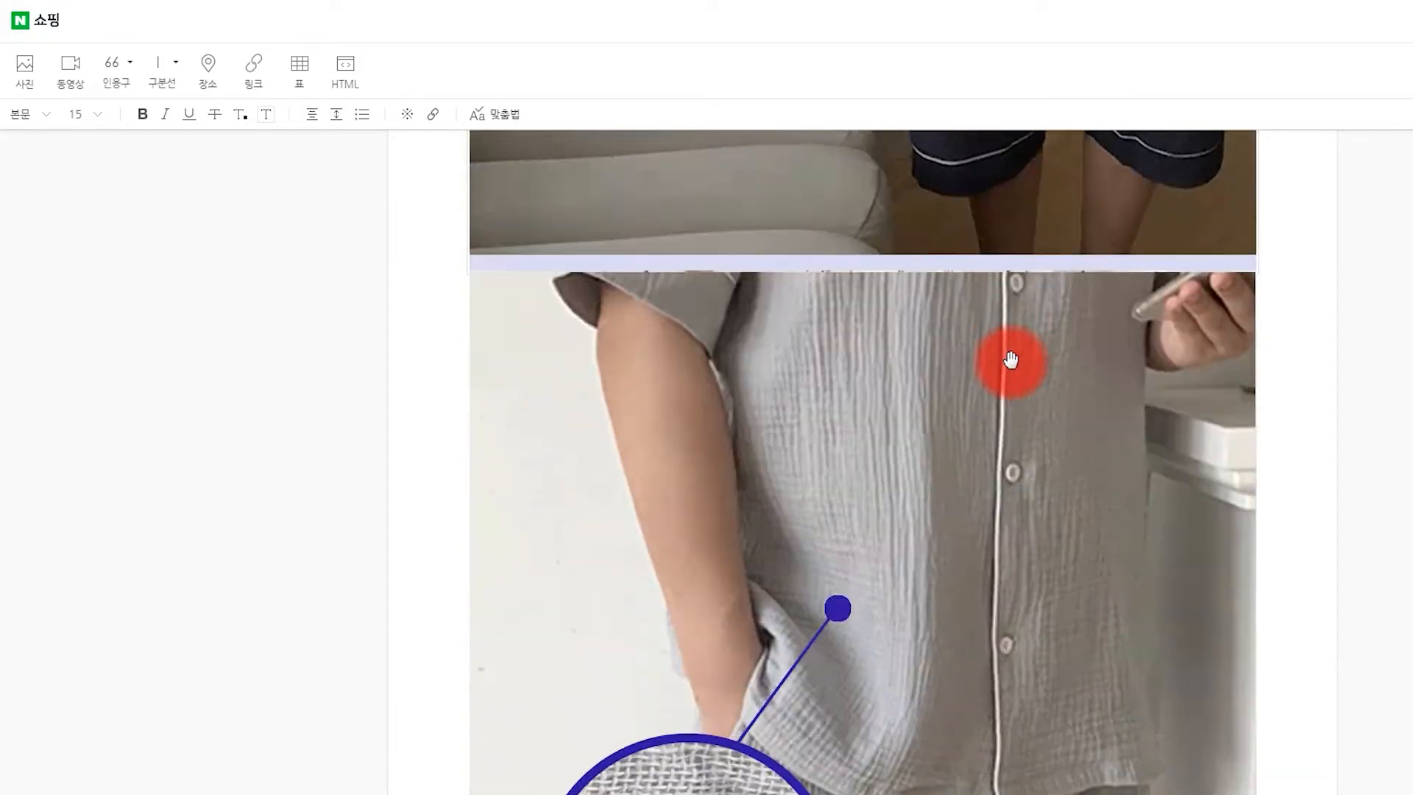
scroll(1009, 365, down, 12)
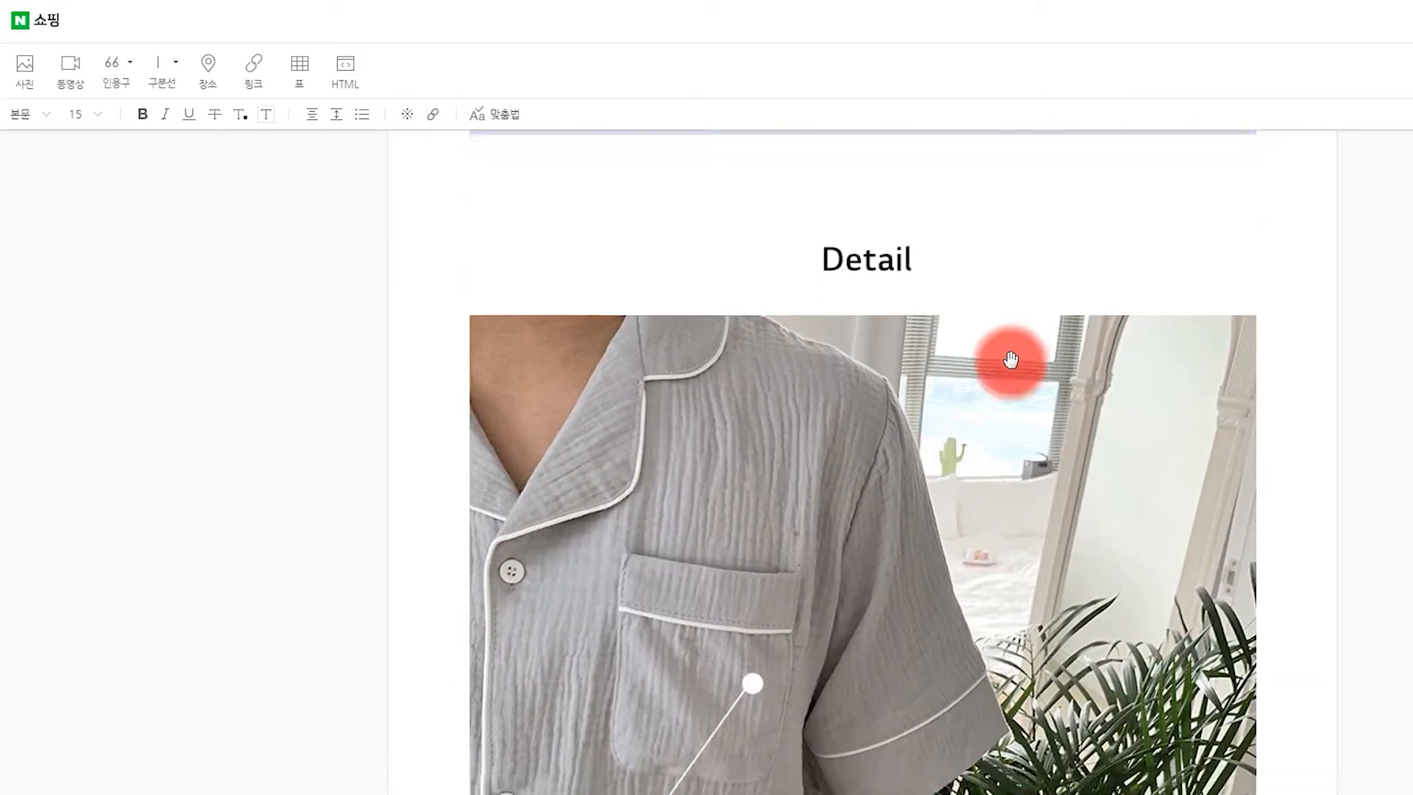
scroll(1007, 368, up, 6)
scroll(1004, 445, down, 20)
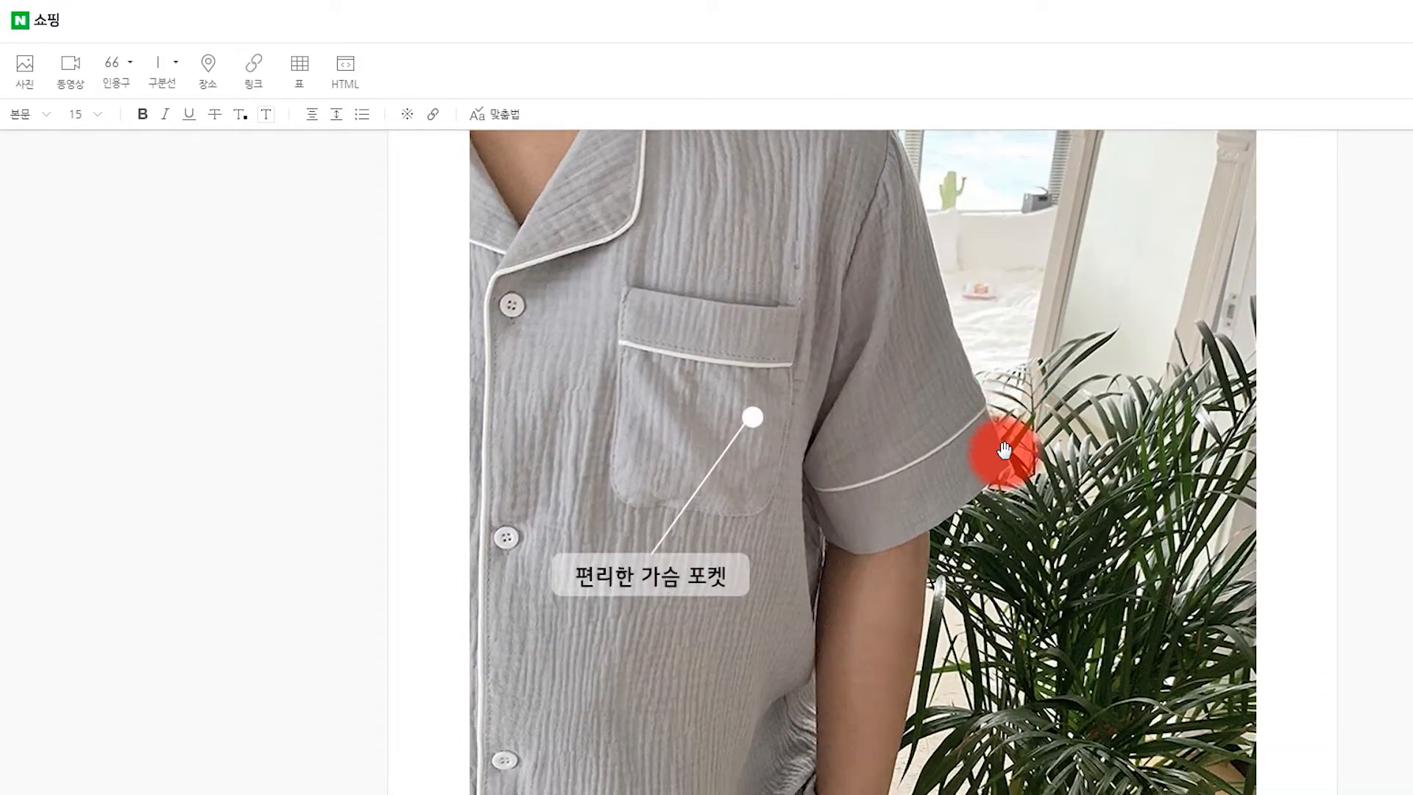
scroll(1004, 449, down, 15)
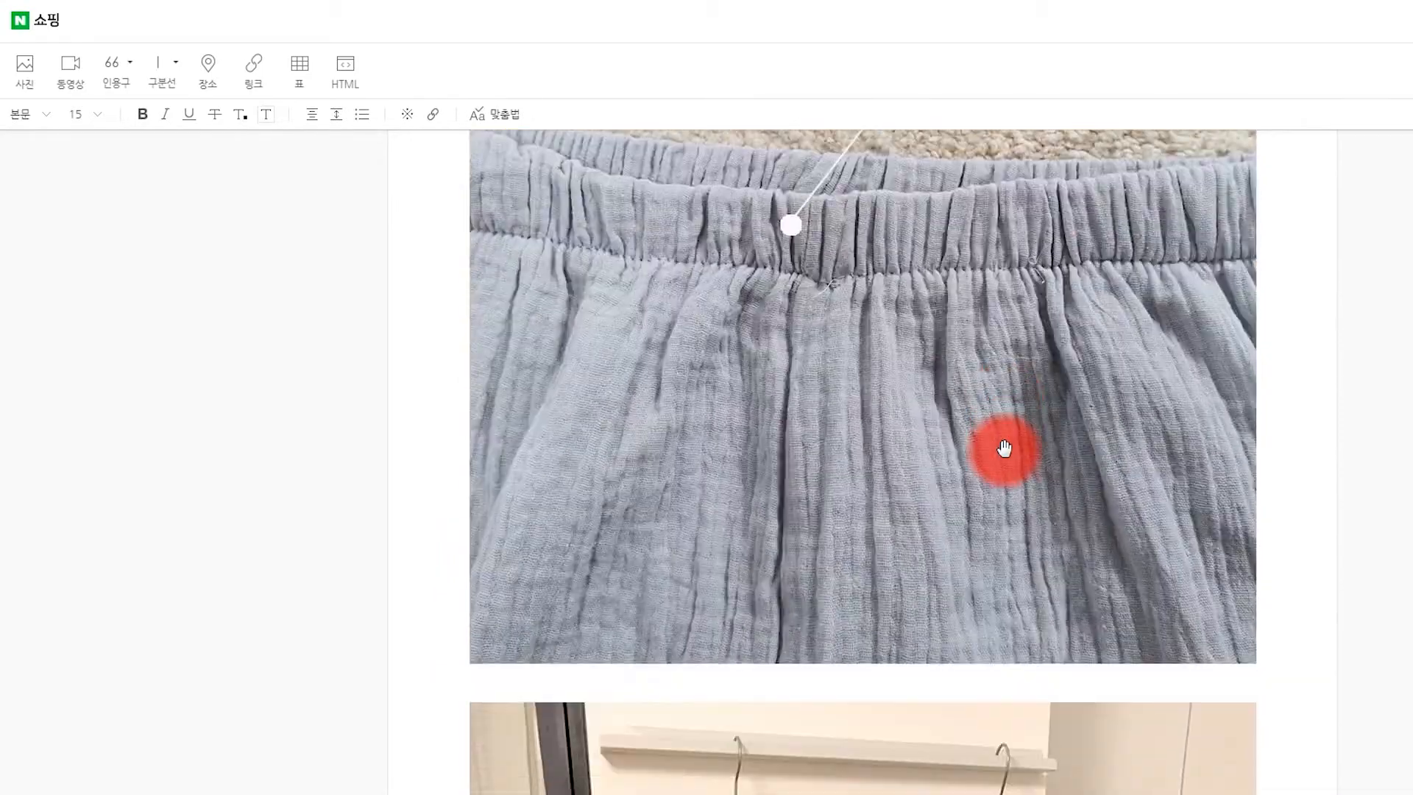
scroll(1004, 449, down, 15)
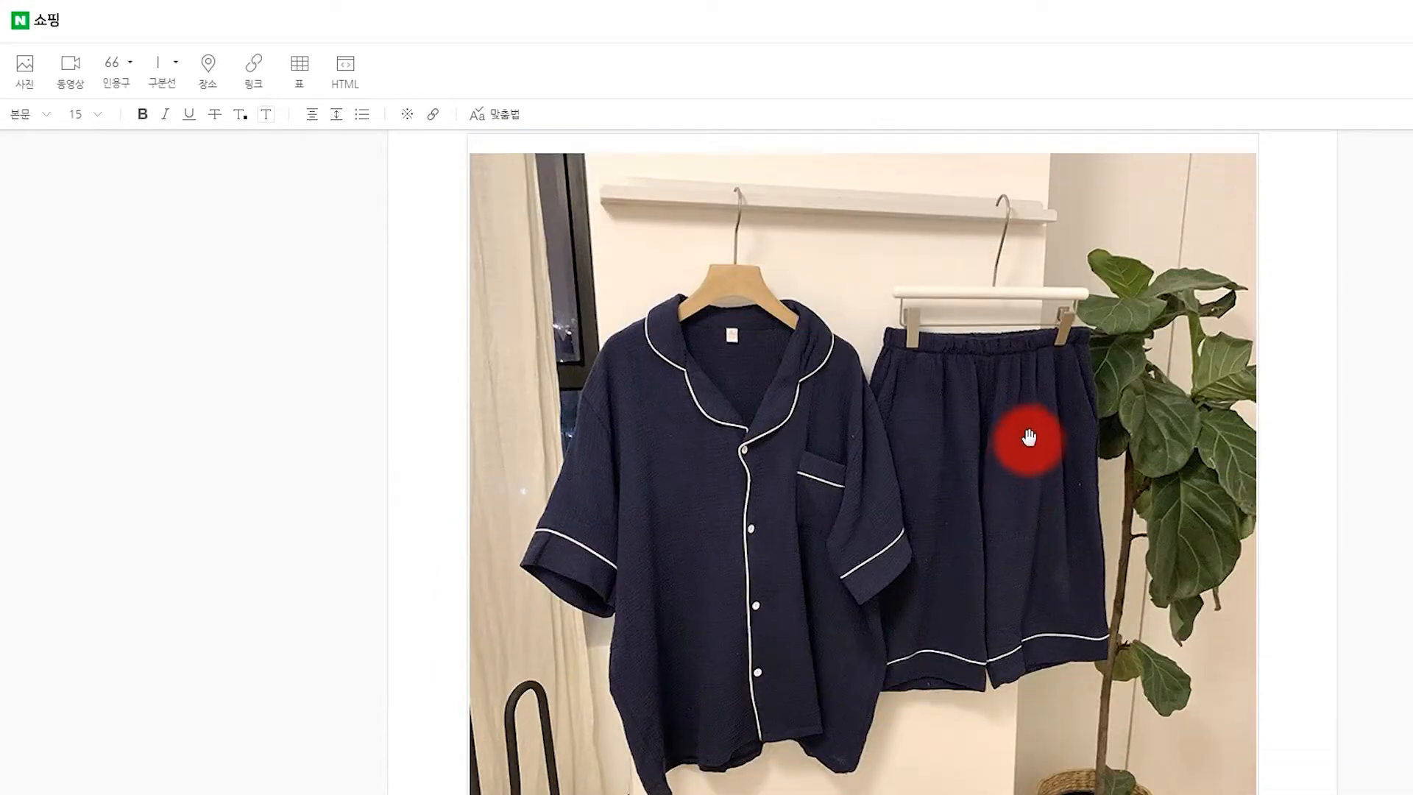
scroll(1033, 418, down, 5)
scroll(1031, 404, up, 5)
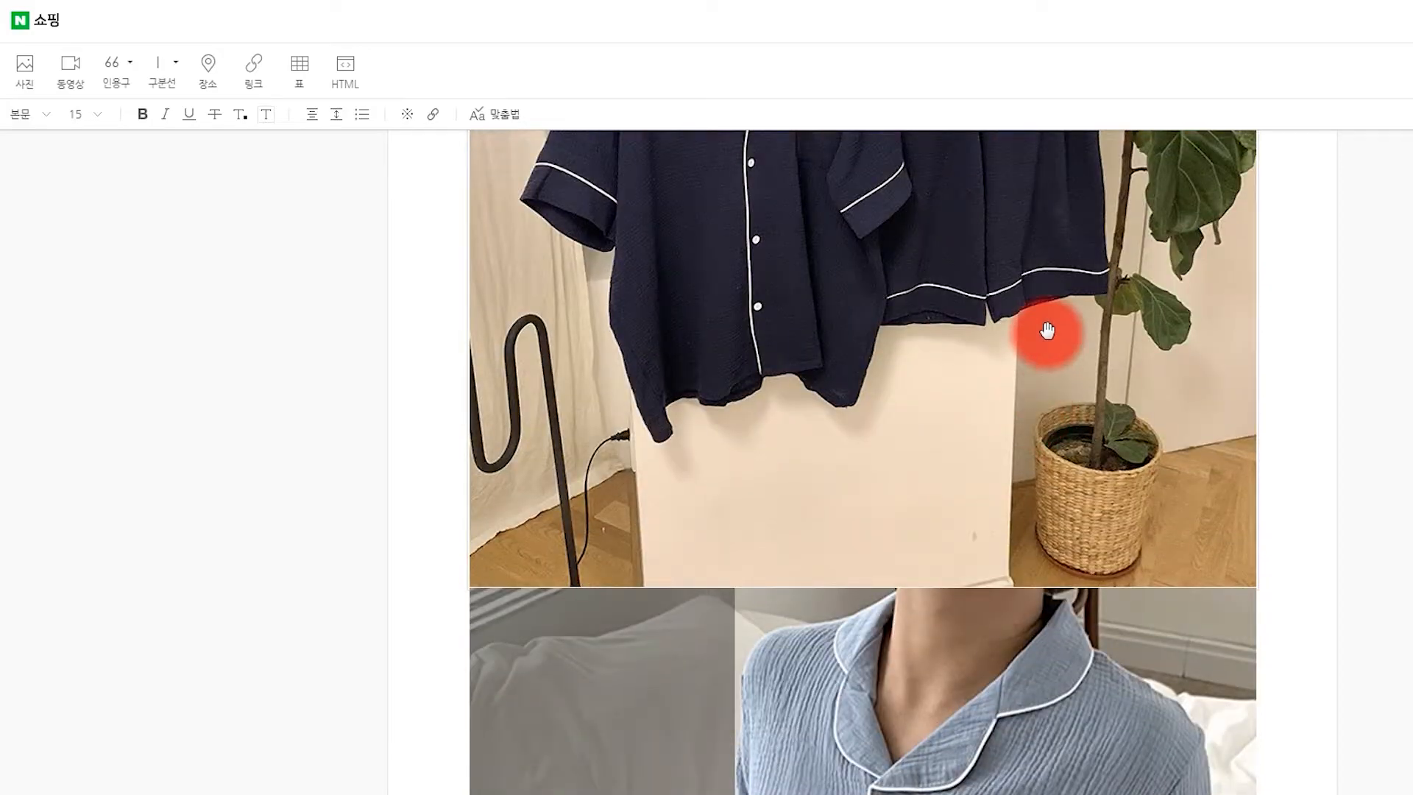
click(1044, 325)
key(Return)
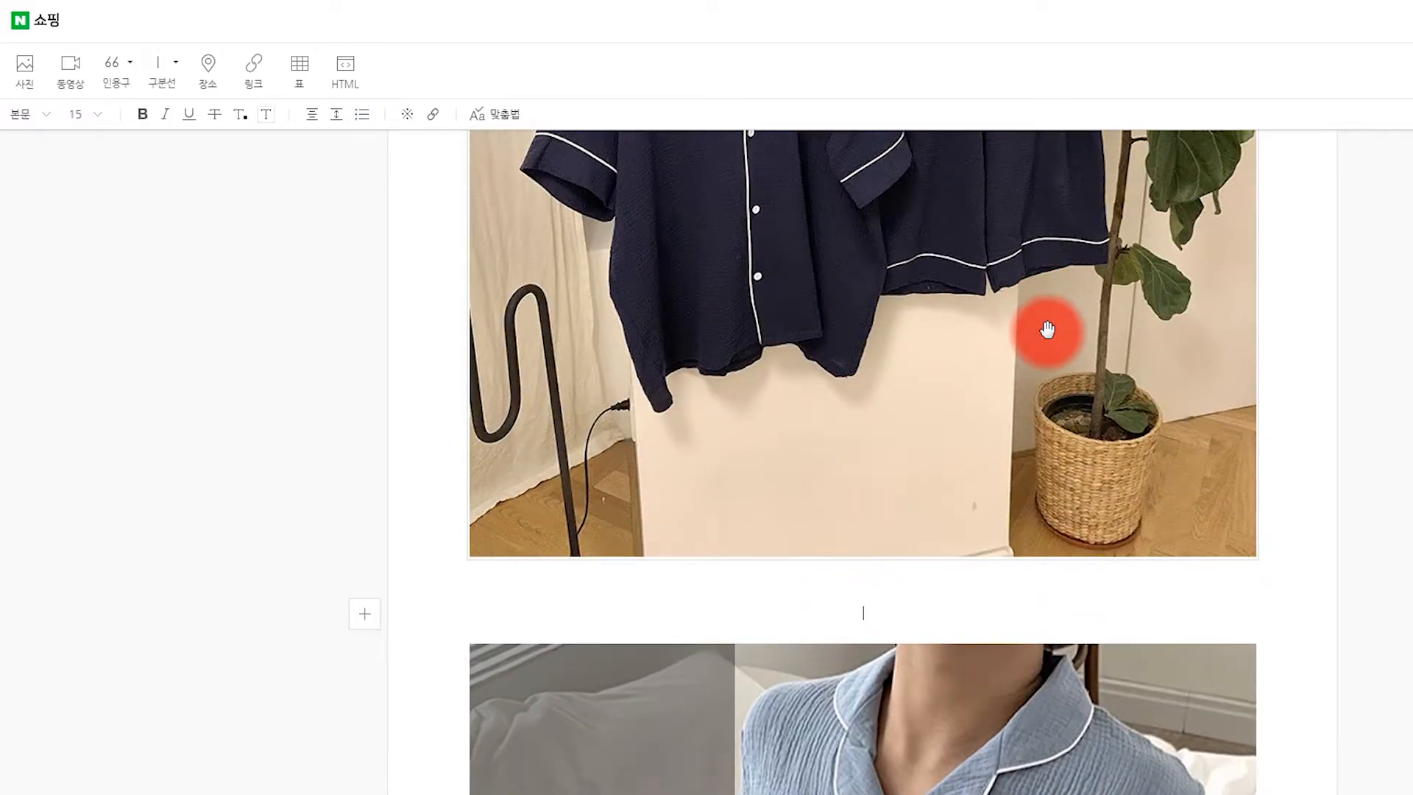
key(Return)
key(Up)
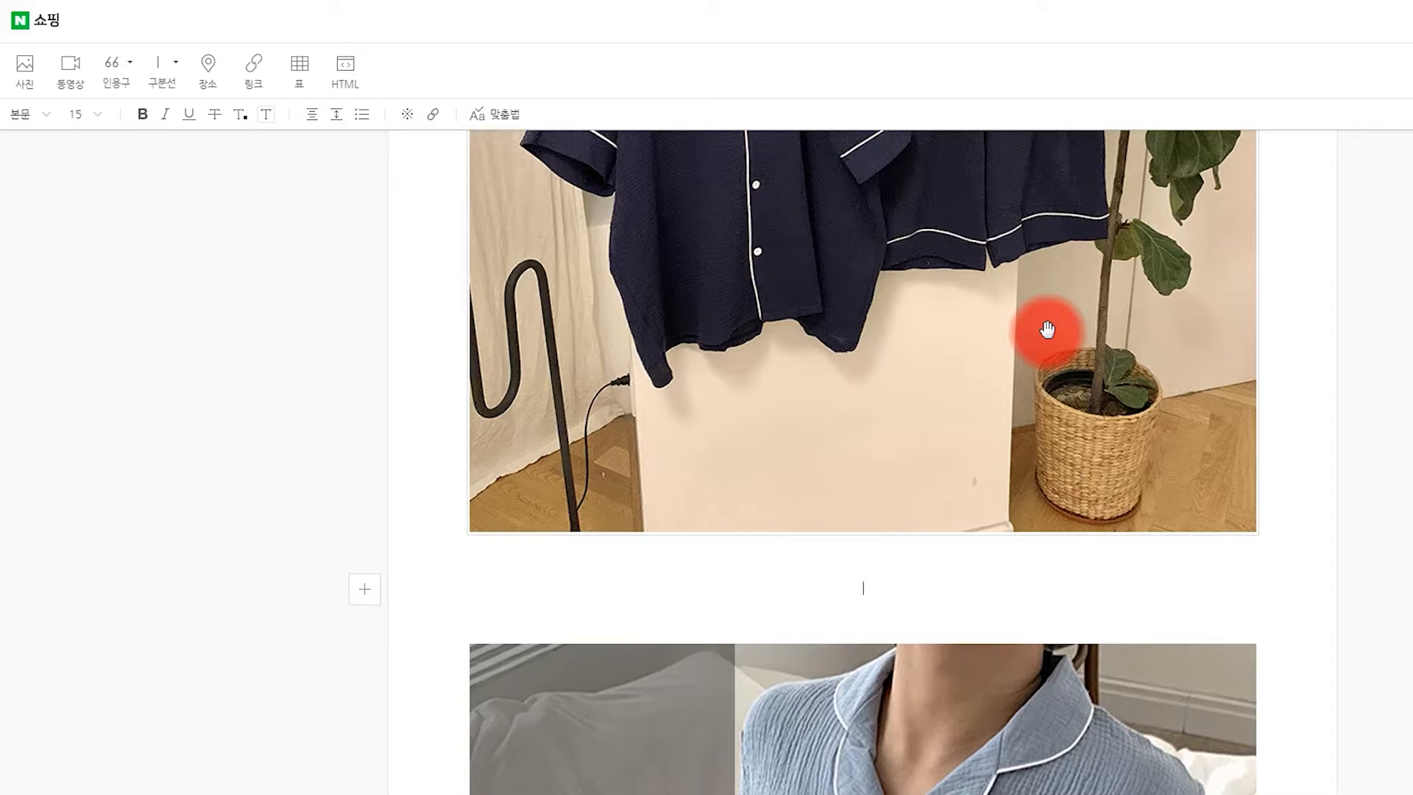
text(파이핑 처리와 깔끔한 컬러로 남자분들에게 잘 어울리는 고급스러운 느낌이 나는 잠옷입니다)
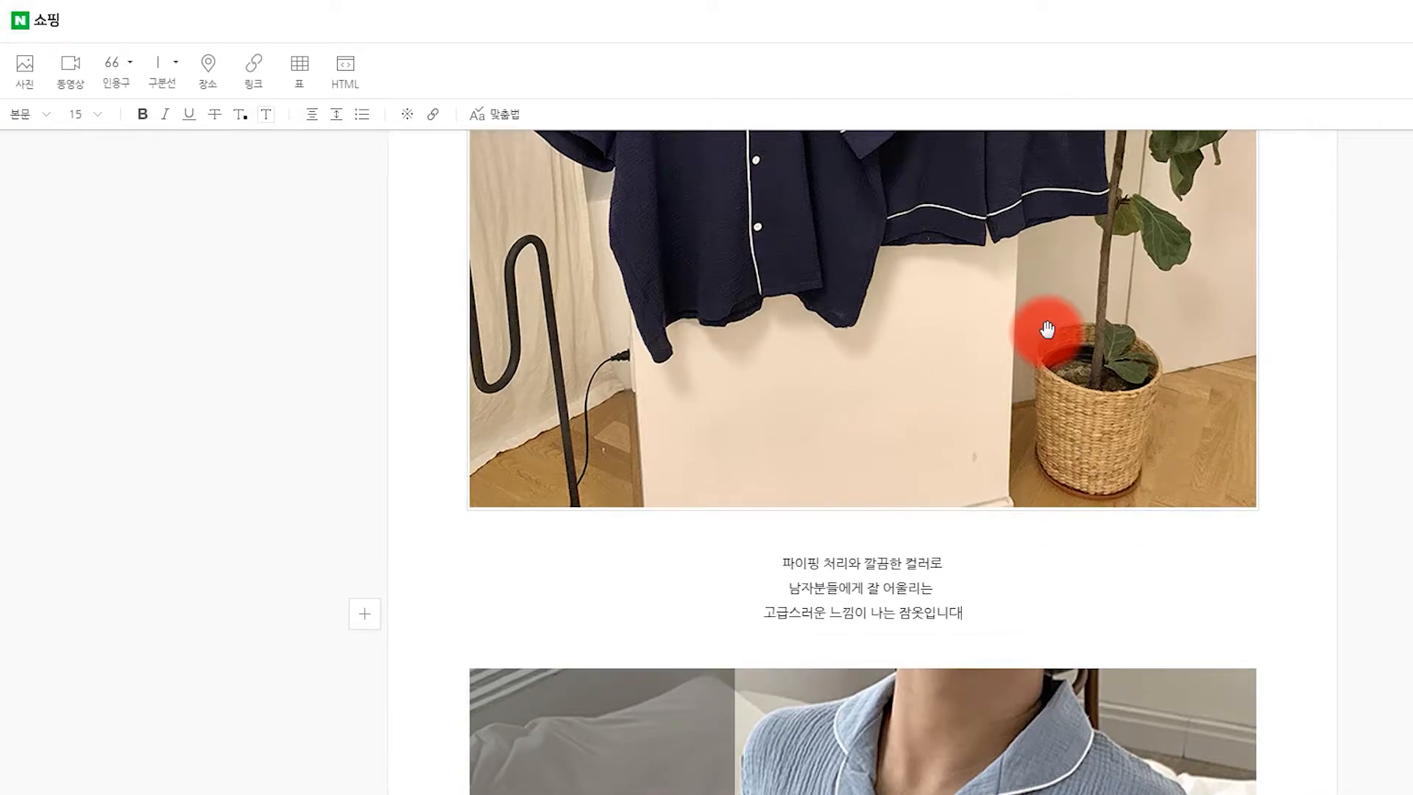
Add blank lines above and below the three-line piping text under the hanging navy pajama photo.
key(Return)
key(Up)
key(Up)
key(Up)
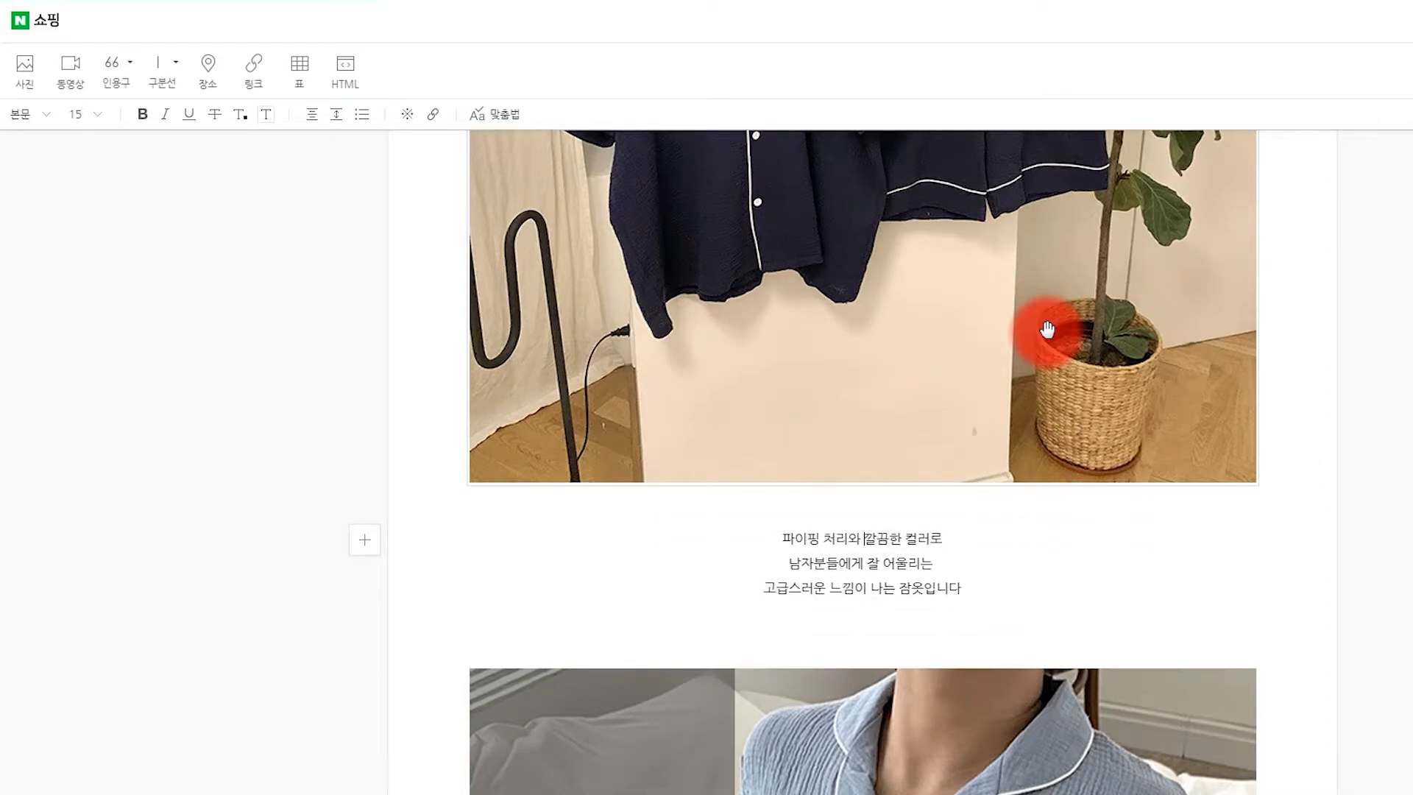
key(Home)
key(Return)
key(Up)
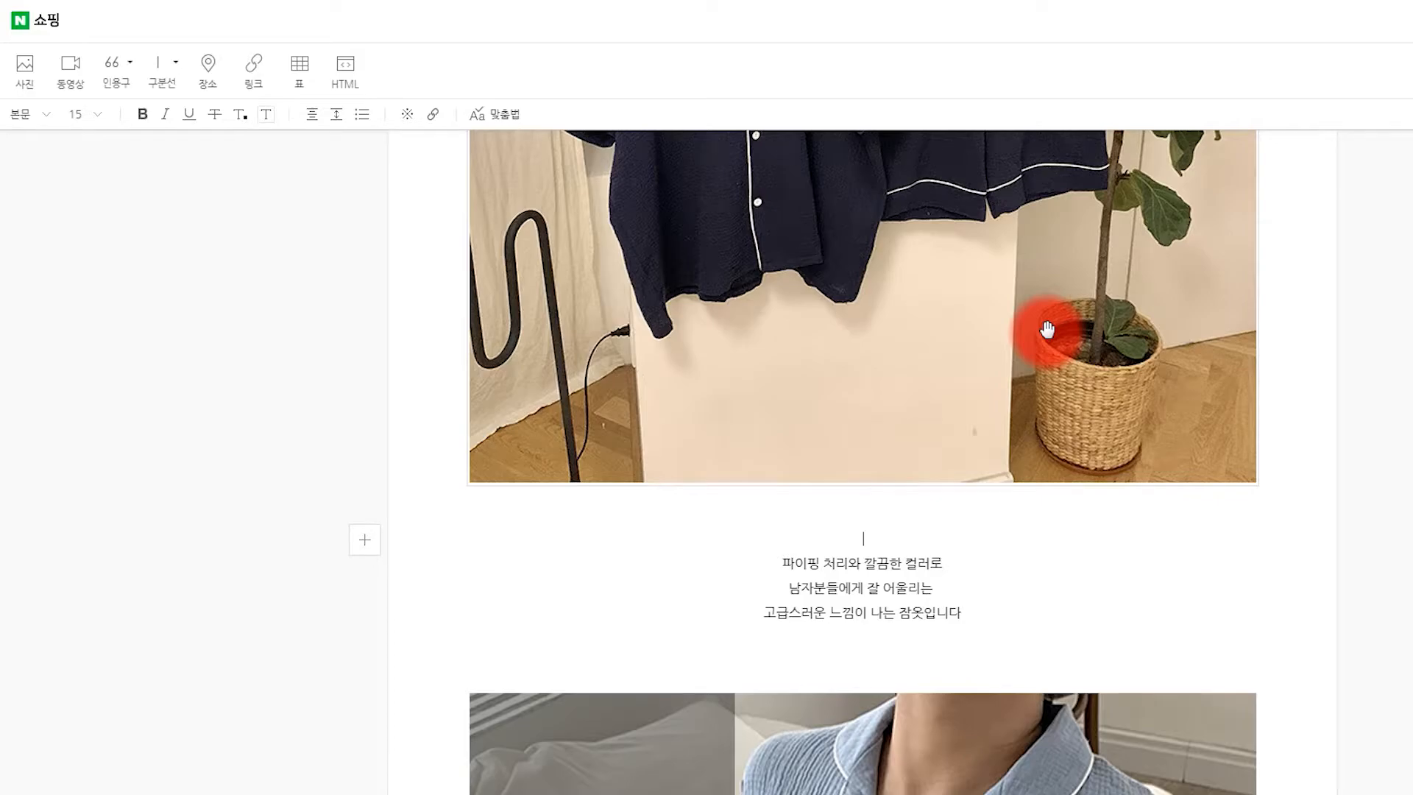
Add an empty line below the men's size chart image that ends the description.
scroll(1047, 329, down, 15)
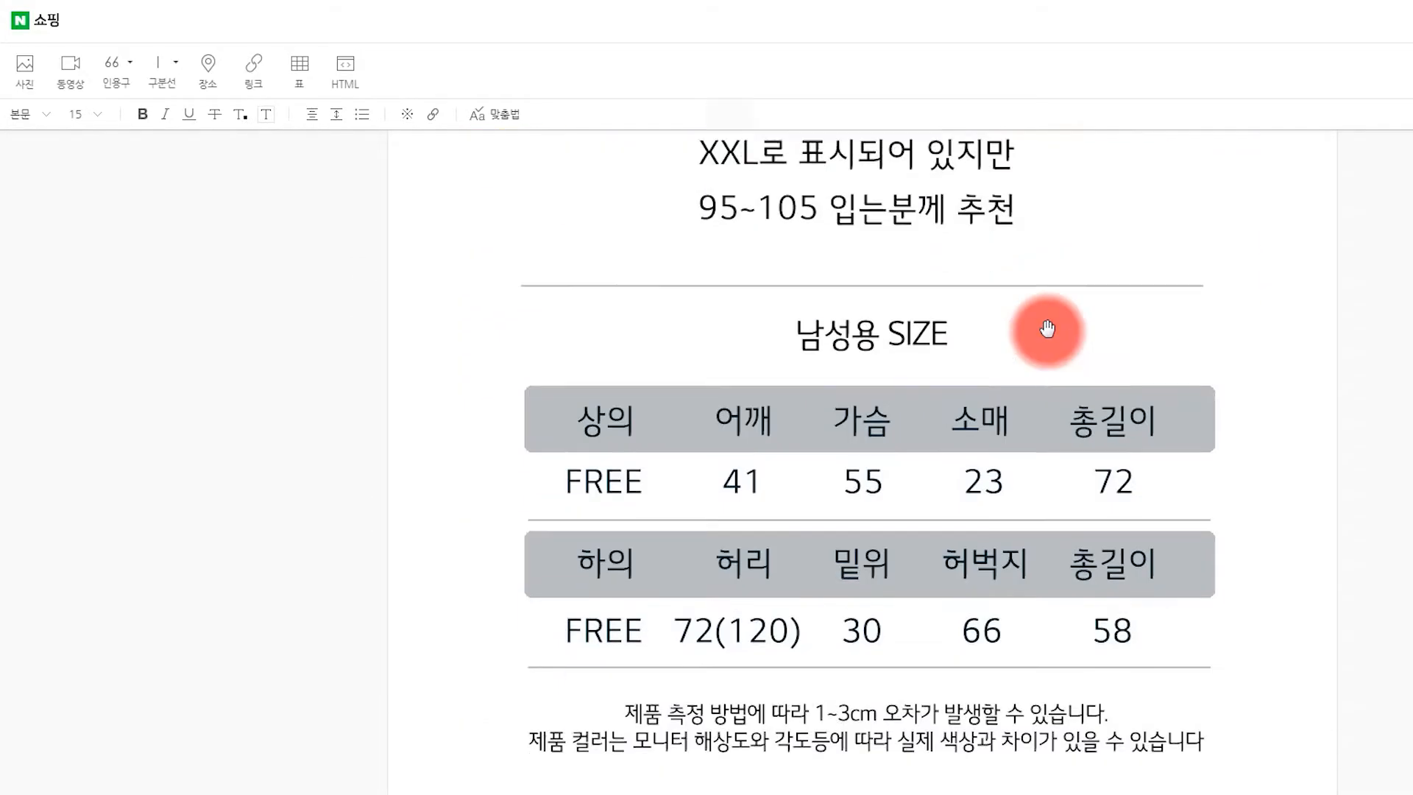
scroll(1048, 329, up, 1)
scroll(1048, 329, down, 5)
click(1047, 329)
key(Return)
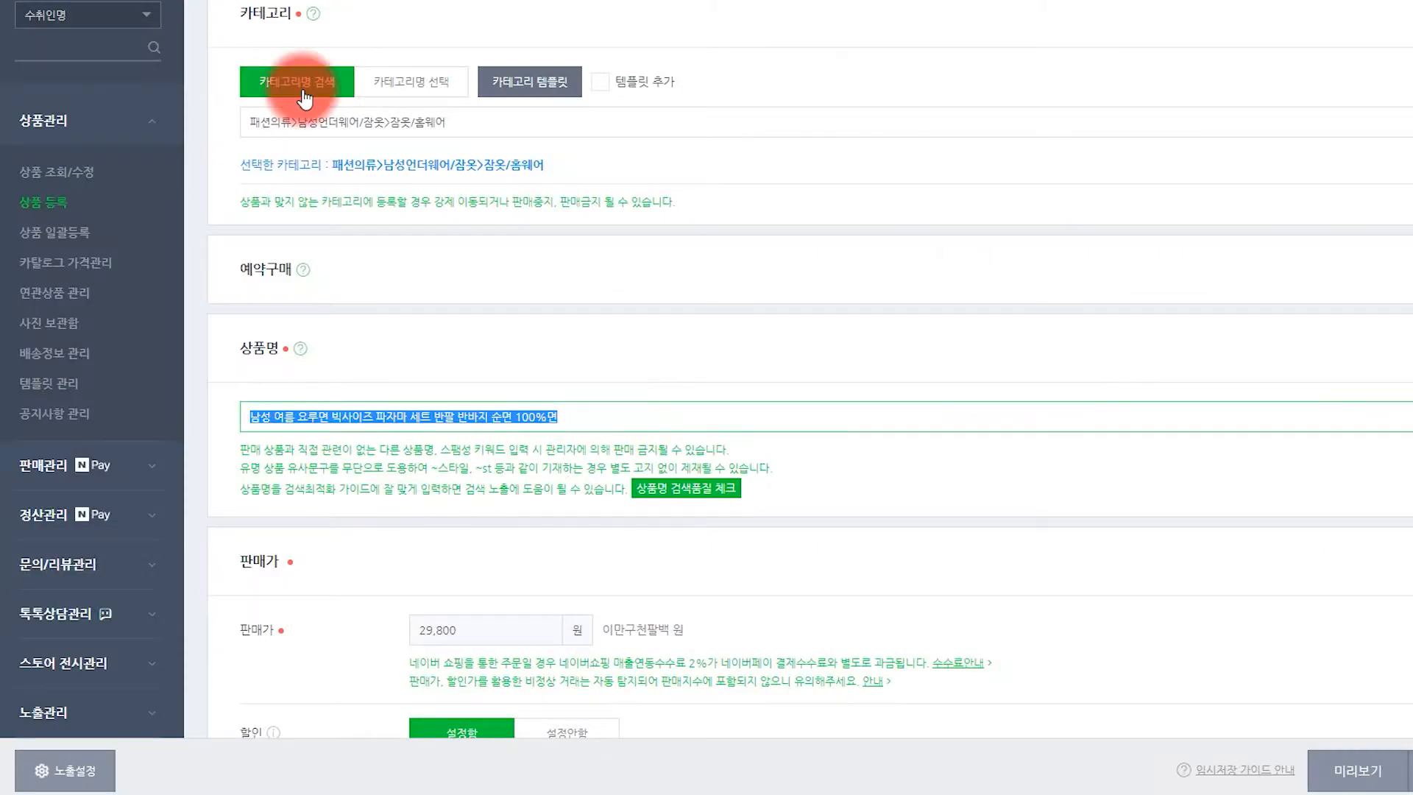
In the product registration form, expand 상품정보제공고시 and read the fabric, size and washing precaution entries.
scroll(773, 381, down, 20)
scroll(773, 379, down, 20)
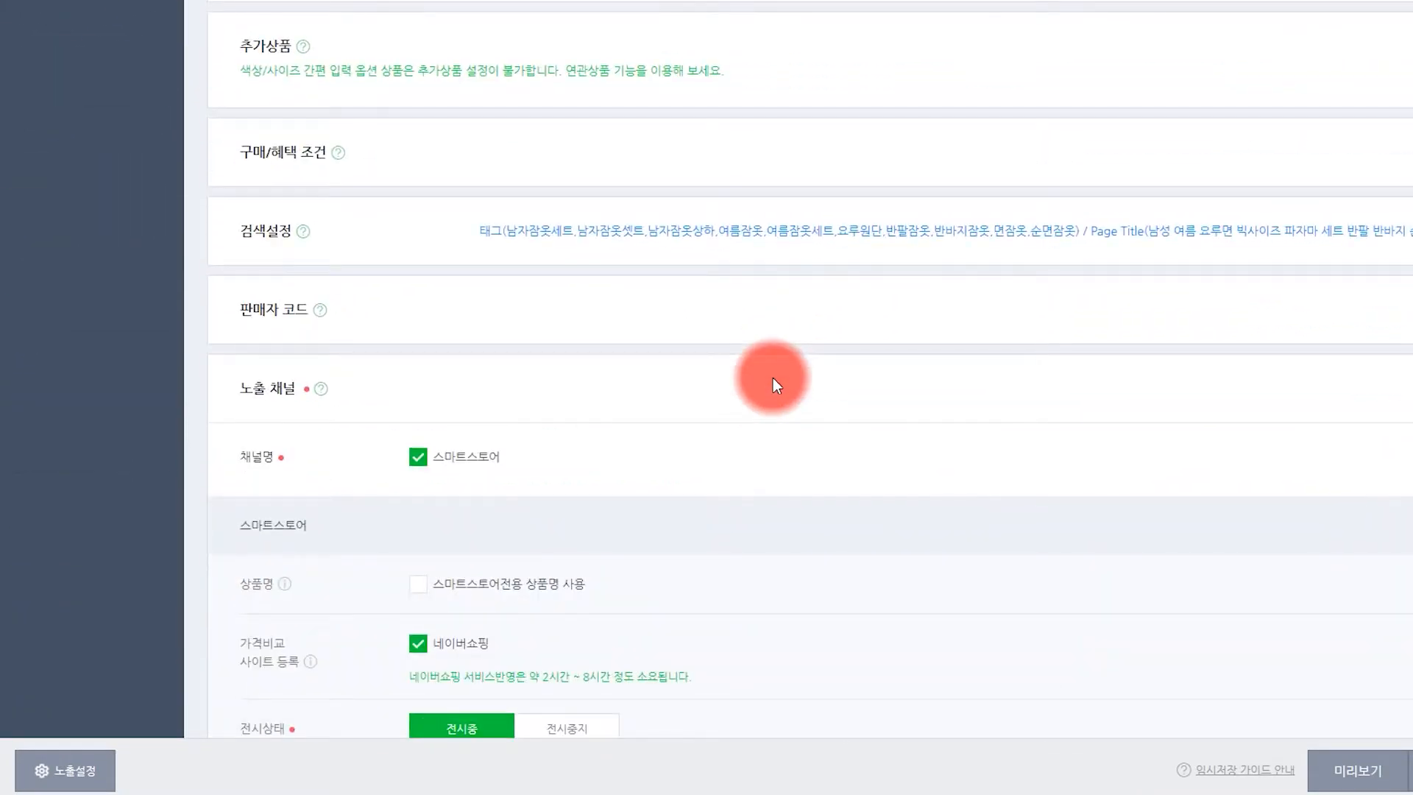
scroll(773, 378, up, 5)
scroll(773, 378, up, 12)
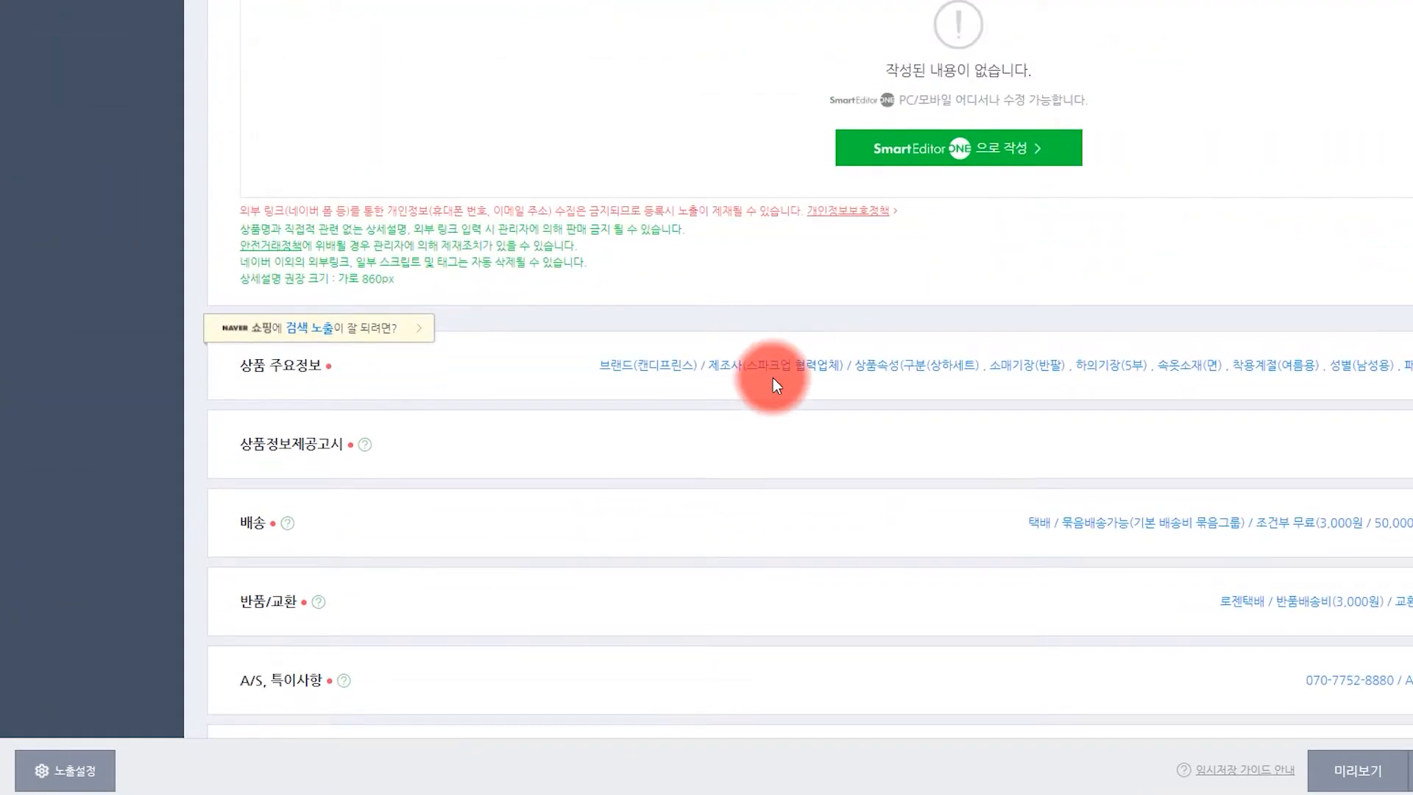
click(771, 435)
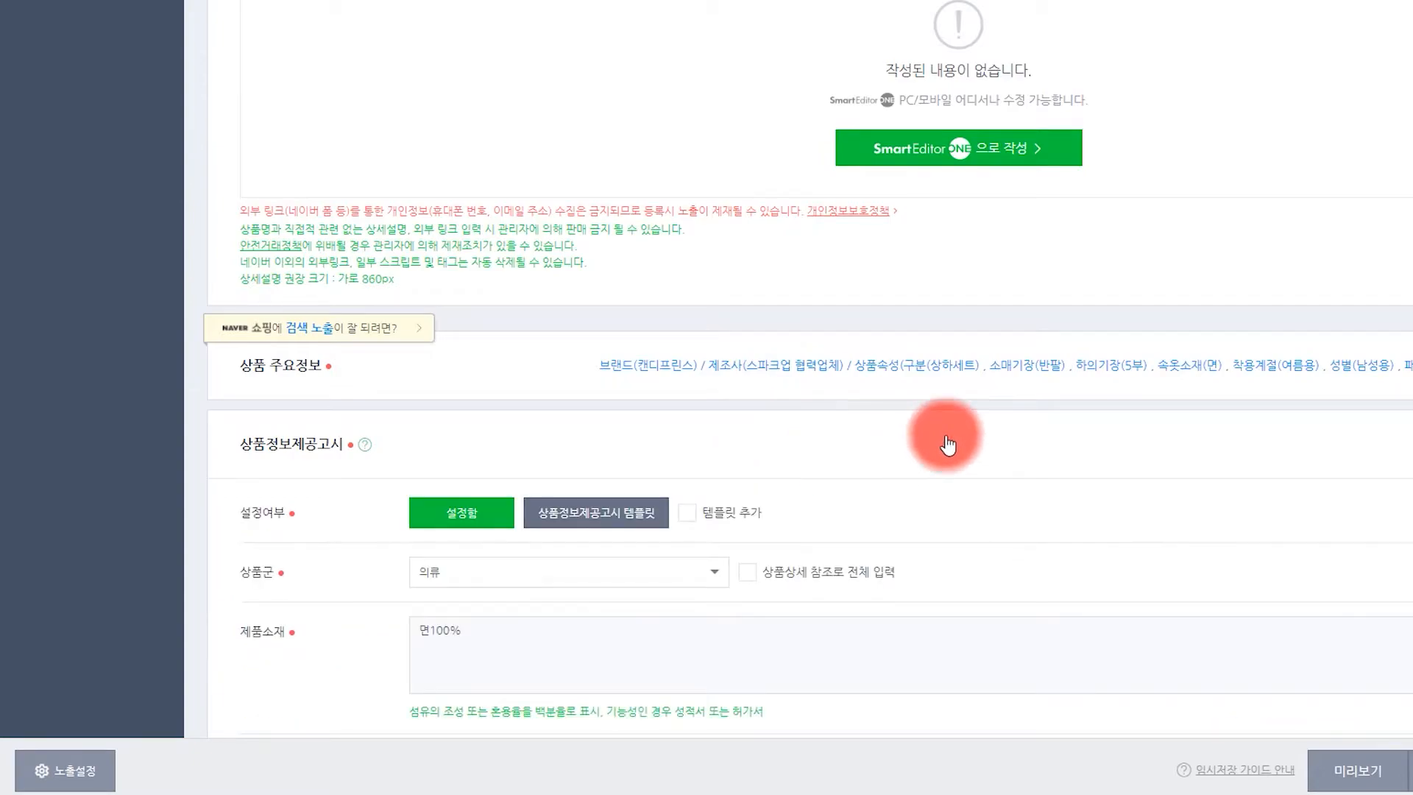
scroll(964, 427, down, 3)
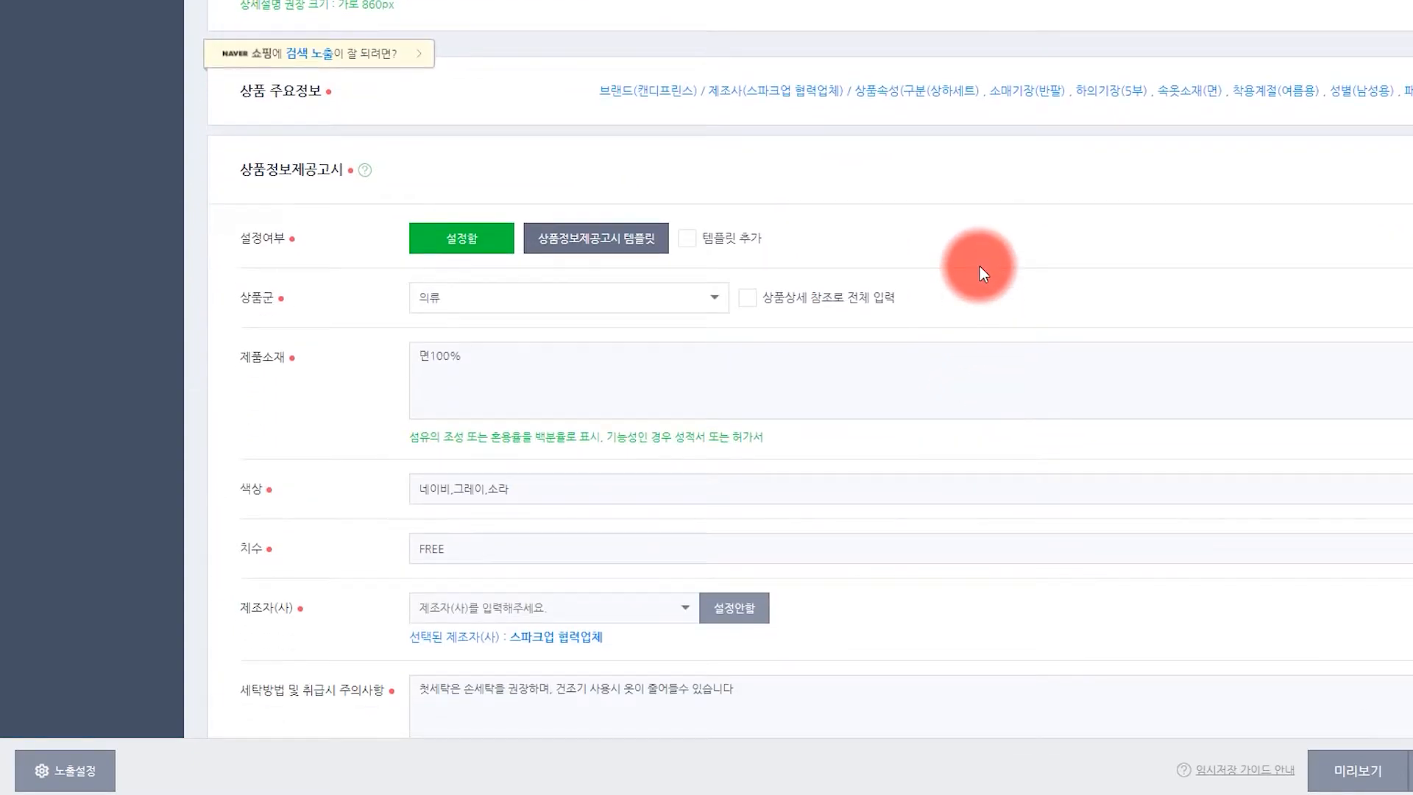
scroll(979, 267, down, 1)
scroll(980, 266, down, 1)
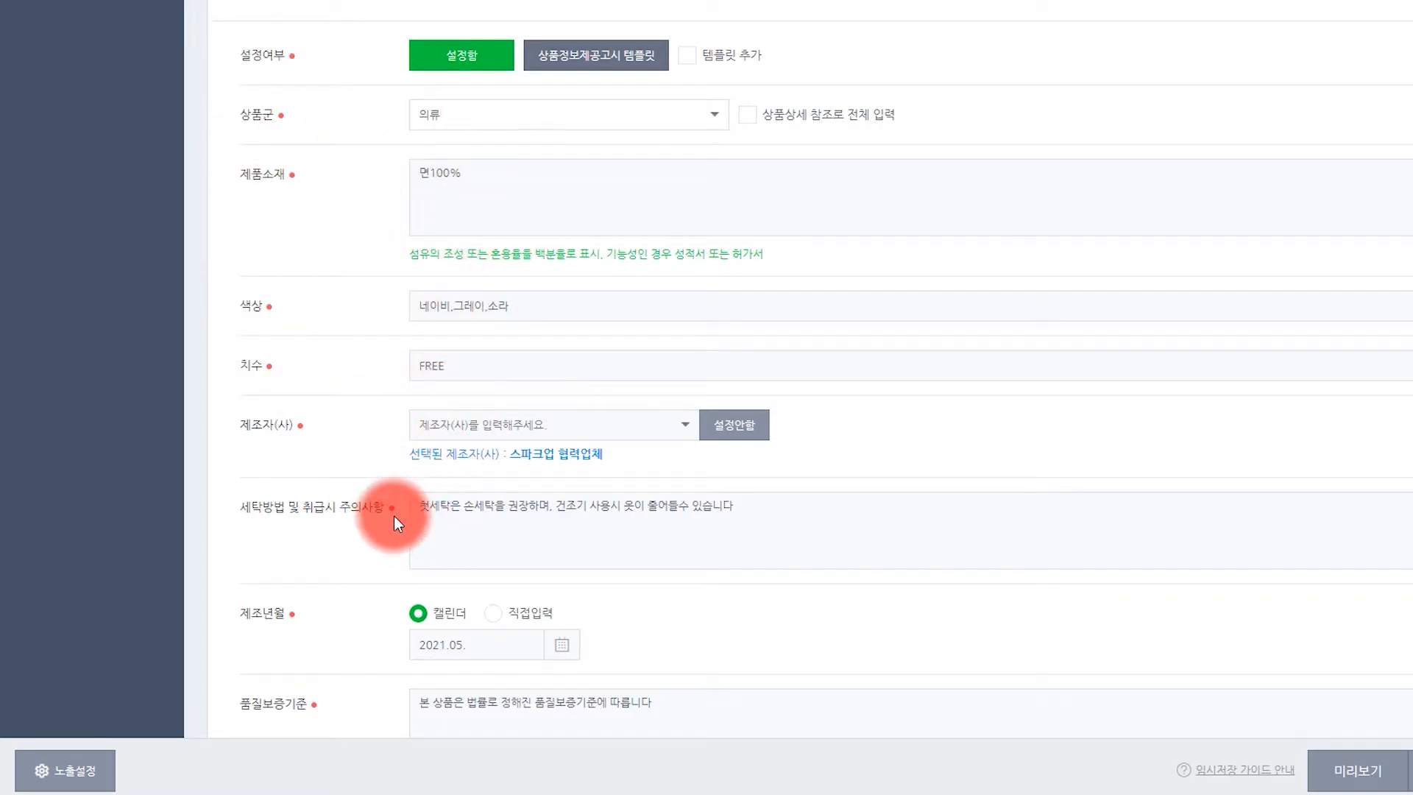
scroll(670, 499, up, 1)
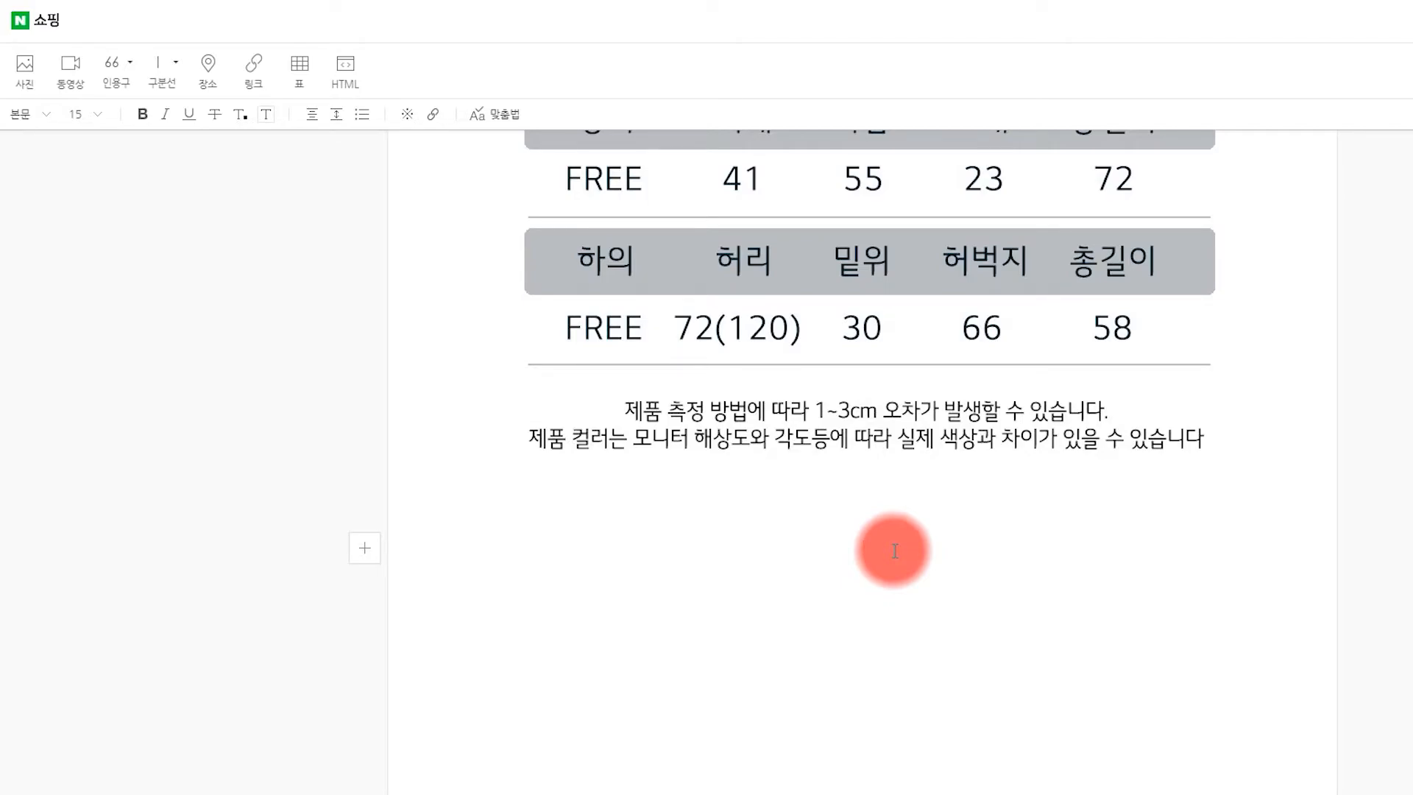
Below the size chart, insert a vertical divider line and add the heading line "배송 및 세탁 유의사항" under it.
click(151, 78)
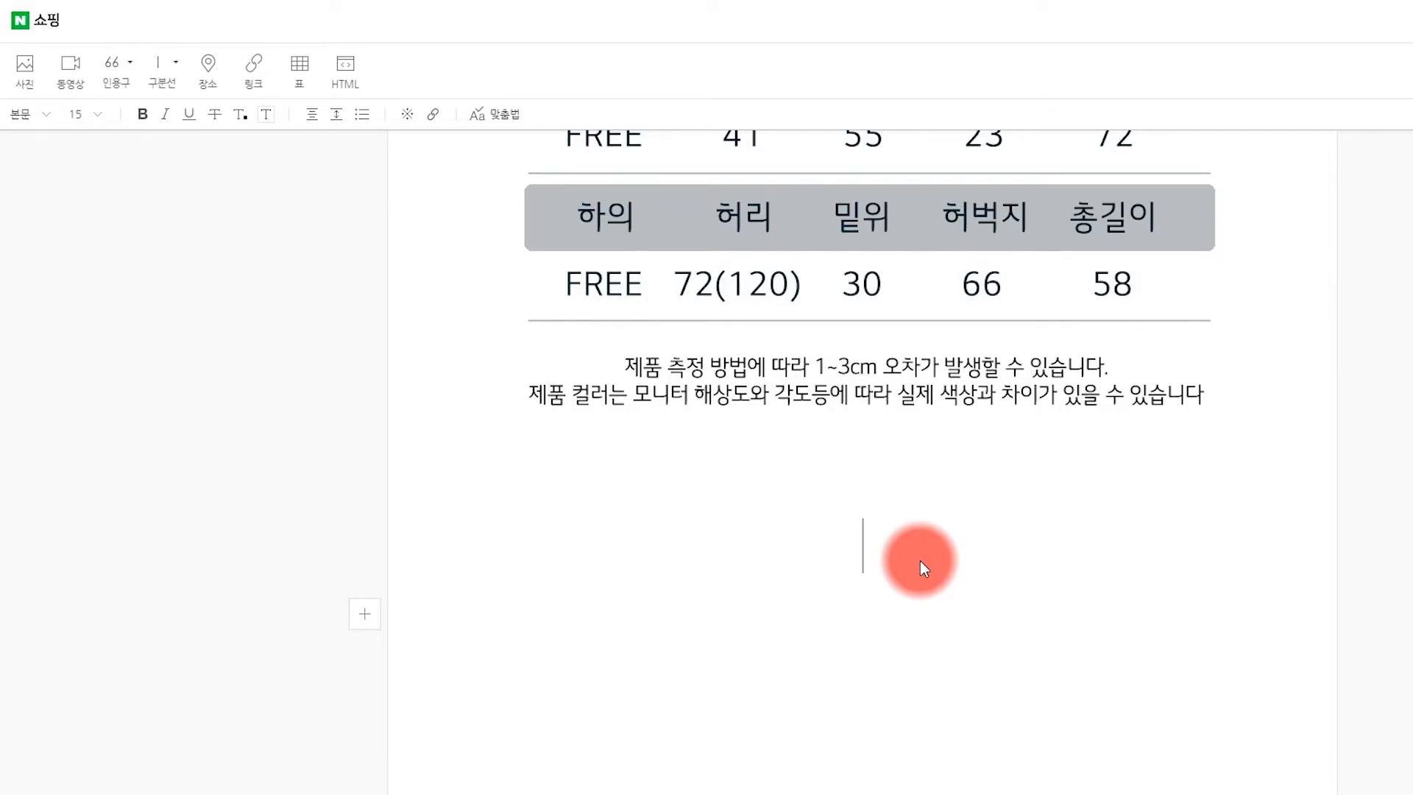
text(배송 및 세탁)
key(BackSpace)
text(유의ㅣㅓ)
key(BackSpace)
key(BackSpace)
key(BackSpace)
text(의사항)
key(Return)
text(배소)
key(BackSpace)
key(BackSpace)
key(BackSpace)
key(BackSpace)
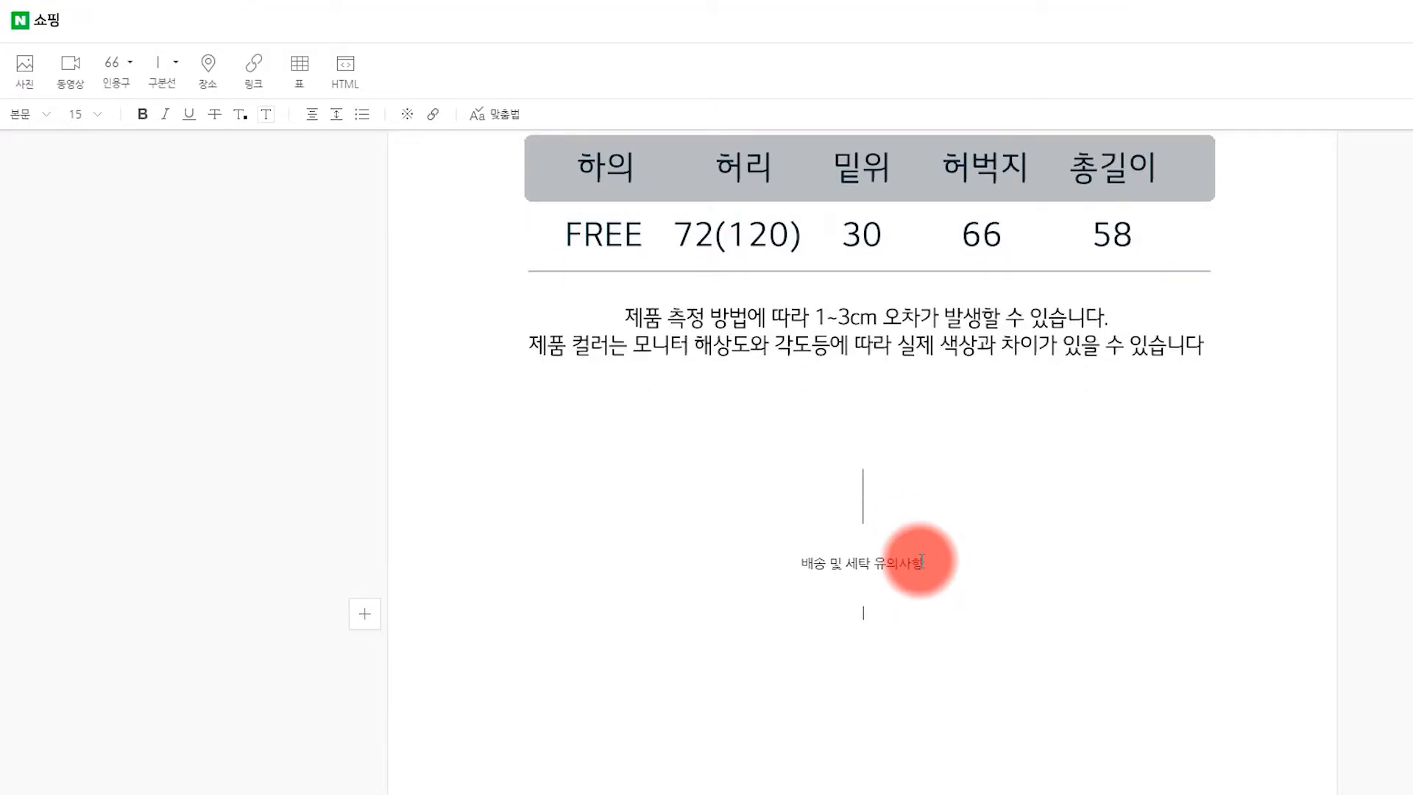
Under the heading, write notes on 10일이상 restock delays with text-message notice, separate hand washing or a 세탁망, and not using a 건조기.
text(본 상품은 재고 보유에 따라서 재입고까지 10일이상 소요될수도 있습니다. 재입고에 따른 지연 발생시 문자로 연락드리오니 참고해주세요  요루면은 특성상 다른 세탁물과 함께 세탁하면 뜯김이 발생할 수 있습니다 단독손세탁을 추천하며 부득이 세탁기를 이용하실 경우 세탁망을 활용해주세요  건조기 사용은 하지 말아주세요 100% 순면제품에다 요루면 짜임자체가 열건조에 매우 취약합니다.)
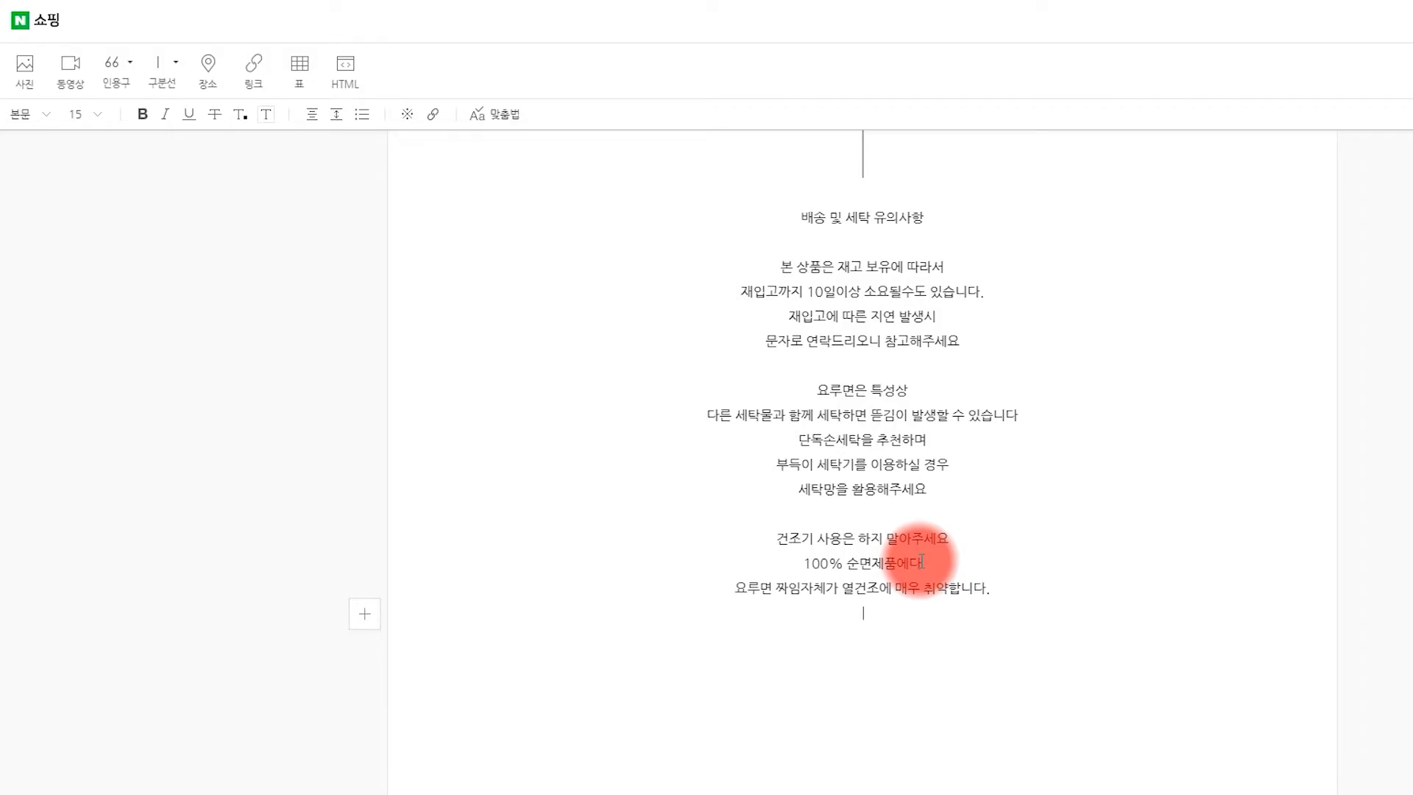
Give the "배송 및 세탁 유의사항" heading a black text background and white text.
drag(788, 215, 928, 218)
click(267, 114)
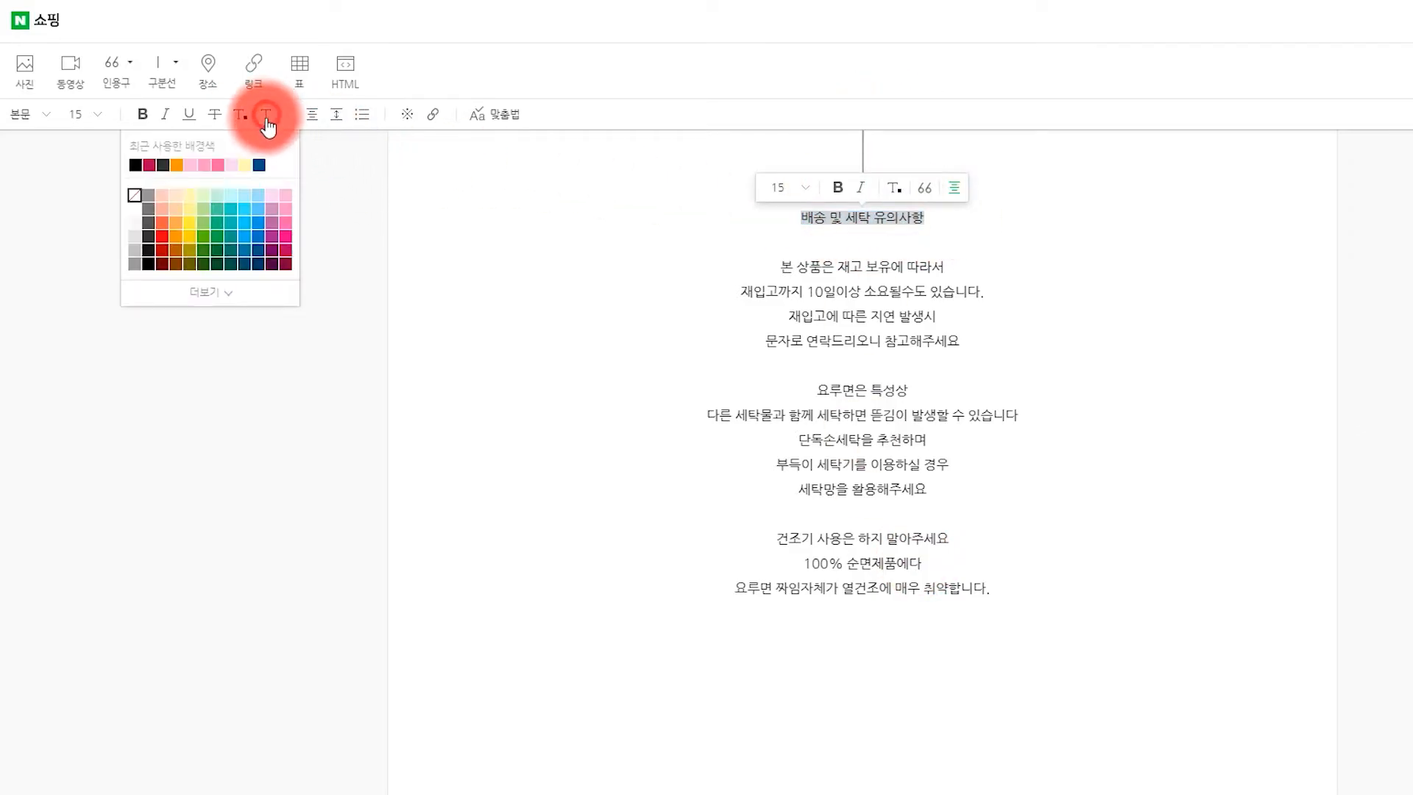
click(149, 263)
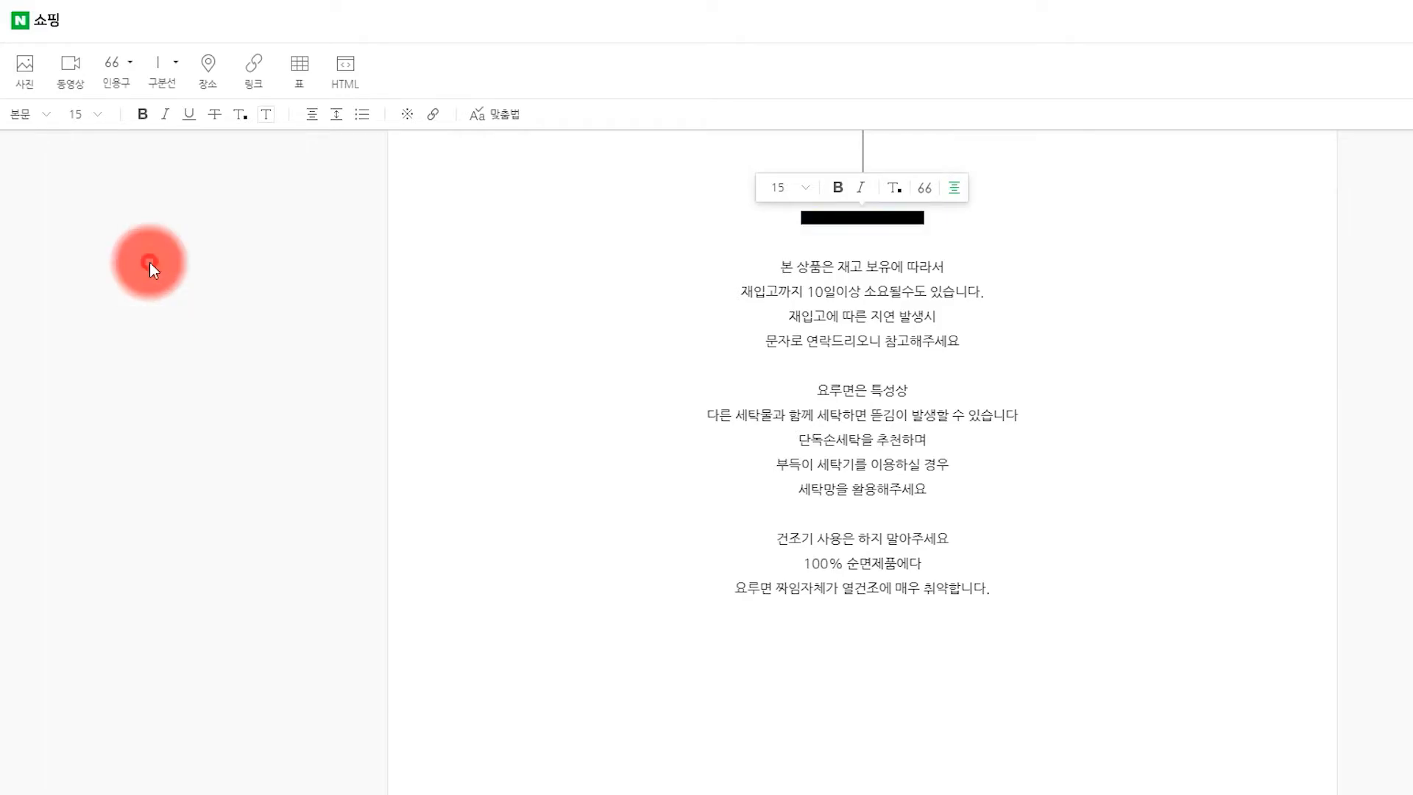
click(231, 116)
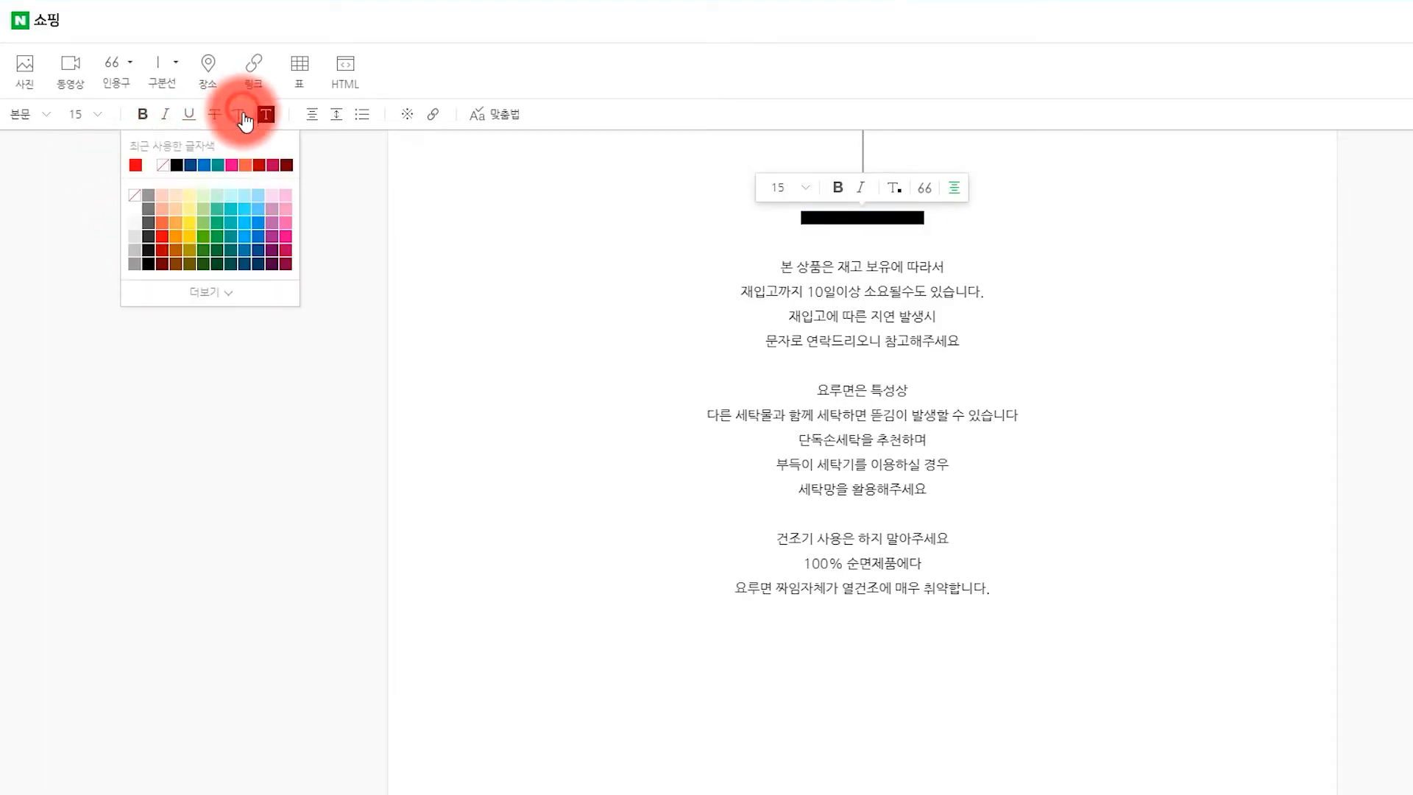
click(135, 196)
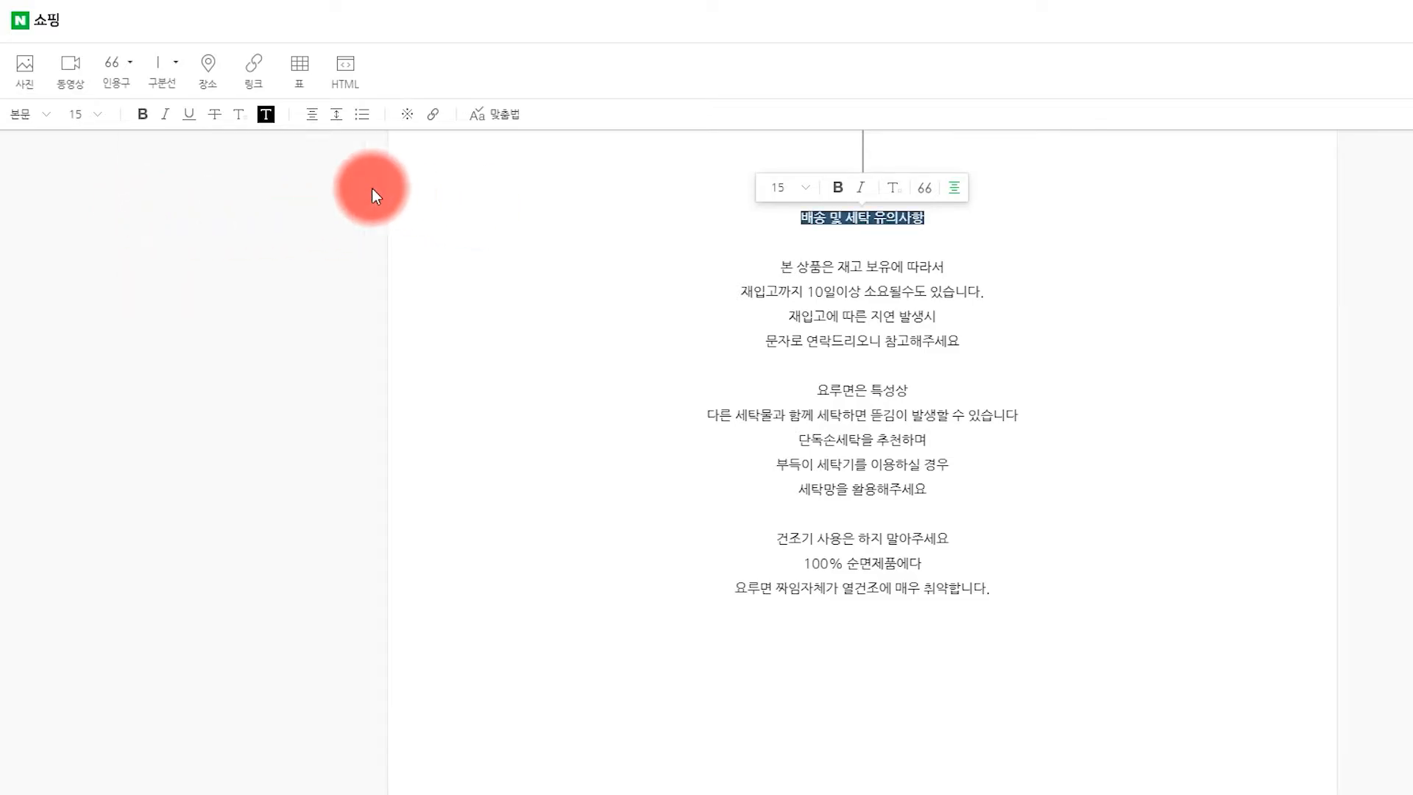
Increase the font size of the "배송 및 세탁 유의사항" heading to make it larger than the notes.
click(94, 116)
click(96, 237)
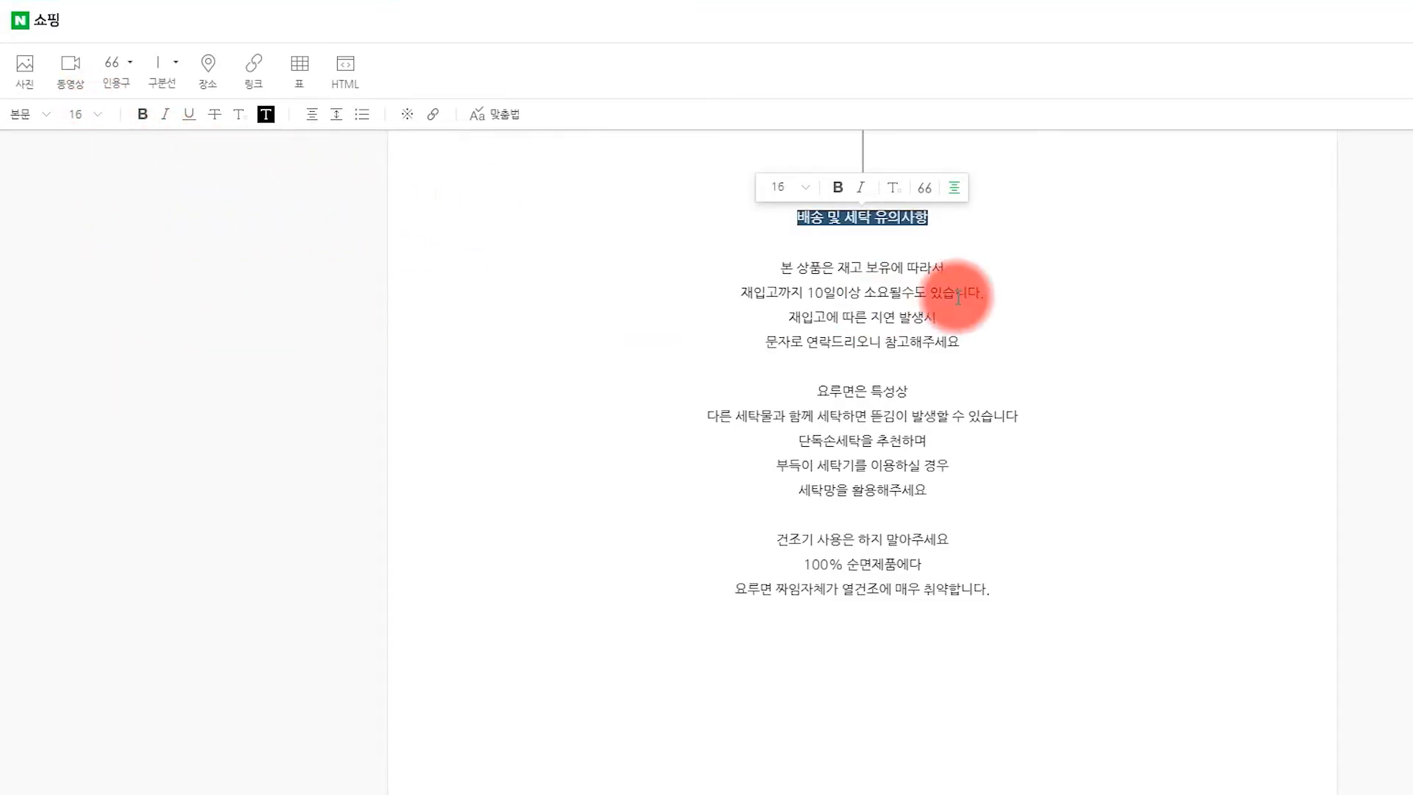
click(86, 116)
click(85, 250)
click(1169, 293)
drag(1161, 528, 1166, 535)
Review the whole description from the title and intro text through the product photos to the size chart and notes.
scroll(1167, 525, up, 7)
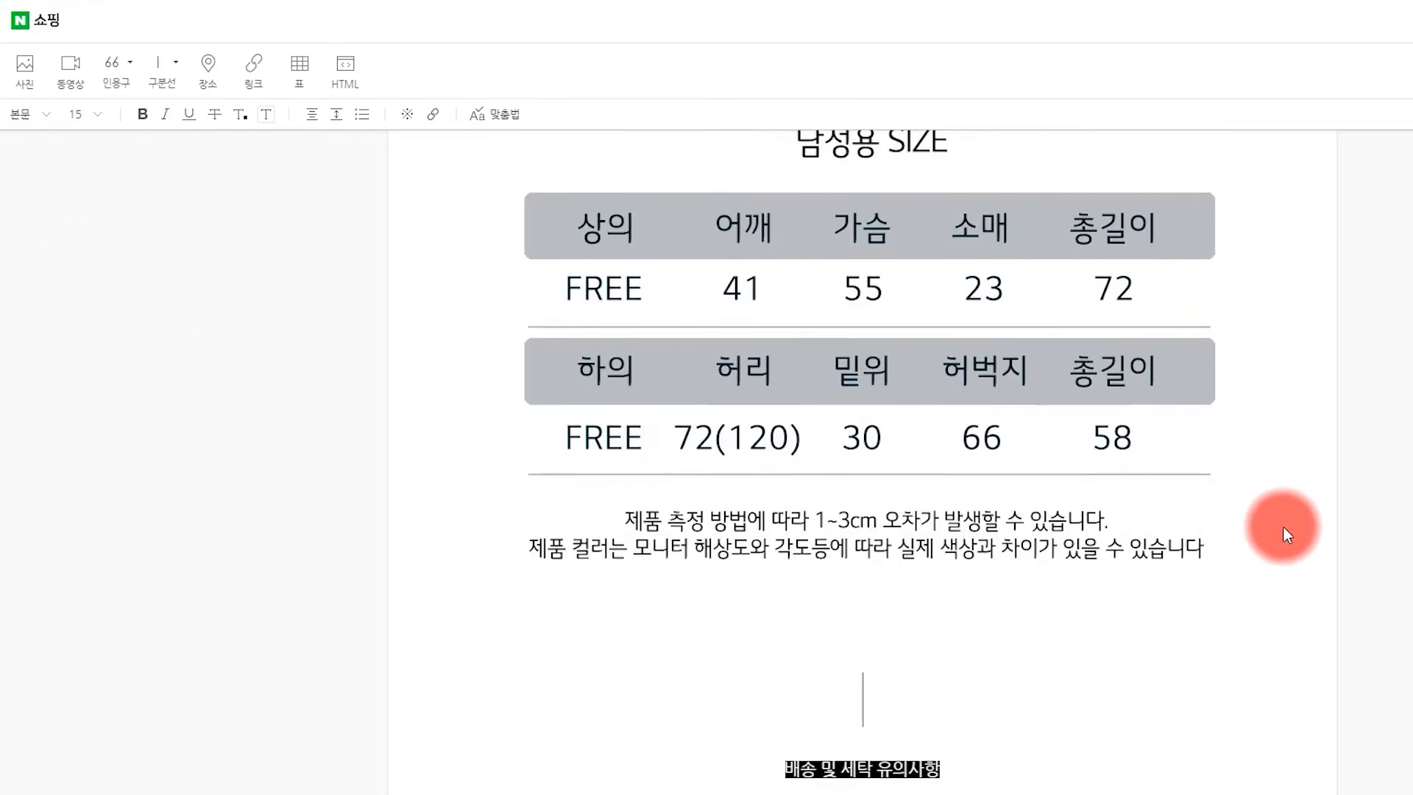
scroll(864, 493, up, 15)
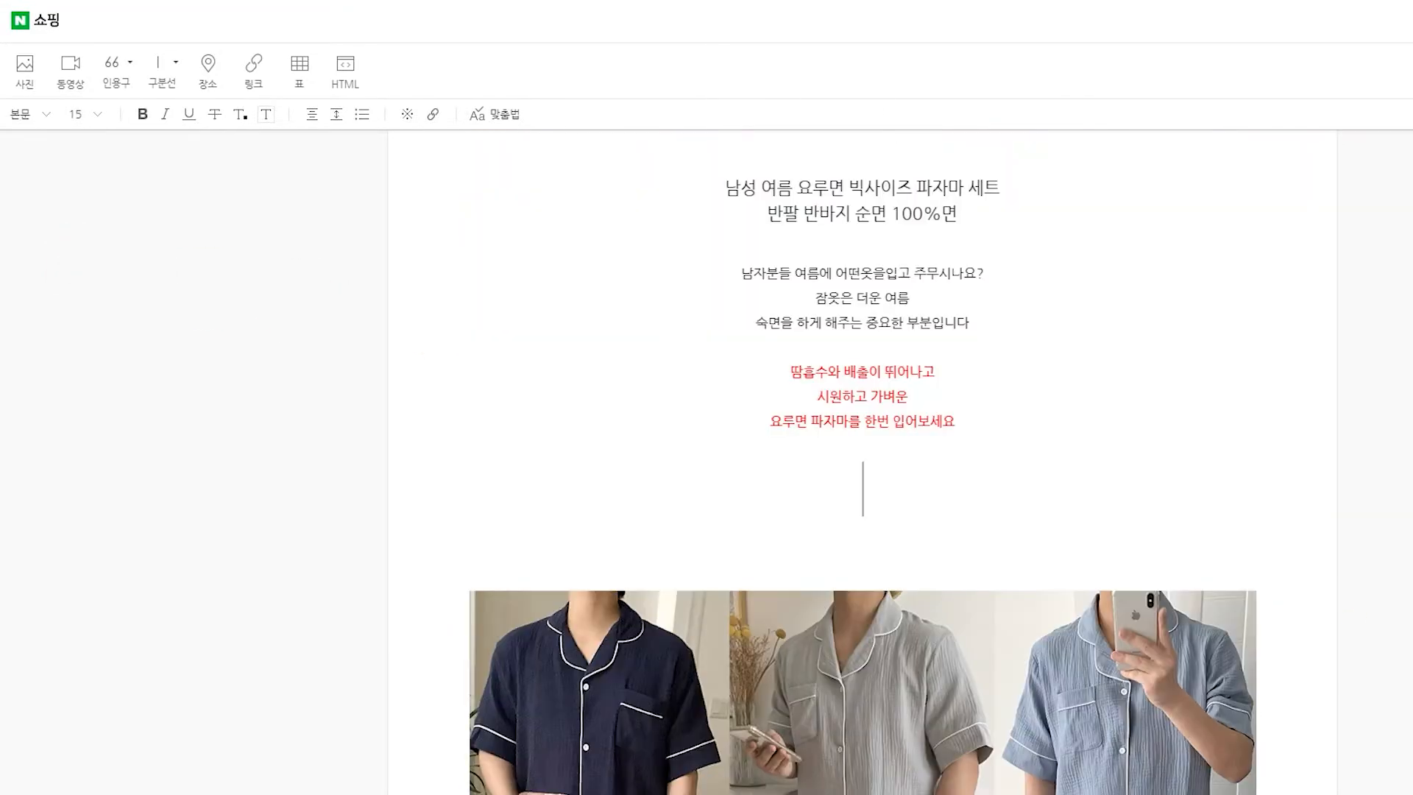
scroll(1133, 297, down, 3)
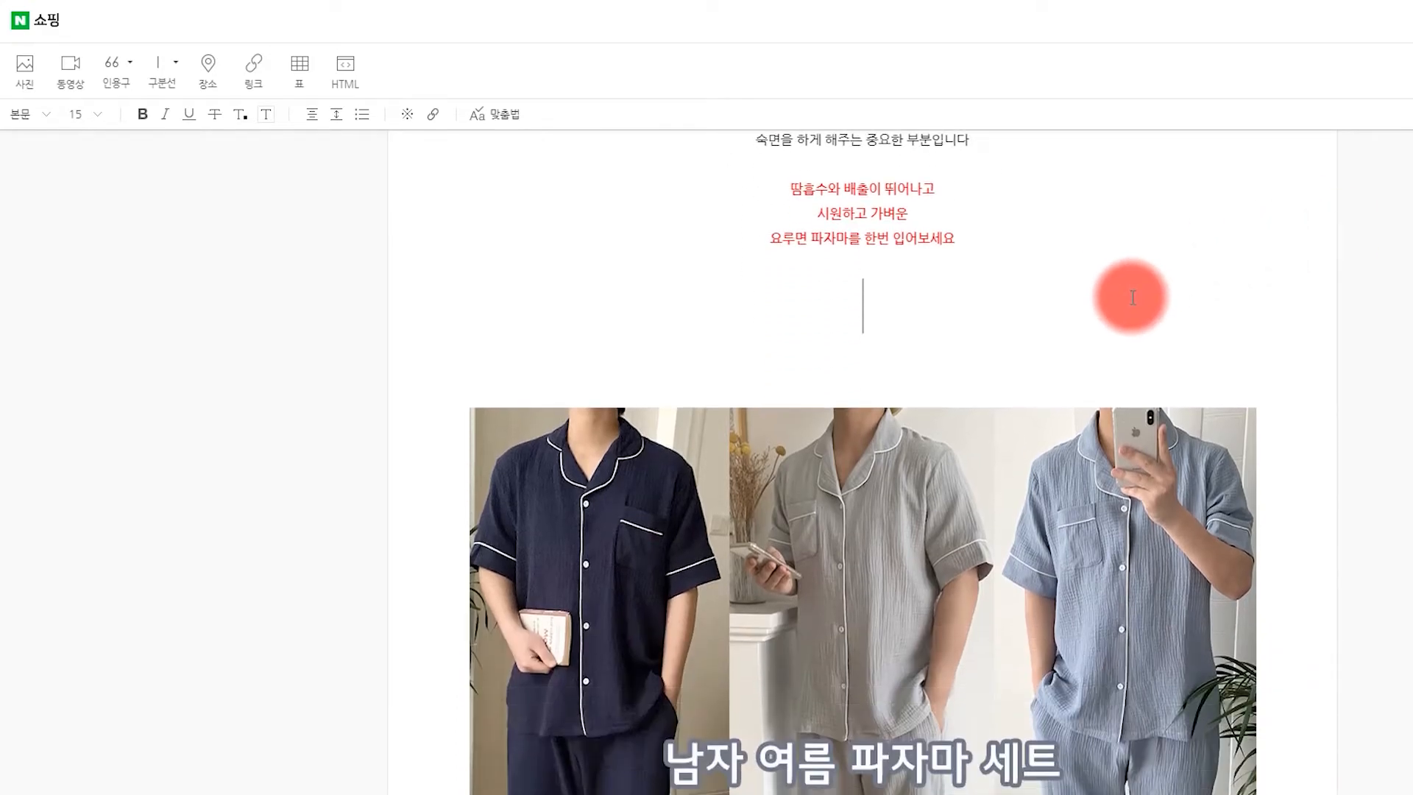
scroll(1132, 298, up, 3)
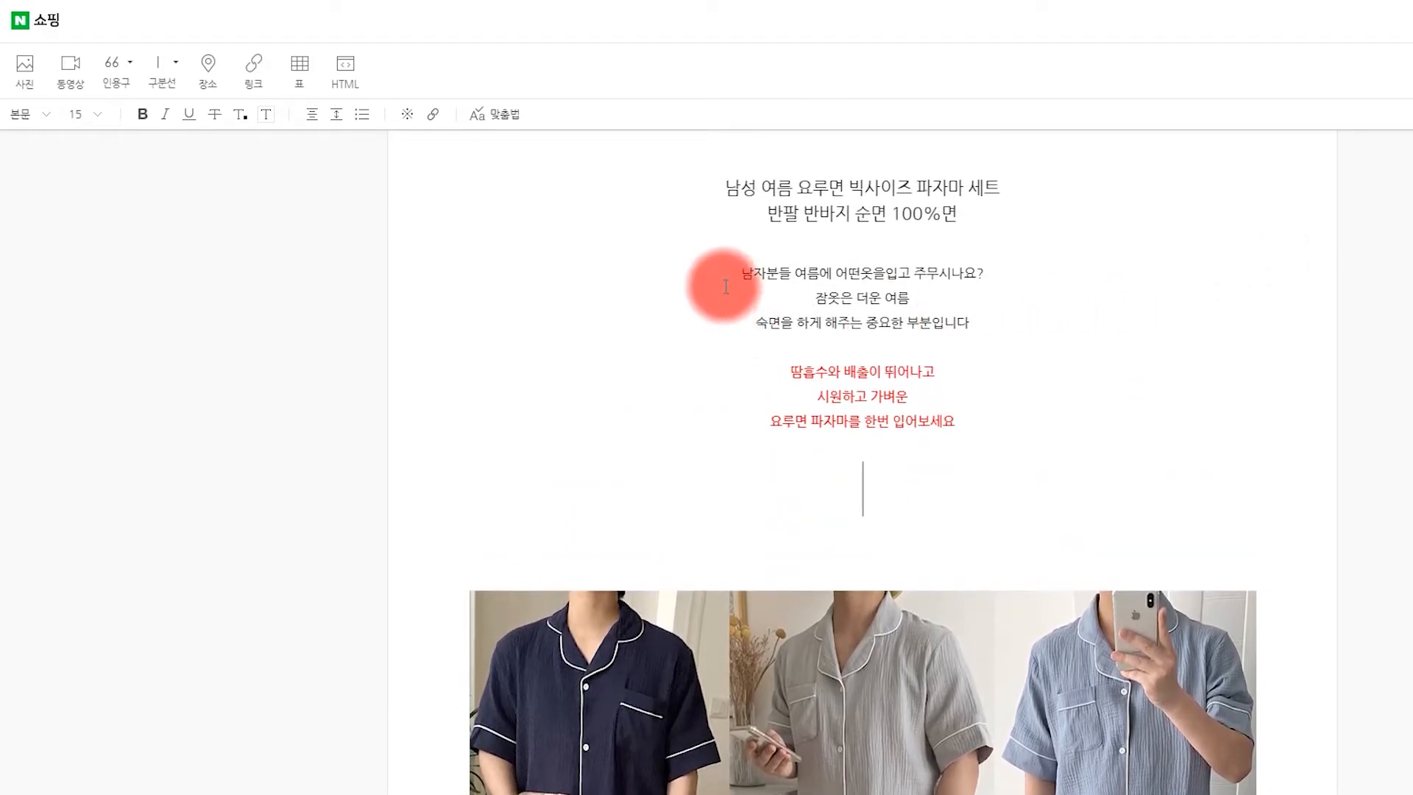
scroll(1117, 400, down, 15)
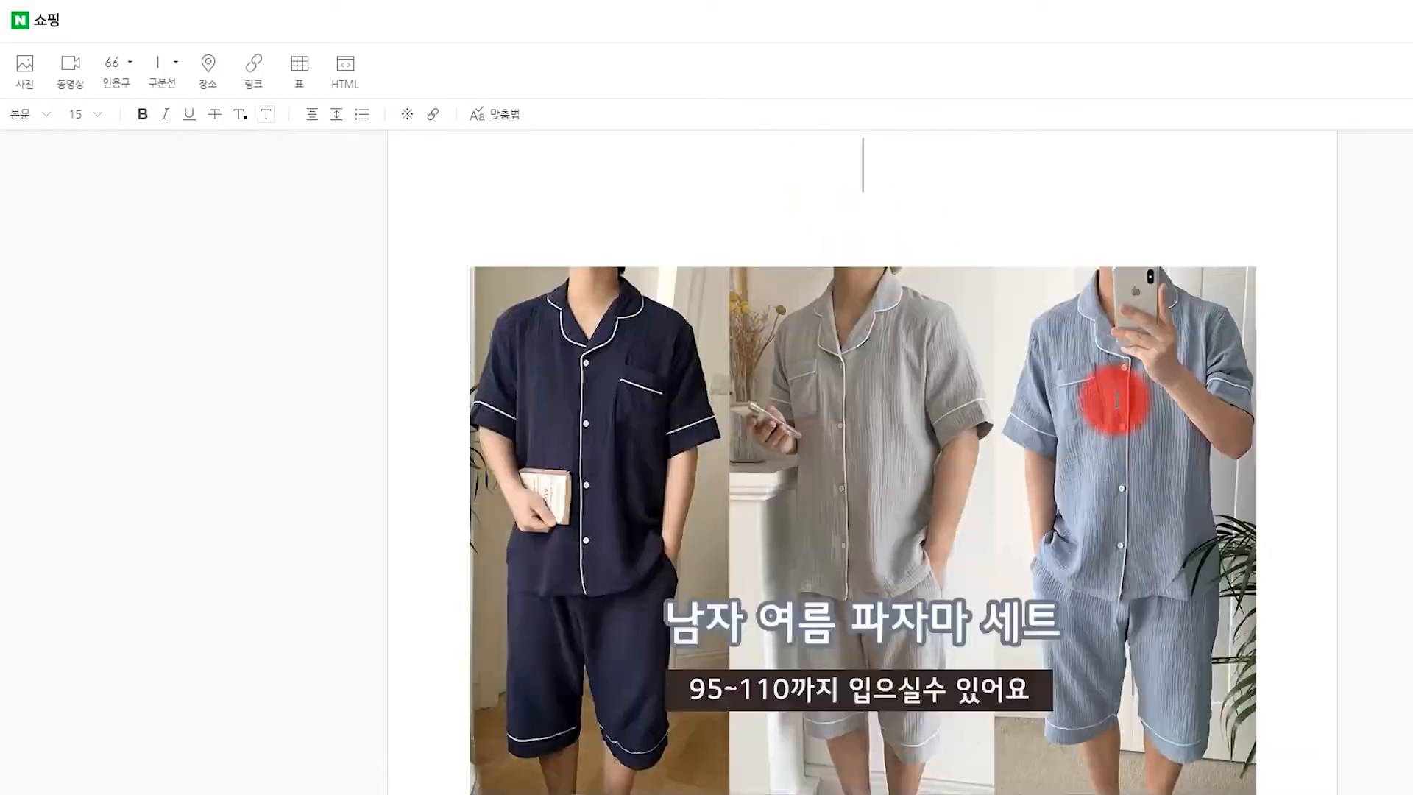
scroll(1116, 397, down, 20)
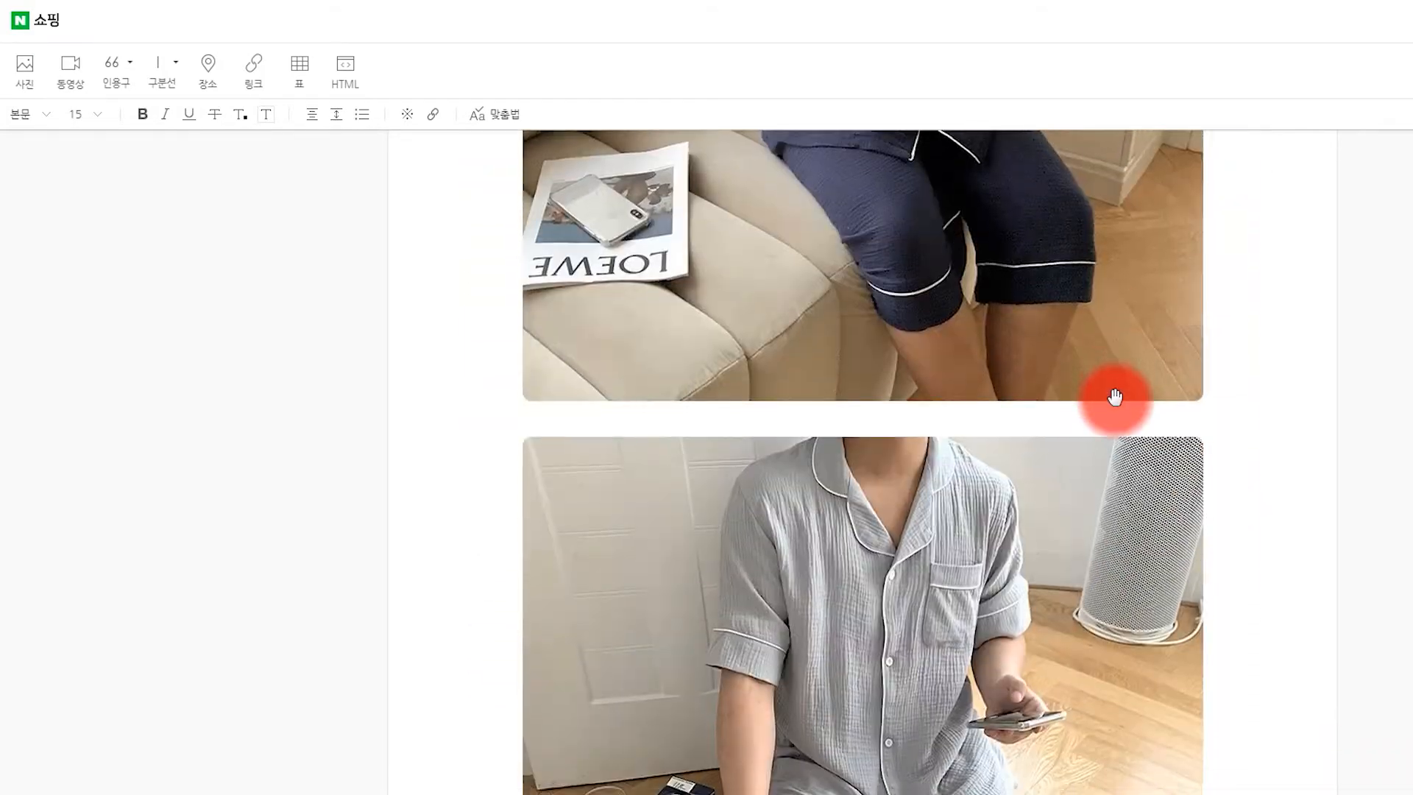
scroll(1116, 398, down, 20)
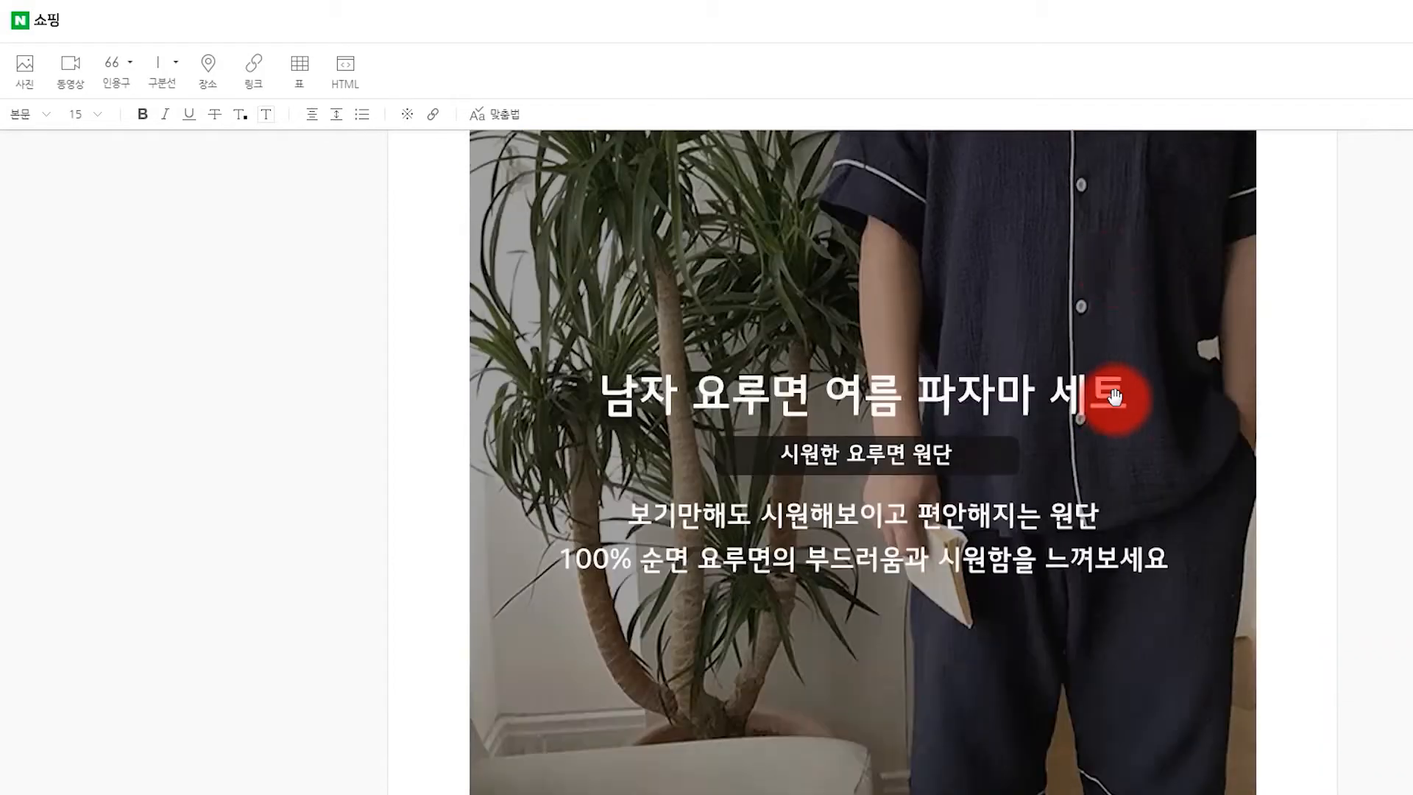
scroll(1116, 398, down, 20)
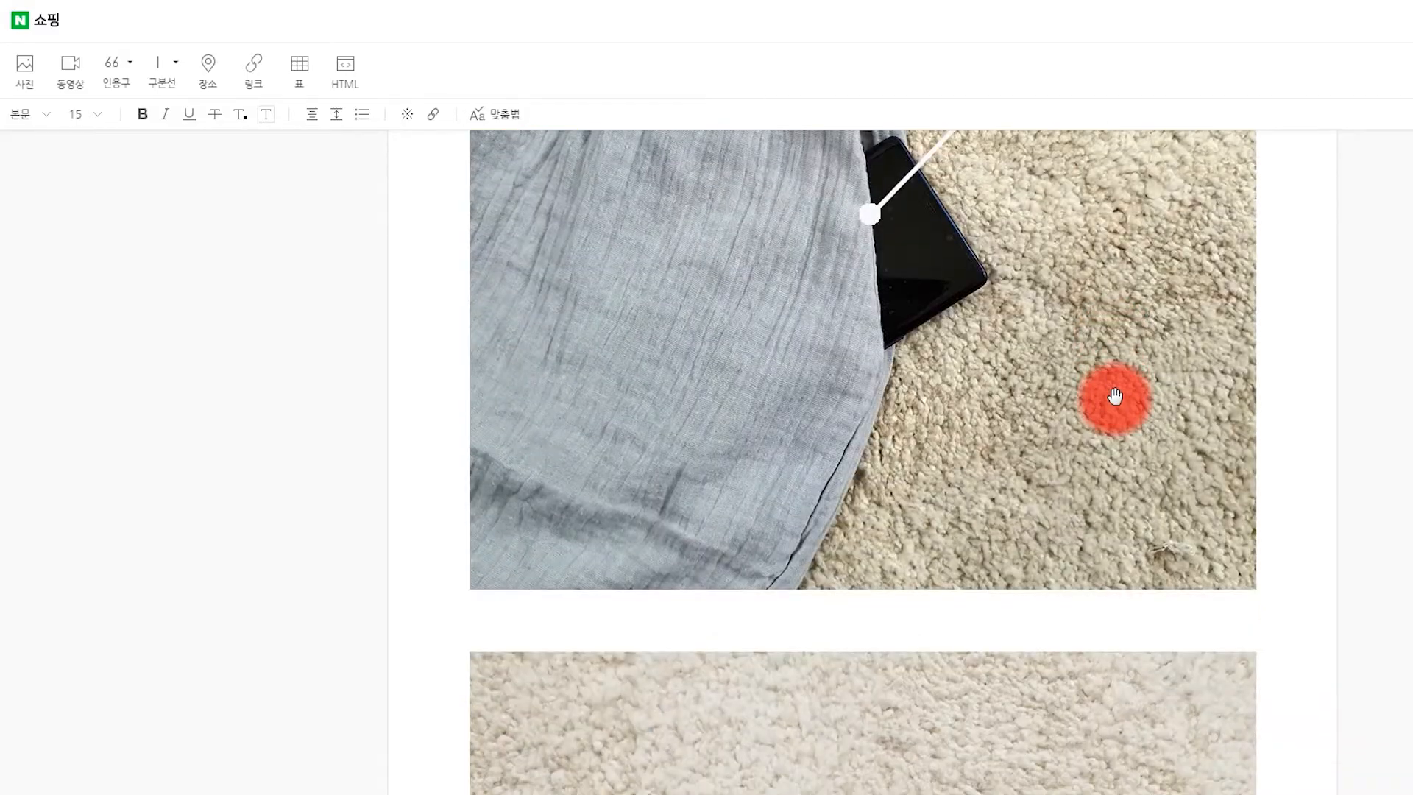
scroll(1116, 396, down, 20)
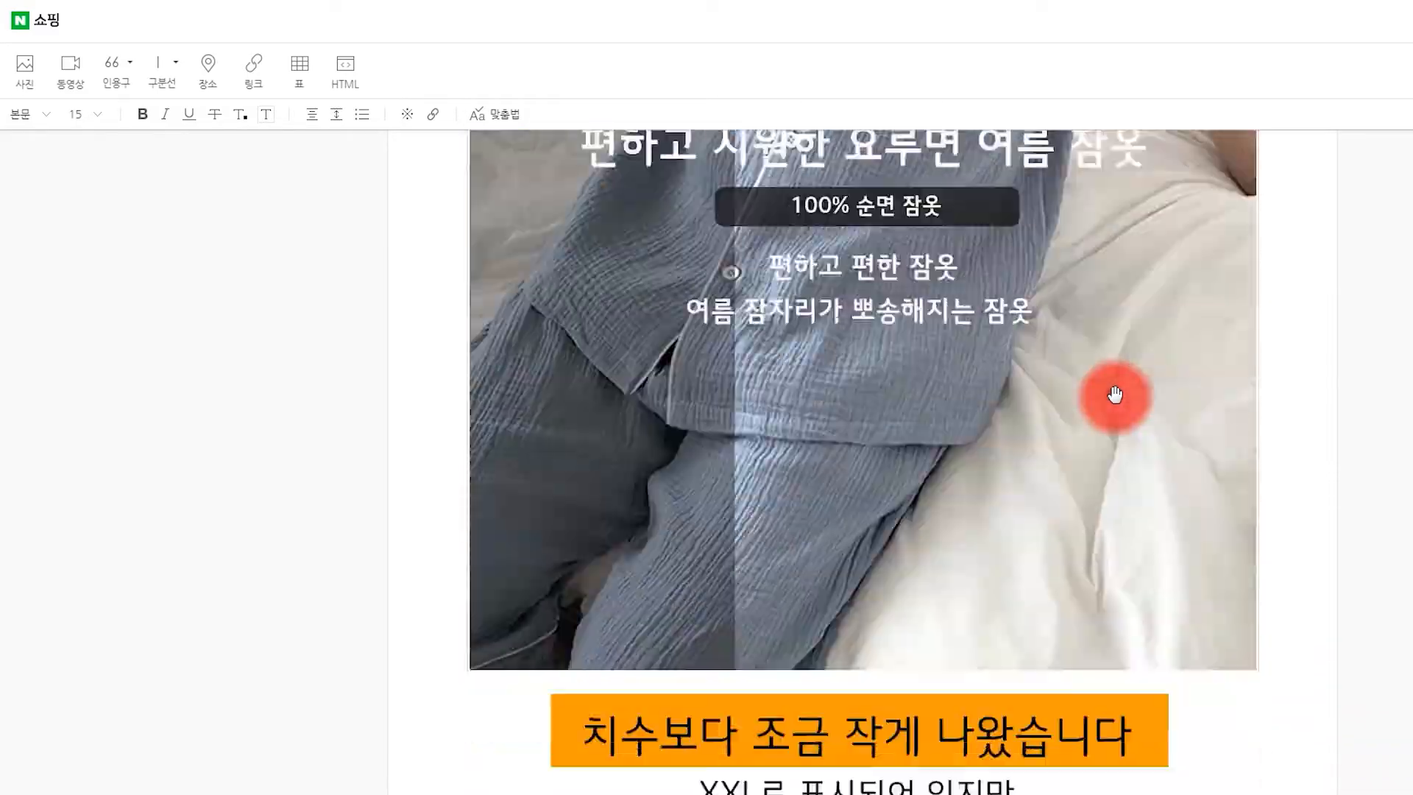
scroll(1116, 396, down, 4)
scroll(1115, 395, up, 6)
scroll(1115, 395, down, 6)
Add blank lines after the washing notes and insert the product photos from 그레이 (2) through 소라 there.
click(1048, 556)
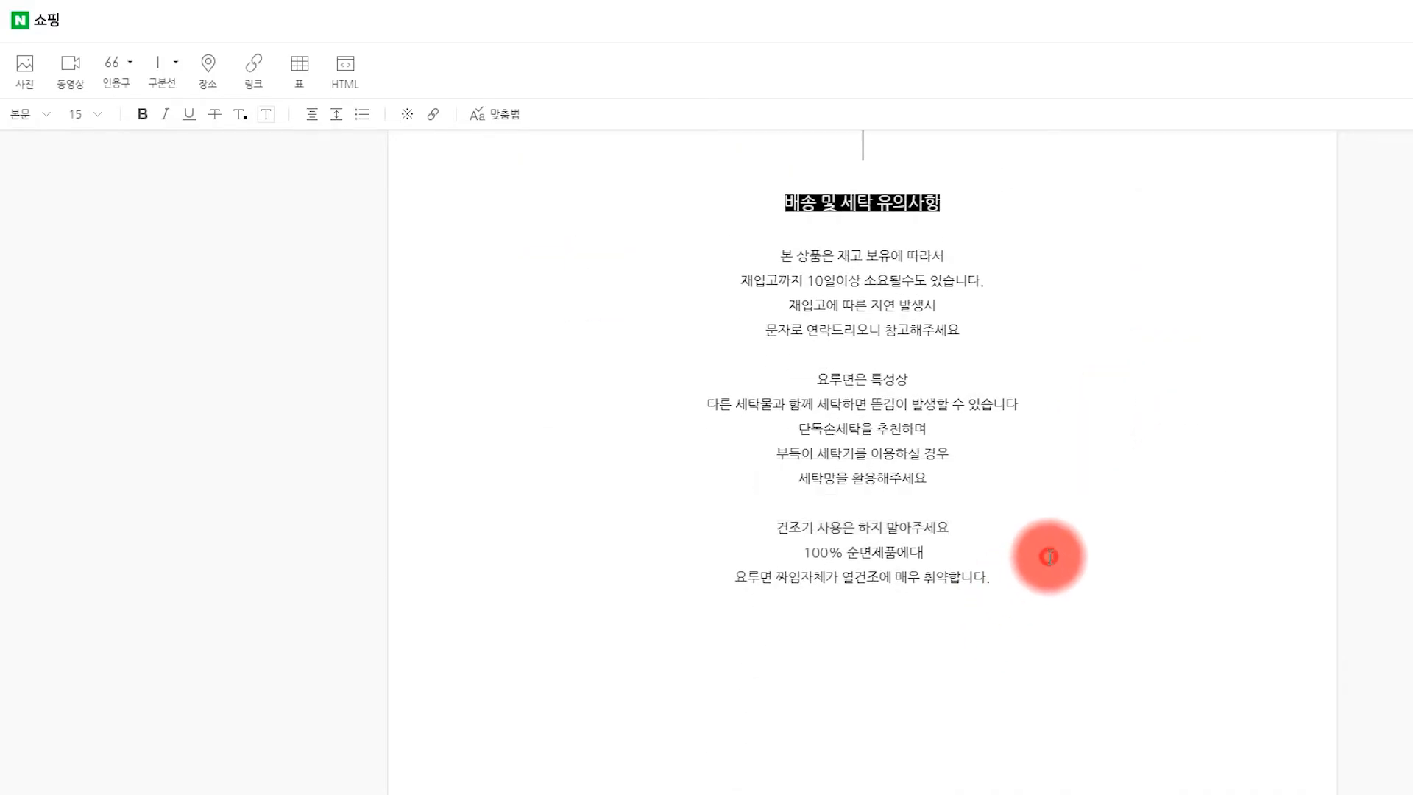
click(1039, 572)
key(Return)
key(Return)
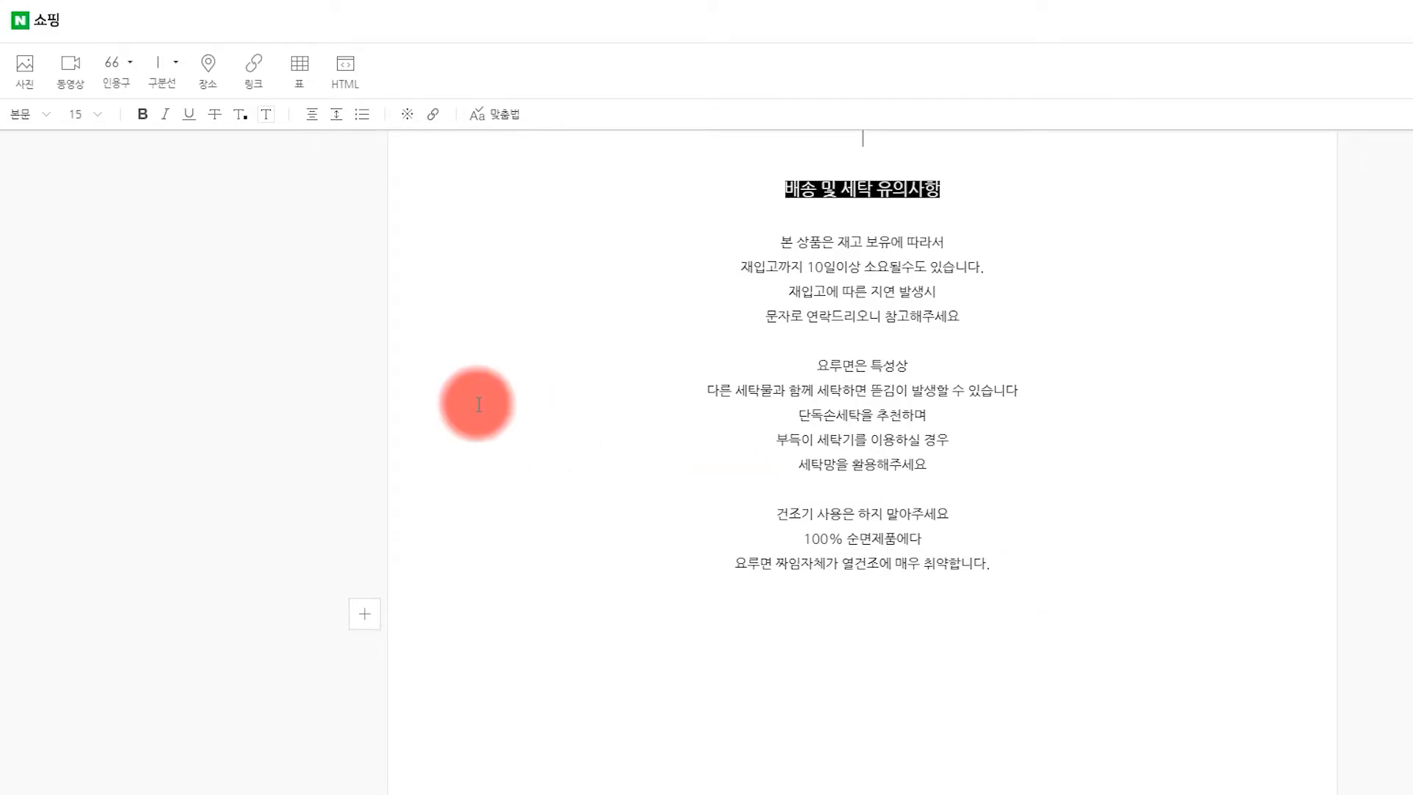
click(16, 61)
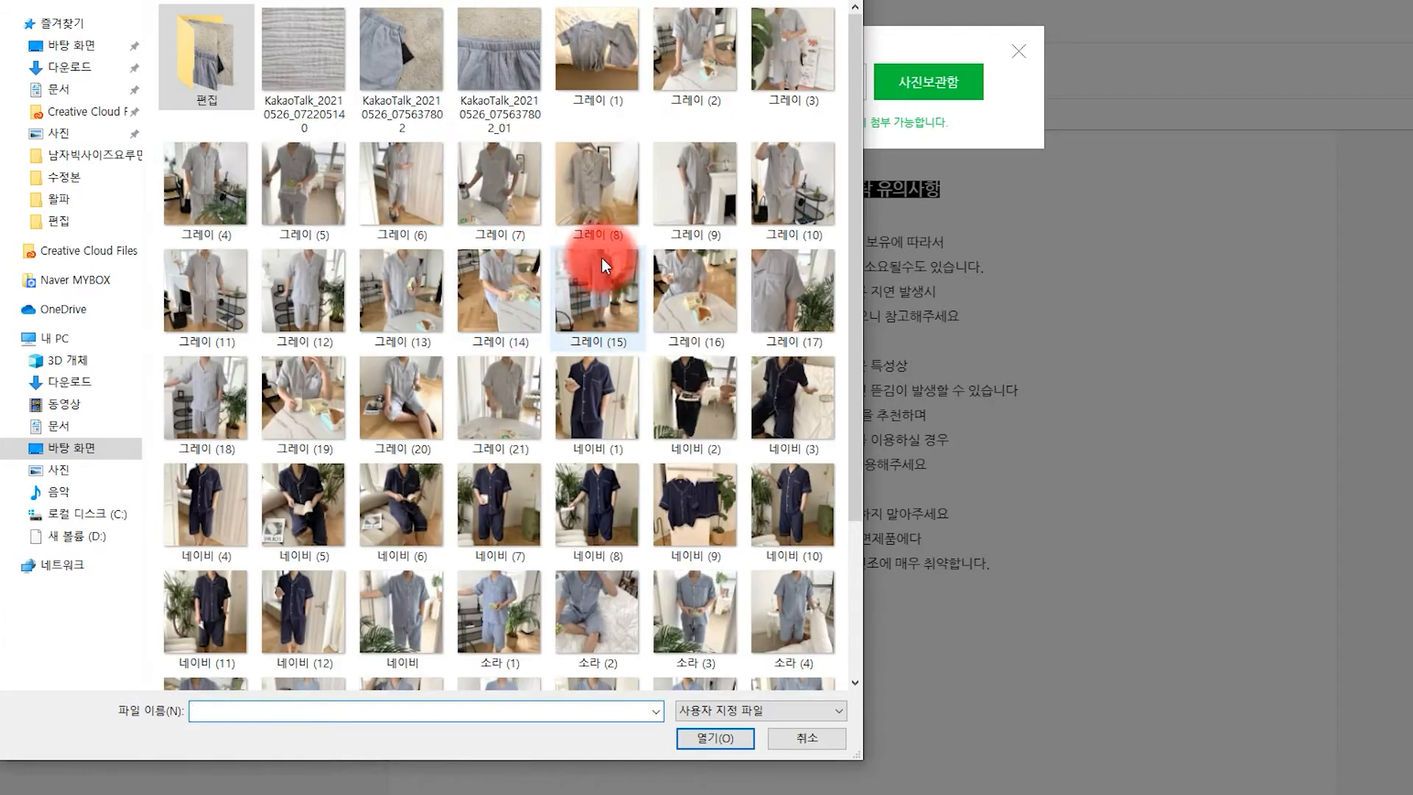
click(705, 61)
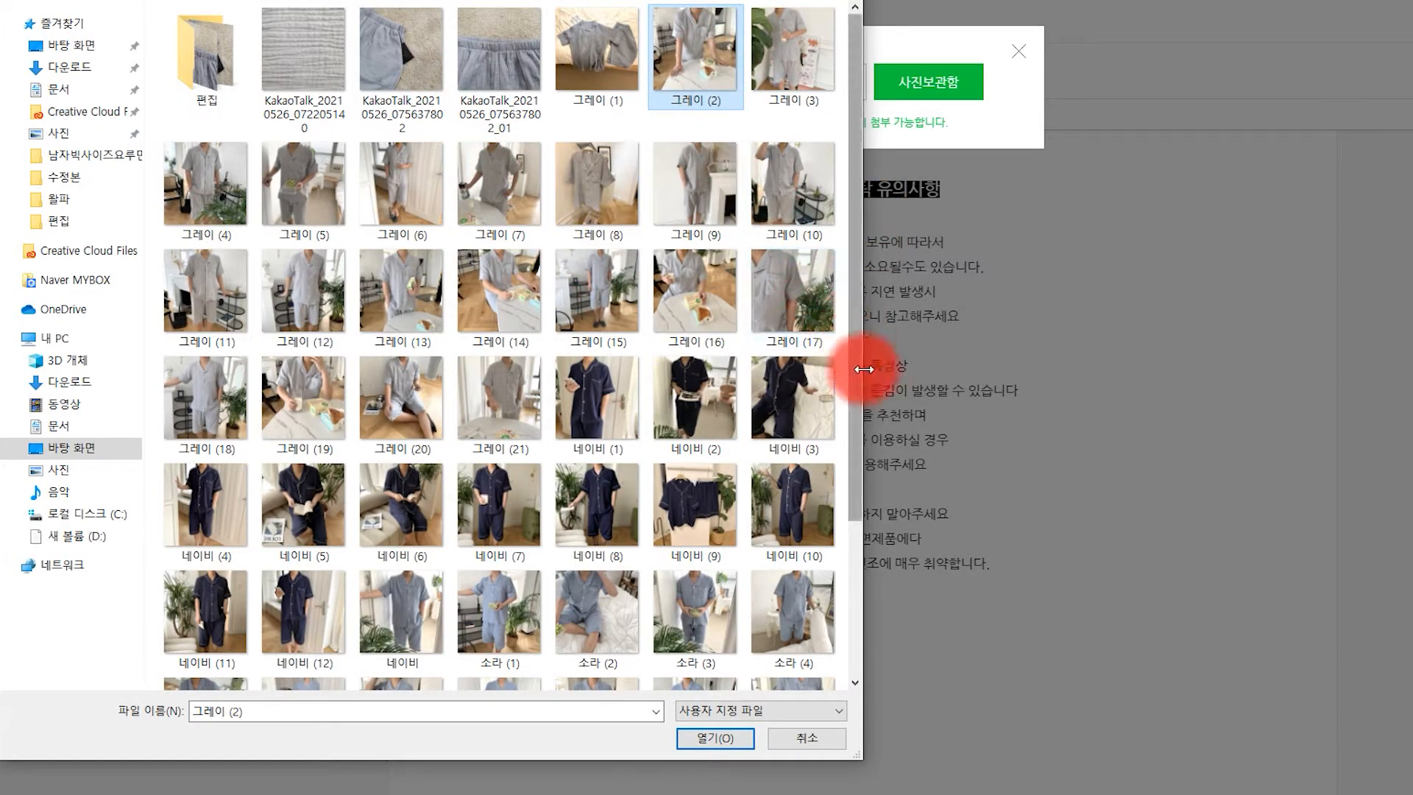
drag(853, 404, 861, 594)
shift+click(794, 630)
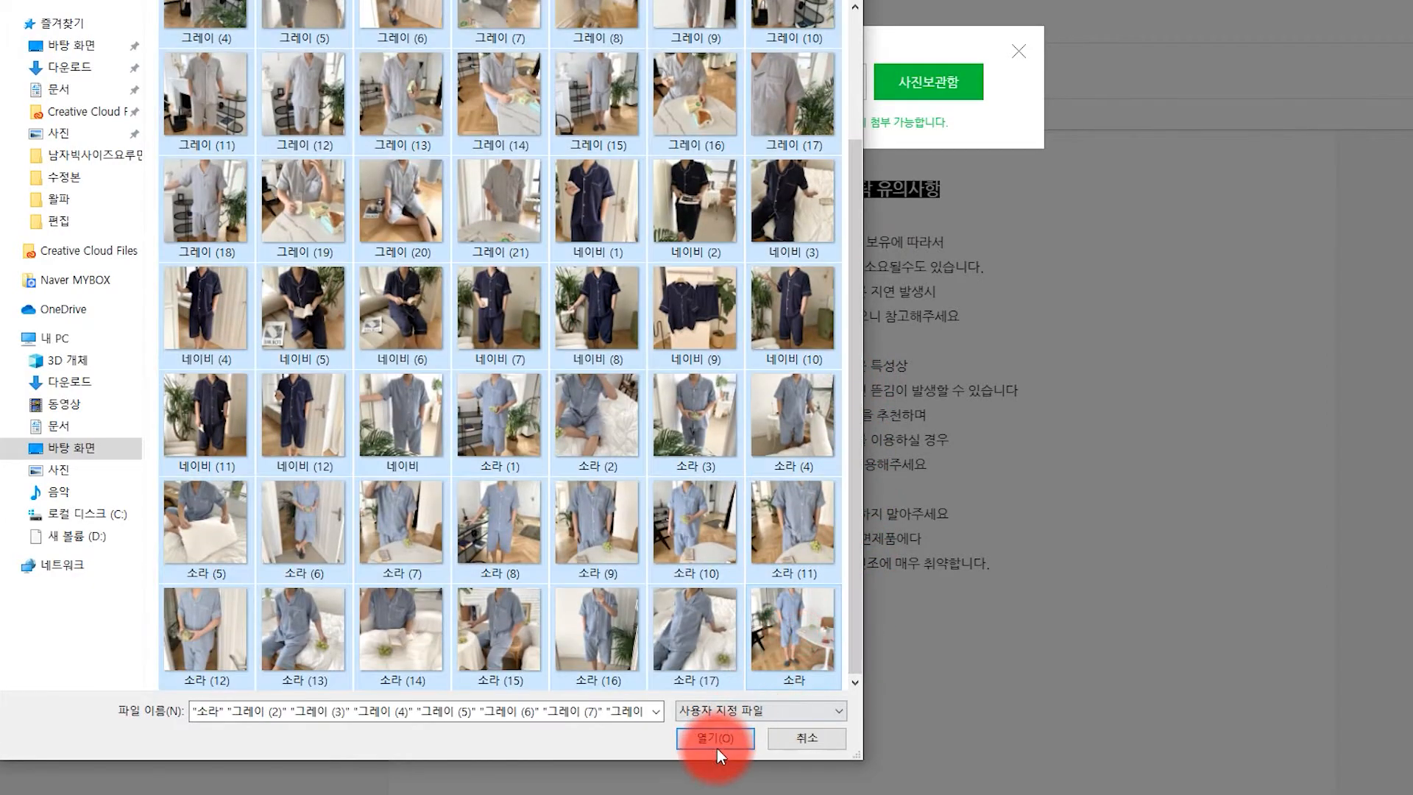
click(717, 739)
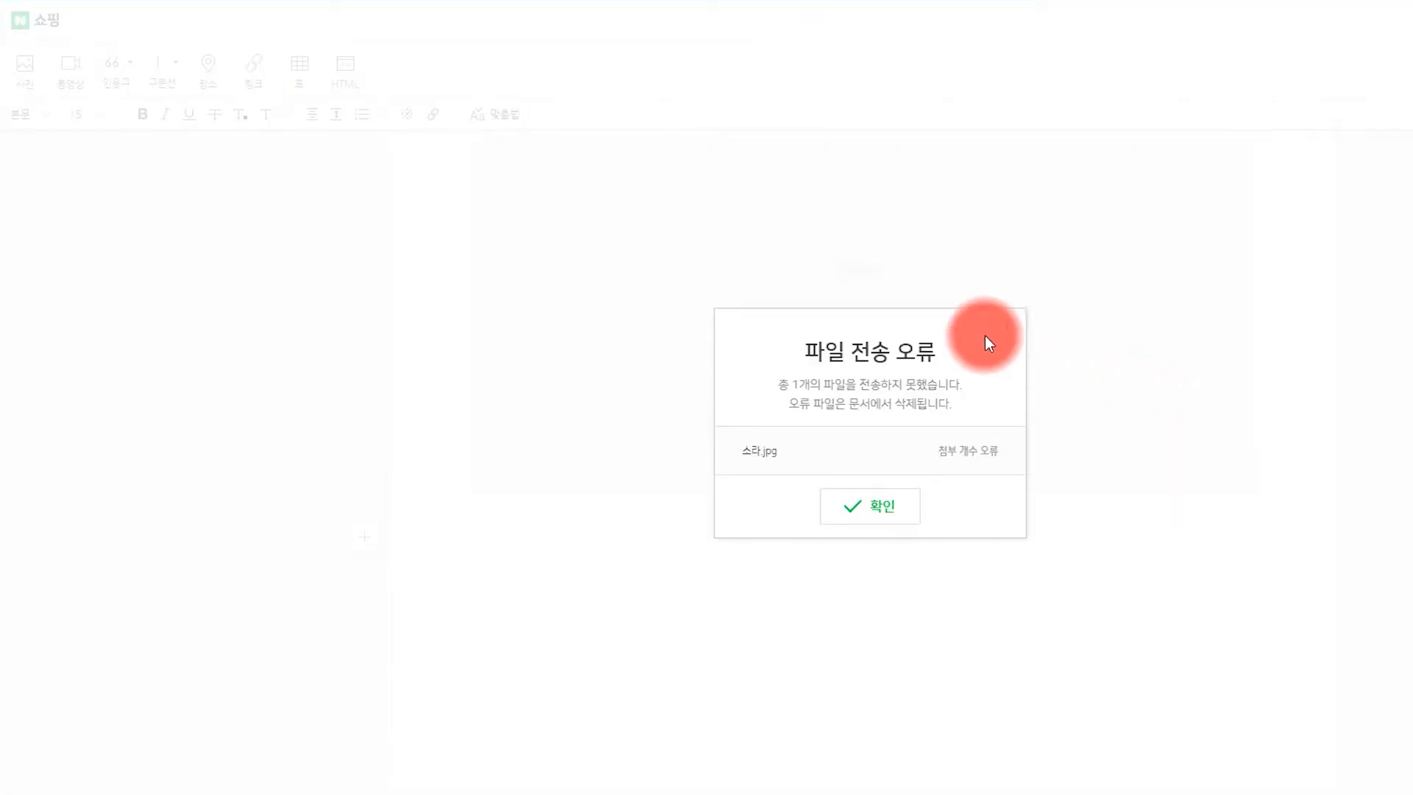
click(874, 508)
Review the newly inserted product photos from the last one back up to the size chart and the "배송 및 세탁 유의사항" heading.
scroll(1186, 439, up, 8)
scroll(1305, 518, up, 15)
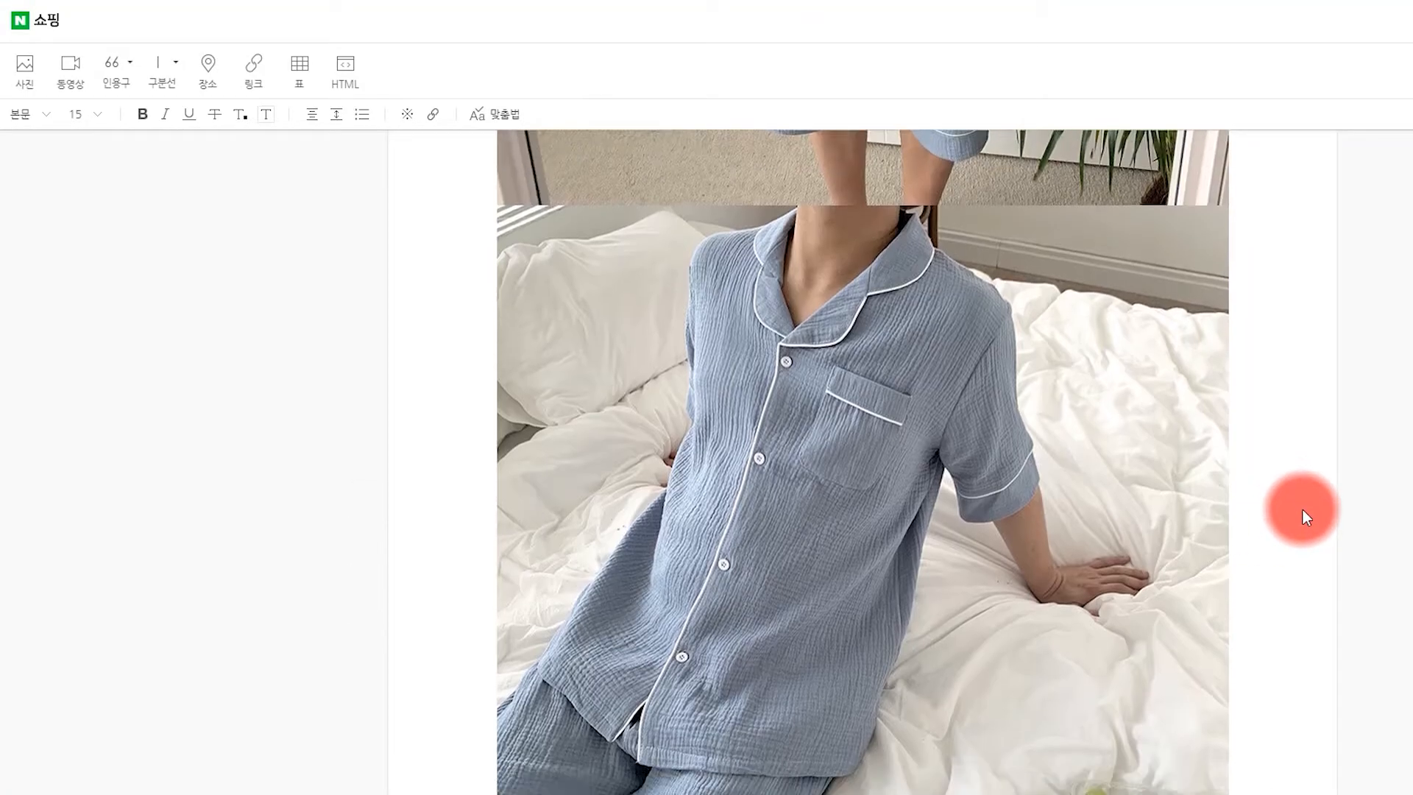
scroll(1303, 510, up, 15)
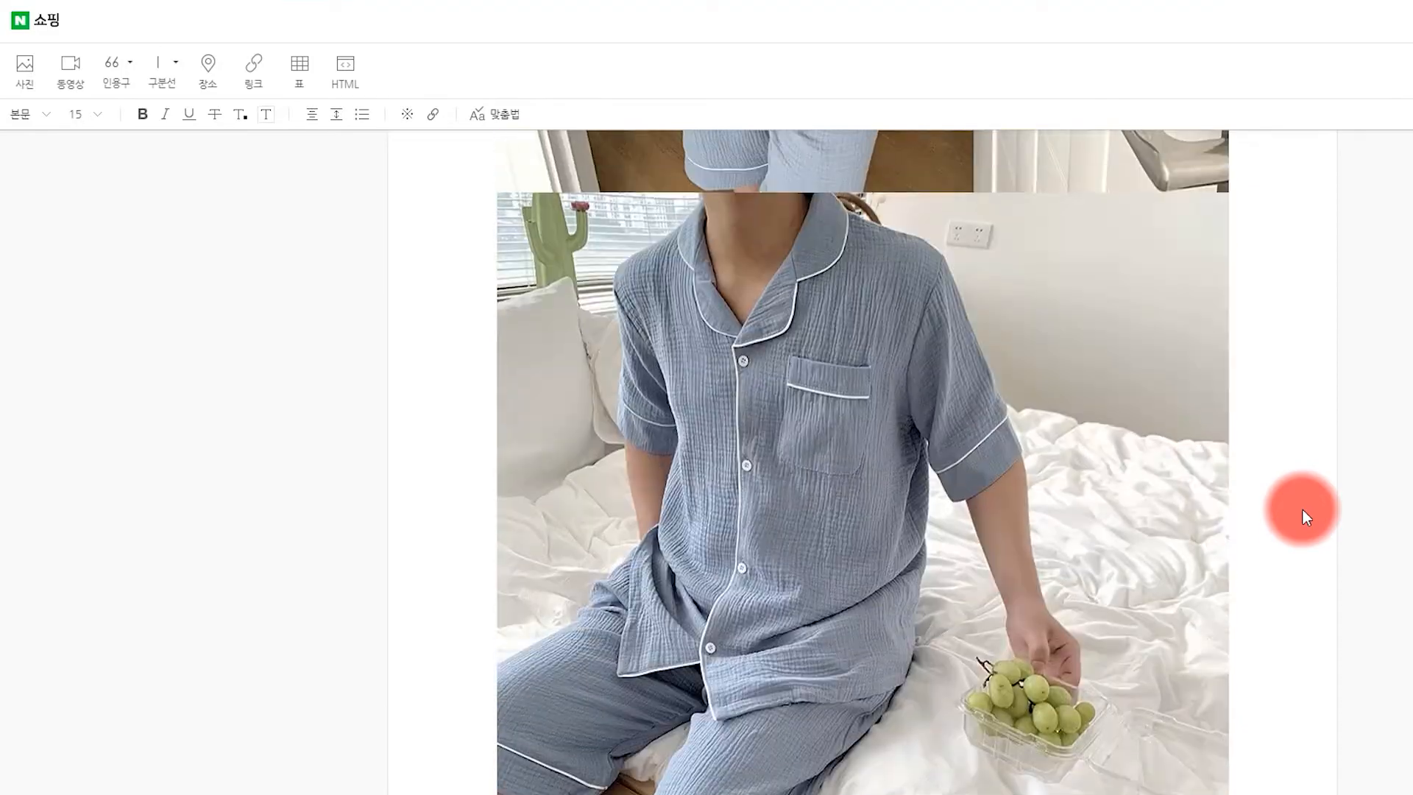
scroll(1303, 509, up, 15)
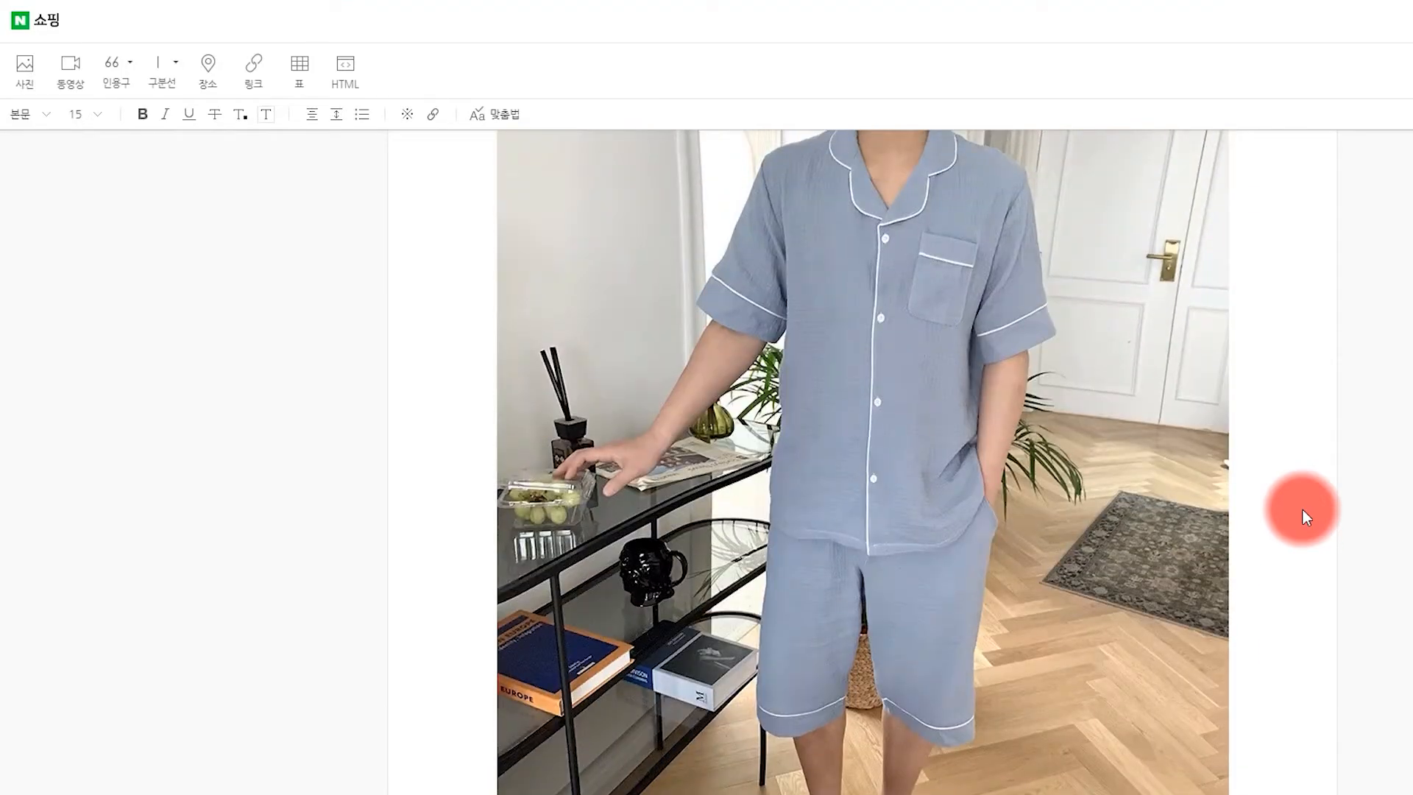
scroll(1302, 510, up, 15)
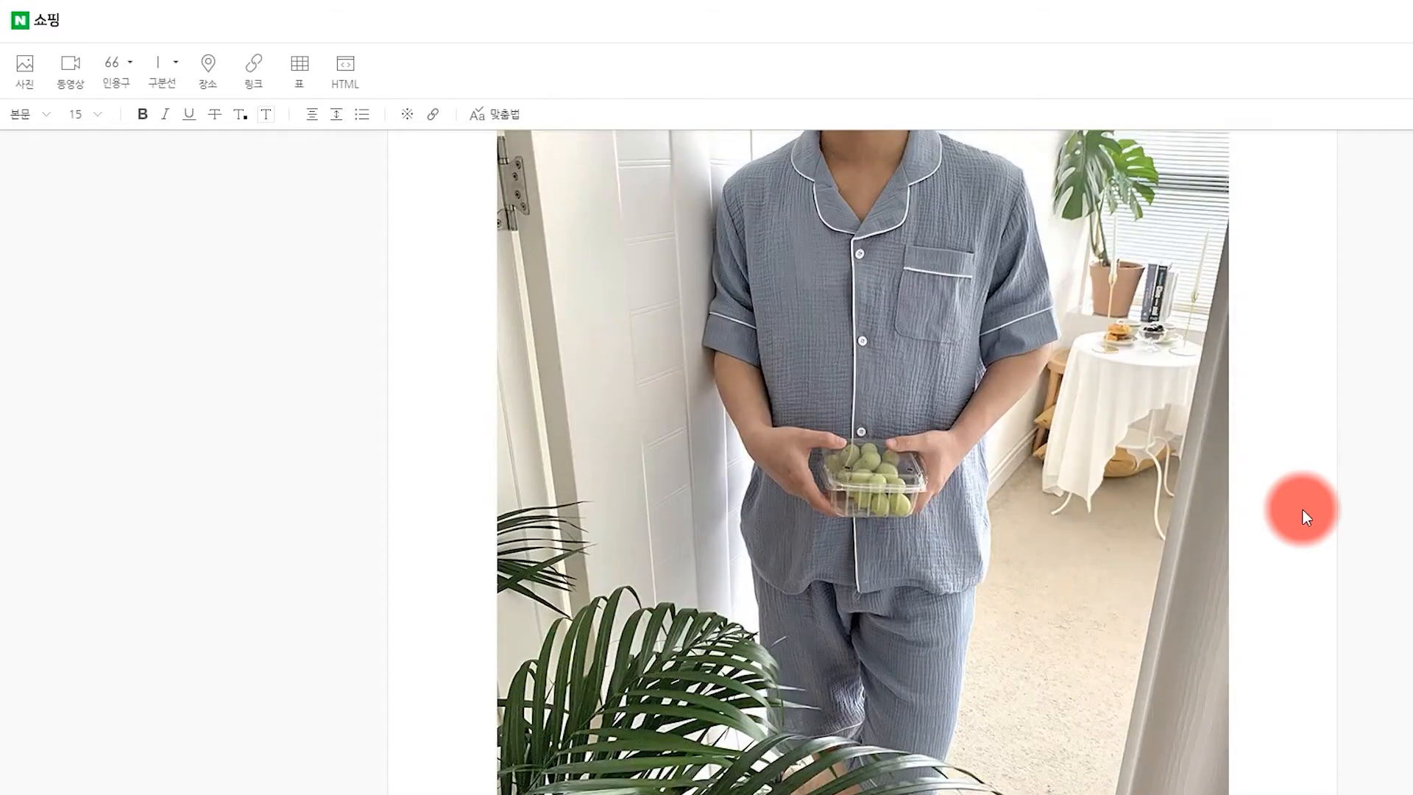
scroll(1303, 509, up, 15)
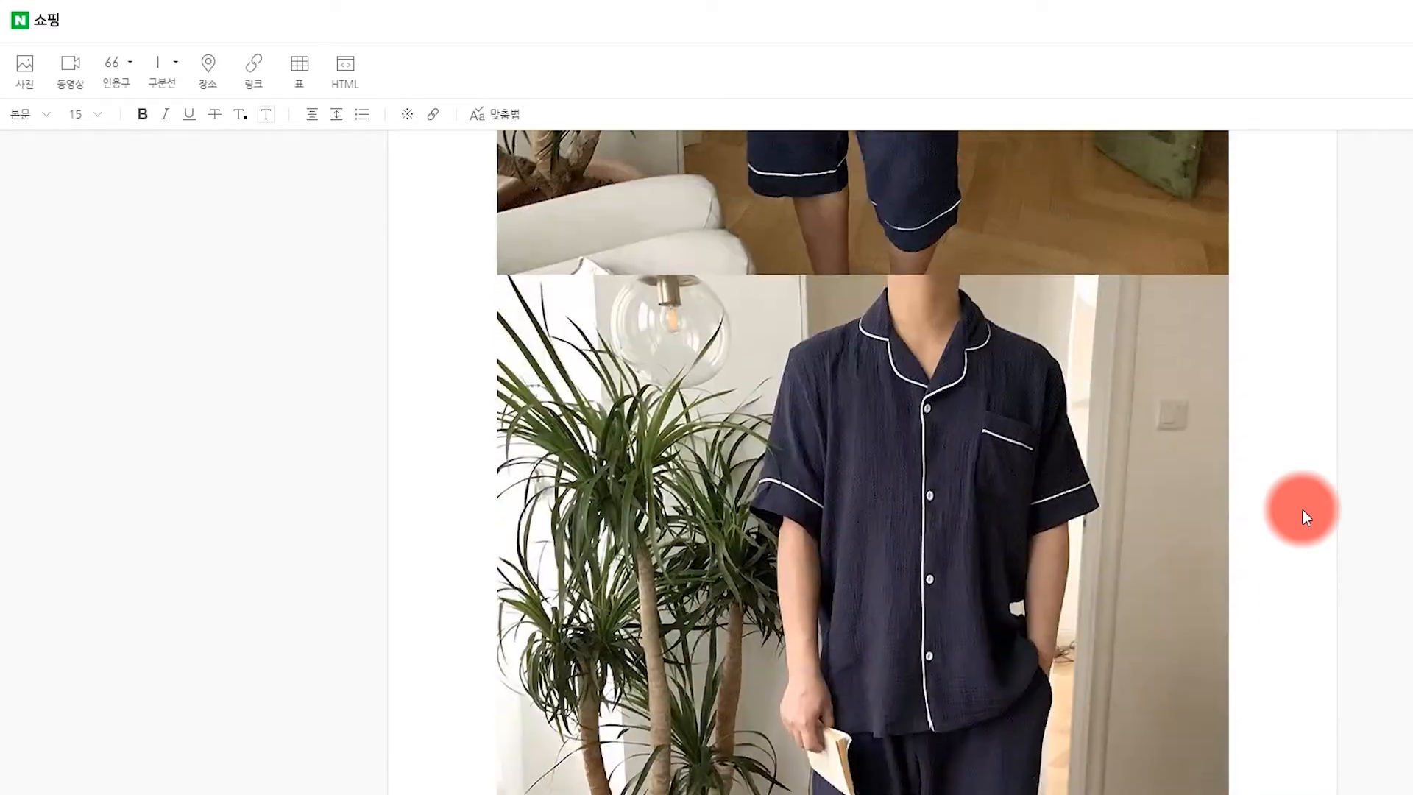
scroll(1303, 510, up, 15)
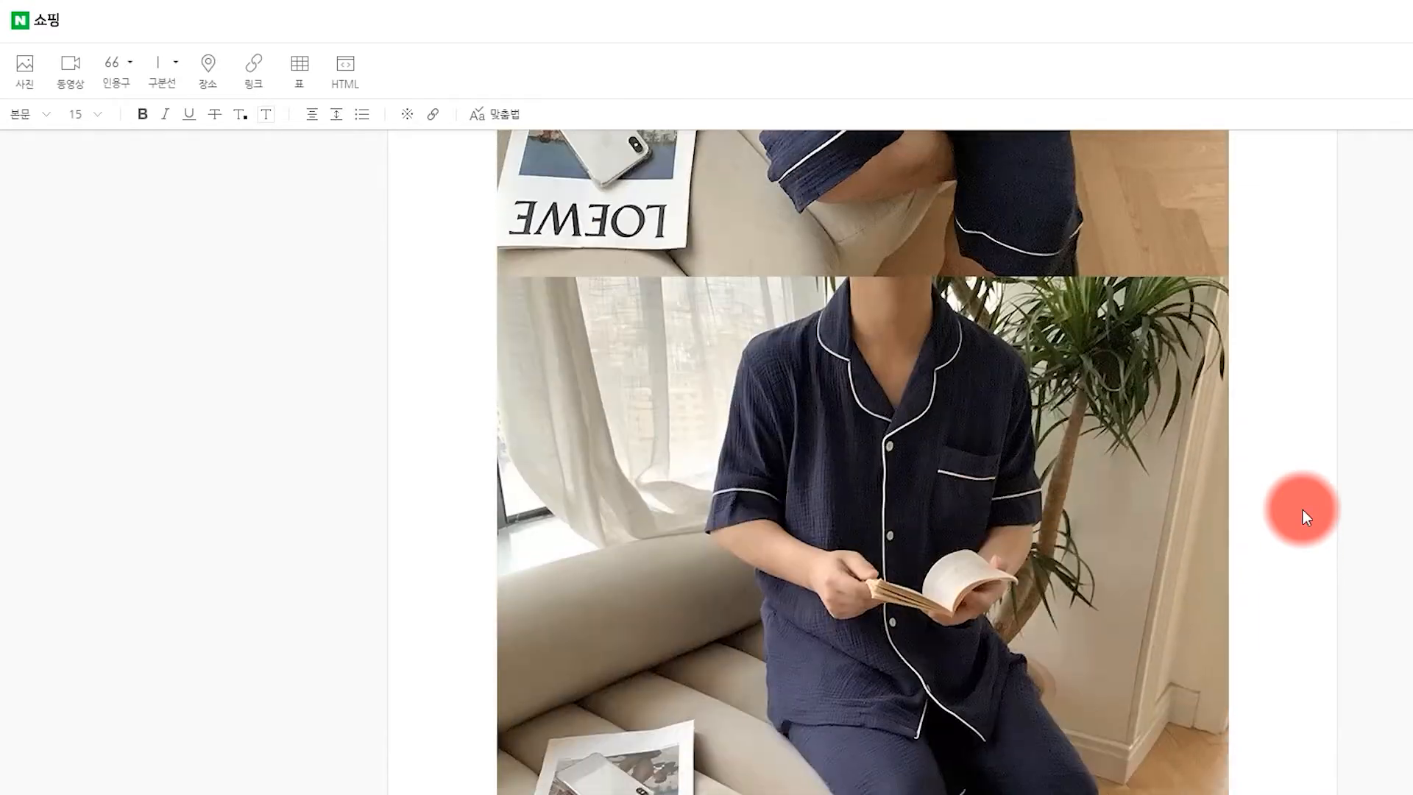
scroll(1303, 509, up, 15)
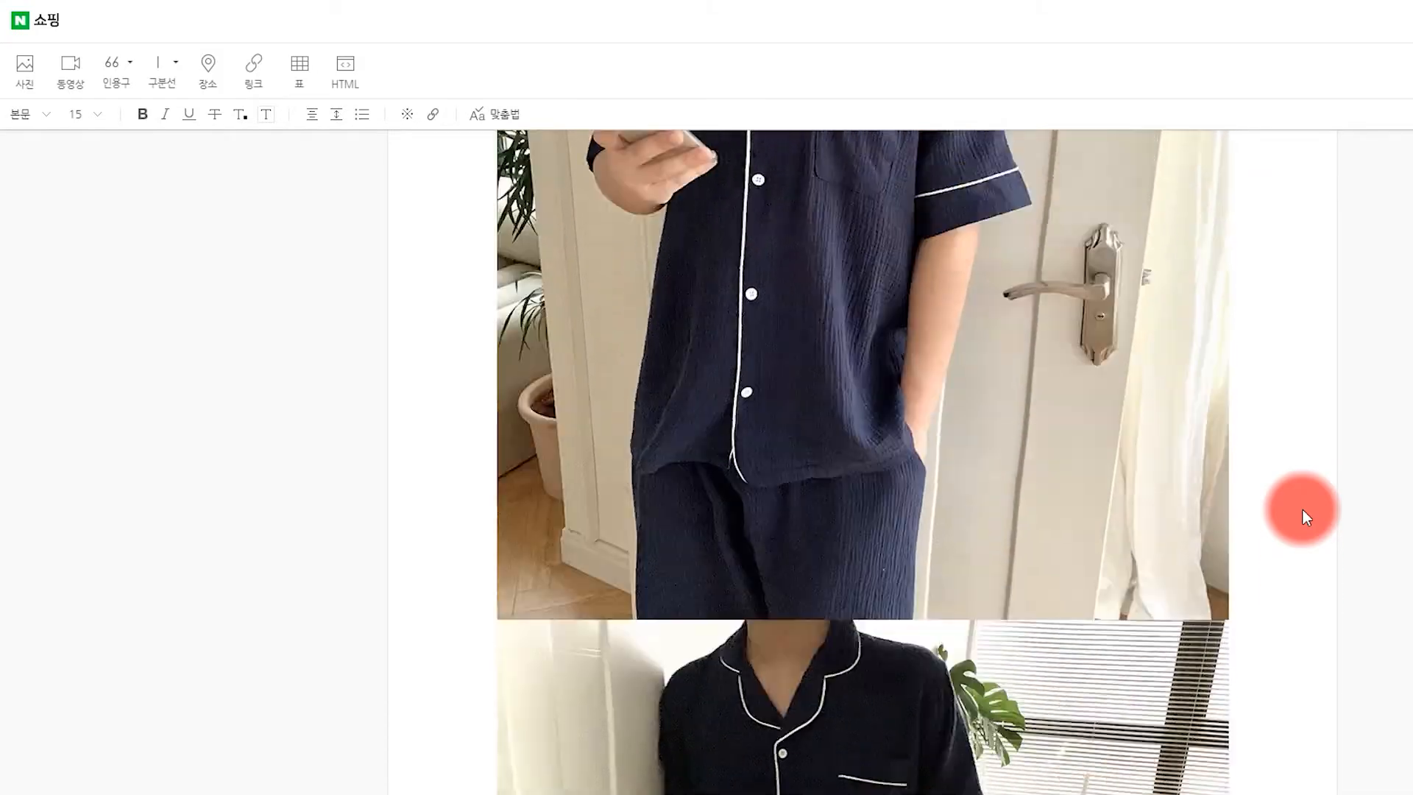
scroll(1303, 509, up, 15)
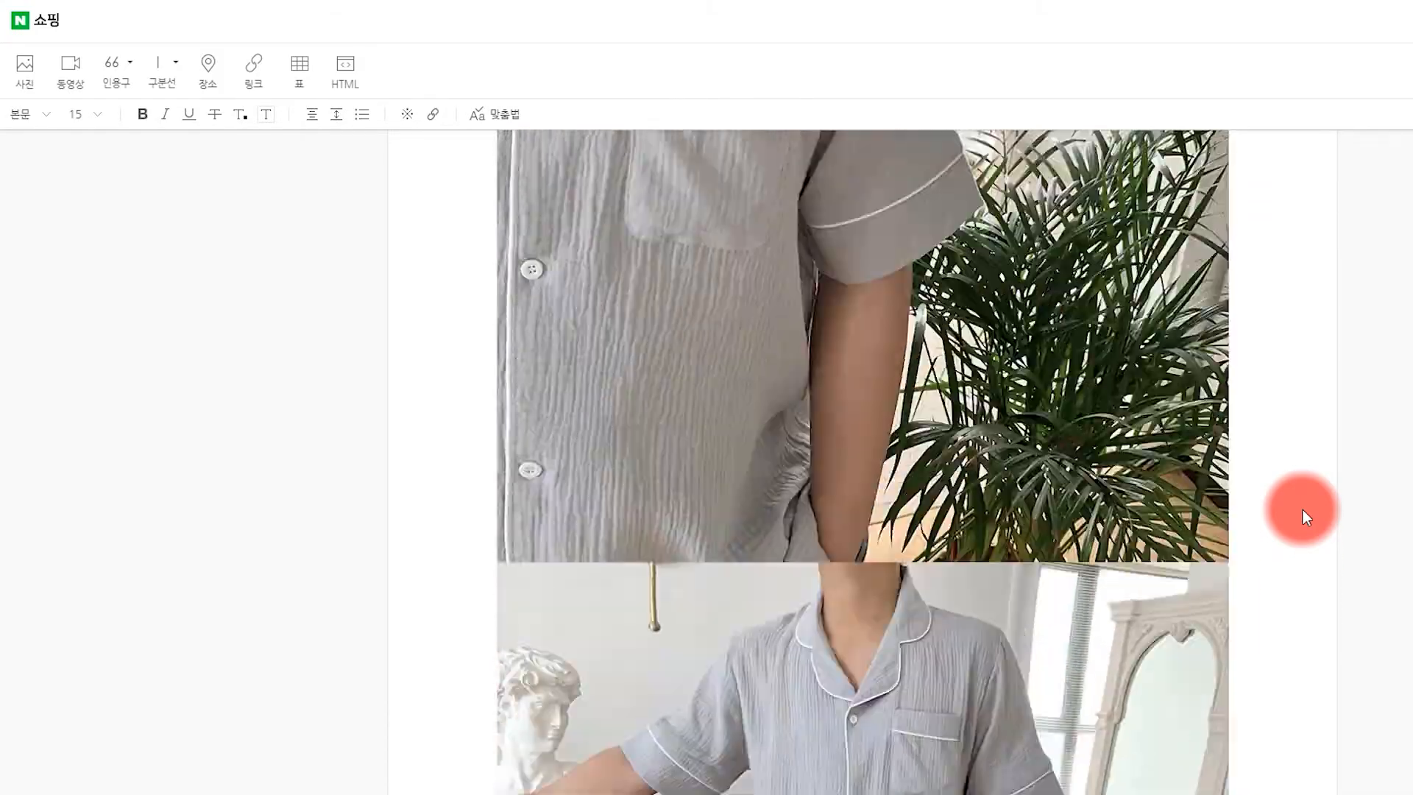
scroll(1303, 509, up, 15)
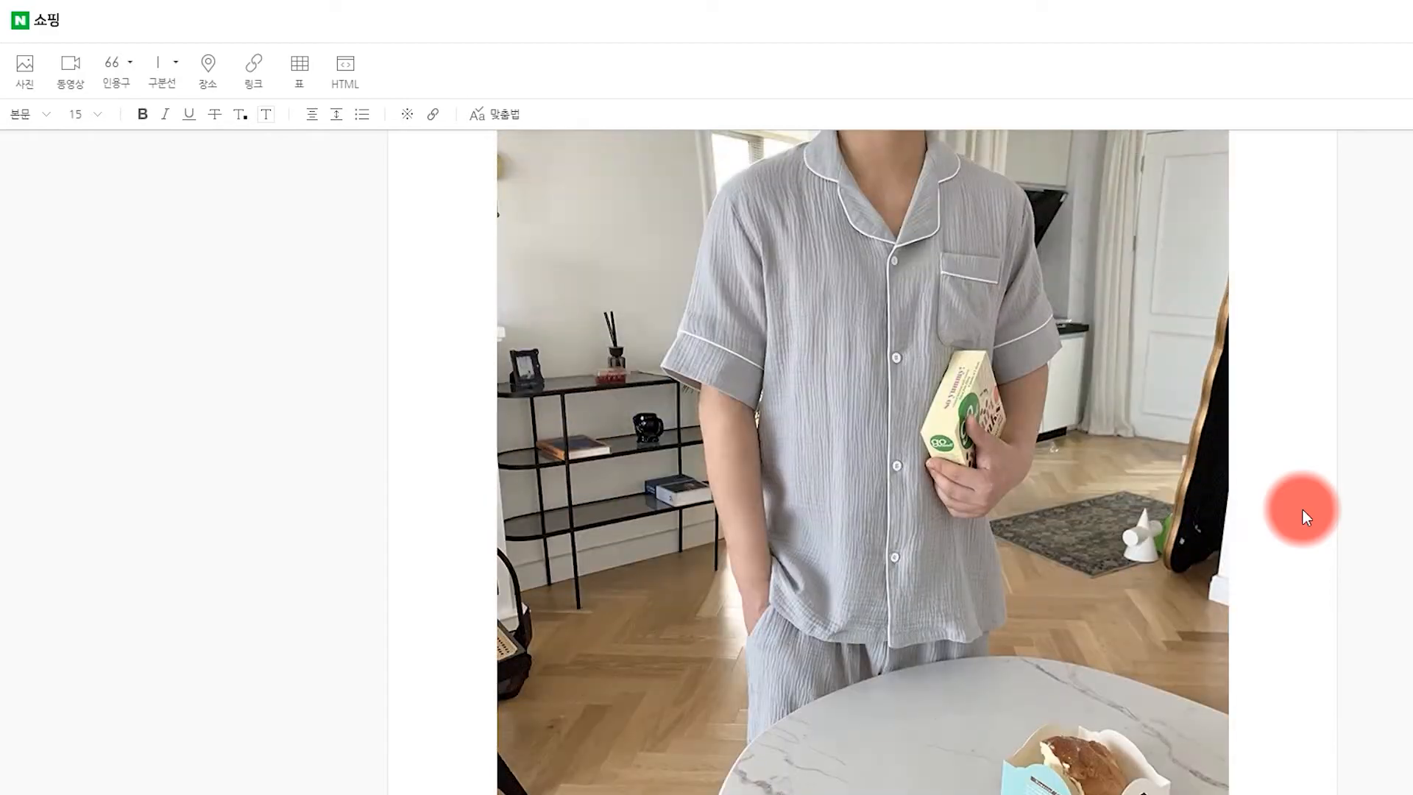
scroll(1303, 510, up, 15)
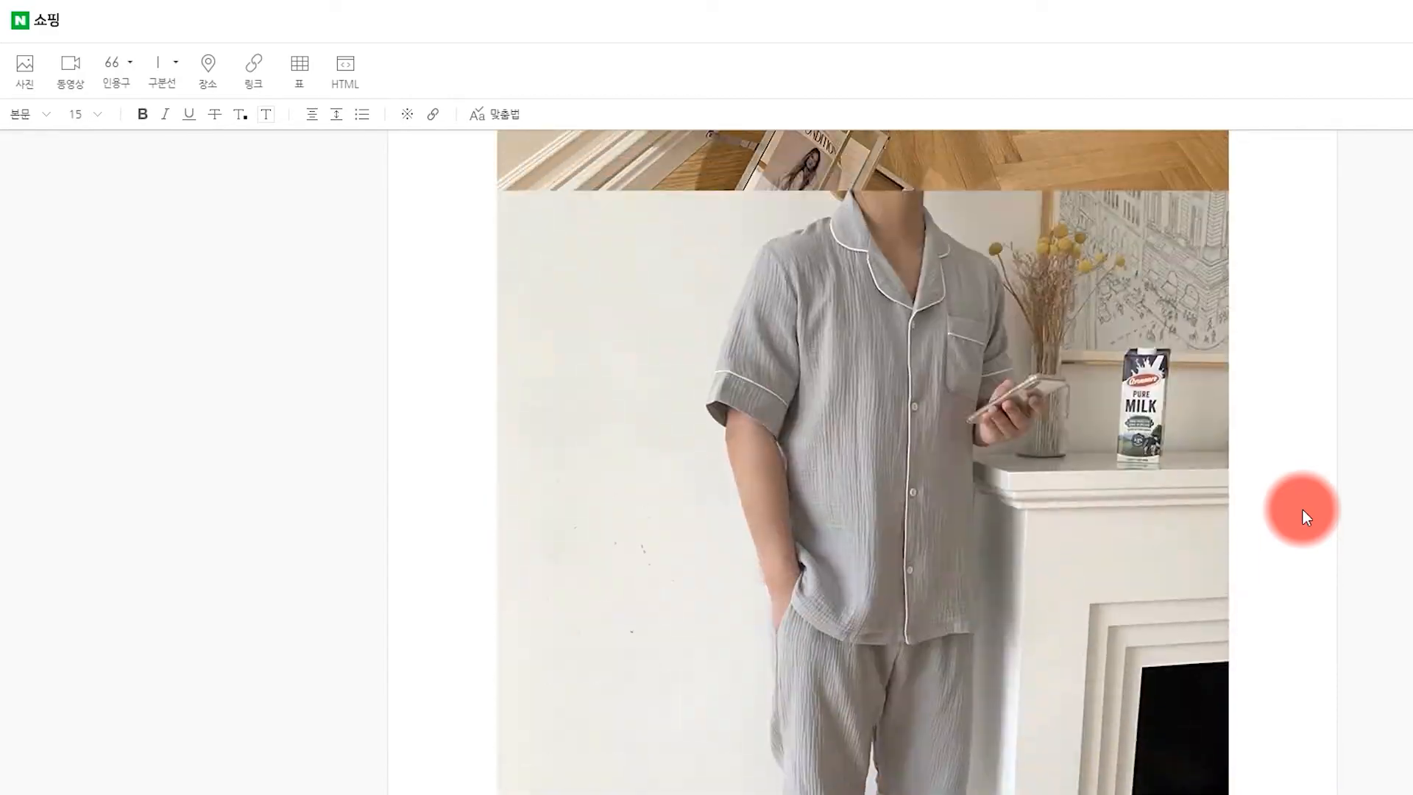
scroll(1303, 509, up, 15)
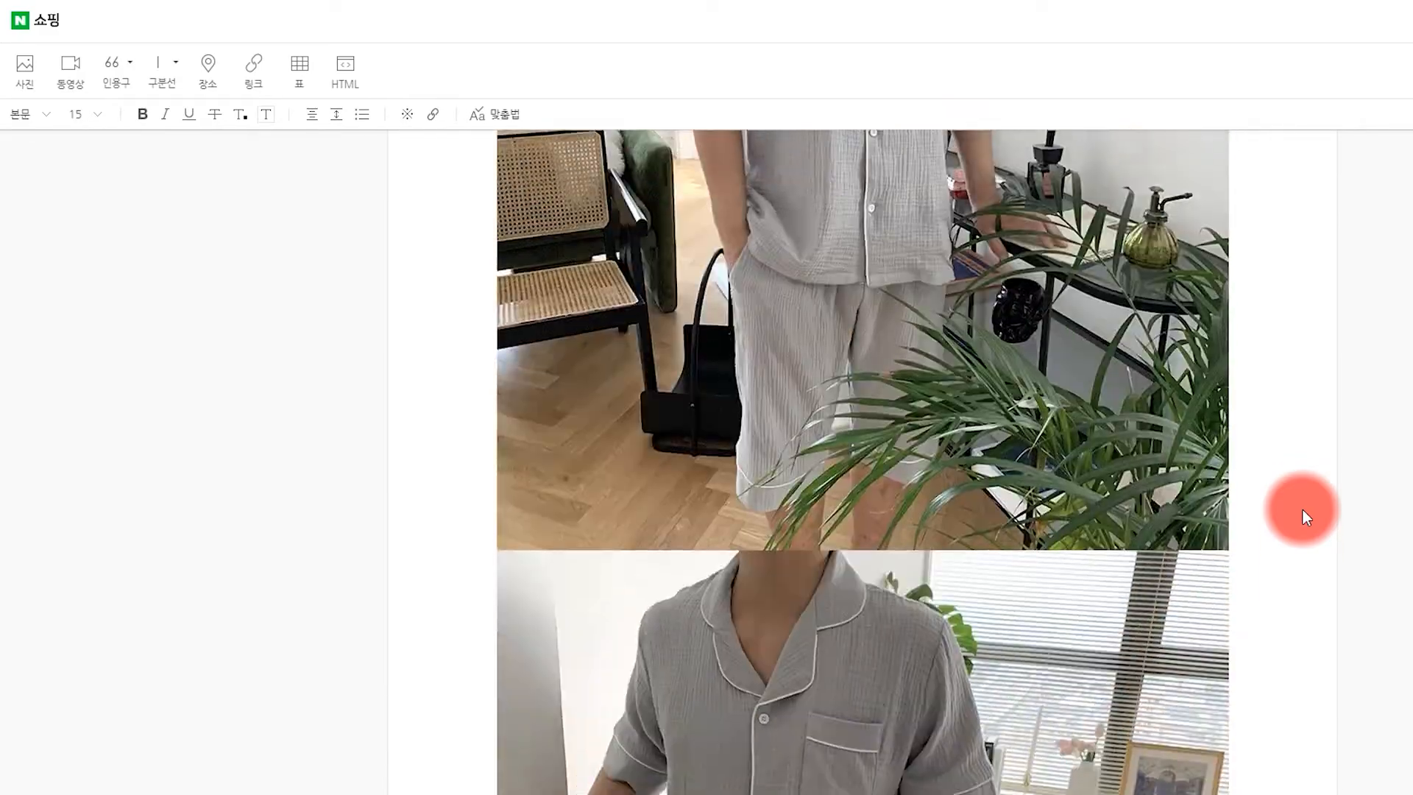
scroll(1302, 509, up, 5)
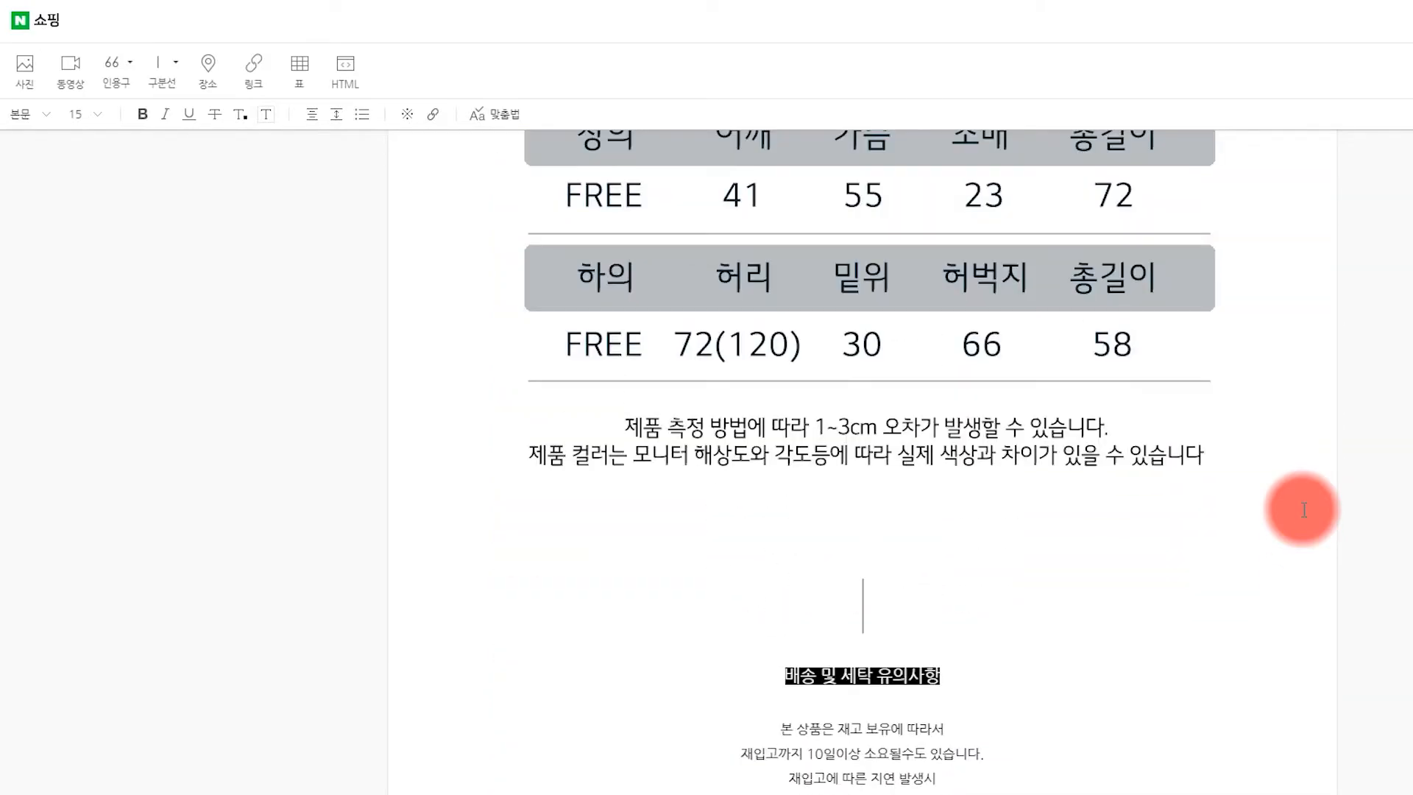
Add a blank line between the first two grey pajama photos below the washing notes.
scroll(1299, 505, down, 12)
scroll(1252, 279, up, 1)
scroll(1215, 442, down, 2)
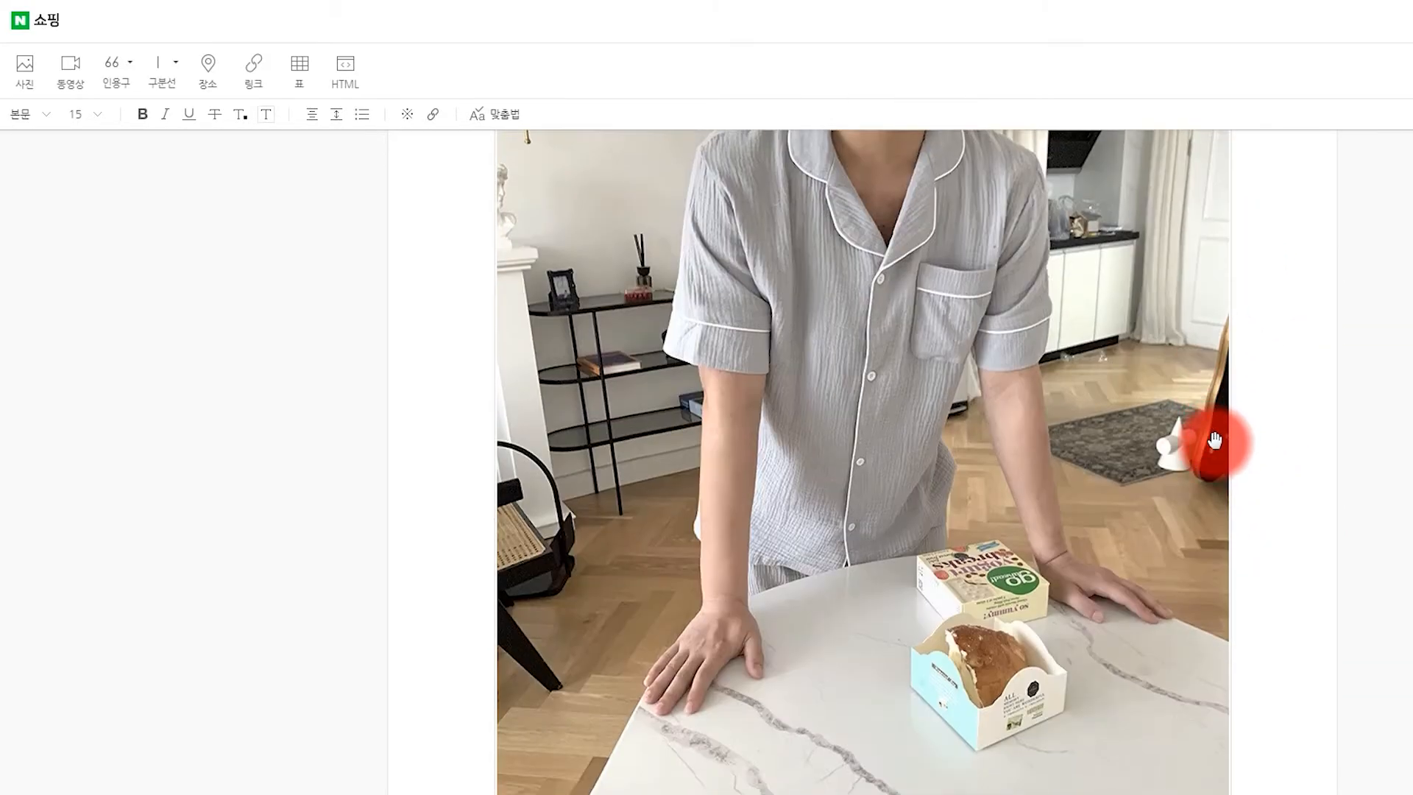
click(1168, 432)
scroll(1152, 502, down, 9)
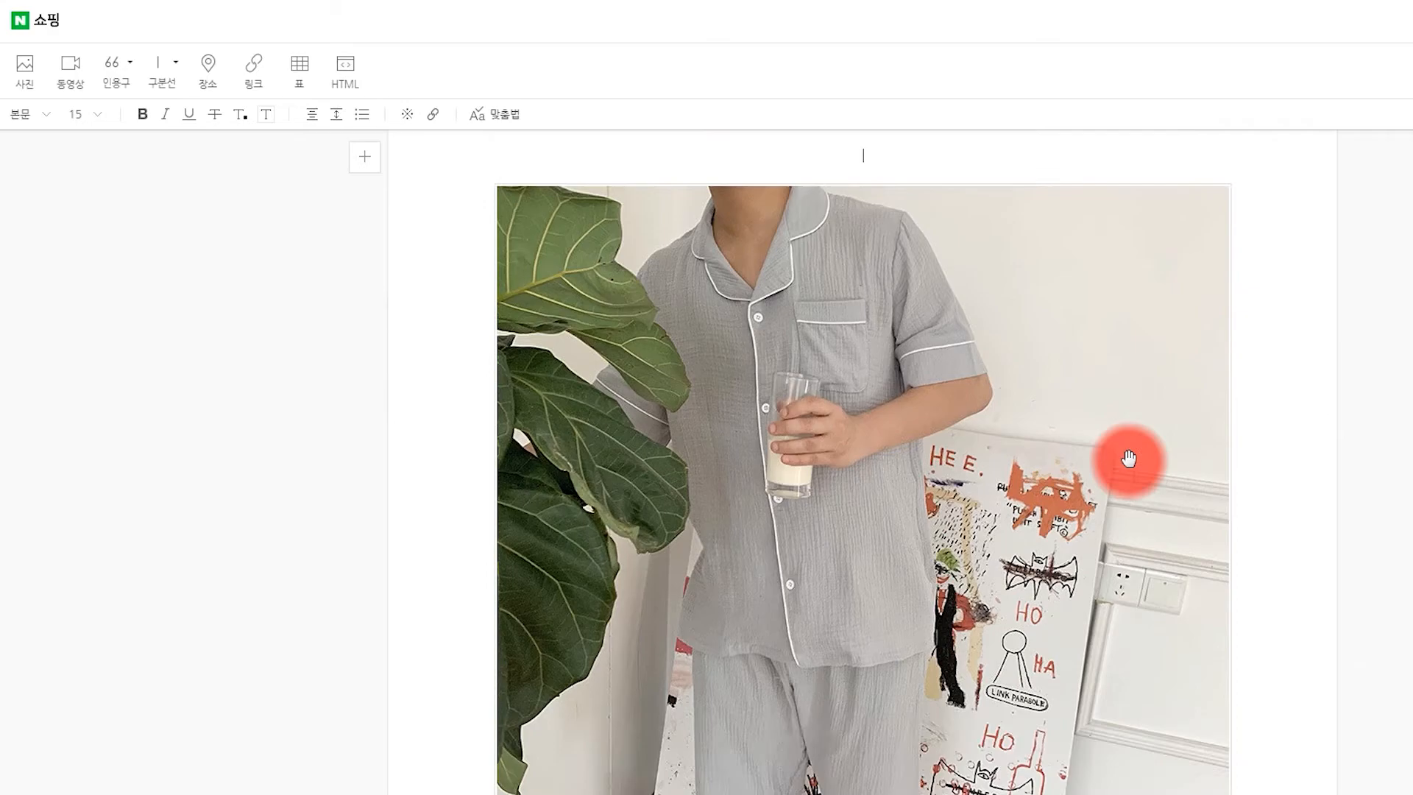
click(1133, 464)
key(Return)
scroll(1132, 448, up, 7)
scroll(1132, 446, up, 10)
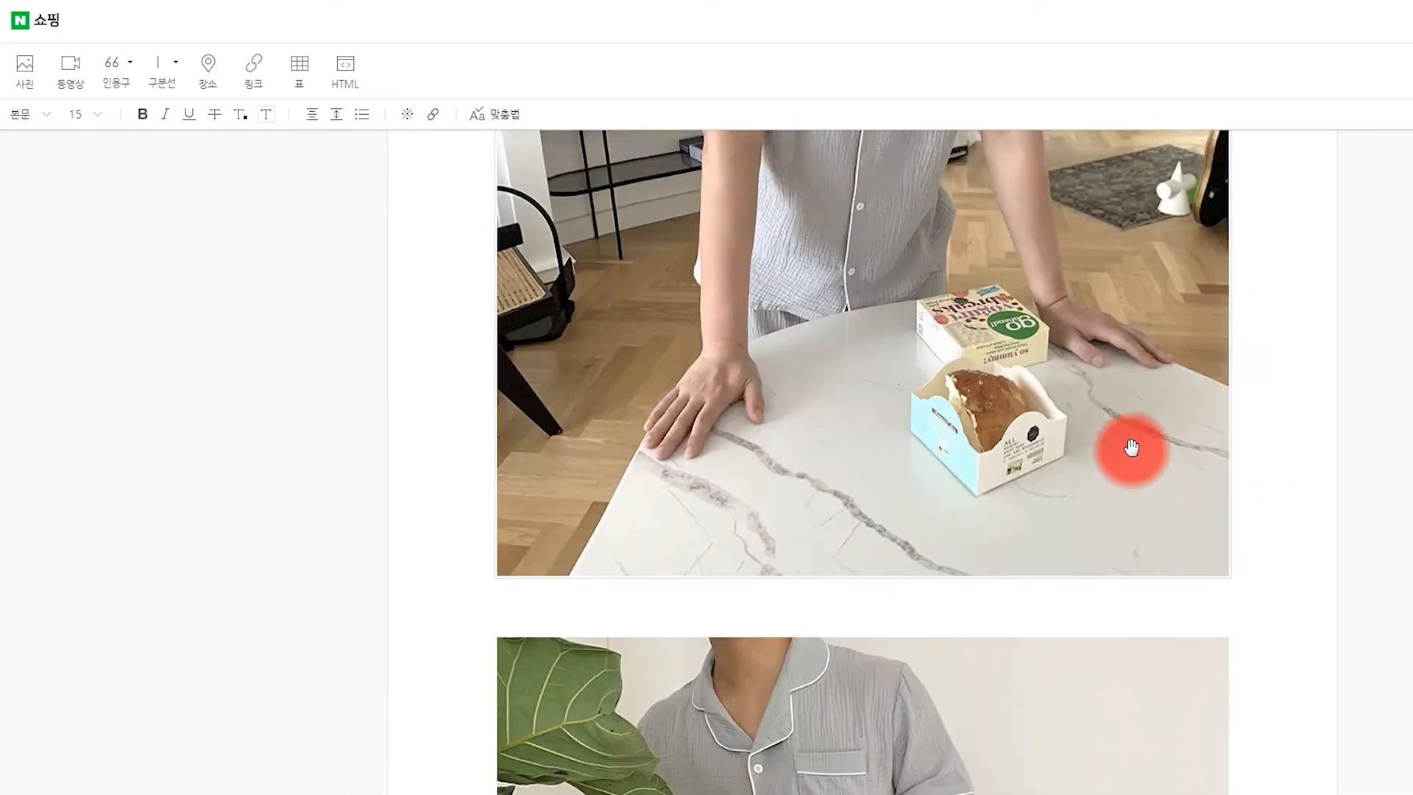
Select the first photo below the washing notes and try its middle width and full page width layouts.
scroll(1133, 450, down, 6)
click(937, 378)
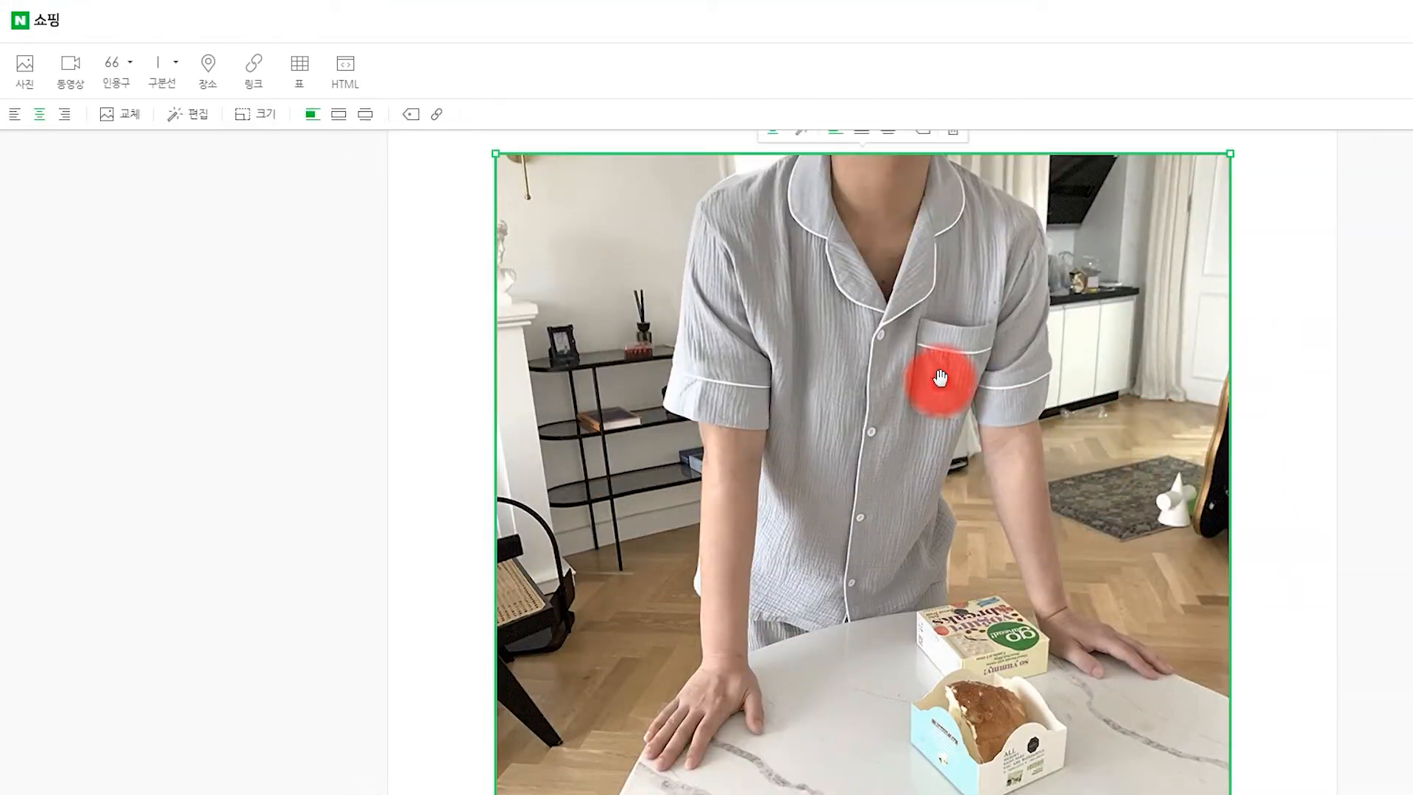
scroll(1297, 488, up, 1)
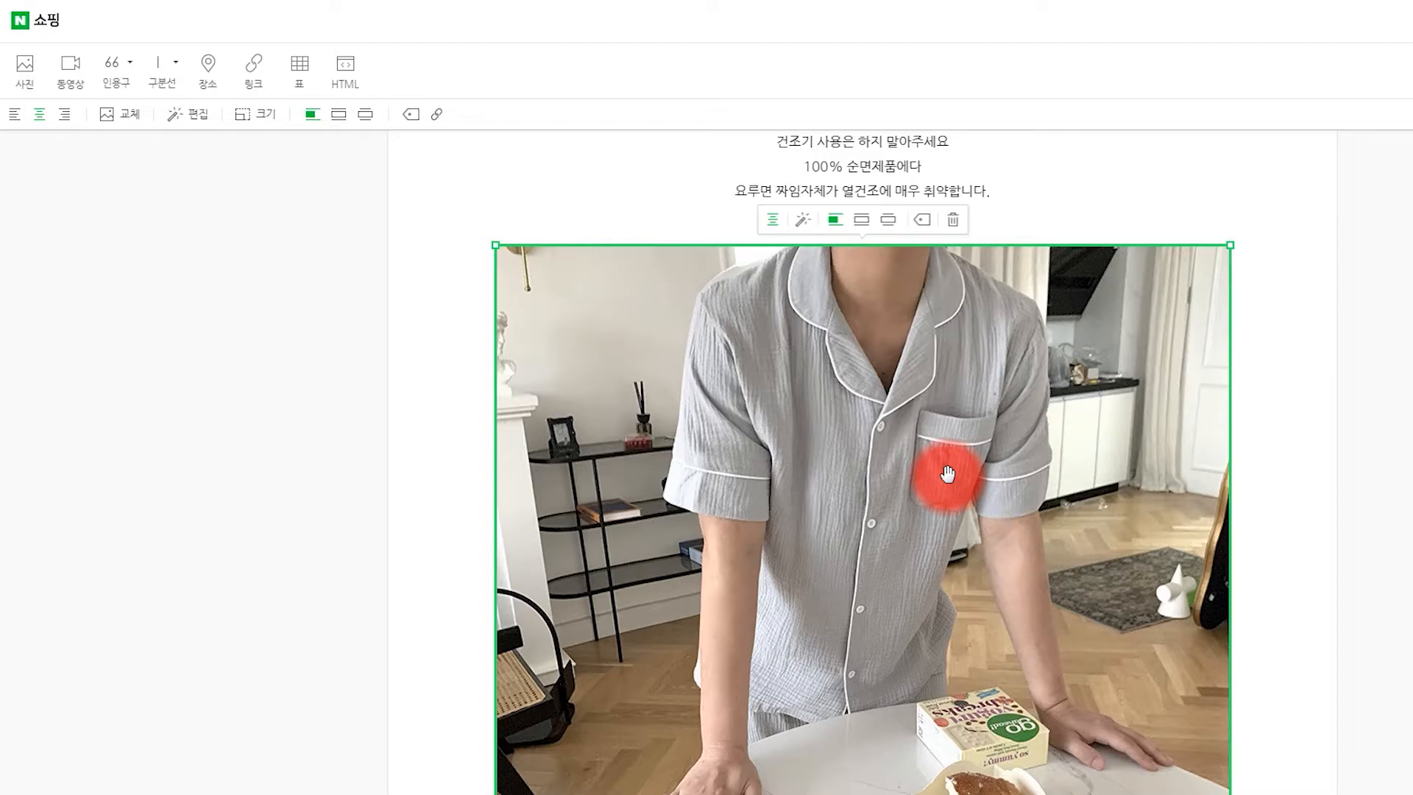
scroll(948, 474, up, 3)
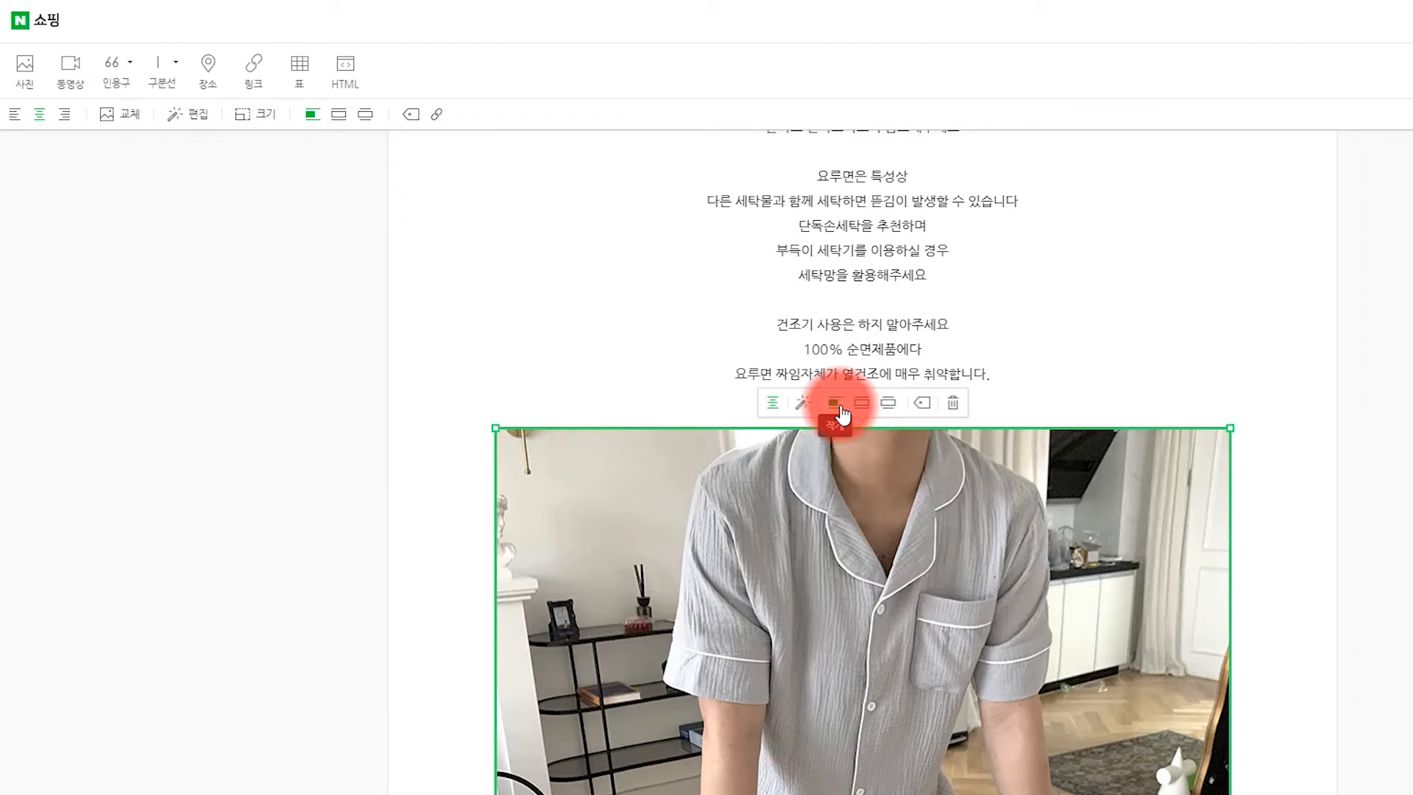
scroll(842, 415, down, 1)
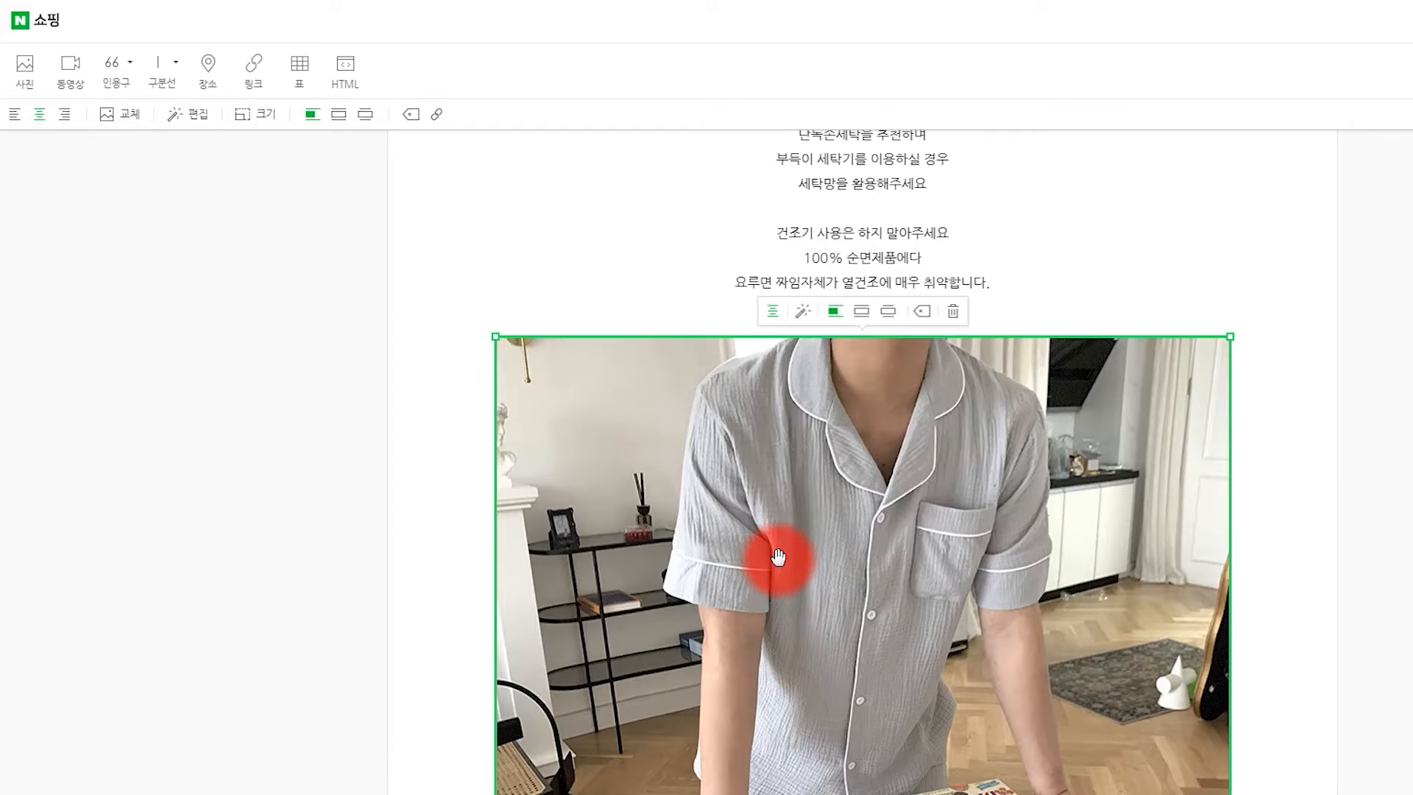
click(863, 312)
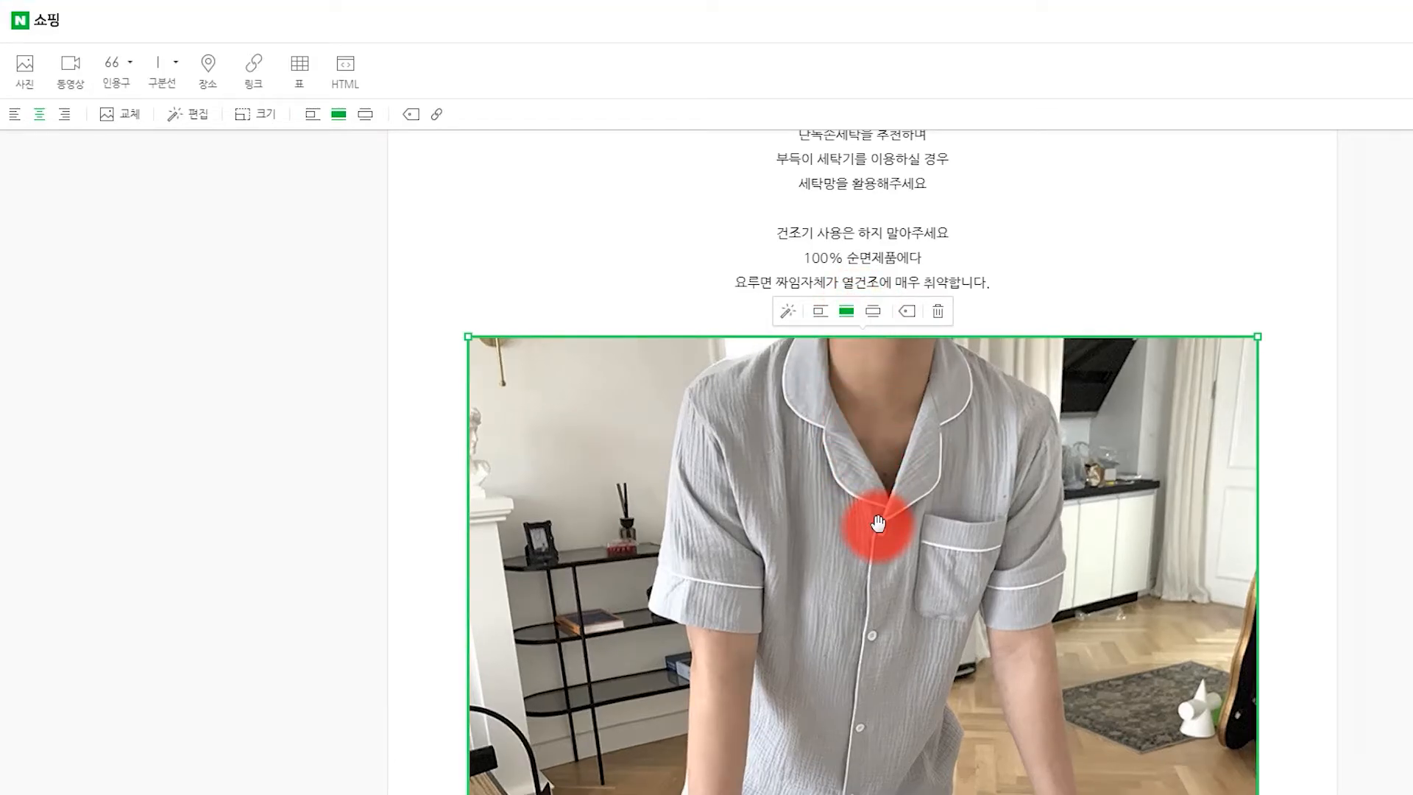
click(873, 316)
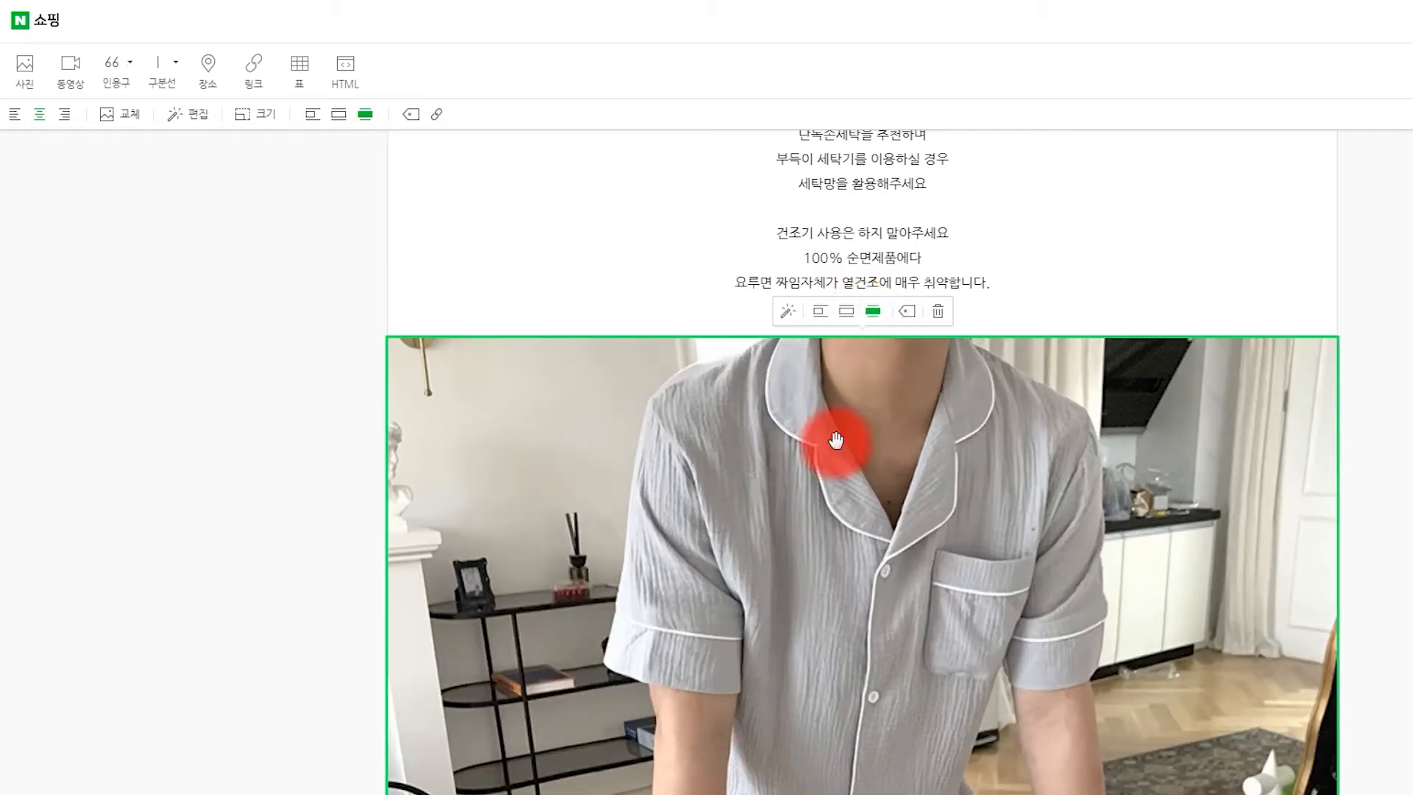
Compare the full-width photo with the one below it, and switch it back to the middle width layout.
scroll(1057, 531, down, 5)
scroll(1057, 531, down, 10)
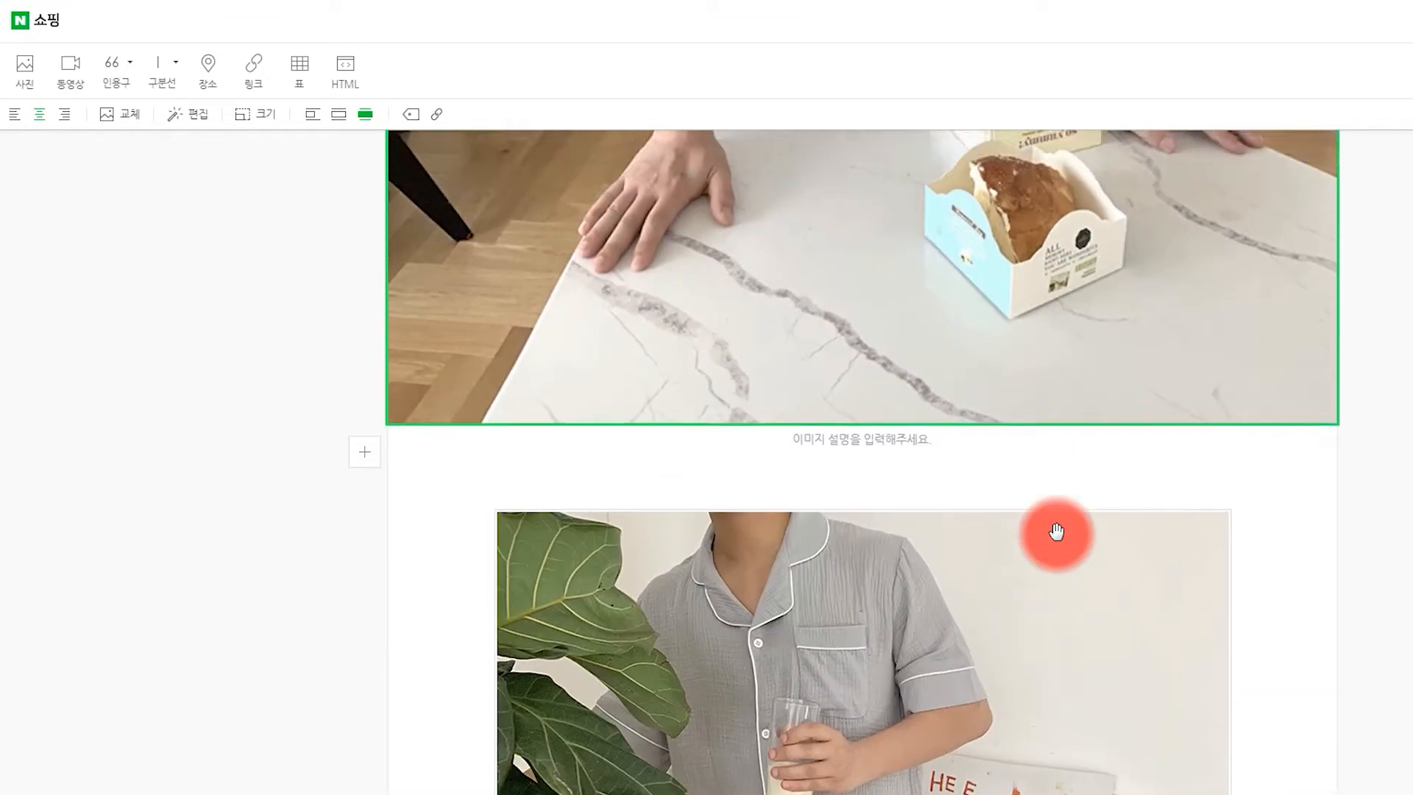
click(1057, 532)
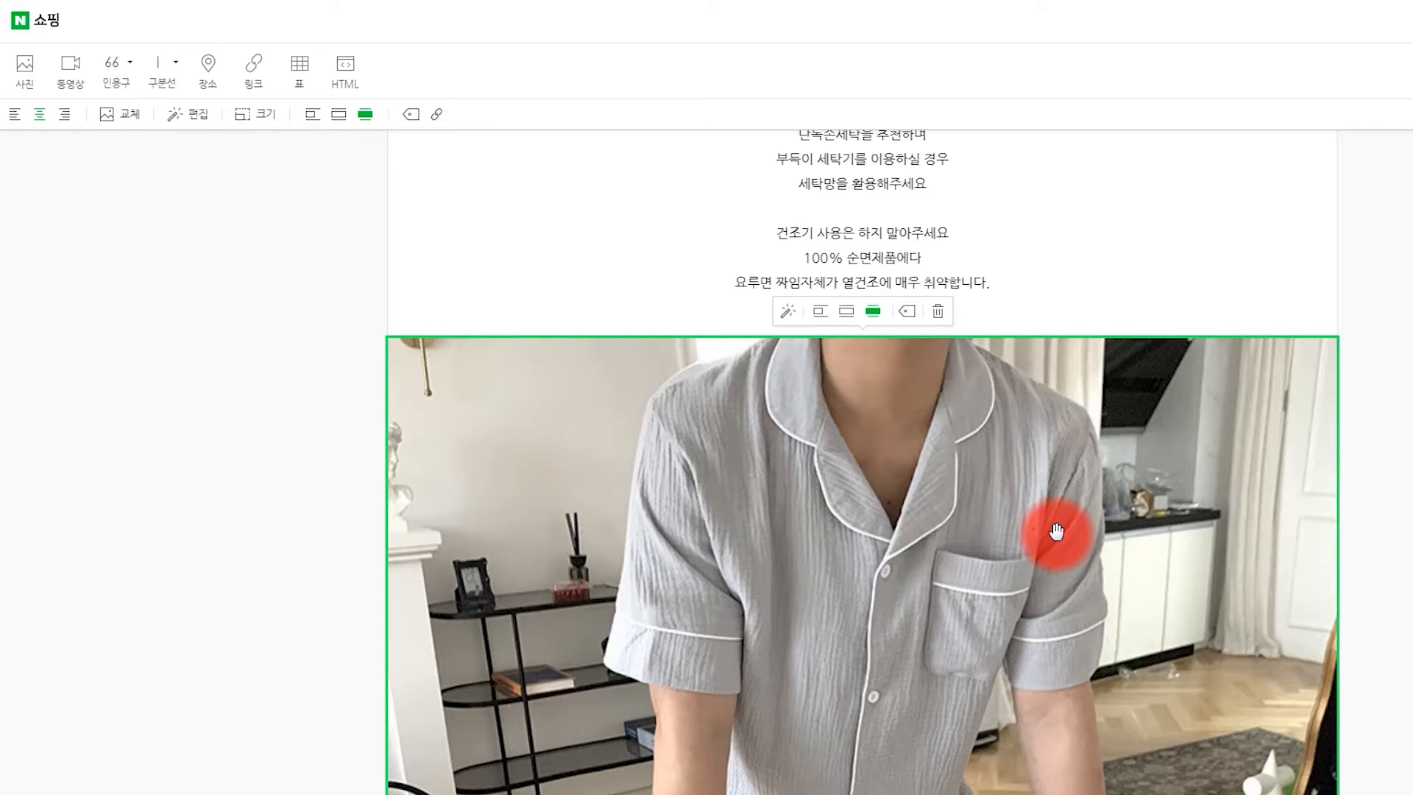
click(846, 313)
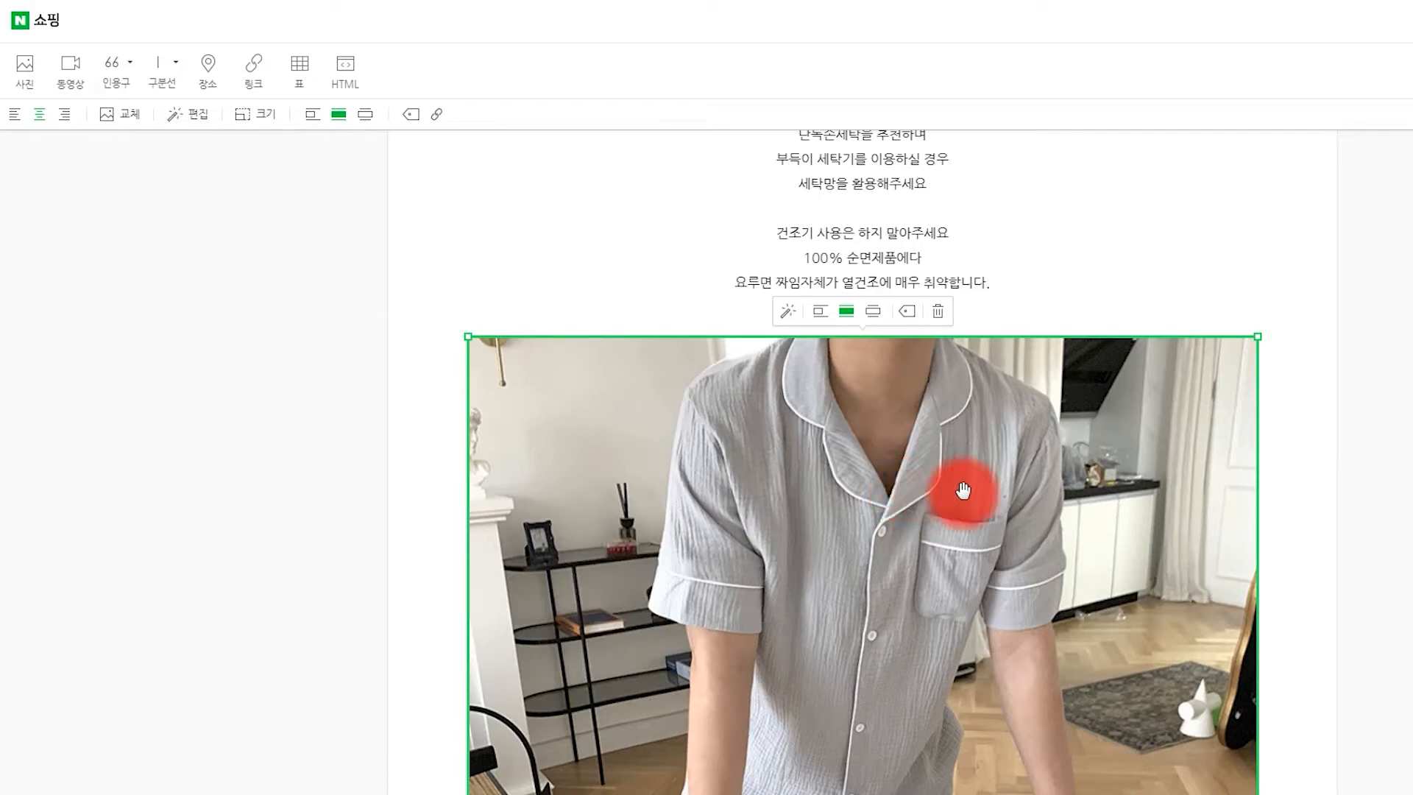
click(955, 579)
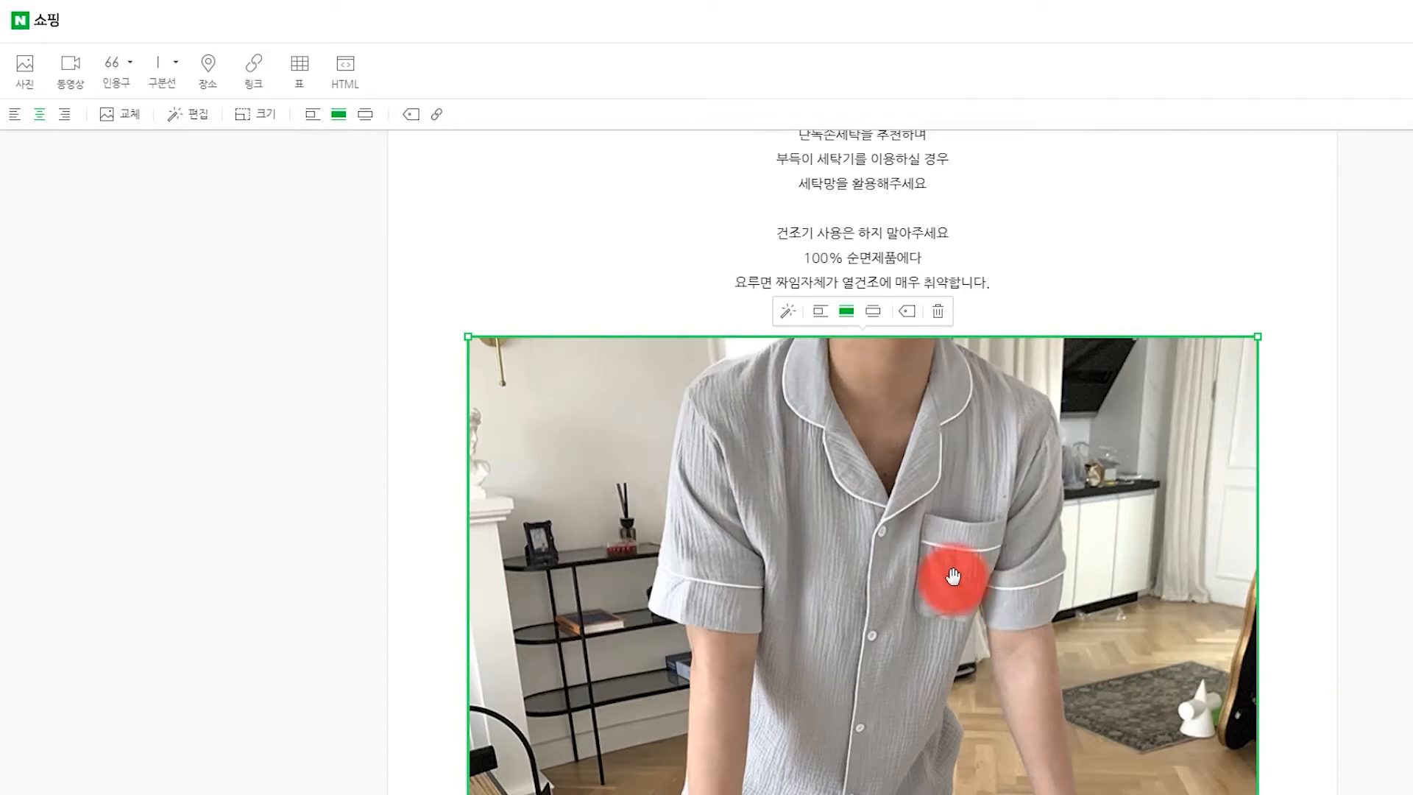
click(832, 495)
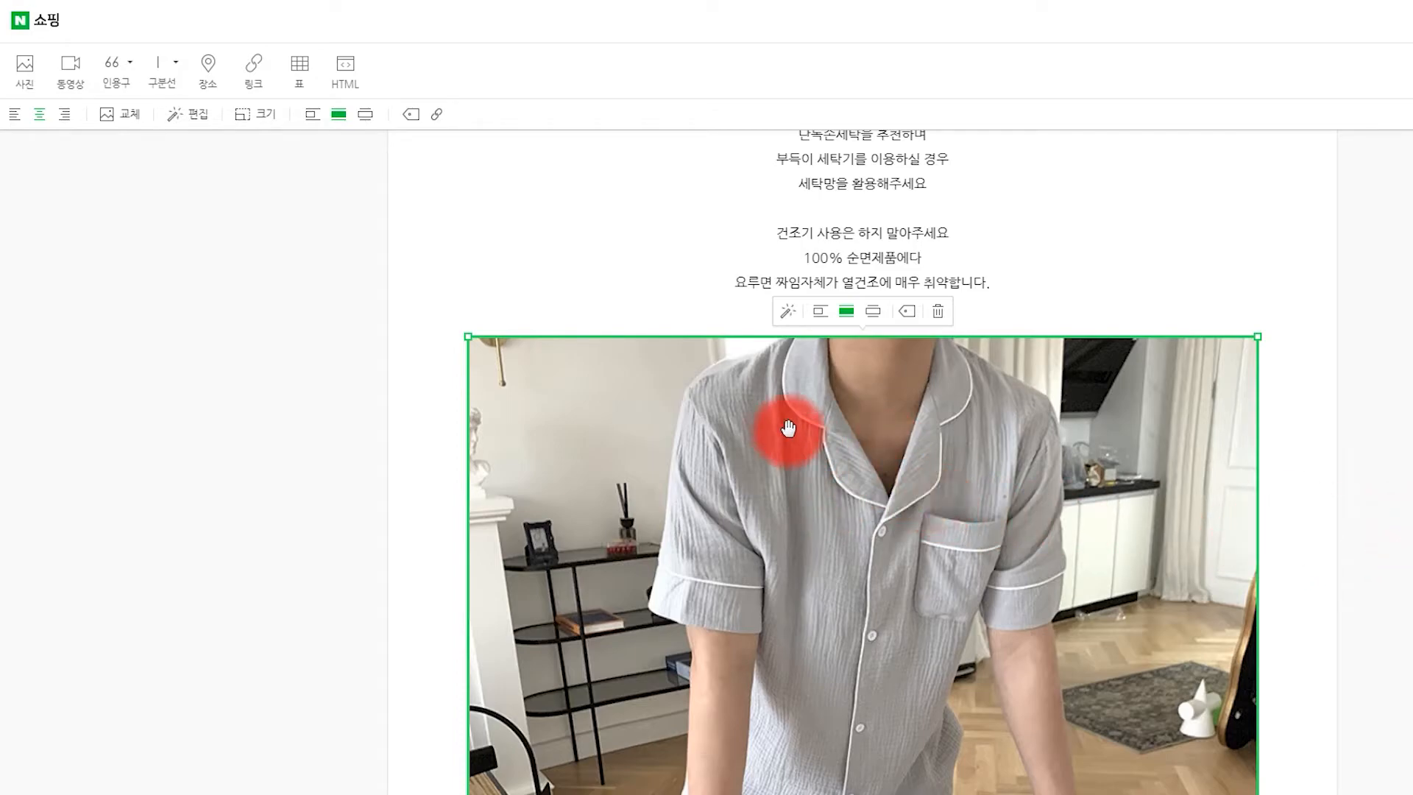
Open the first photo below the washing notes in the image editor with cropping active.
click(783, 315)
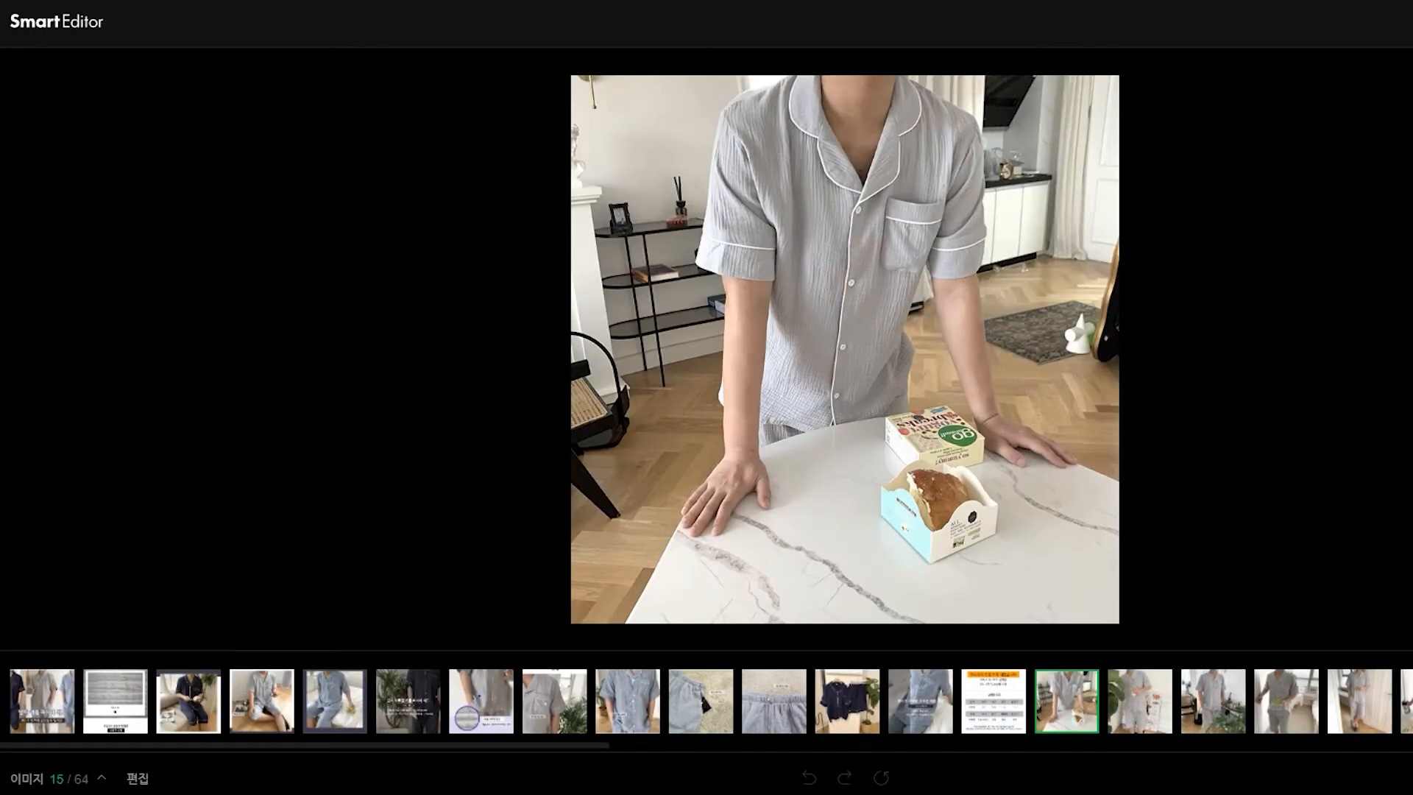
mouse_move(1004, 619)
mouse_down()
mouse_move(857, 454)
mouse_move(1006, 624)
mouse_up()
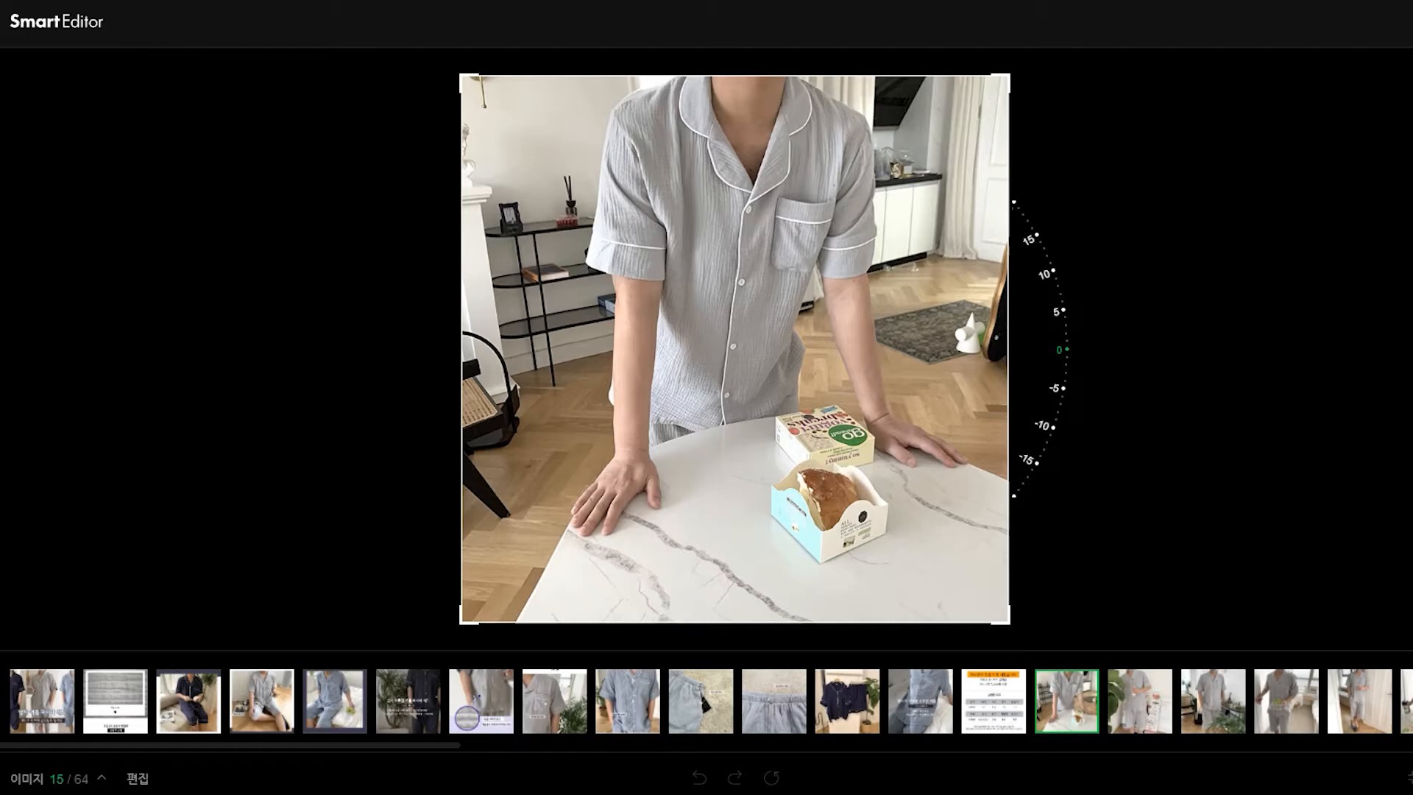
Try a mosaic blur over the food boxes on the table and remove it.
click(1410, 220)
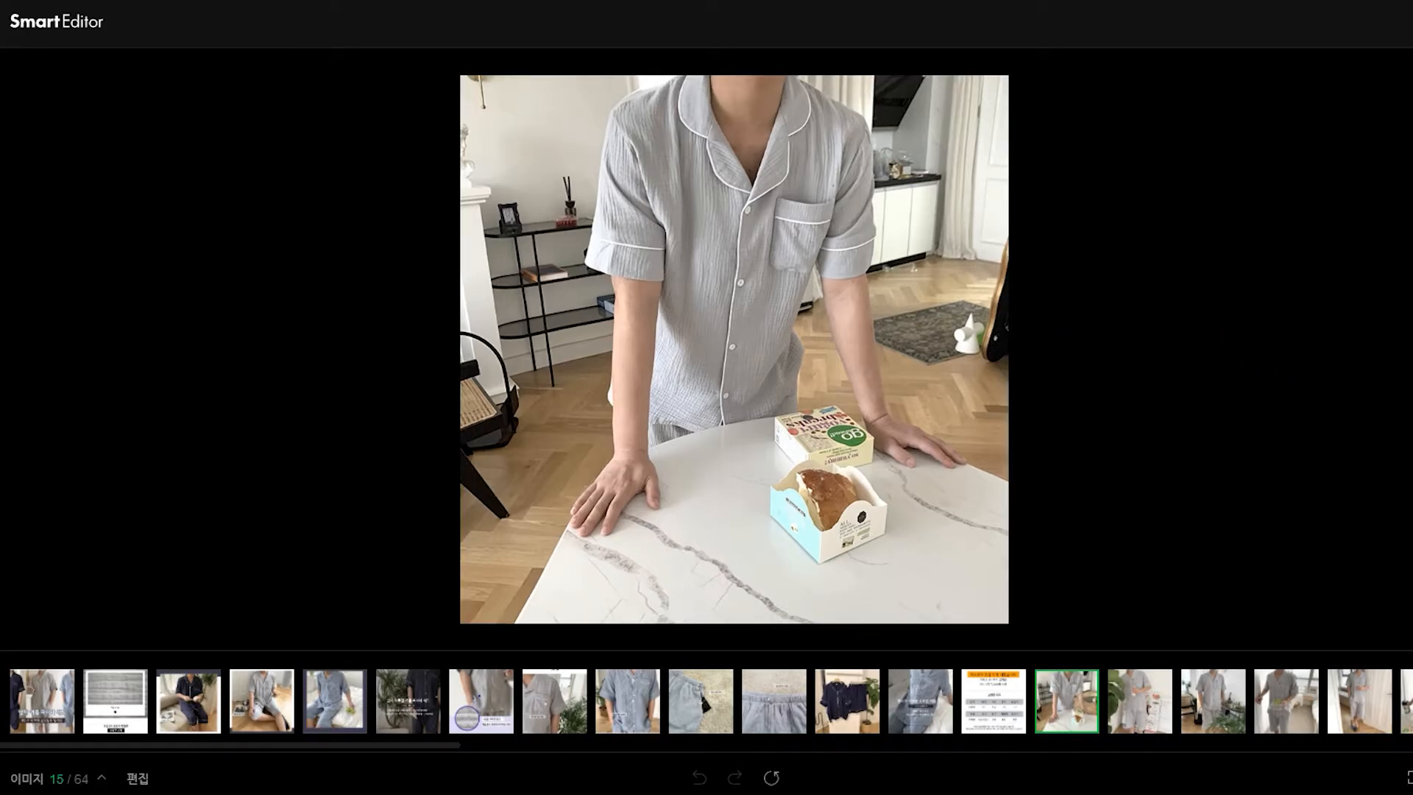
drag(747, 389, 881, 566)
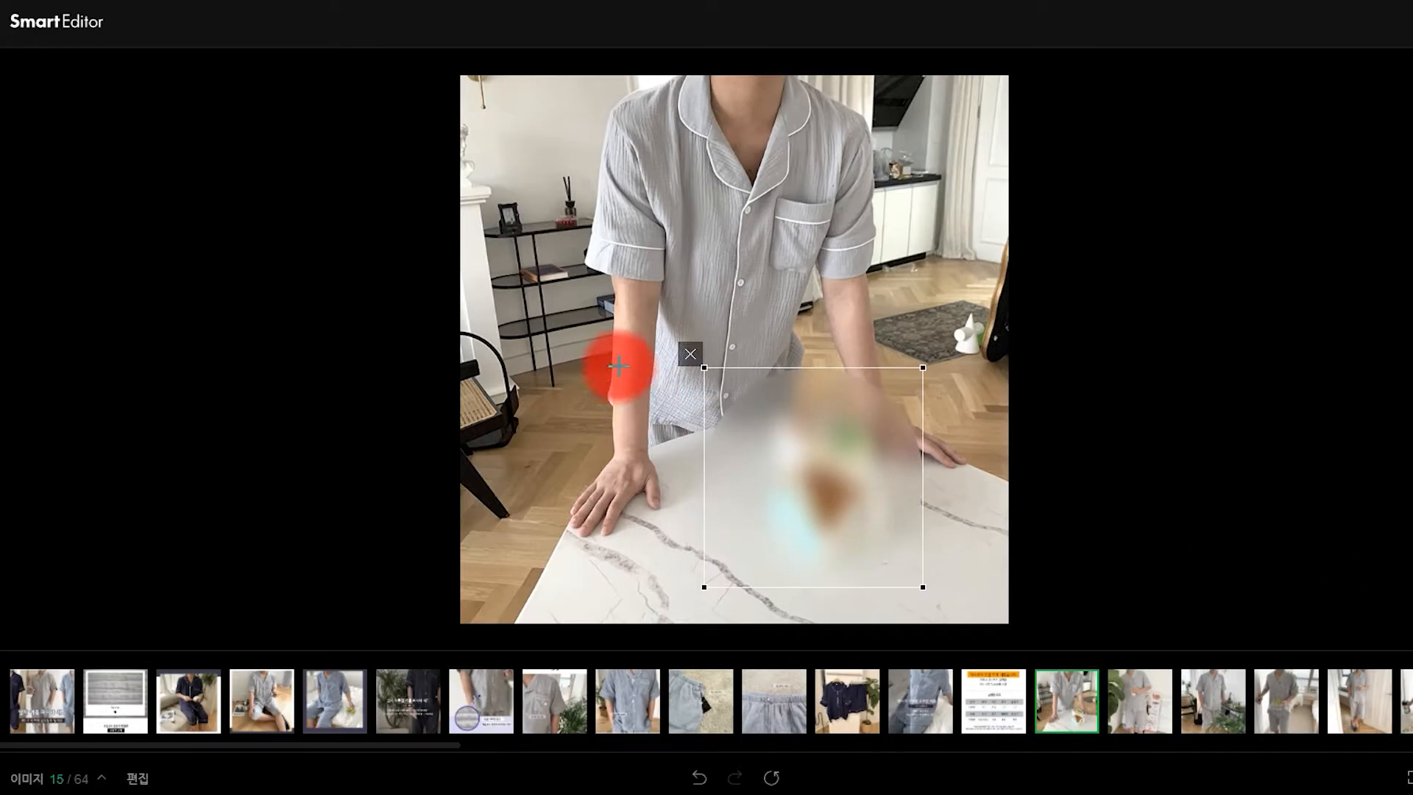
click(691, 354)
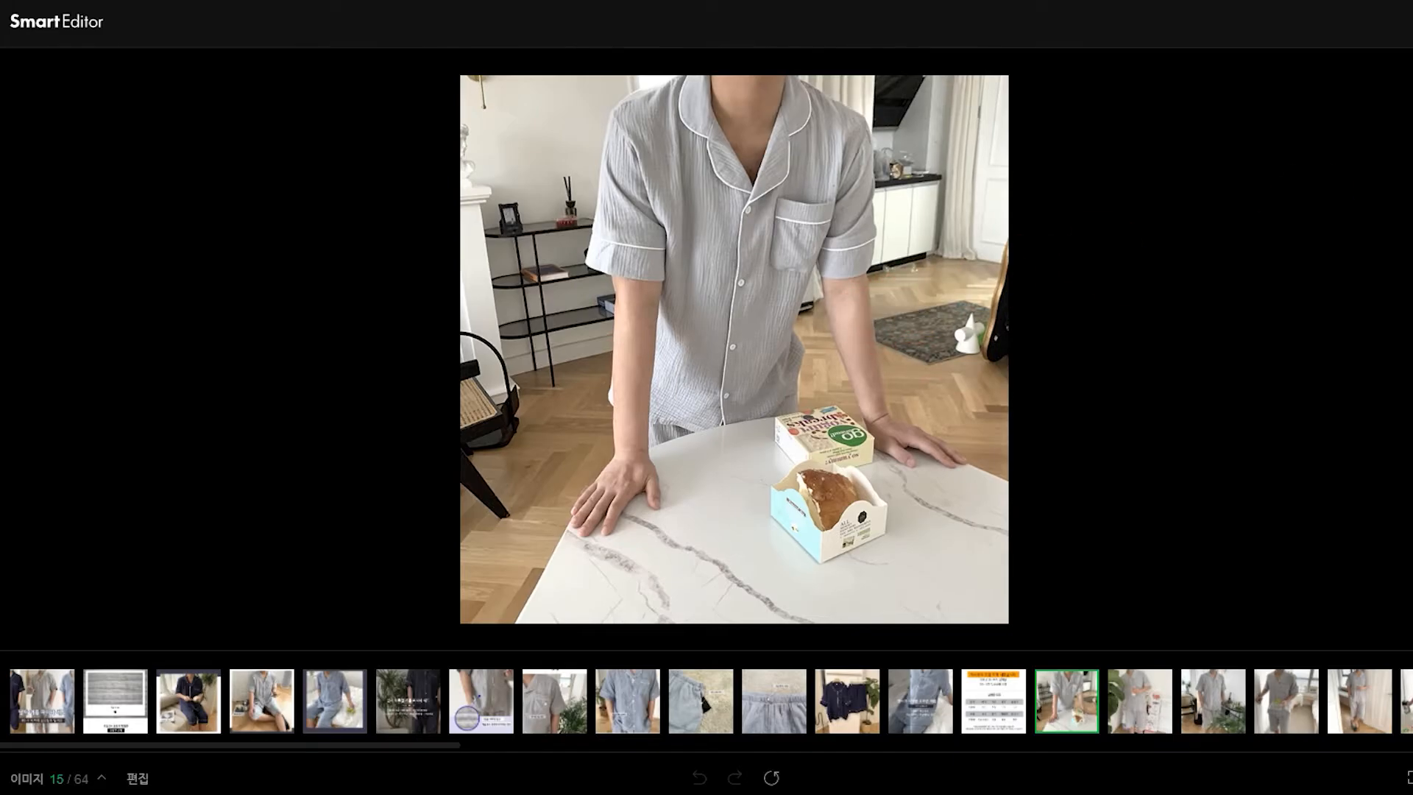
Crop a strip off the photo's right and bottom edges, and save the edited image back into the description.
drag(1009, 621, 969, 562)
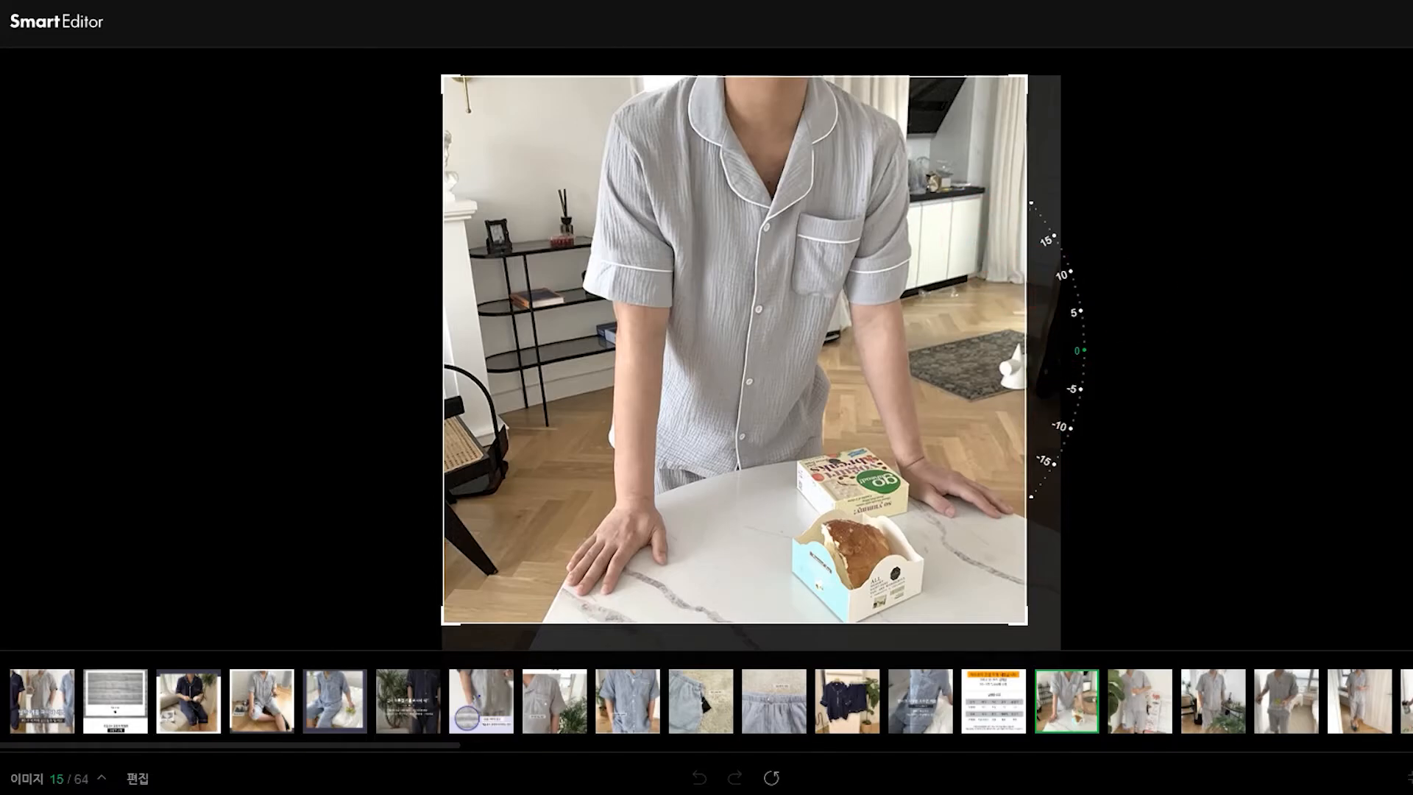
click(1315, 440)
click(895, 307)
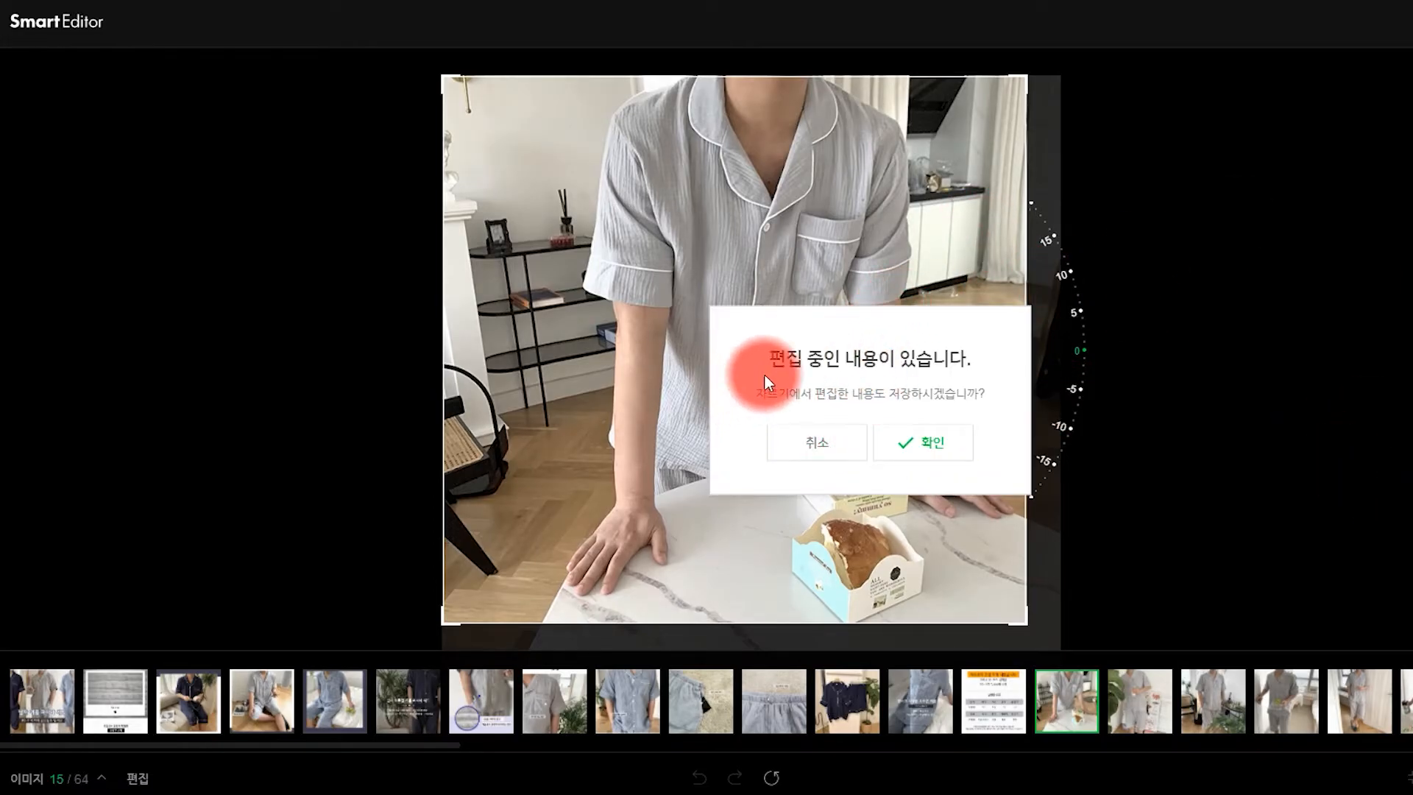
click(912, 443)
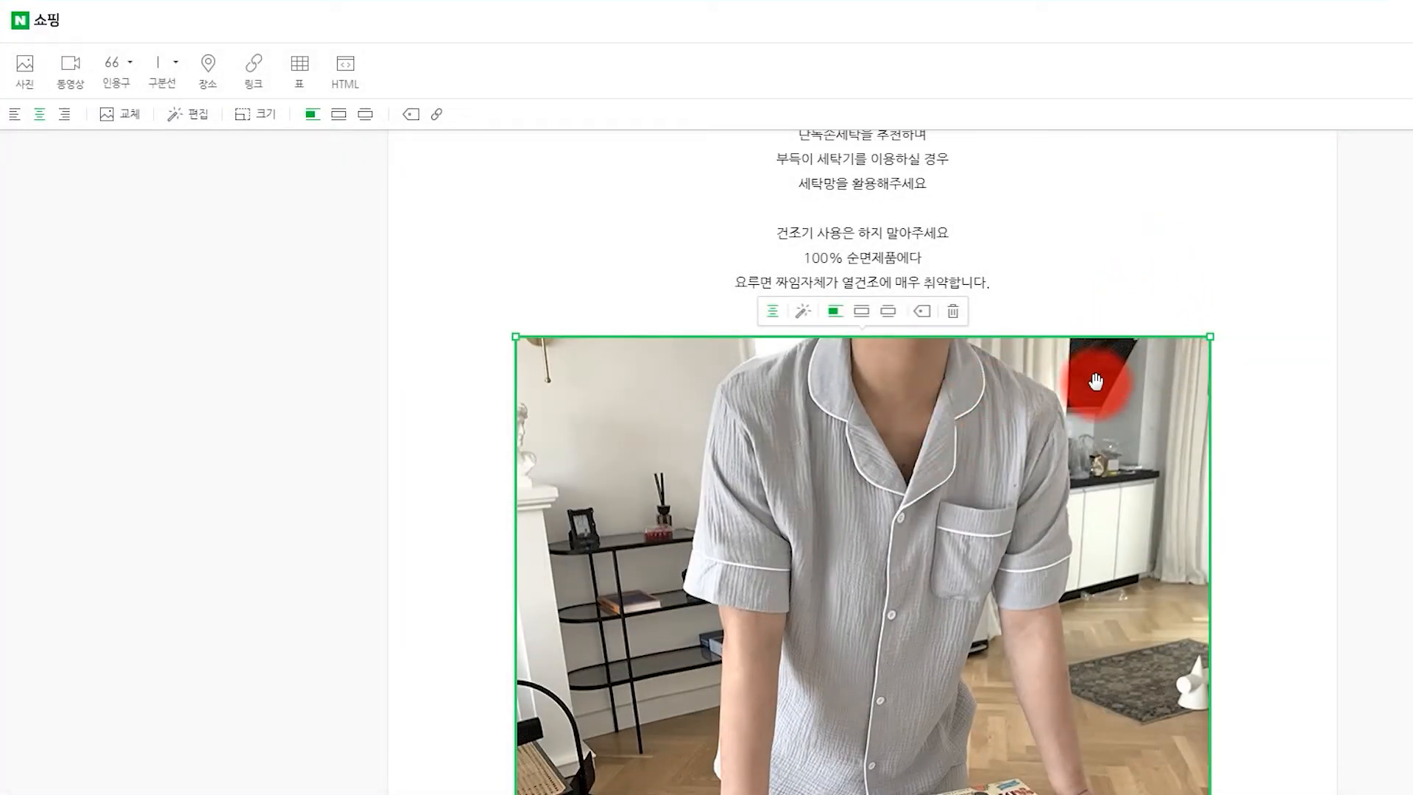
scroll(1094, 384, down, 3)
scroll(1094, 383, up, 1)
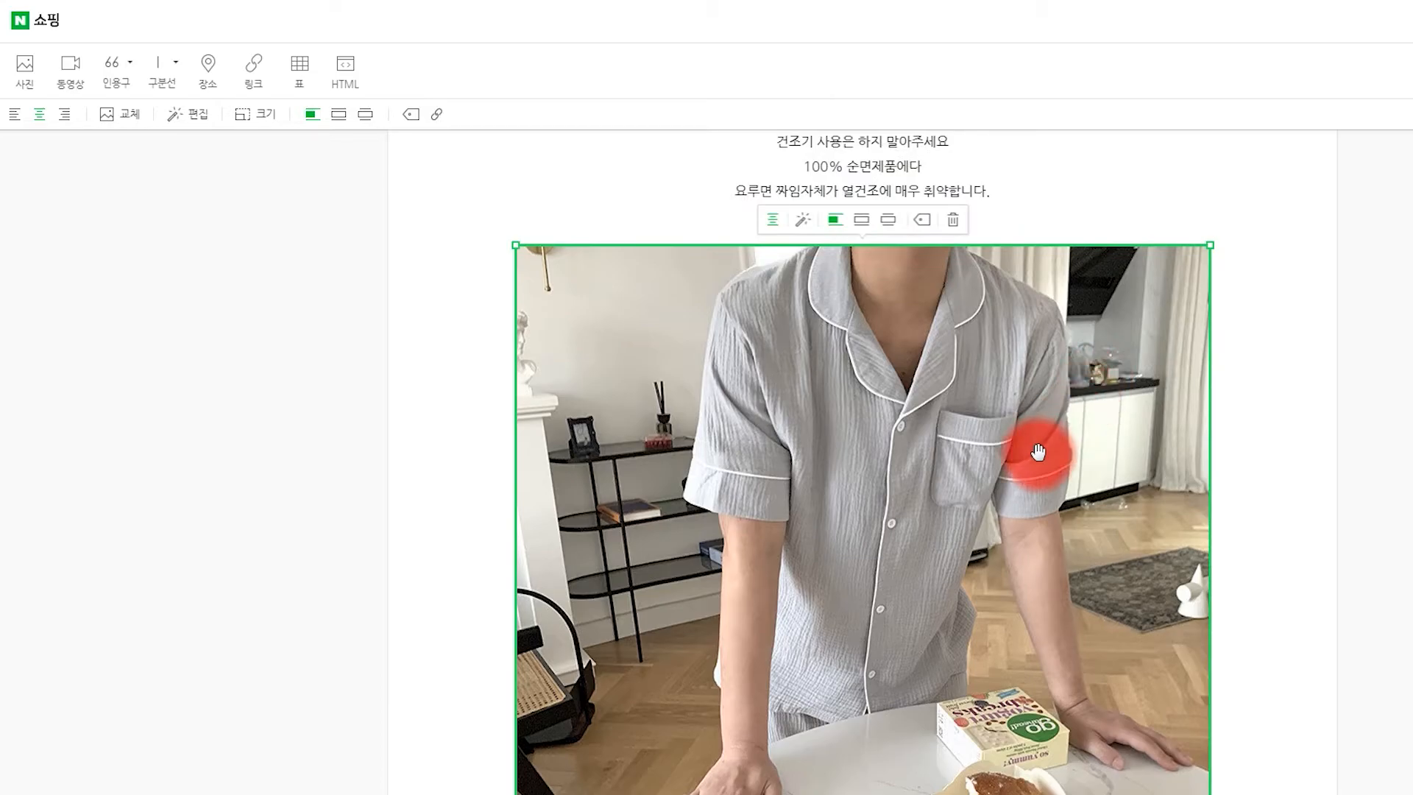
Apply the middle width layout to the first two photos below the washing notes.
scroll(1041, 452, down, 5)
scroll(1029, 449, up, 5)
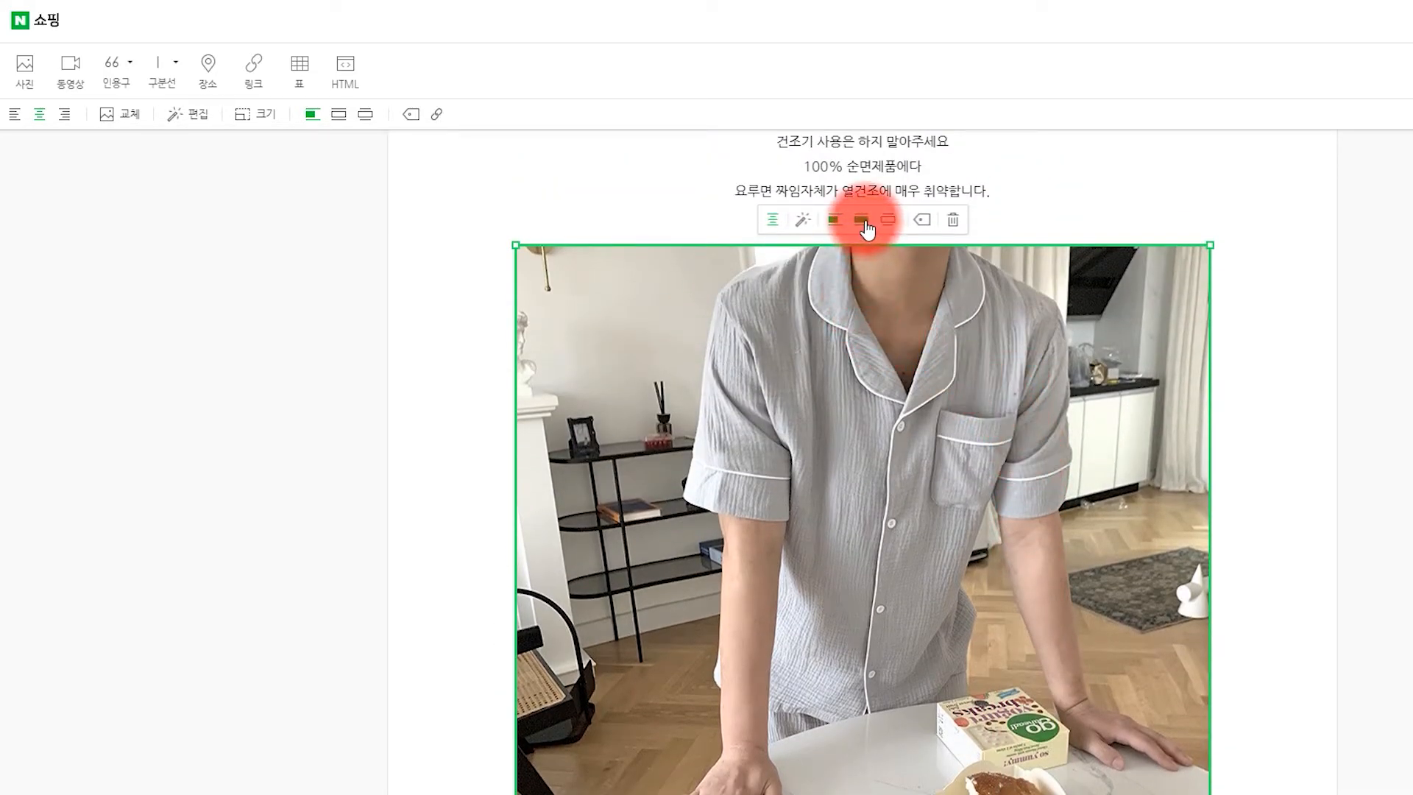
click(862, 220)
scroll(912, 397, down, 6)
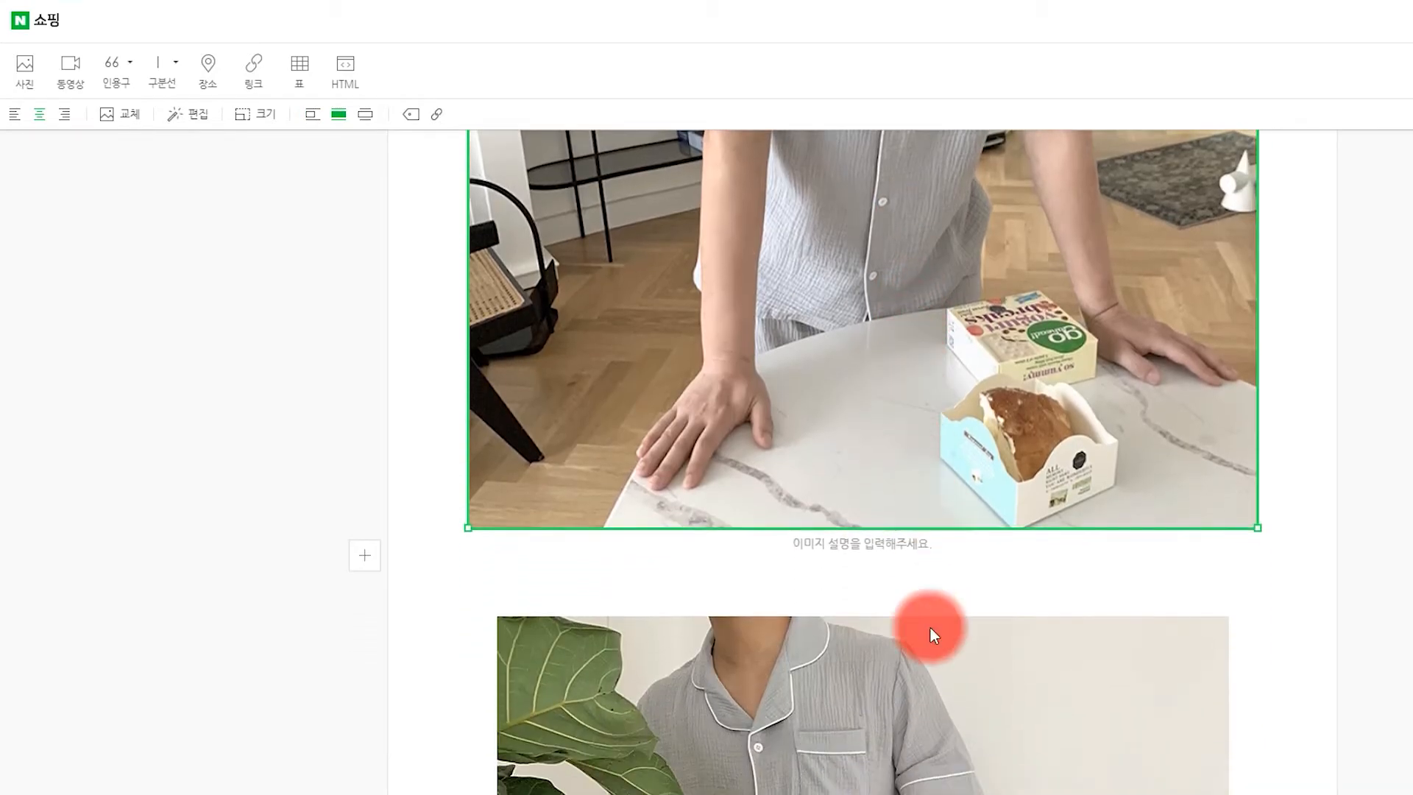
click(937, 691)
click(863, 565)
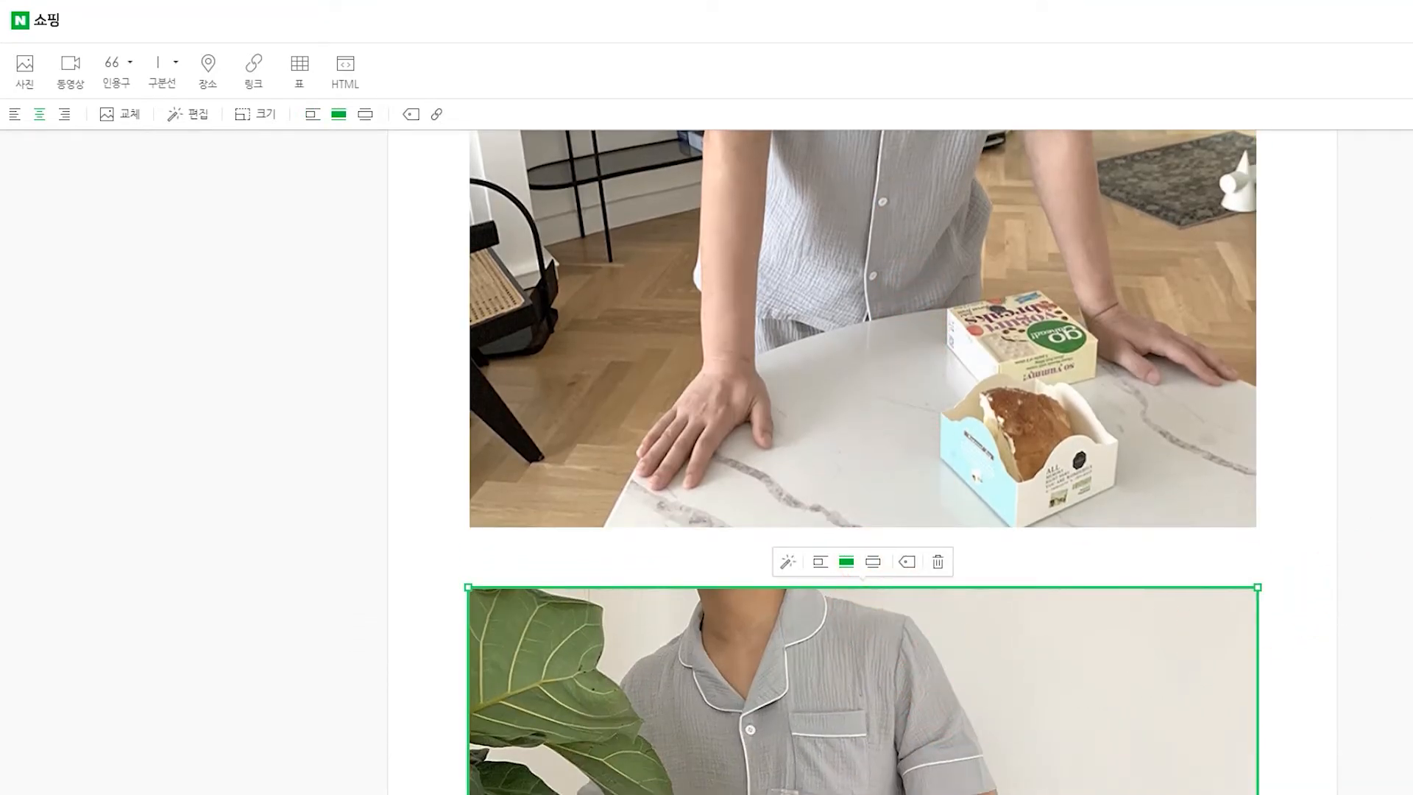
Compare the width and spacing of the first two photos below the washing notes.
click(1234, 569)
scroll(987, 508, up, 4)
scroll(984, 498, up, 4)
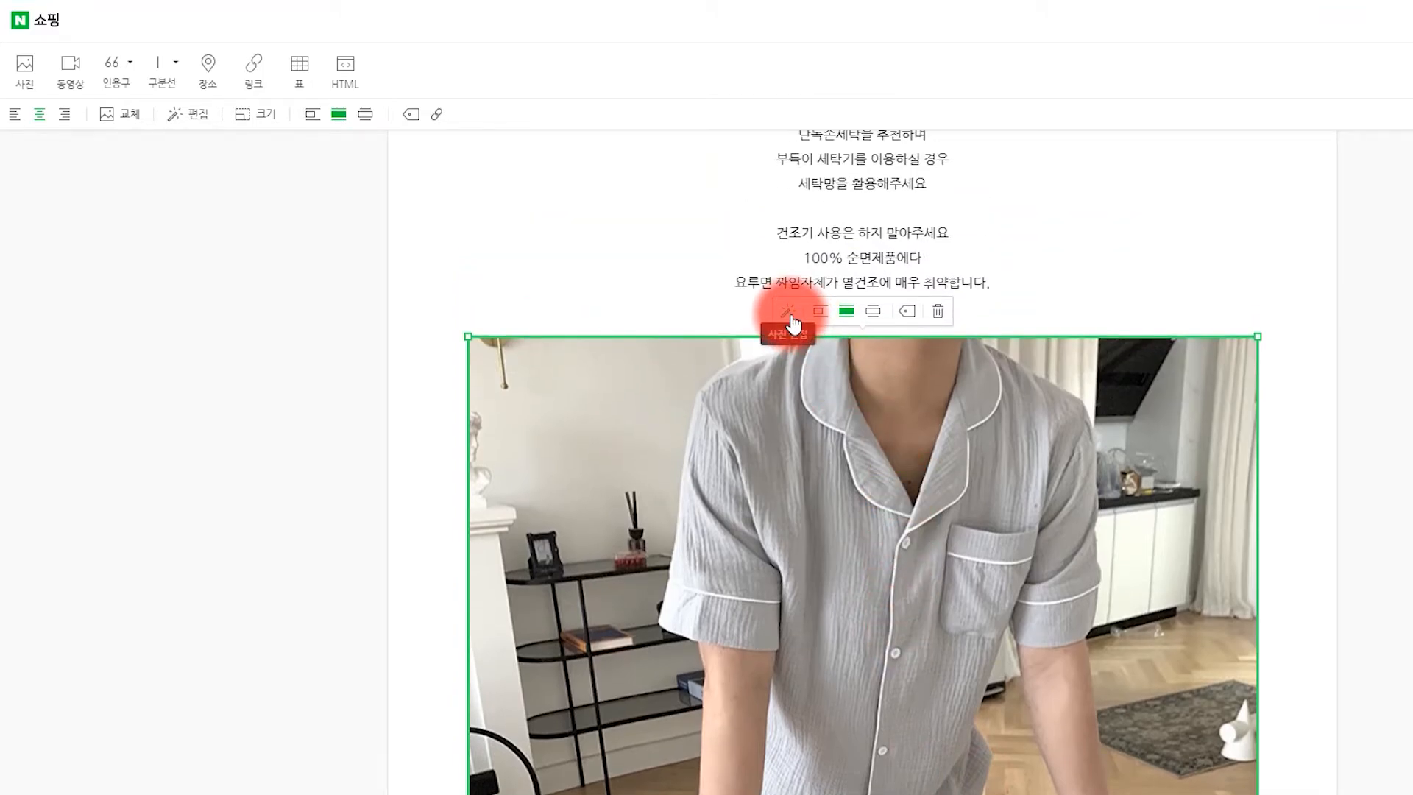
scroll(921, 451, down, 7)
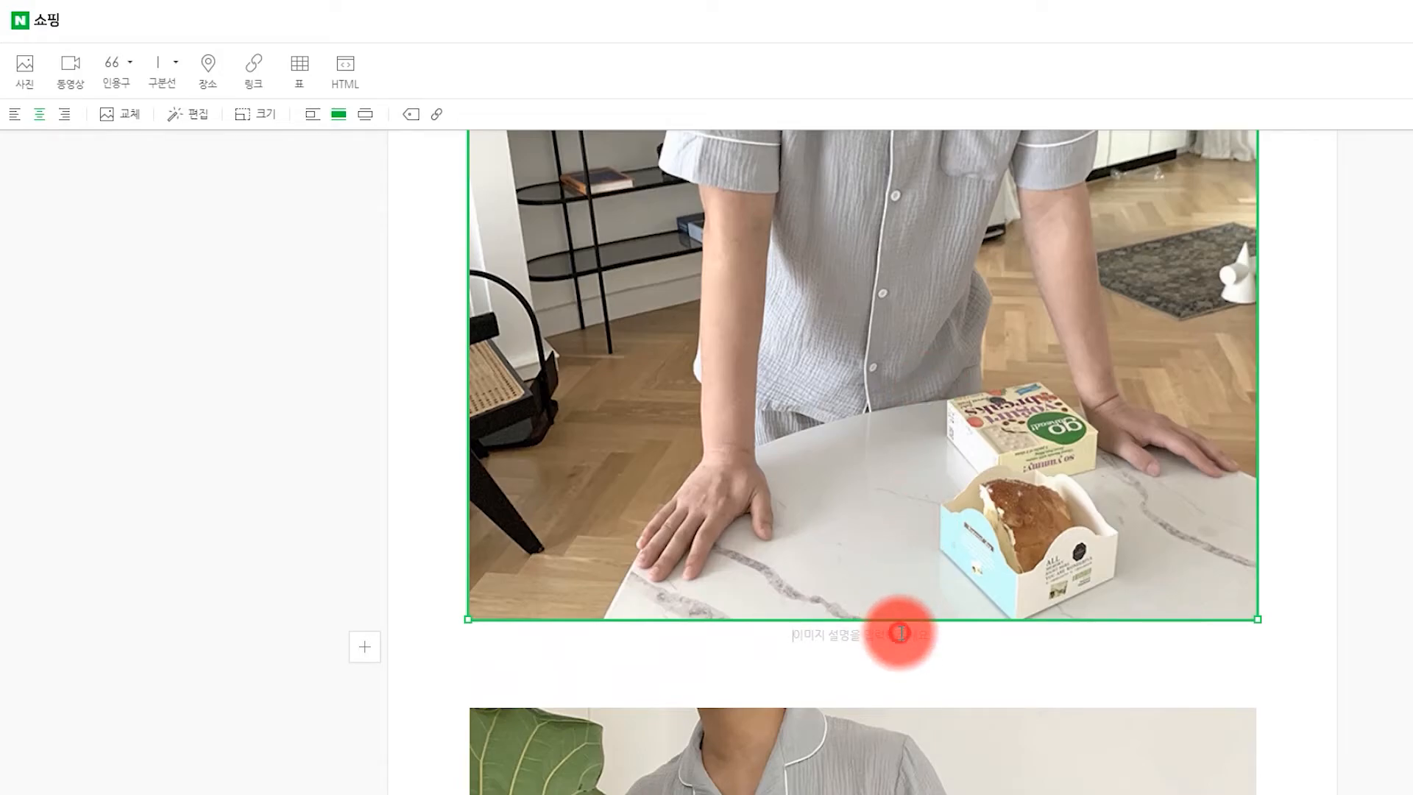
click(900, 633)
click(915, 425)
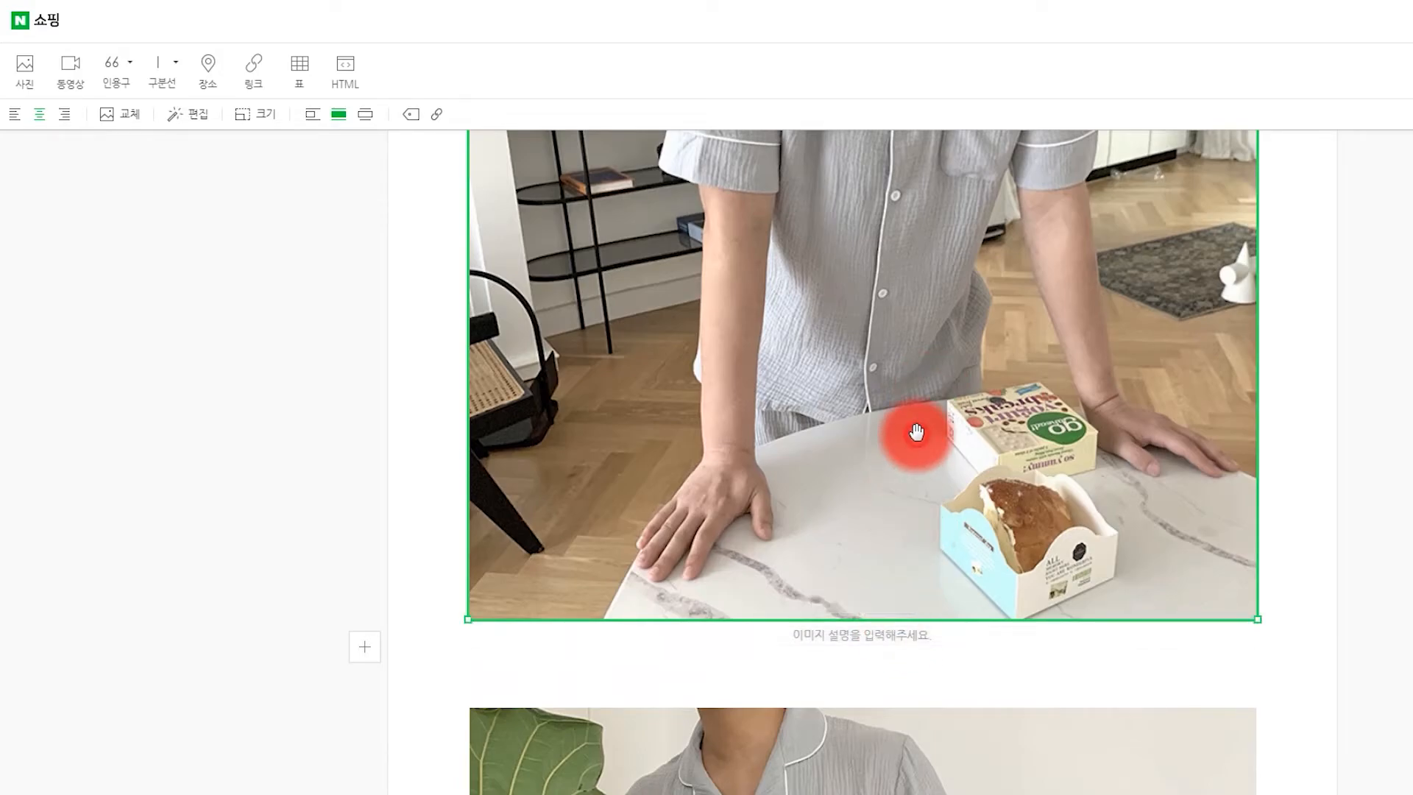
scroll(915, 438, down, 5)
click(915, 451)
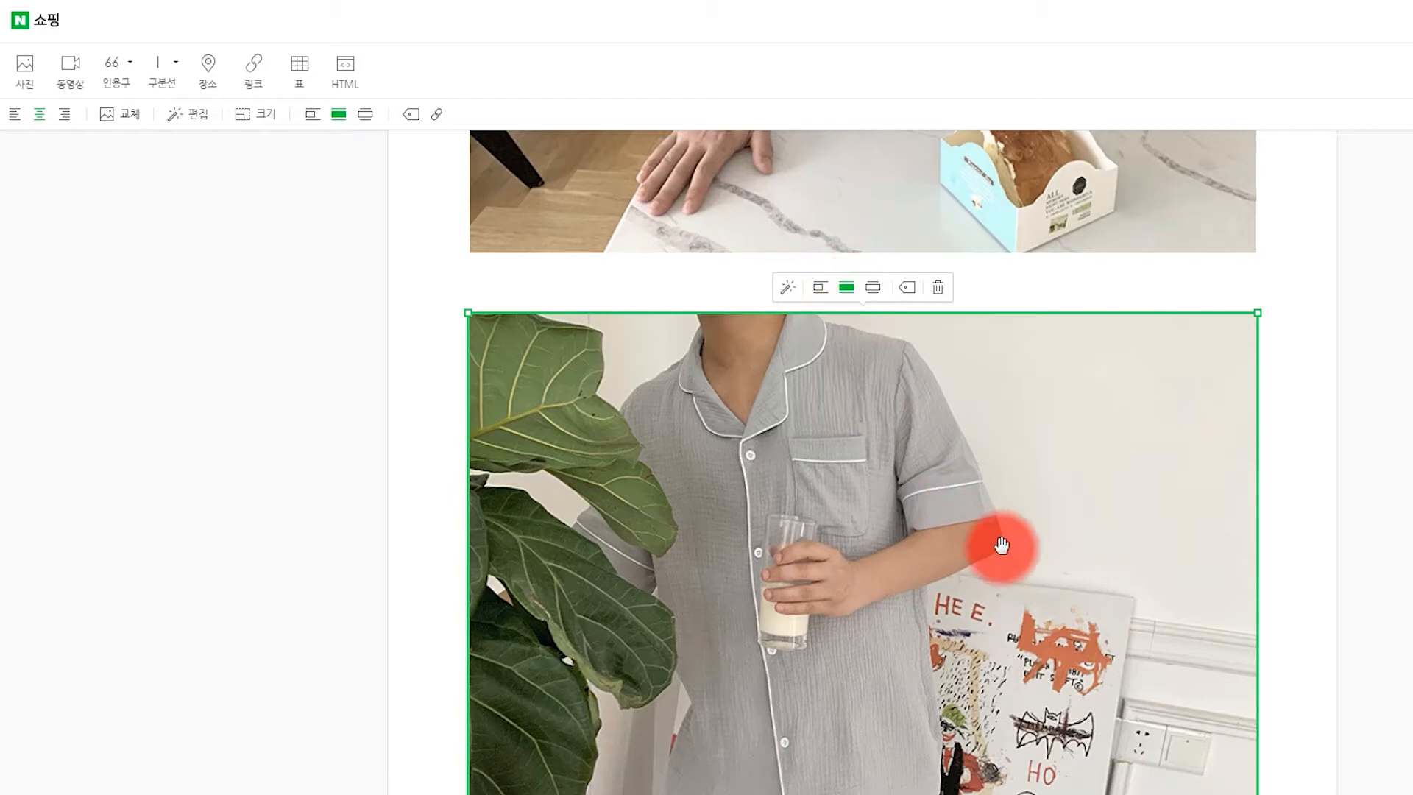
scroll(1075, 489, up, 4)
click(984, 390)
click(986, 623)
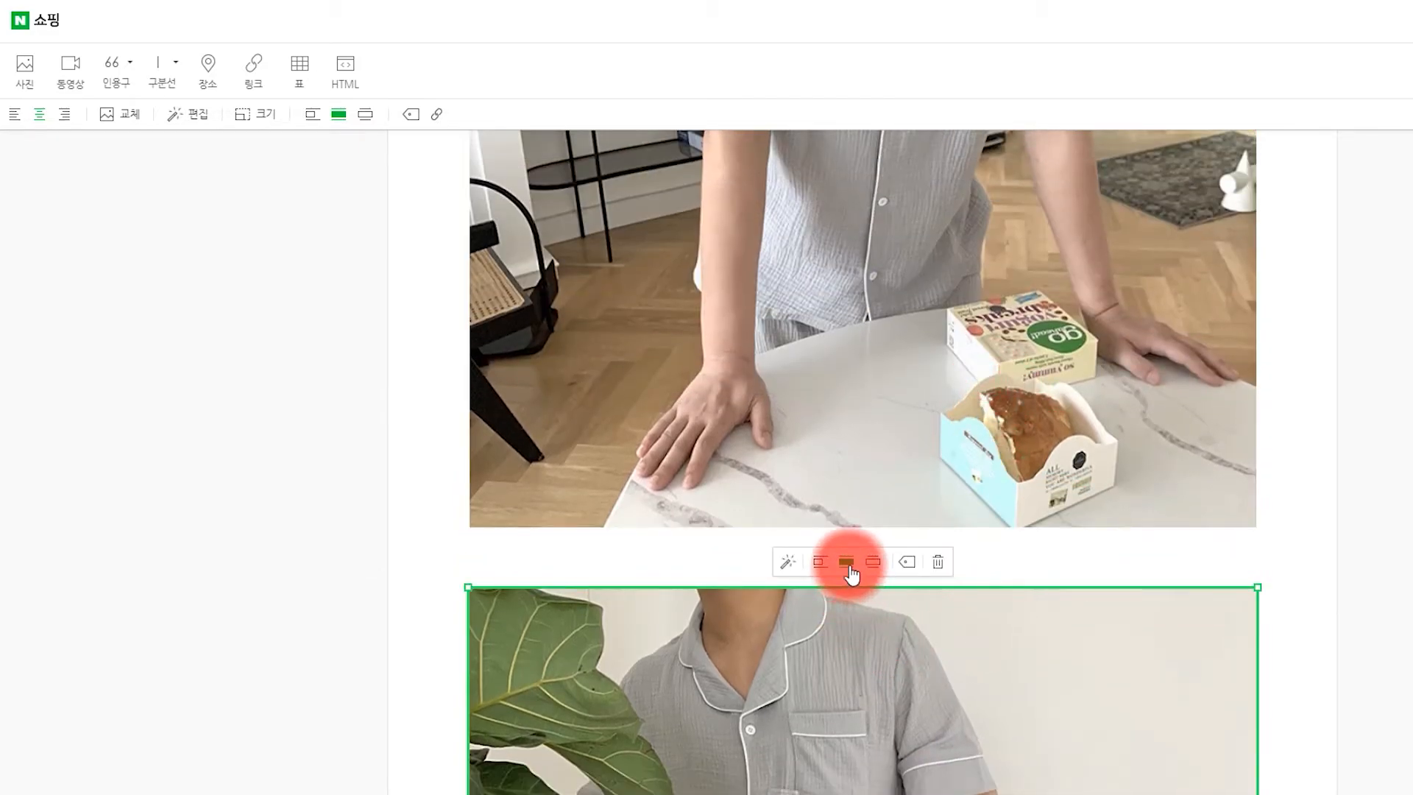
scroll(1009, 700, down, 5)
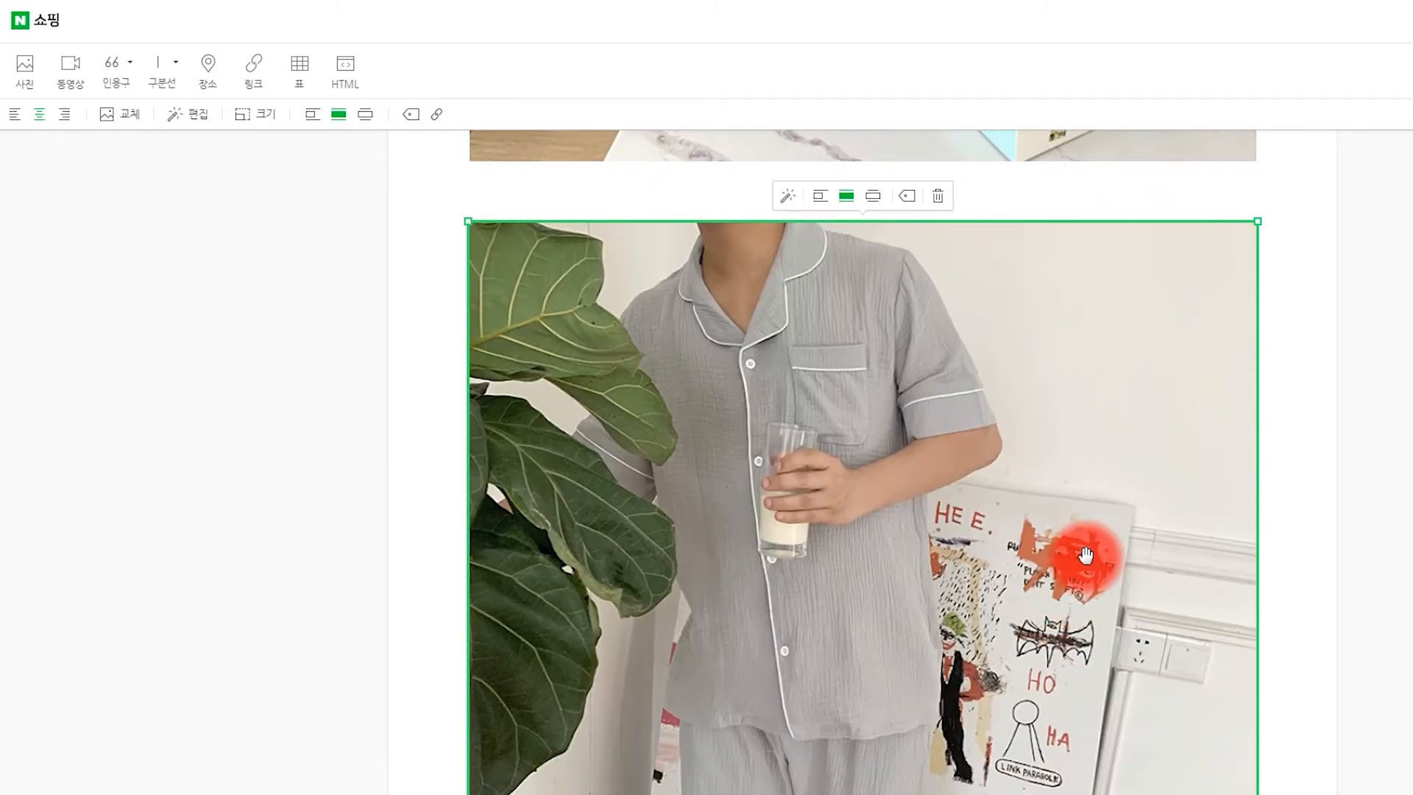
Apply the middle width layout to the third photo and the grapes photo below the washing notes.
scroll(1085, 555, down, 6)
click(973, 716)
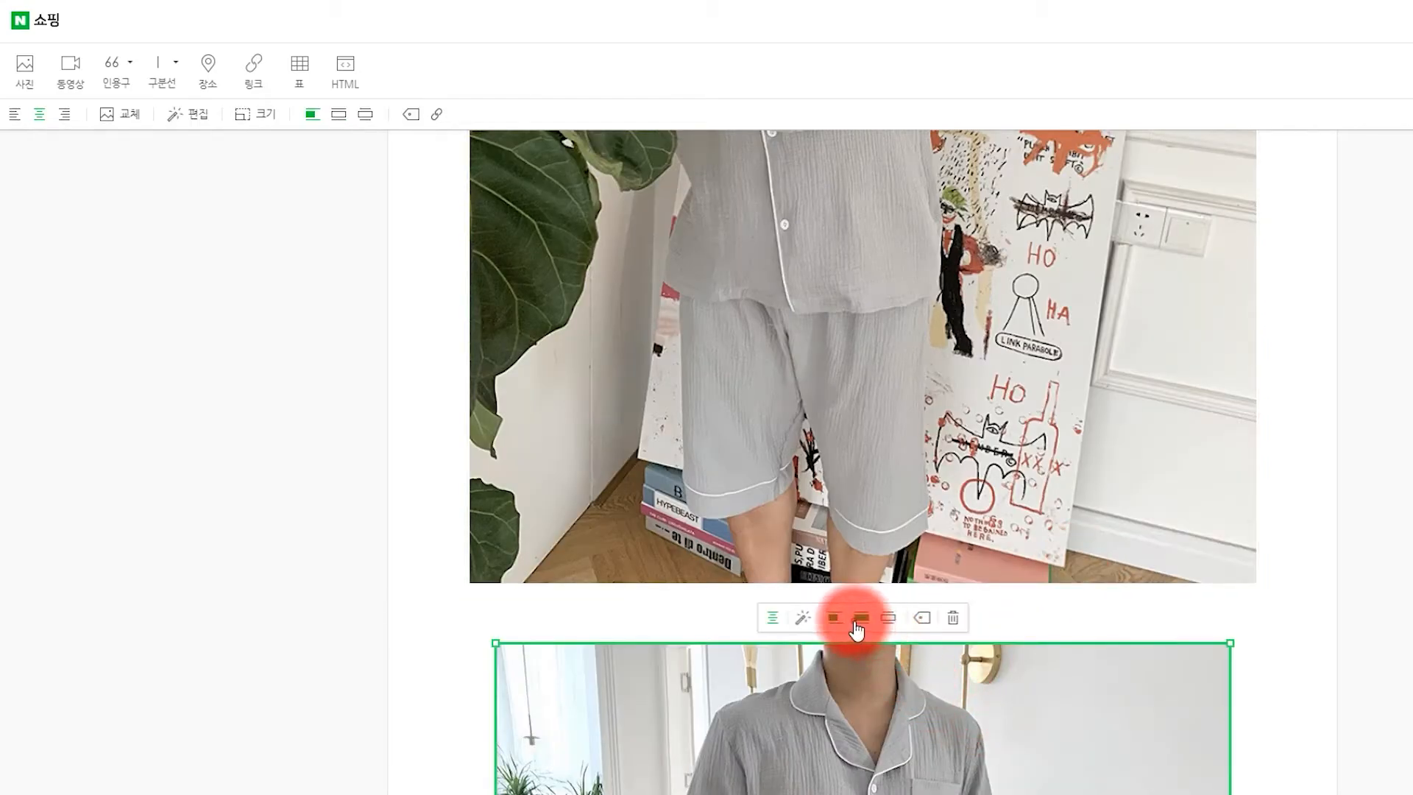
click(860, 621)
scroll(975, 662, down, 12)
click(961, 582)
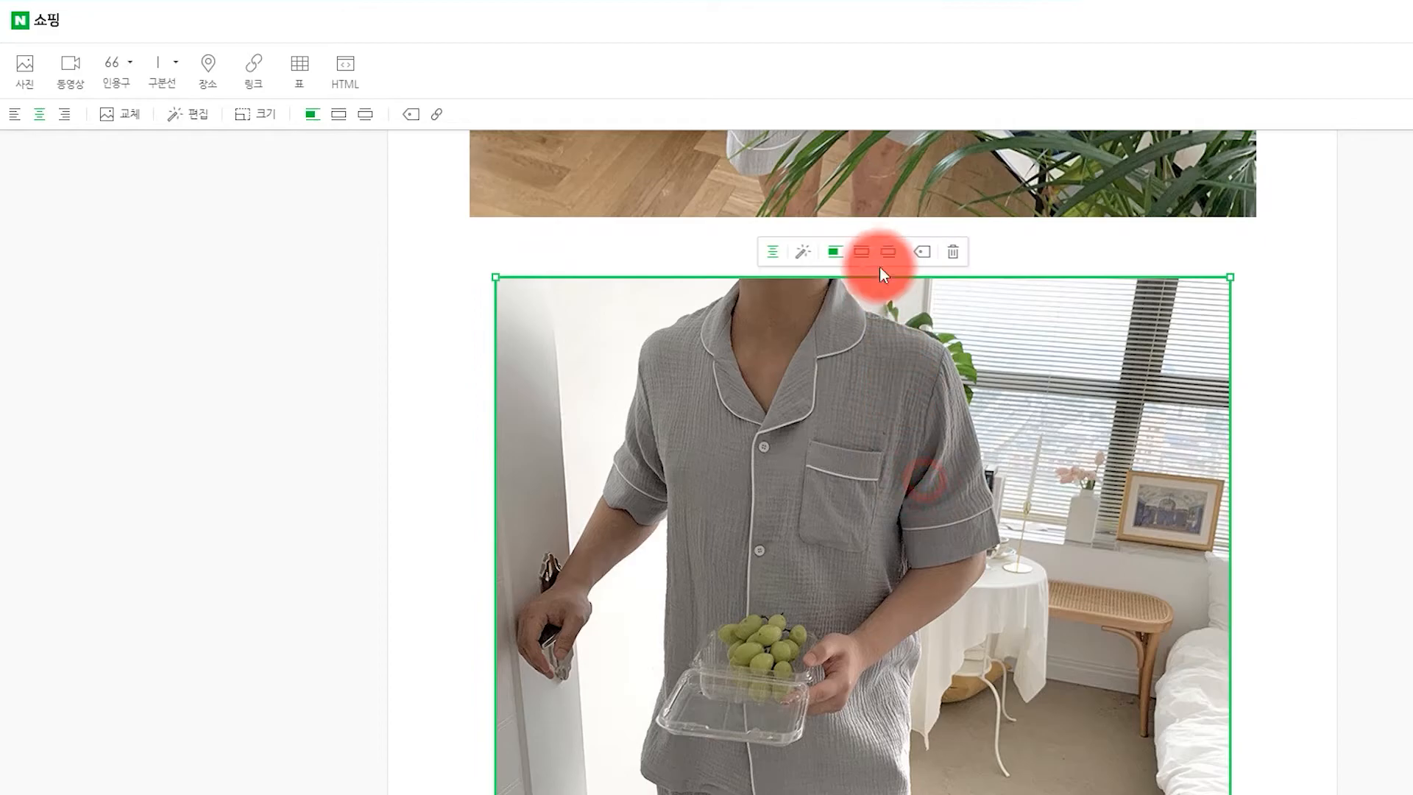
click(858, 246)
Insert a blank line above the photo of the model holding a phone, and give that photo the middle width layout.
scroll(1001, 515, down, 11)
click(957, 577)
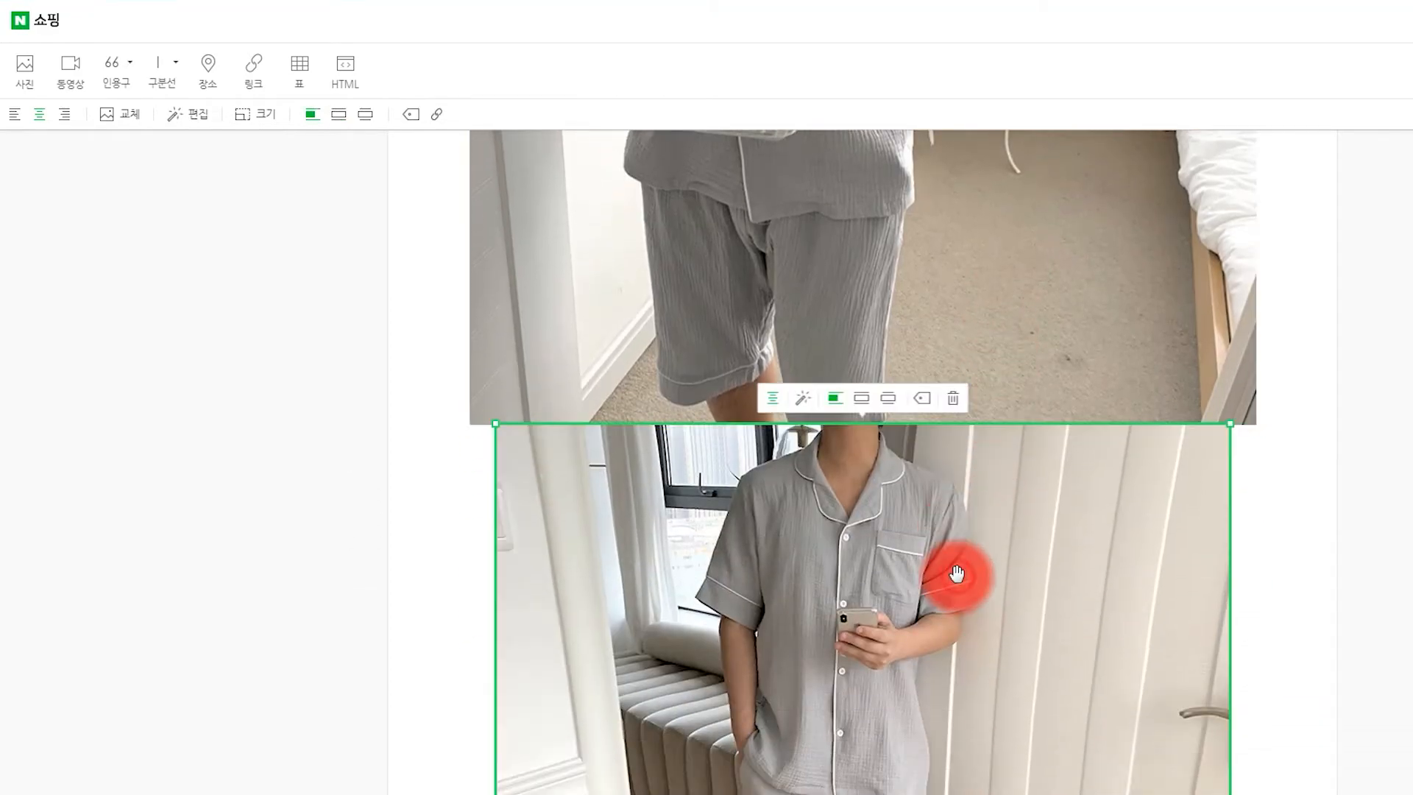
click(961, 296)
click(913, 451)
click(859, 626)
click(865, 461)
scroll(940, 591, down, 9)
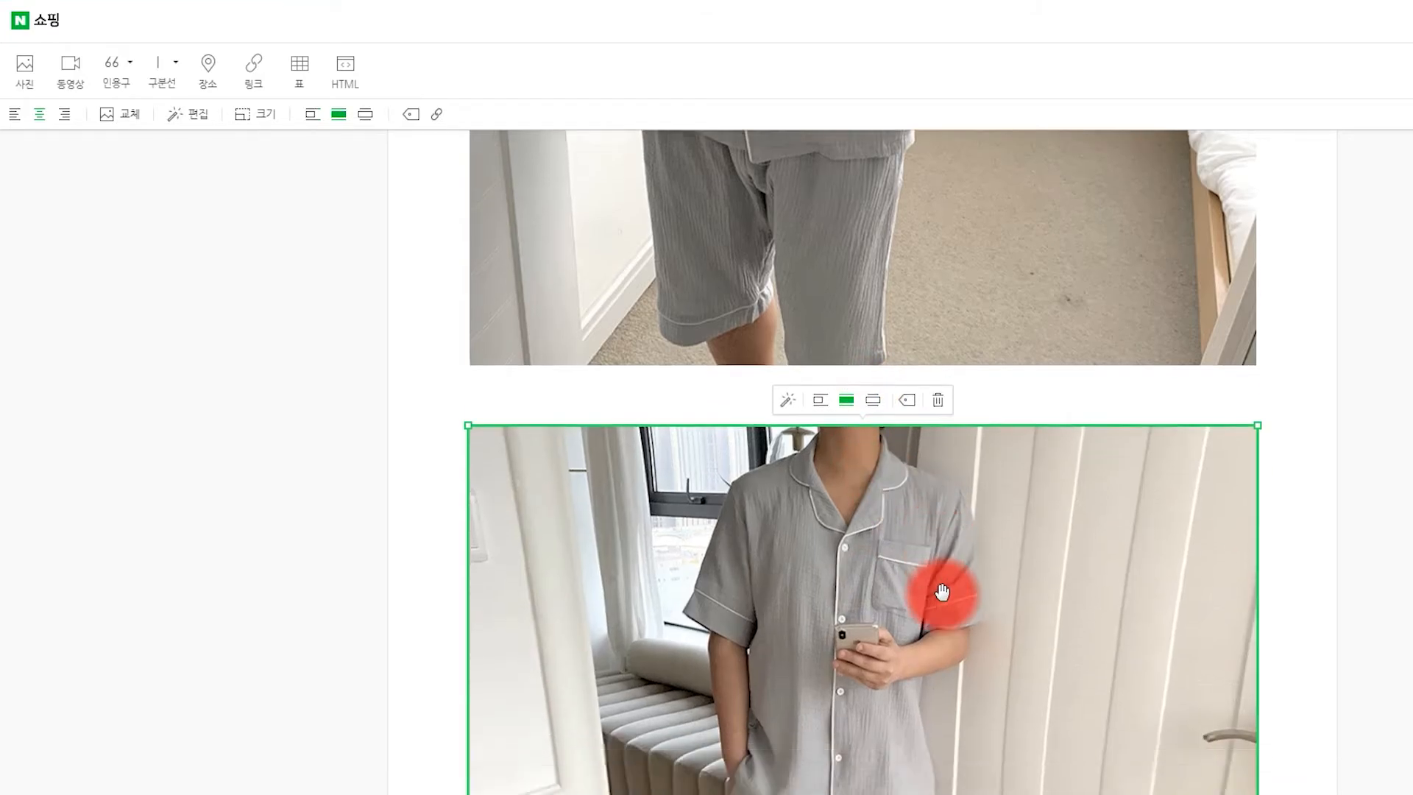
Add a blank line below the phone photo, and apply the middle width layout to the milk carton photo.
key(Return)
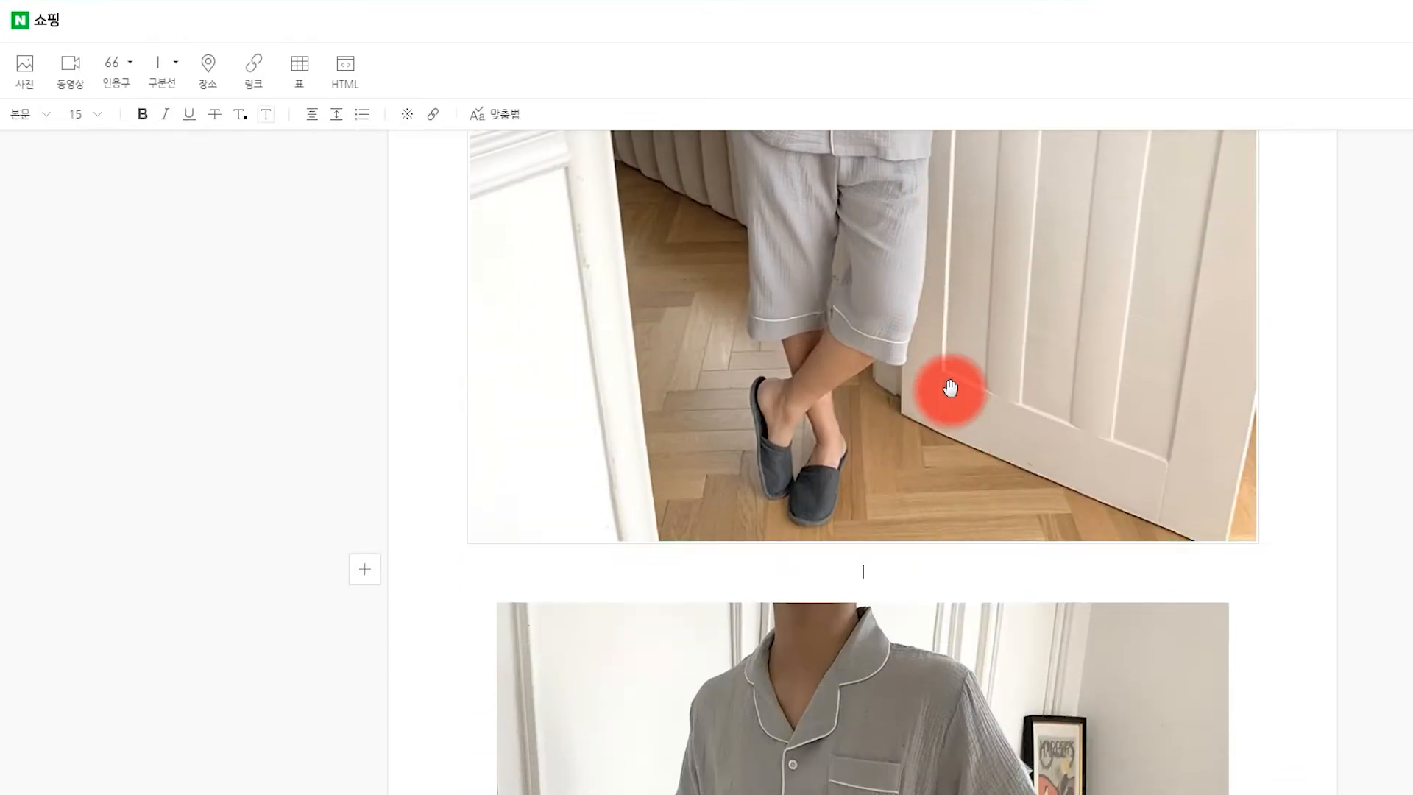
click(907, 640)
click(848, 575)
scroll(951, 657, down, 5)
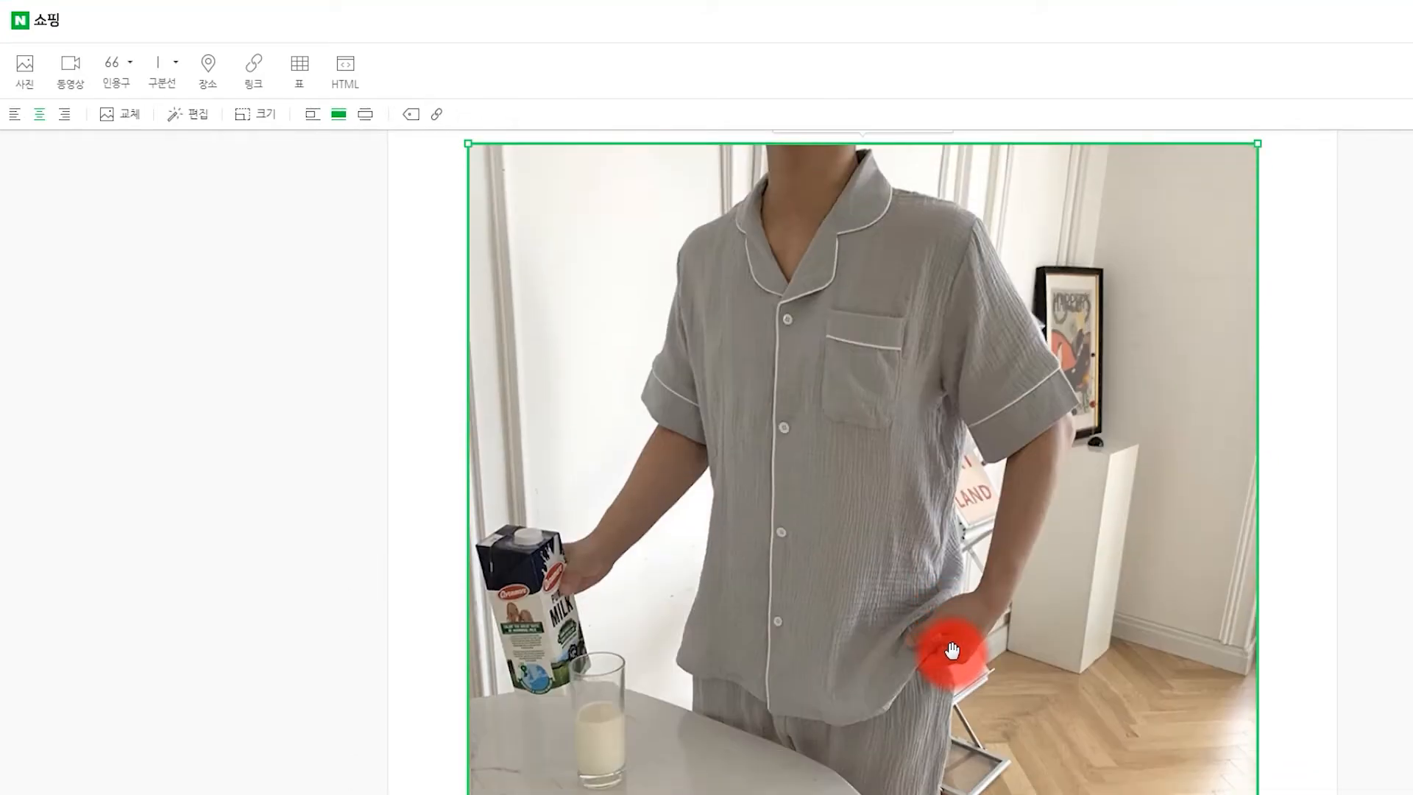
Apply the middle width layout to the hanging shirt photo and the photo below it, separated by a blank line.
scroll(957, 561, down, 4)
click(964, 678)
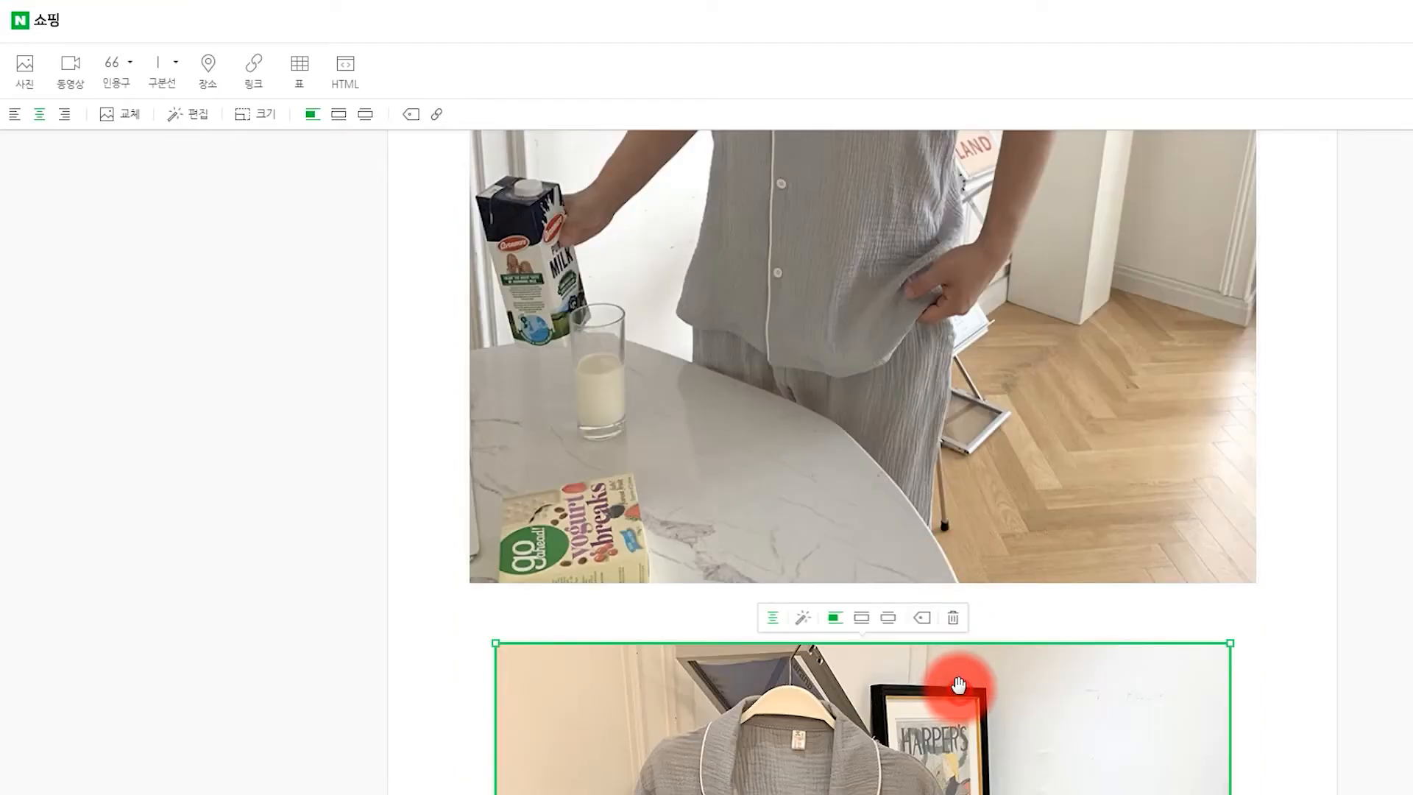
click(859, 617)
scroll(926, 673, down, 5)
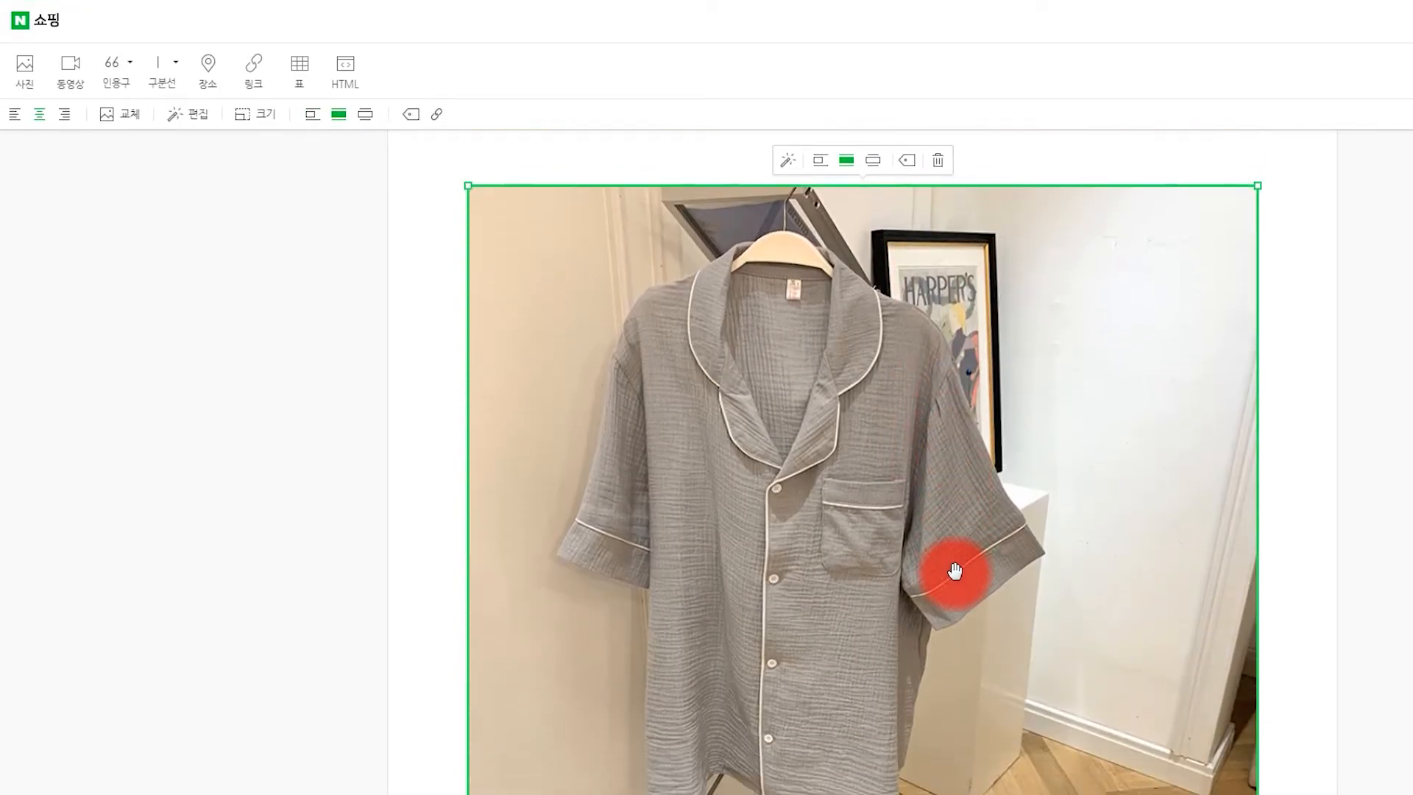
key(Return)
click(906, 691)
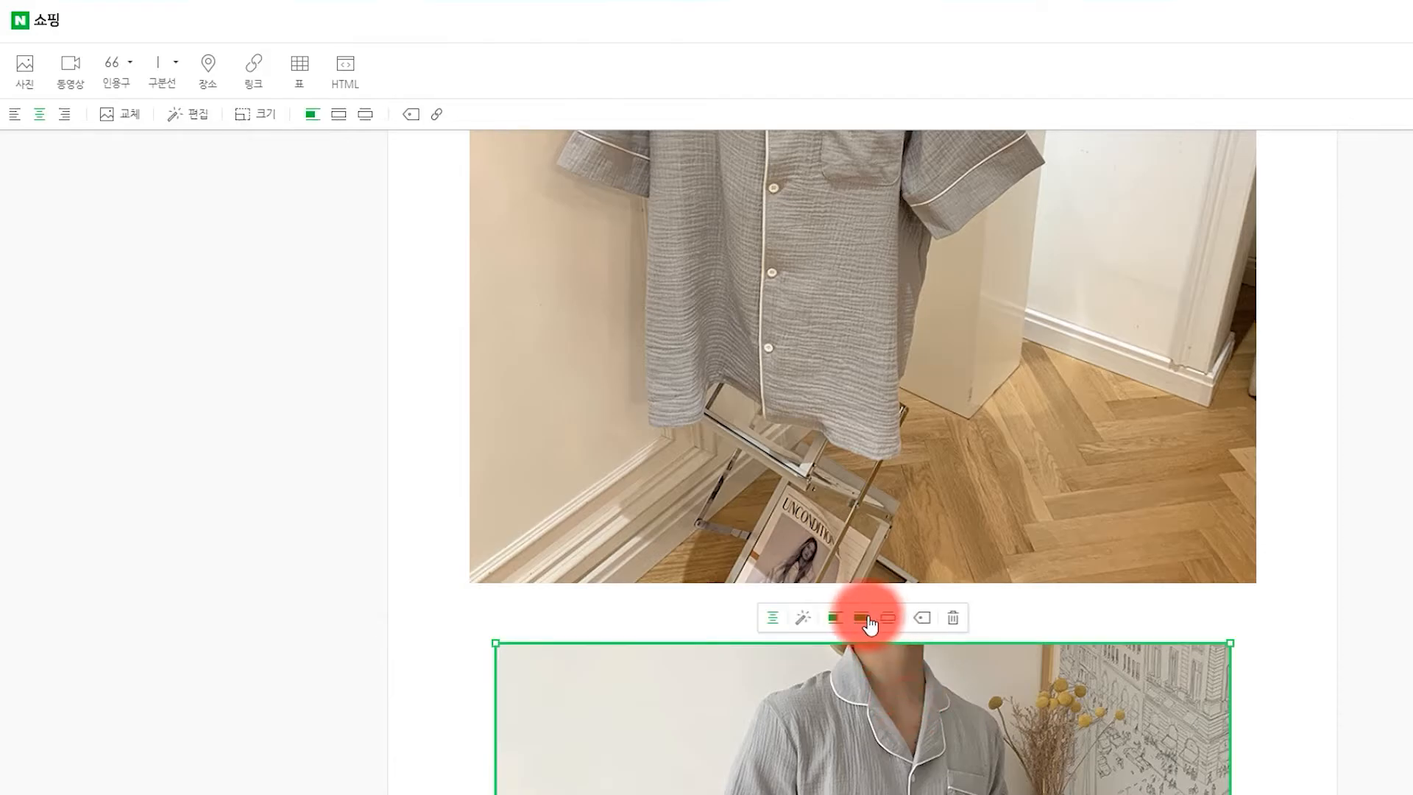
click(868, 615)
scroll(1410, 570, down, 5)
Review the whole description from the last photos back up to the title text, checking photo widths and spacing.
scroll(1410, 570, up, 20)
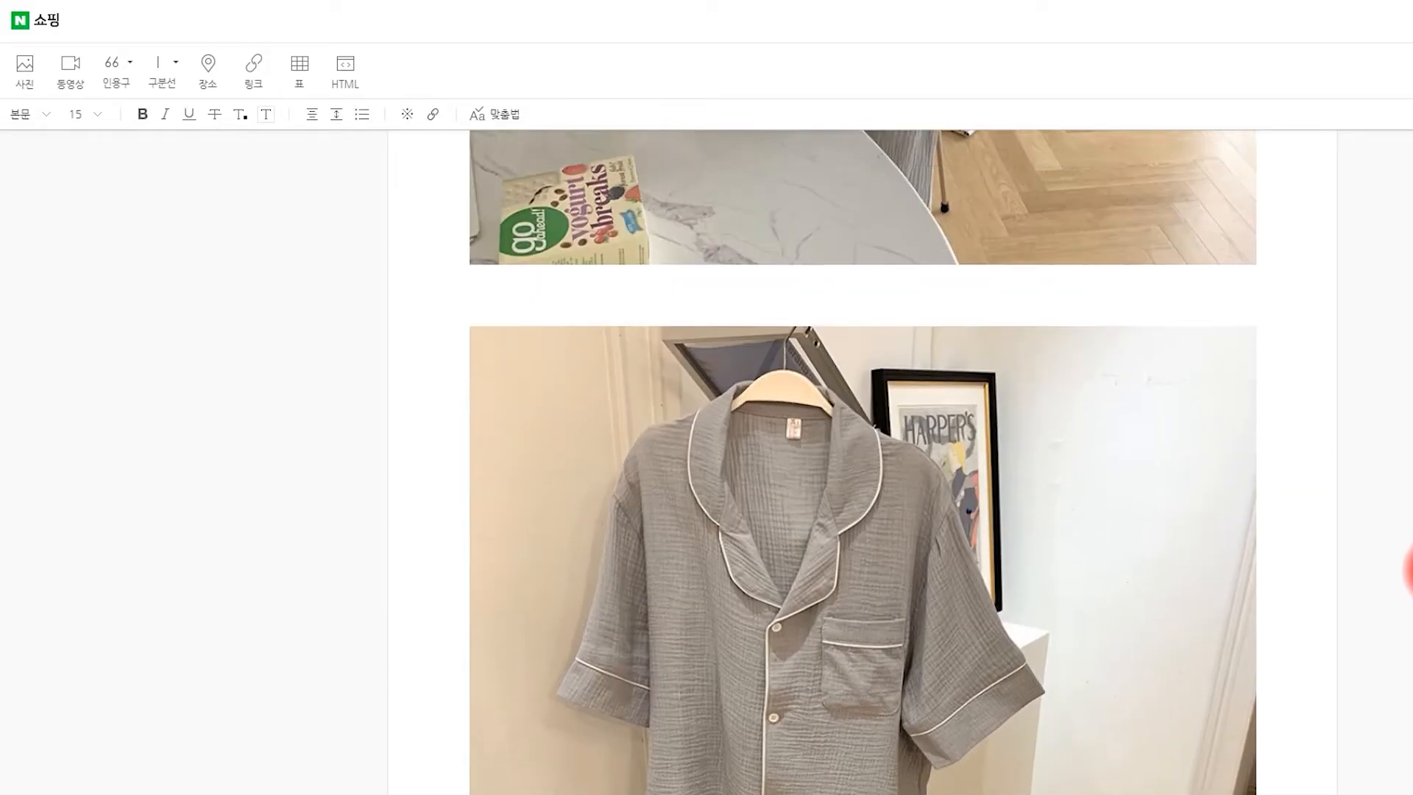
scroll(1409, 570, up, 20)
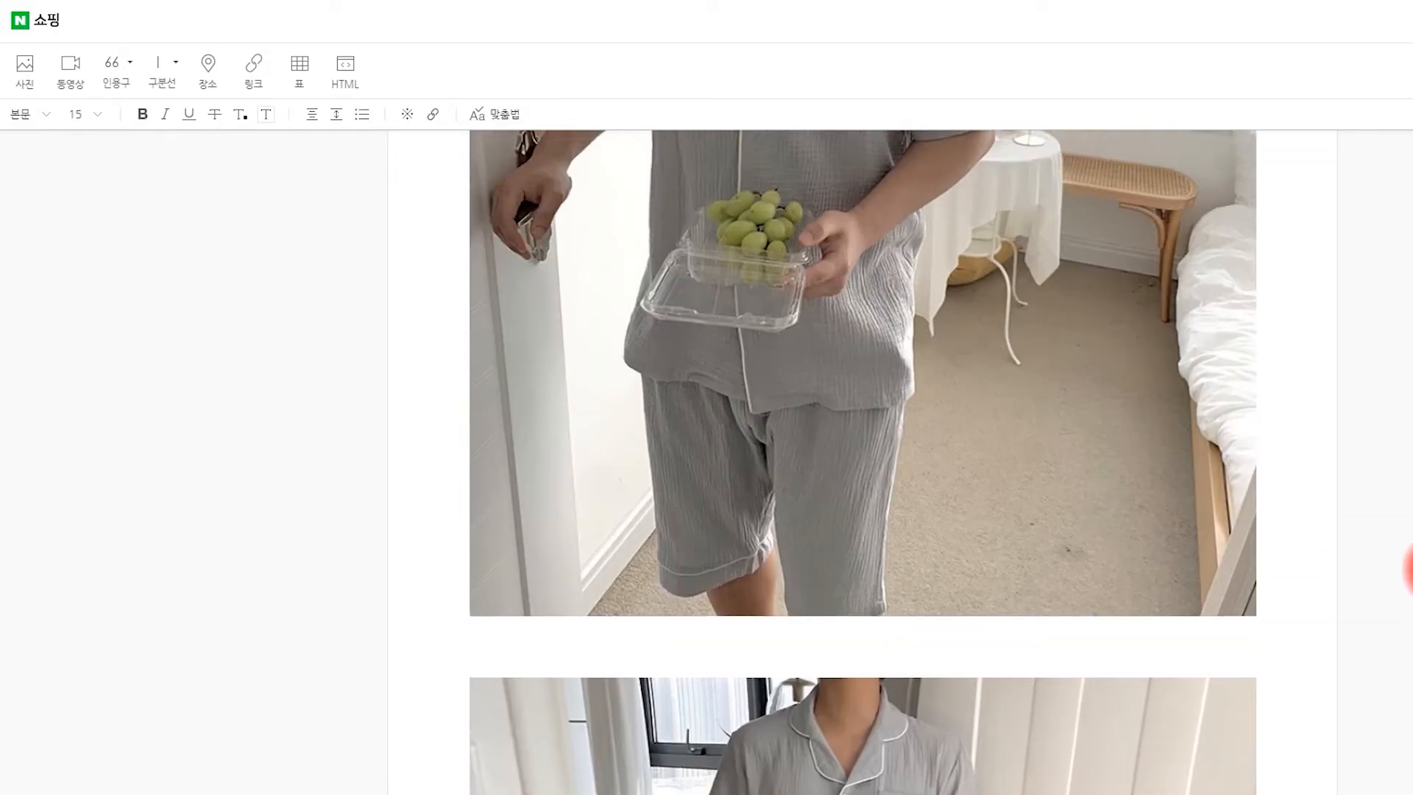
scroll(1409, 570, up, 20)
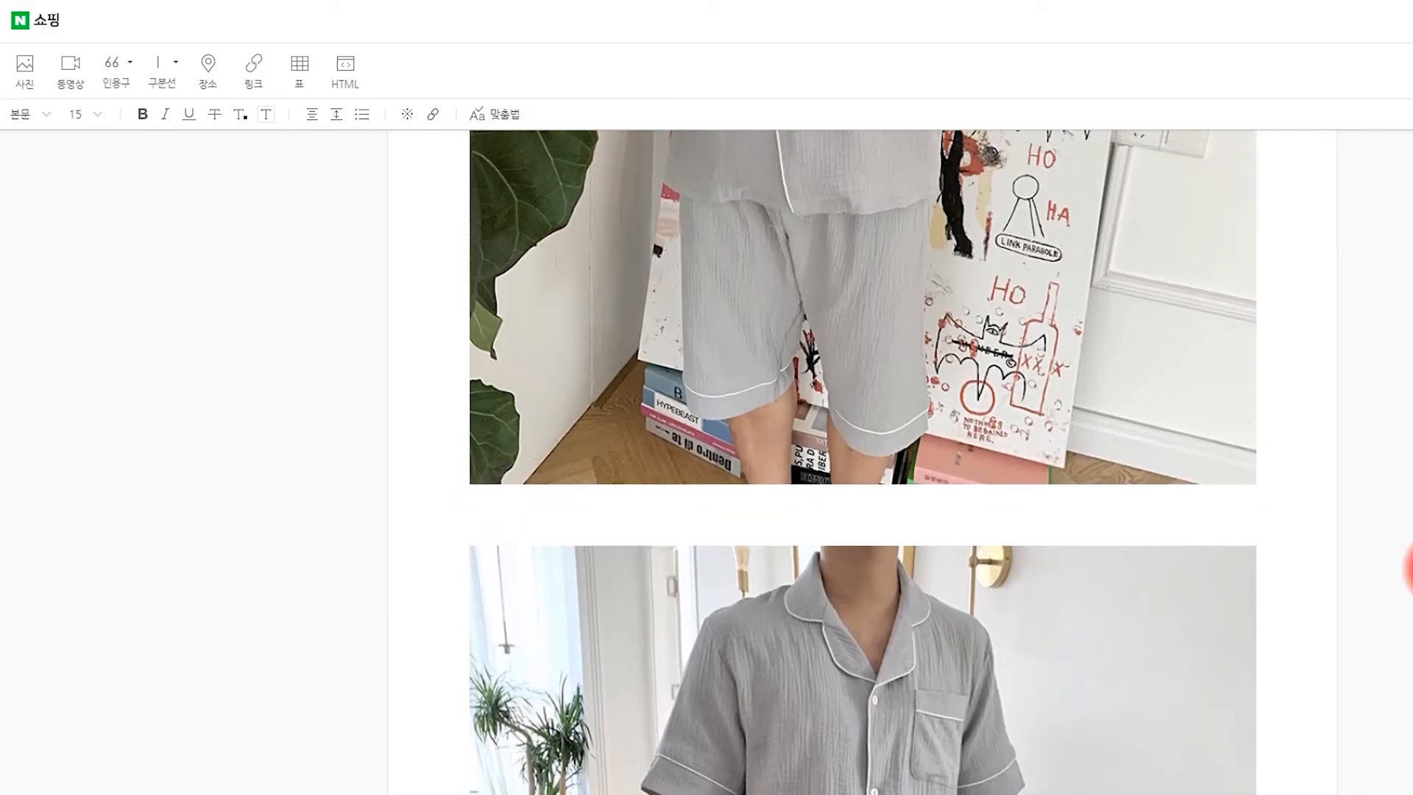
scroll(1410, 571, up, 20)
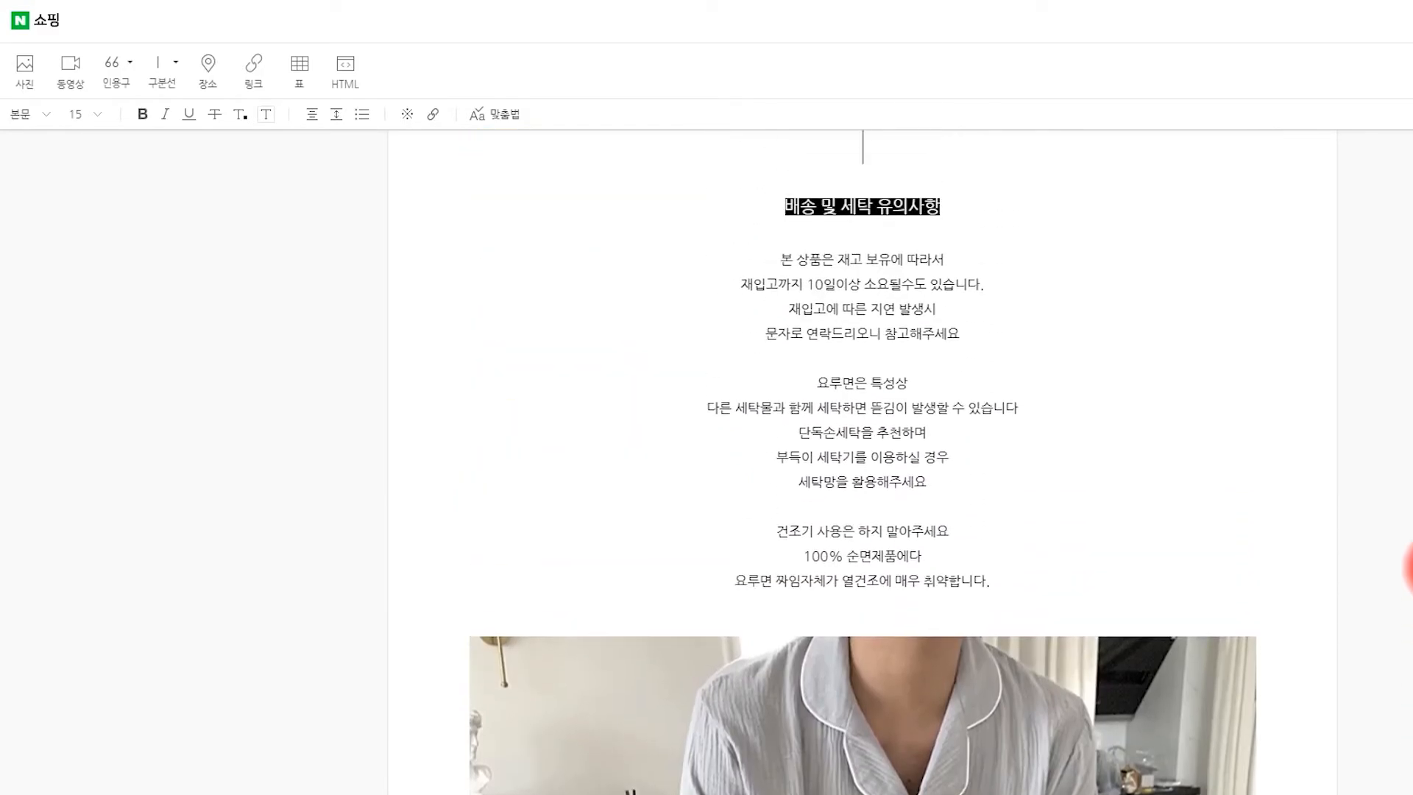
scroll(1410, 570, up, 10)
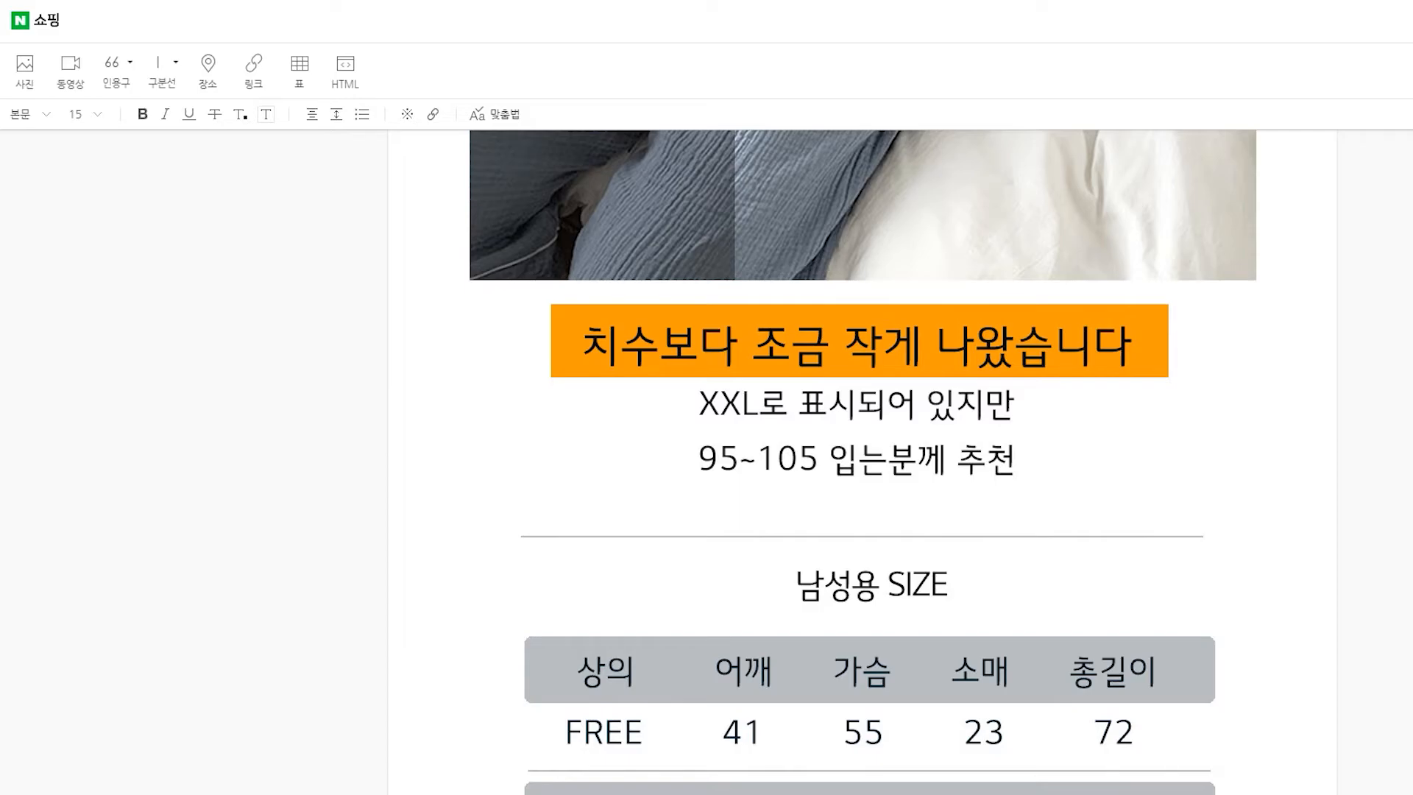
scroll(862, 462, up, 20)
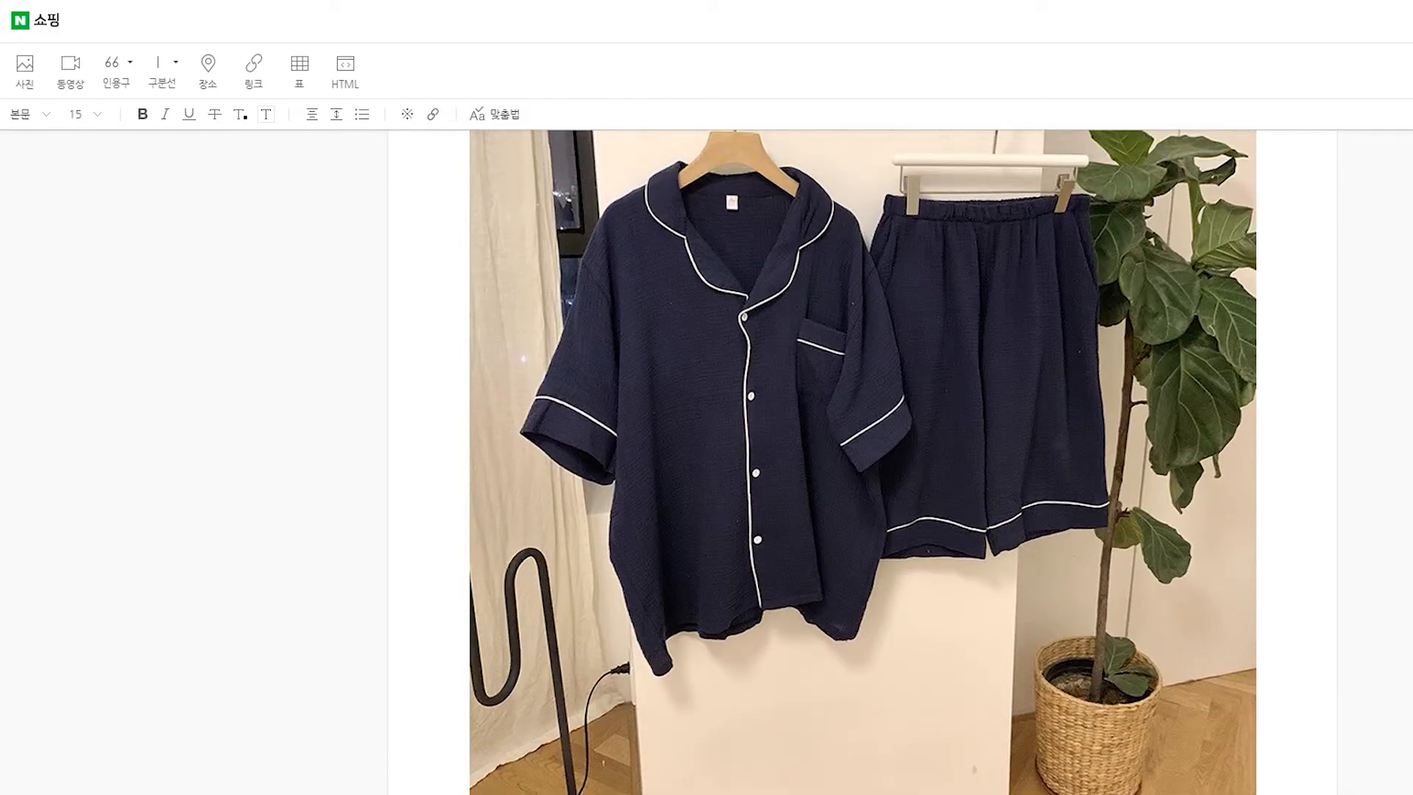
scroll(862, 462, up, 2)
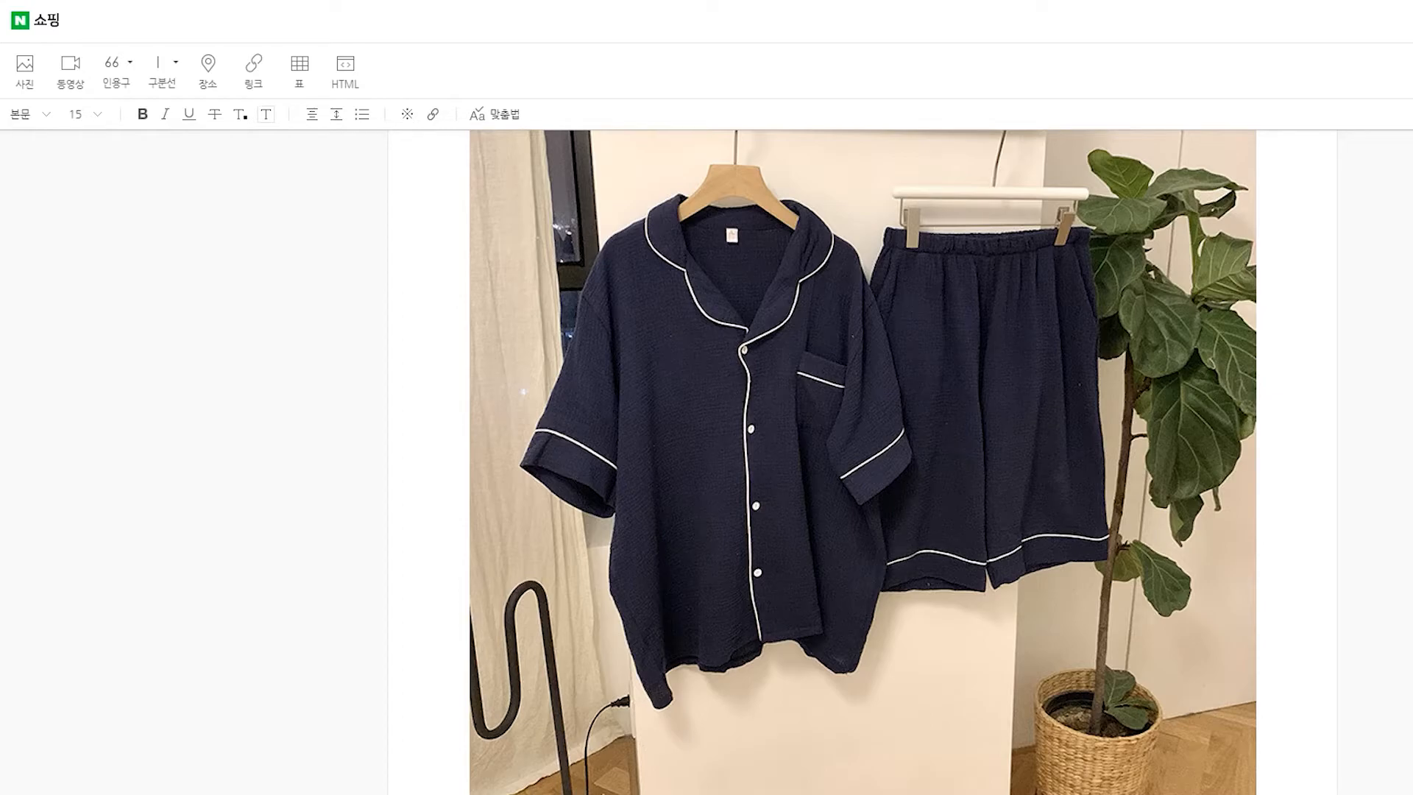
scroll(863, 462, up, 10)
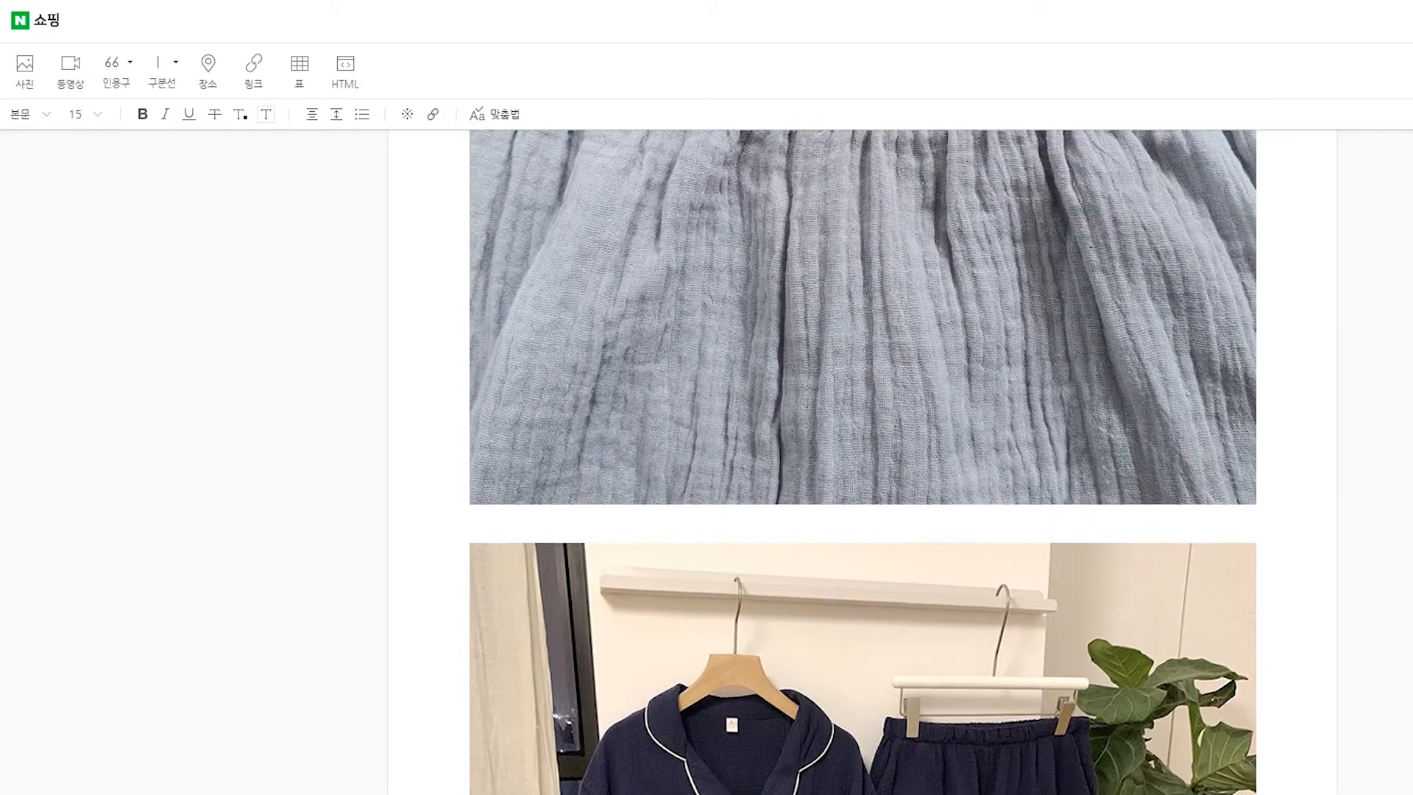
scroll(863, 463, up, 4)
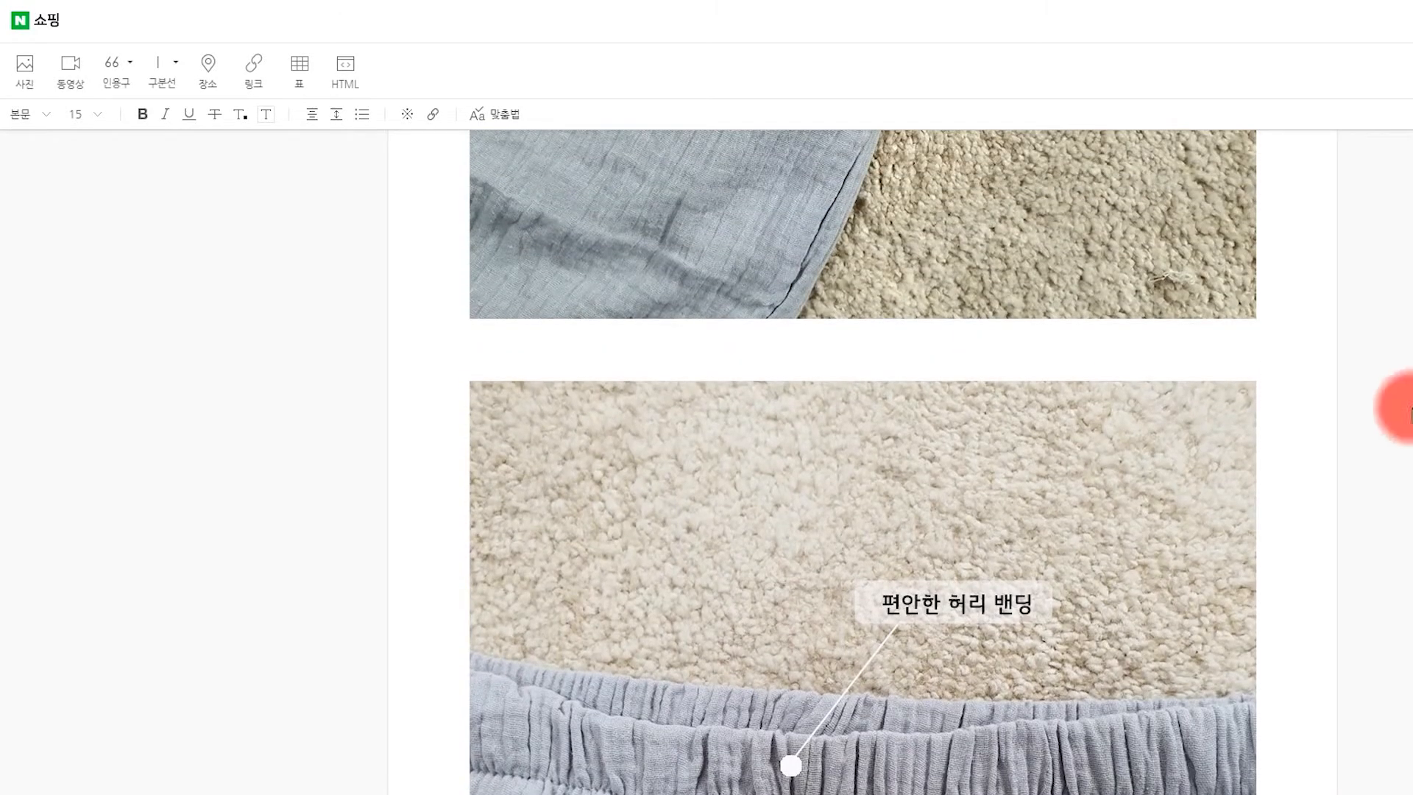
scroll(863, 462, up, 20)
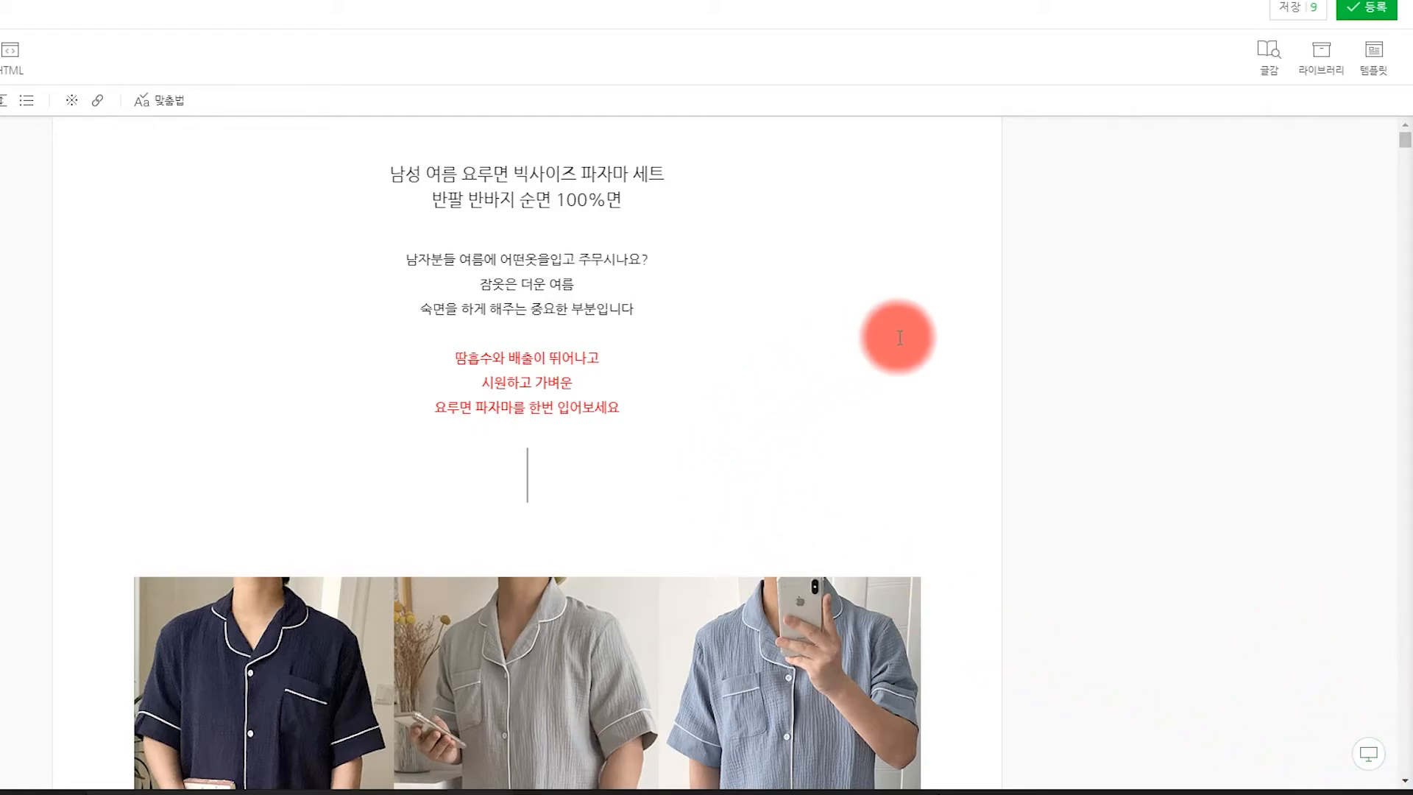
Switch the editor to the mobile view and check the text and photos down to the washing notes.
click(1370, 755)
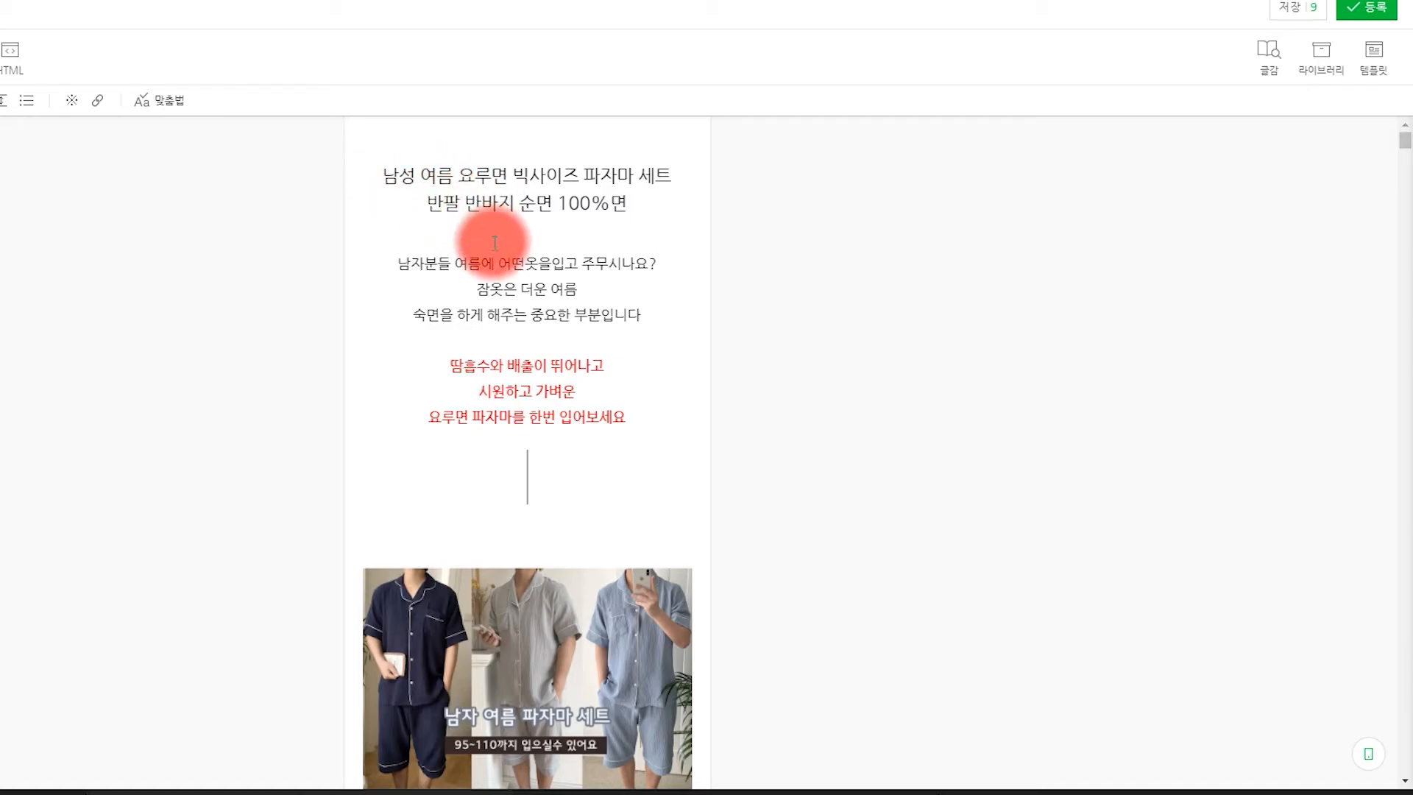
click(564, 266)
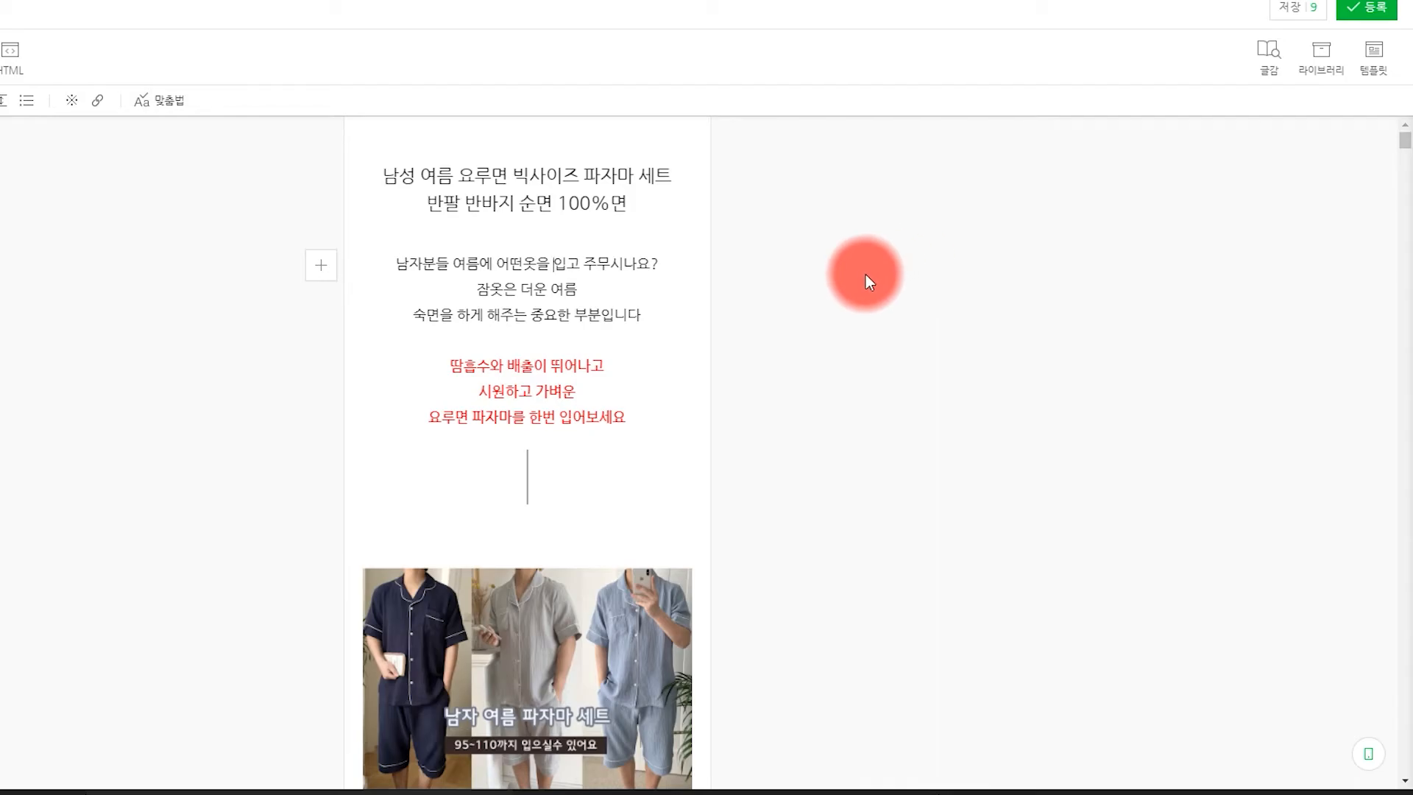
scroll(866, 272, down, 20)
scroll(866, 272, up, 6)
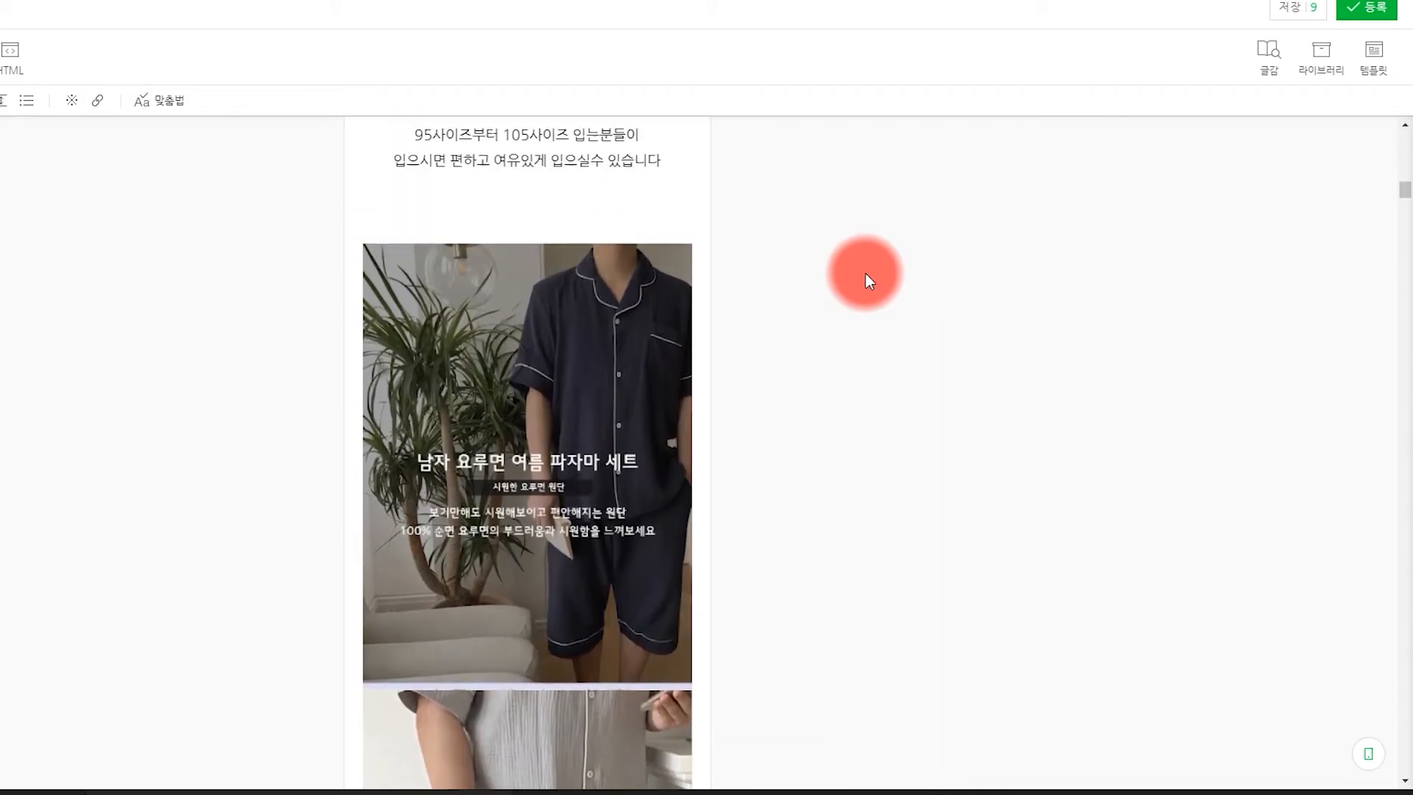
scroll(866, 273, down, 20)
scroll(866, 273, down, 12)
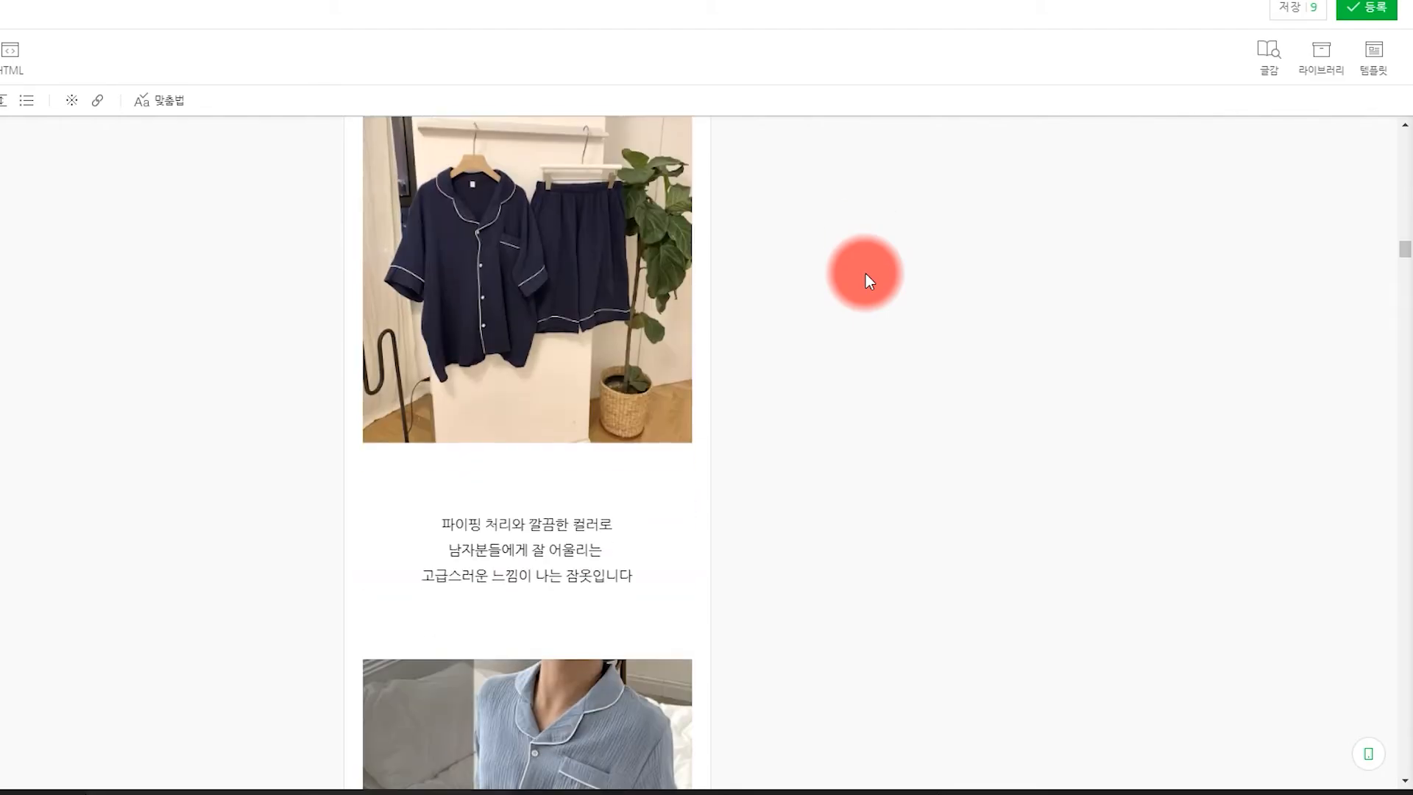
scroll(865, 280, down, 3)
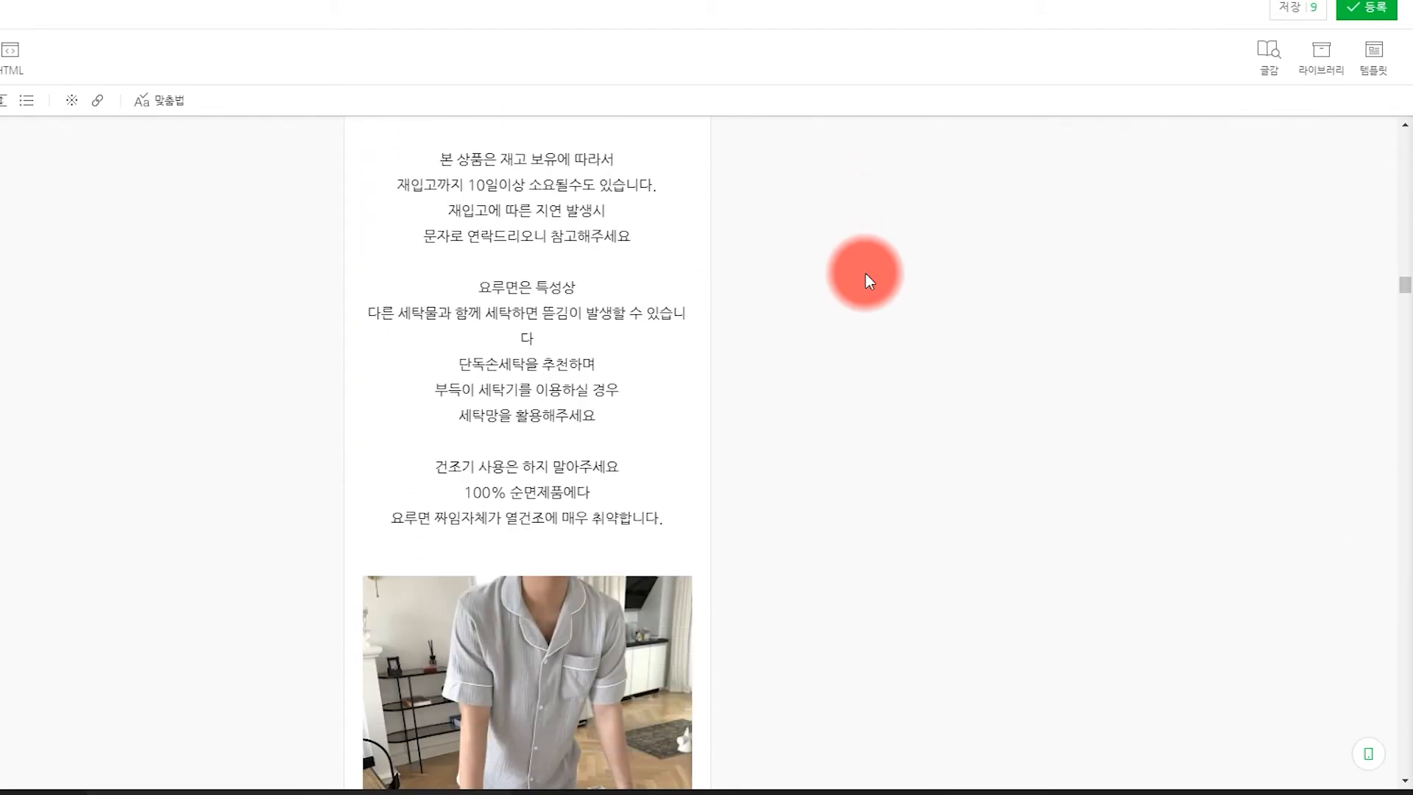
Capture an 828 × 560 screen area around the washing notes, and mark the line that wraps badly with a red rectangle and arrow.
key(ctrl+alt+a)
mouse_move(150, 134)
mouse_down()
mouse_move(877, 581)
mouse_move(906, 647)
mouse_up()
click(433, 665)
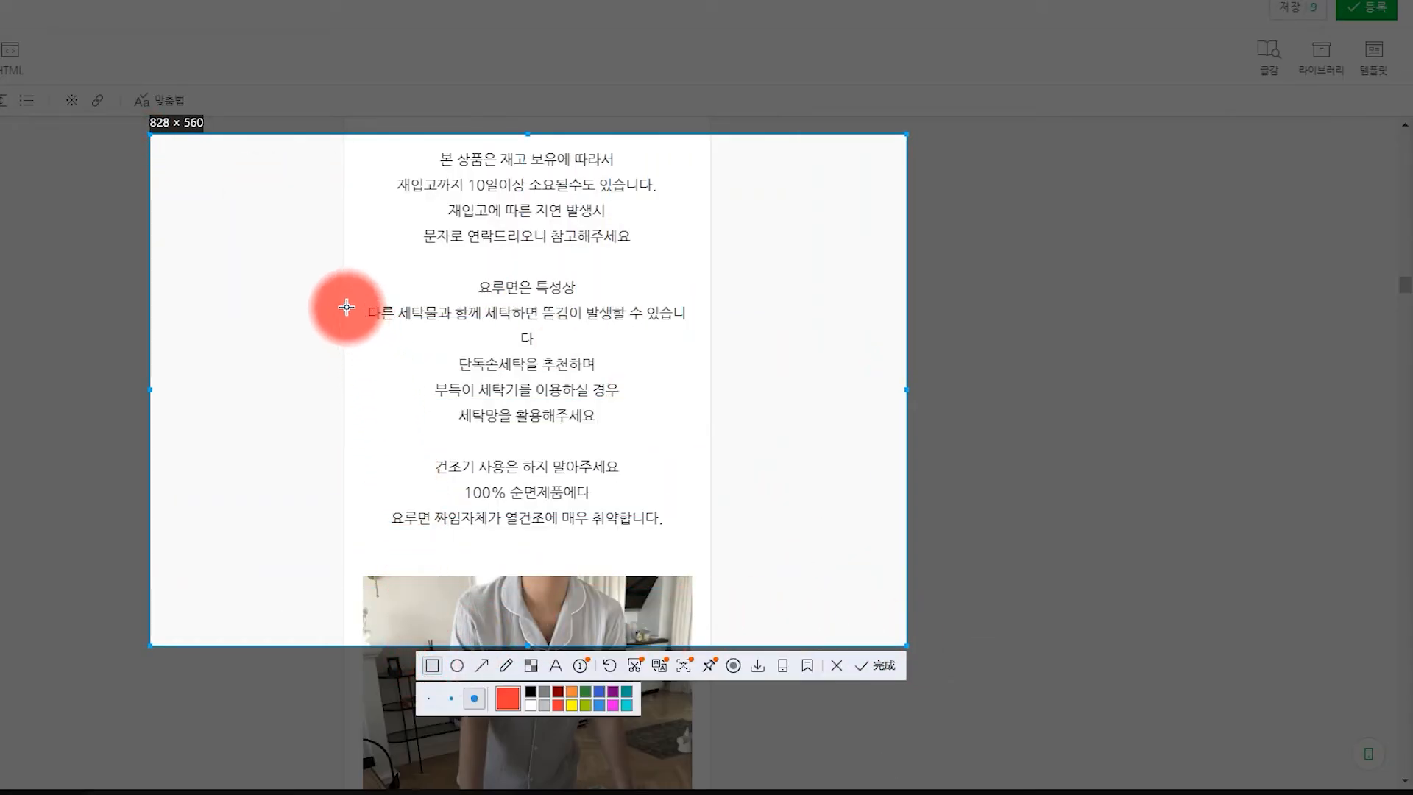
mouse_move(343, 278)
mouse_down()
mouse_move(592, 364)
mouse_move(712, 344)
mouse_up()
click(481, 666)
drag(697, 184, 609, 283)
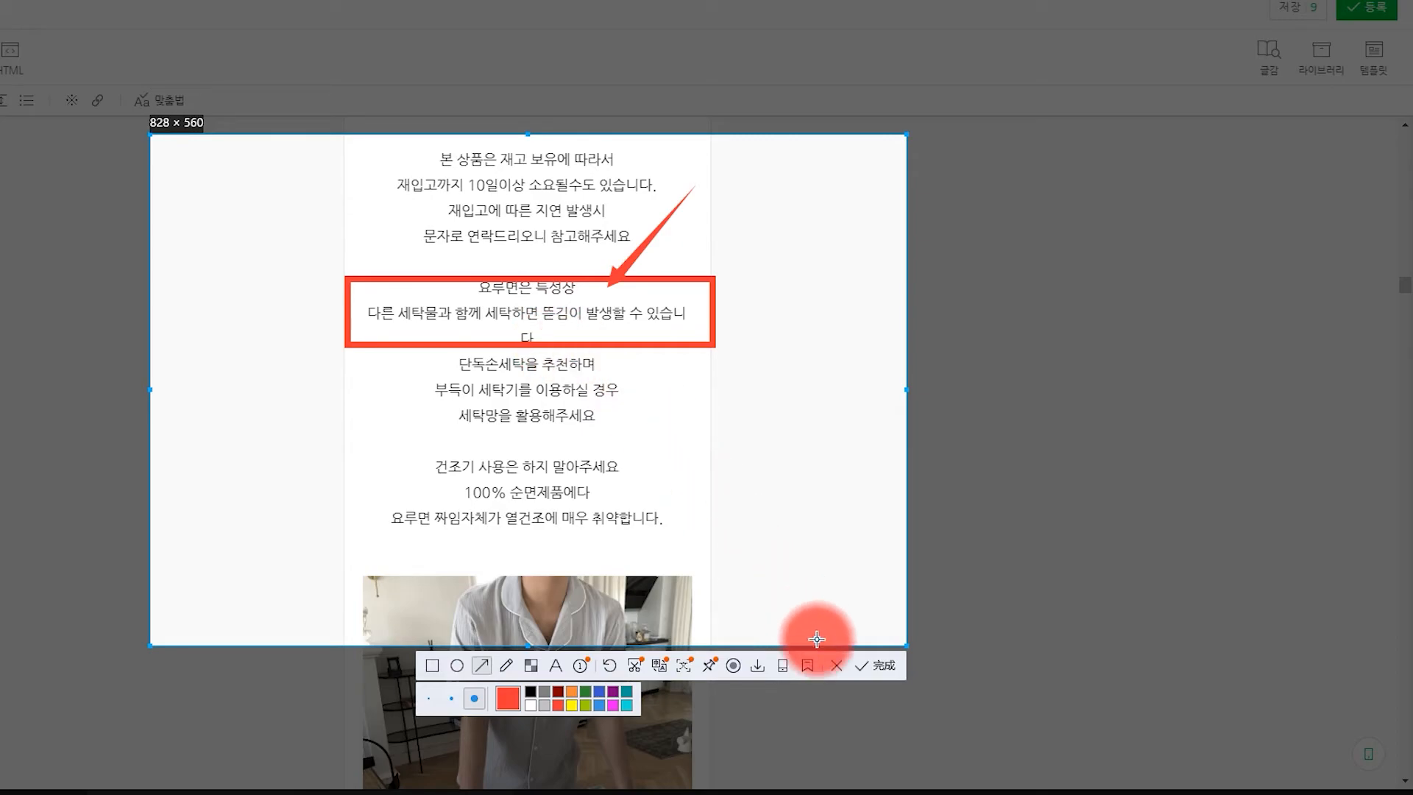
Break the wrapping washing-notes line before "뜯김이" and add a blank line after "뜯김이 발생할 수 있습니다".
click(834, 665)
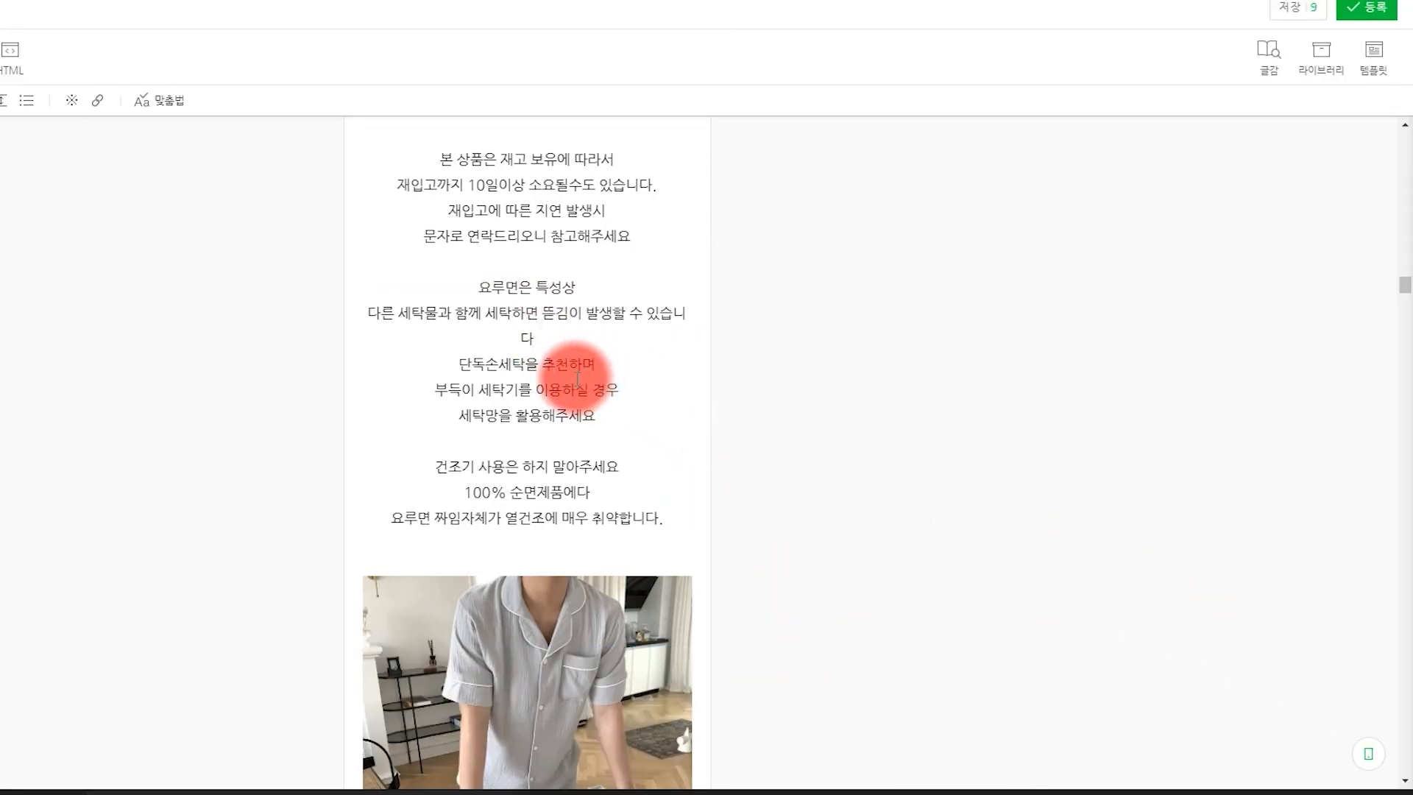
click(557, 312)
key(Return)
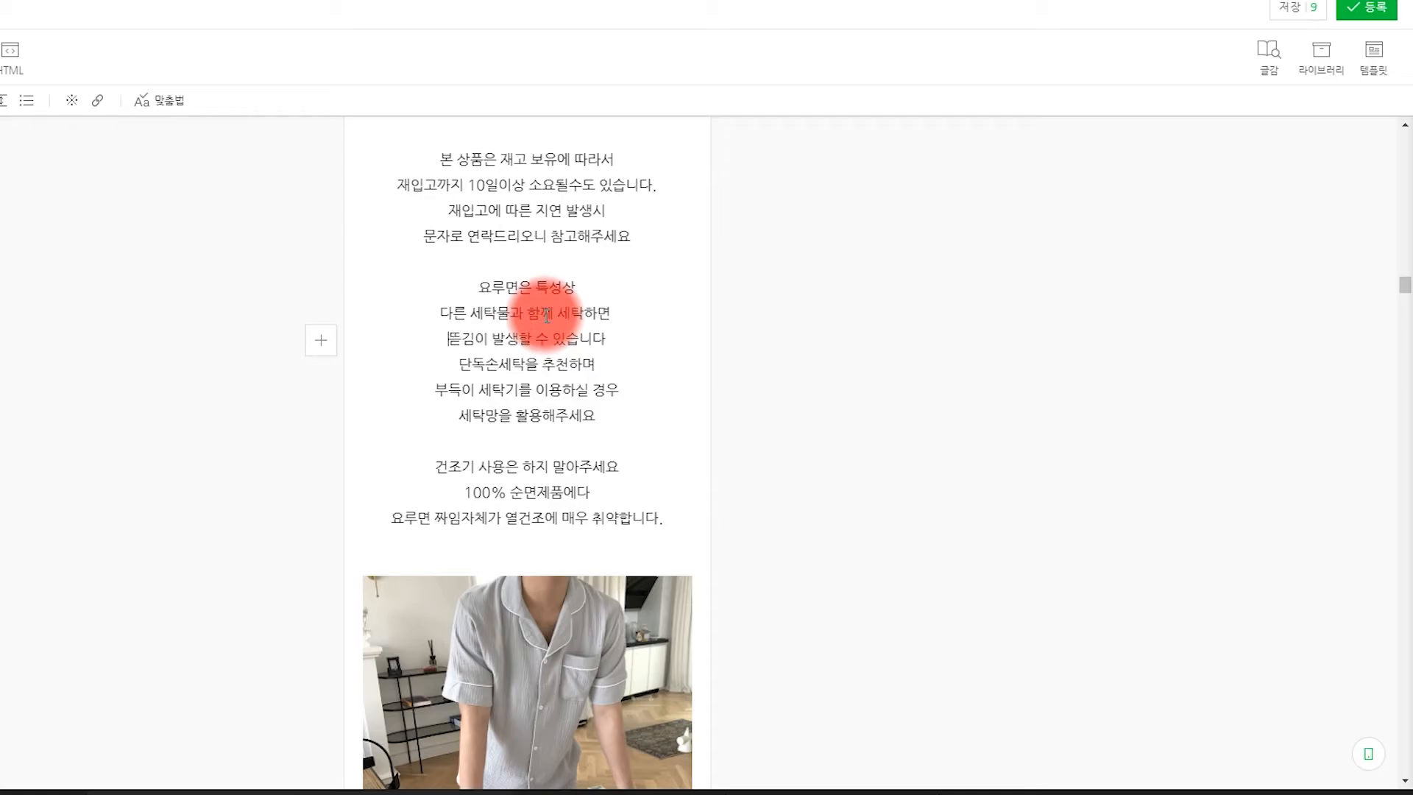
drag(475, 286, 533, 339)
click(622, 348)
key(Return)
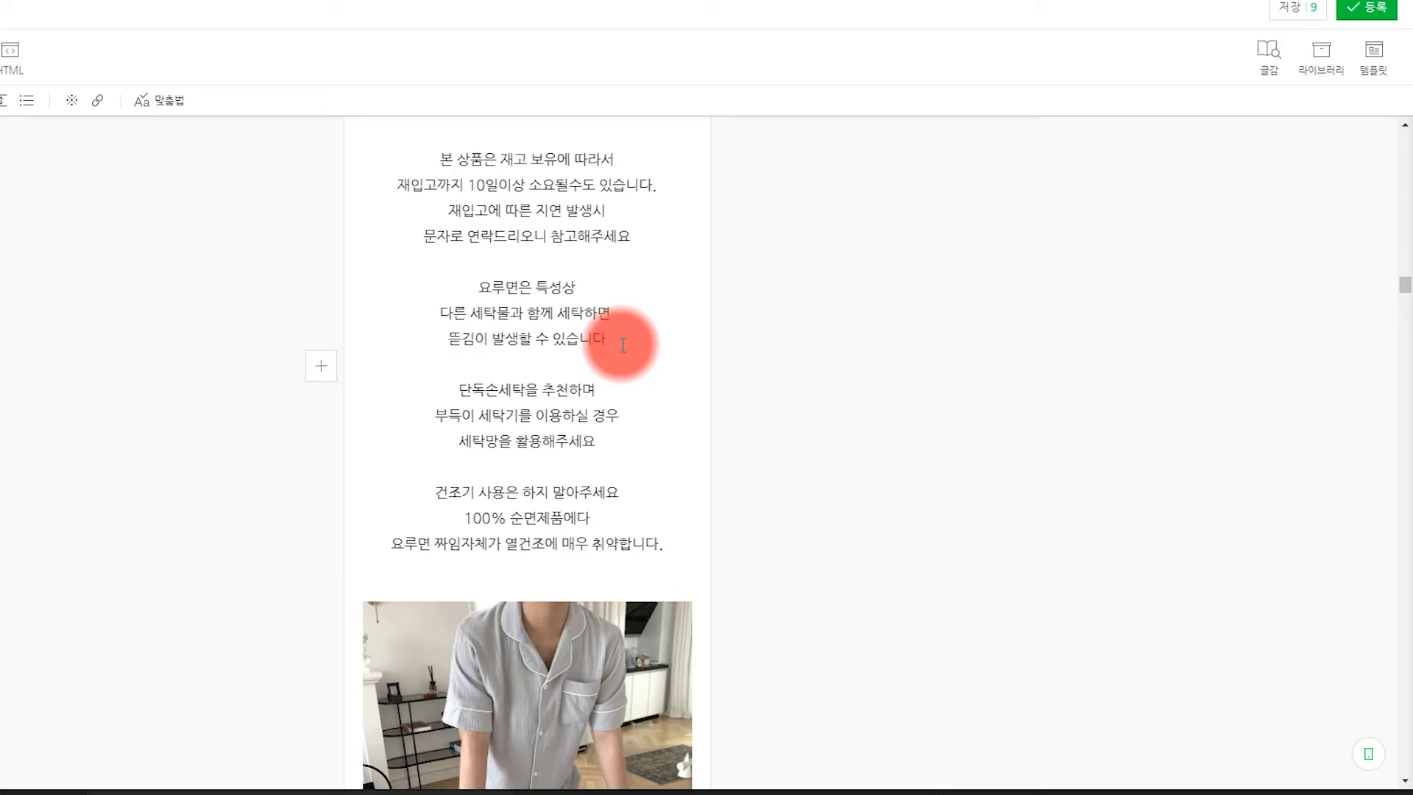
Check the mobile layout back up to the title text, and register the finished description in the product form.
scroll(622, 344, up, 2)
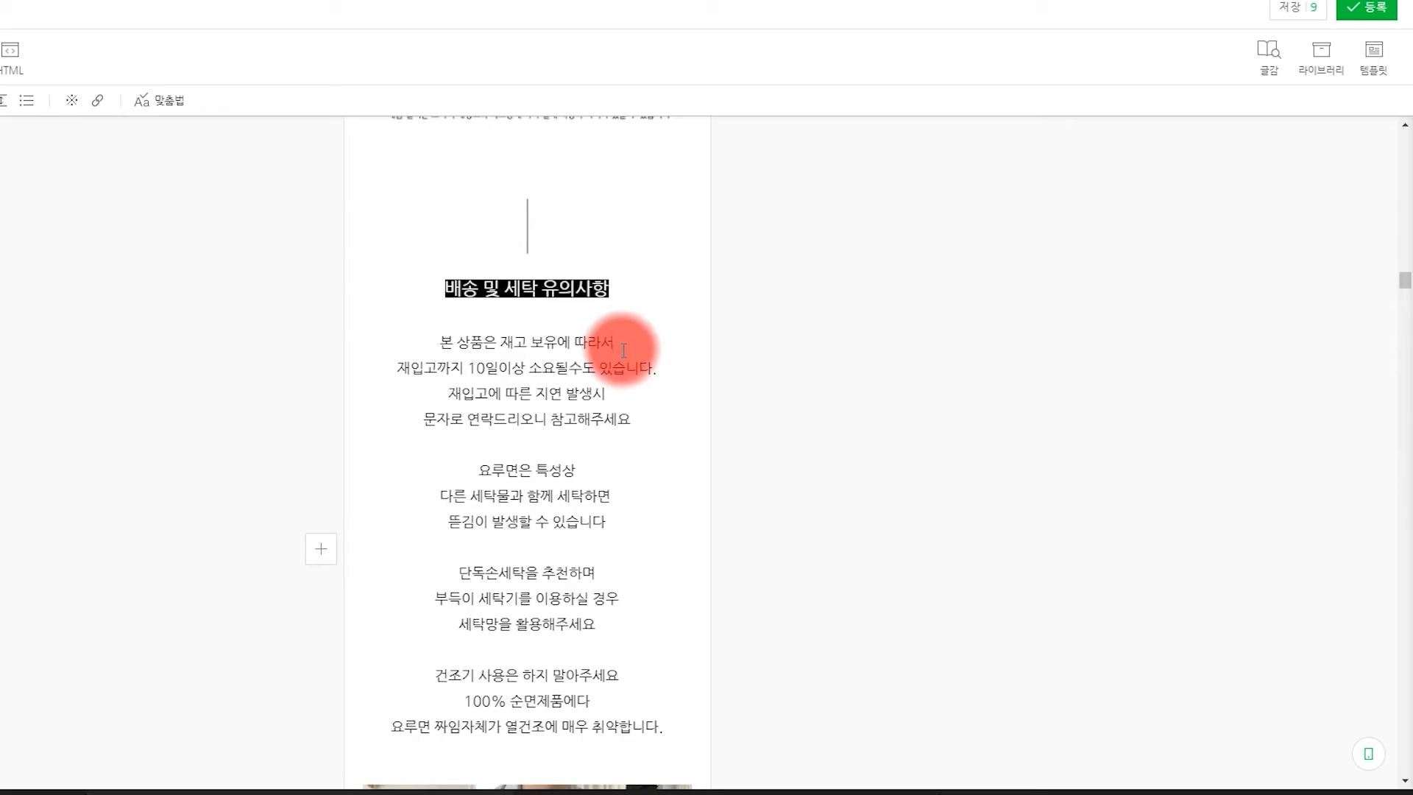
scroll(636, 415, up, 10)
scroll(634, 414, up, 15)
scroll(635, 414, up, 20)
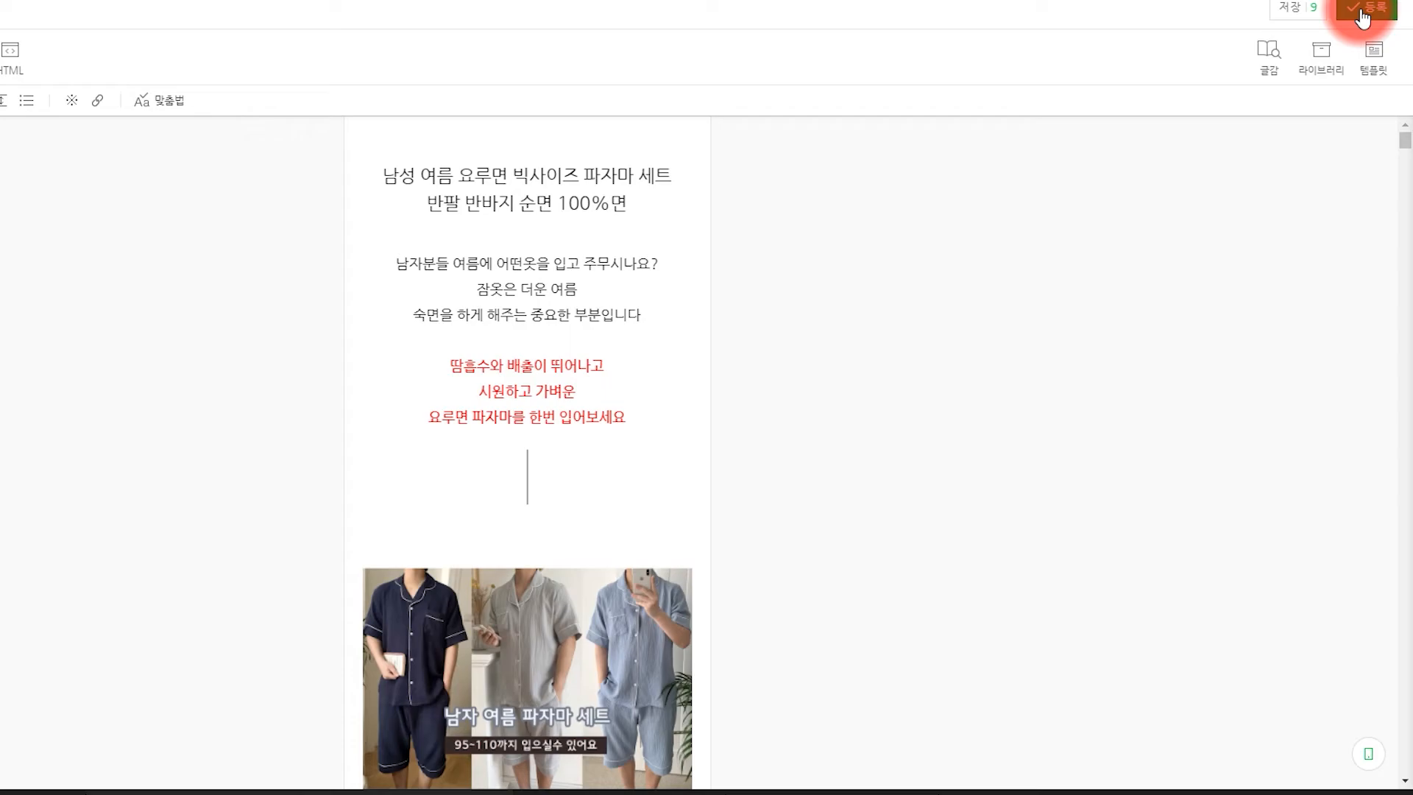
click(970, 269)
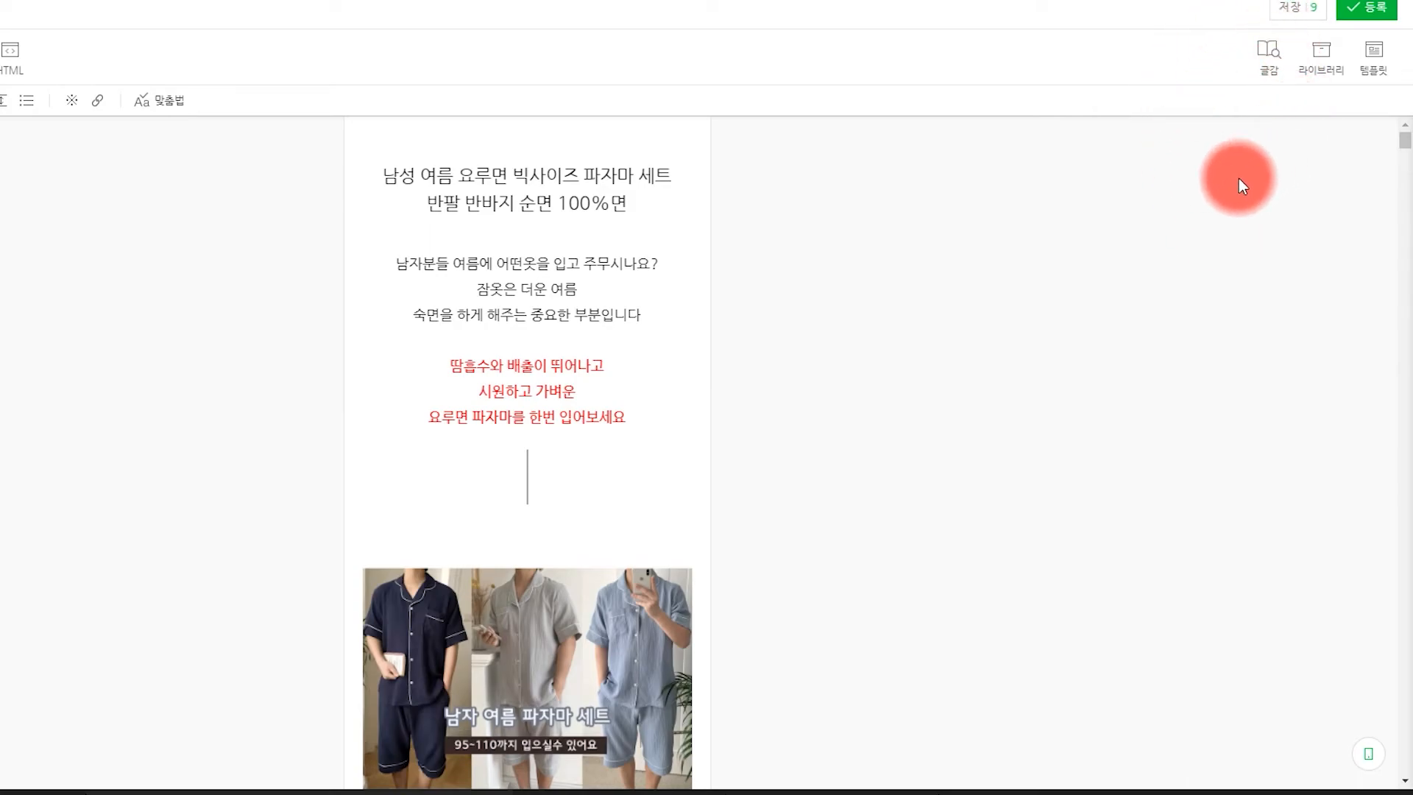
click(1287, 9)
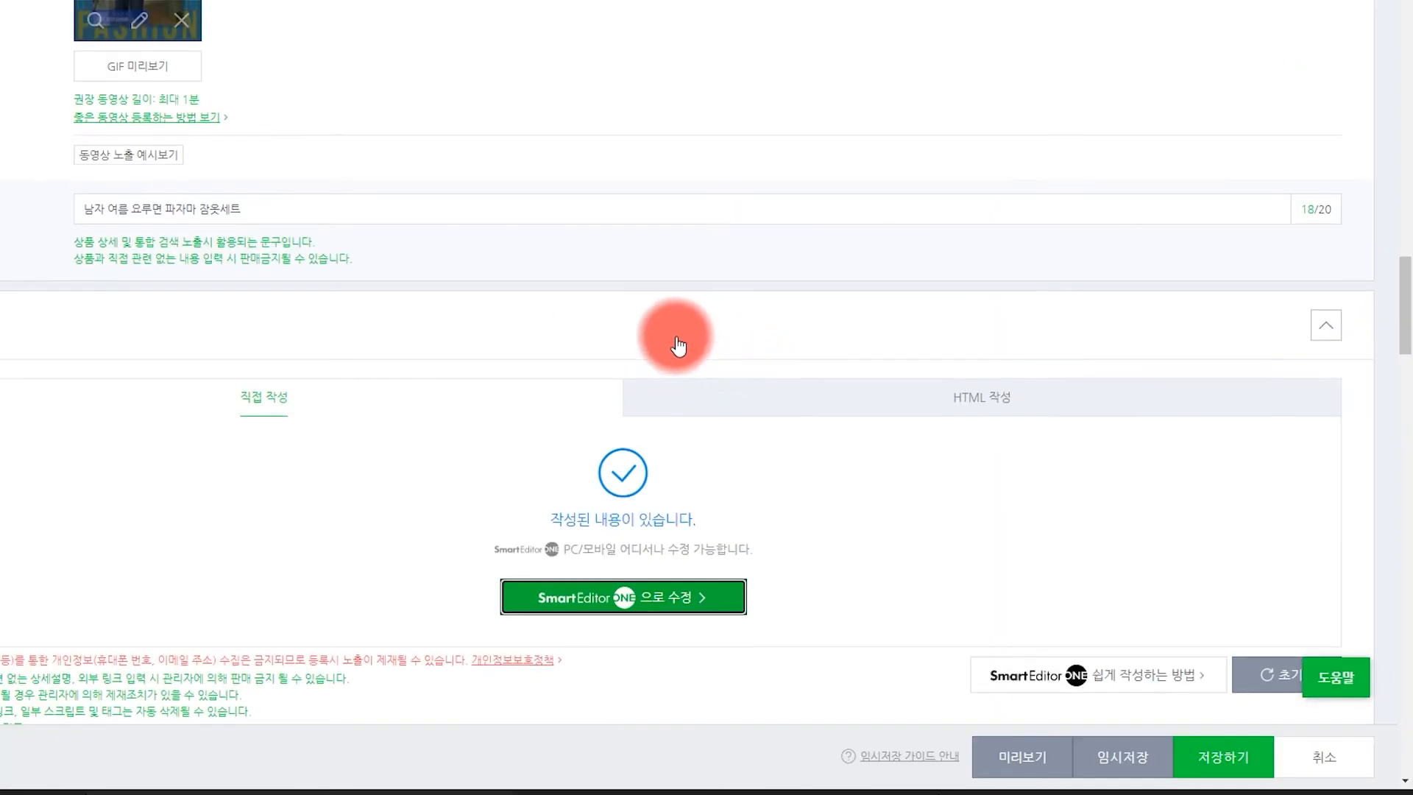
Review the product form from the product name and price down to the product information notice, and save the product.
scroll(675, 337, up, 15)
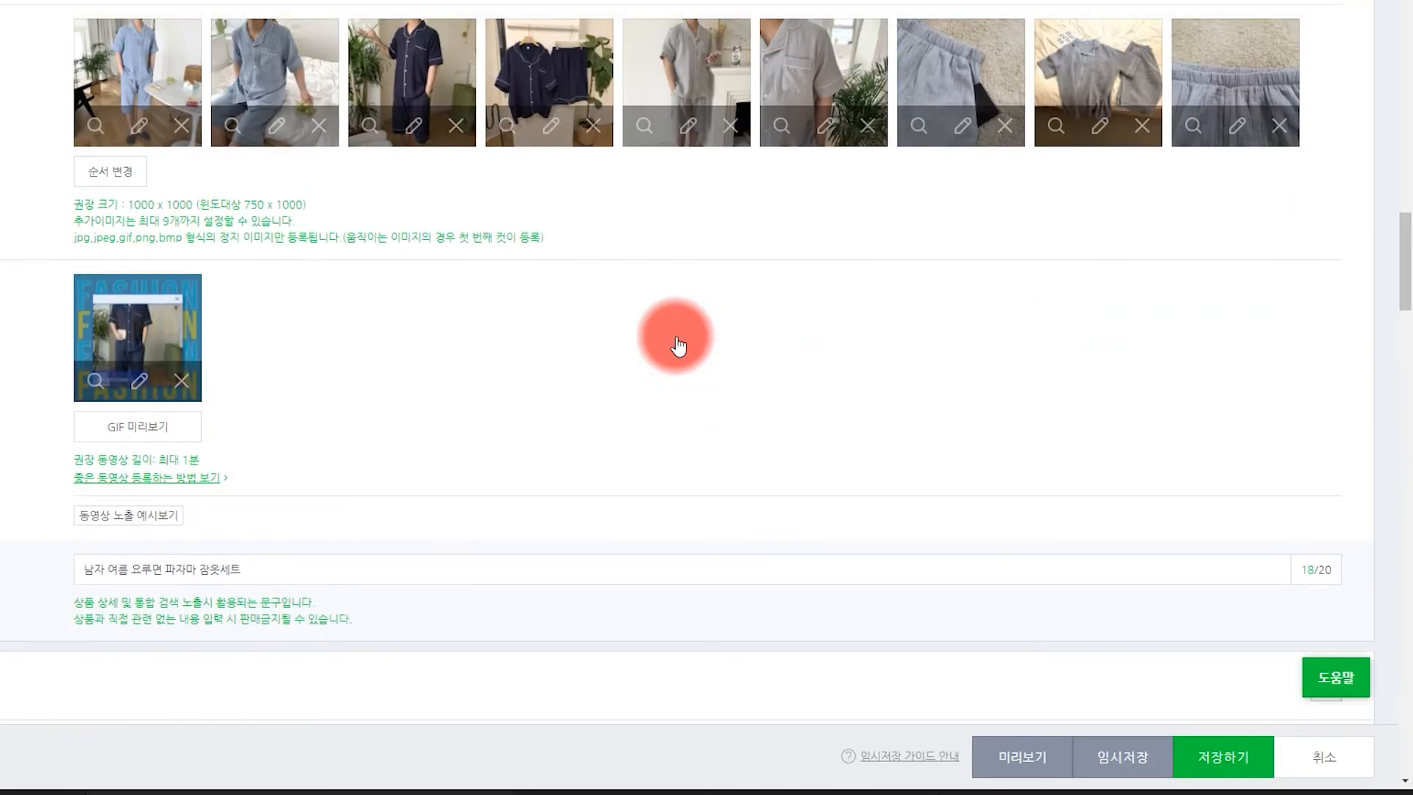
scroll(675, 337, up, 15)
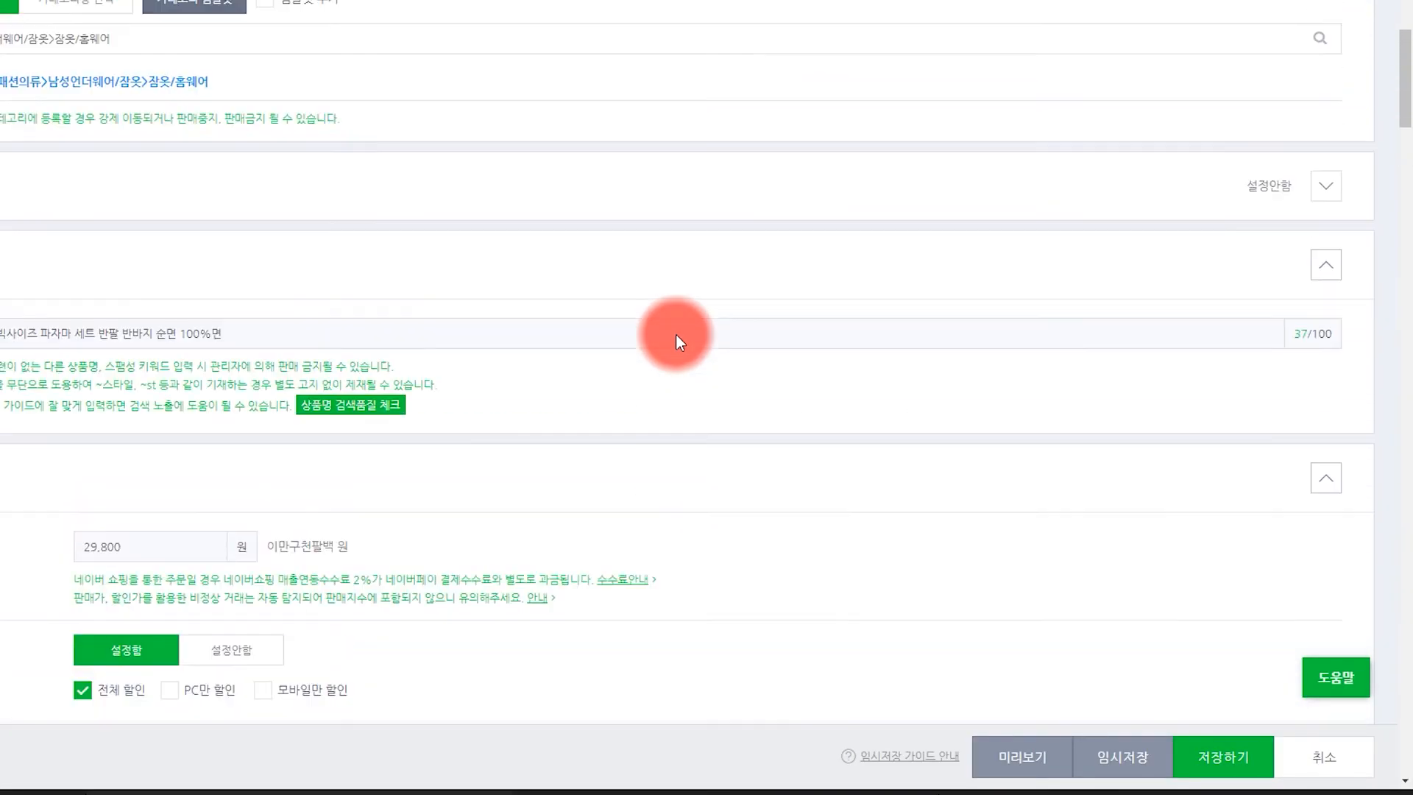
scroll(675, 334, down, 20)
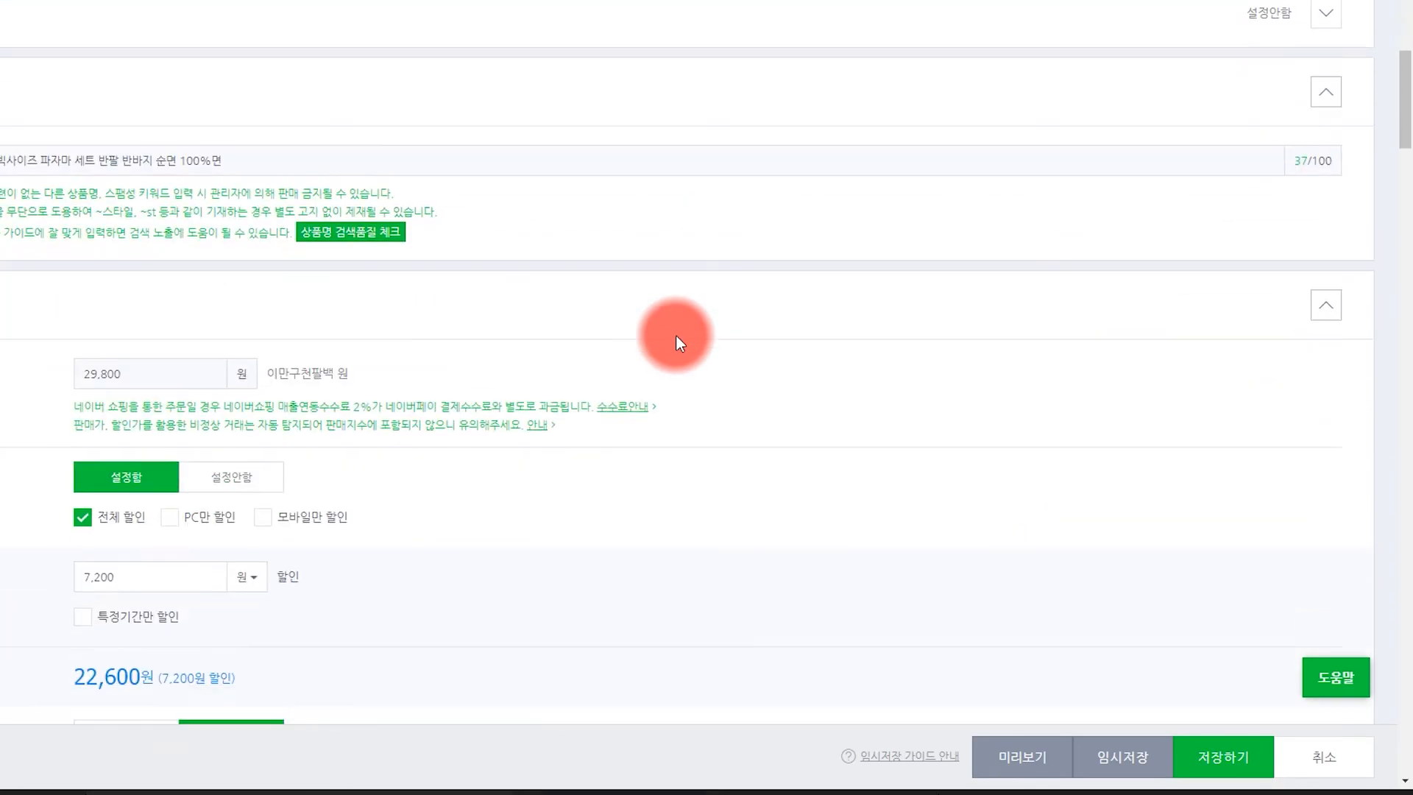
scroll(676, 334, down, 9)
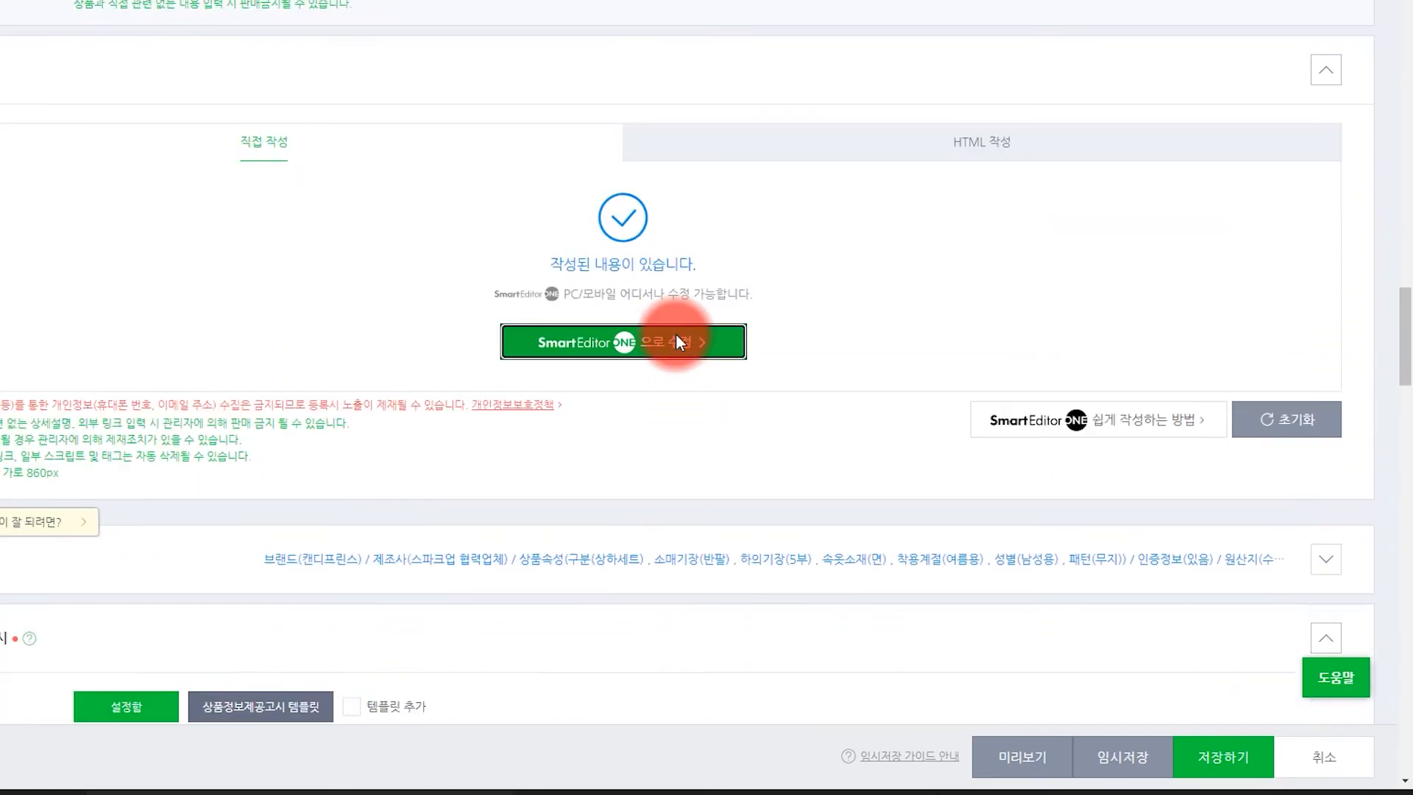
scroll(676, 334, up, 3)
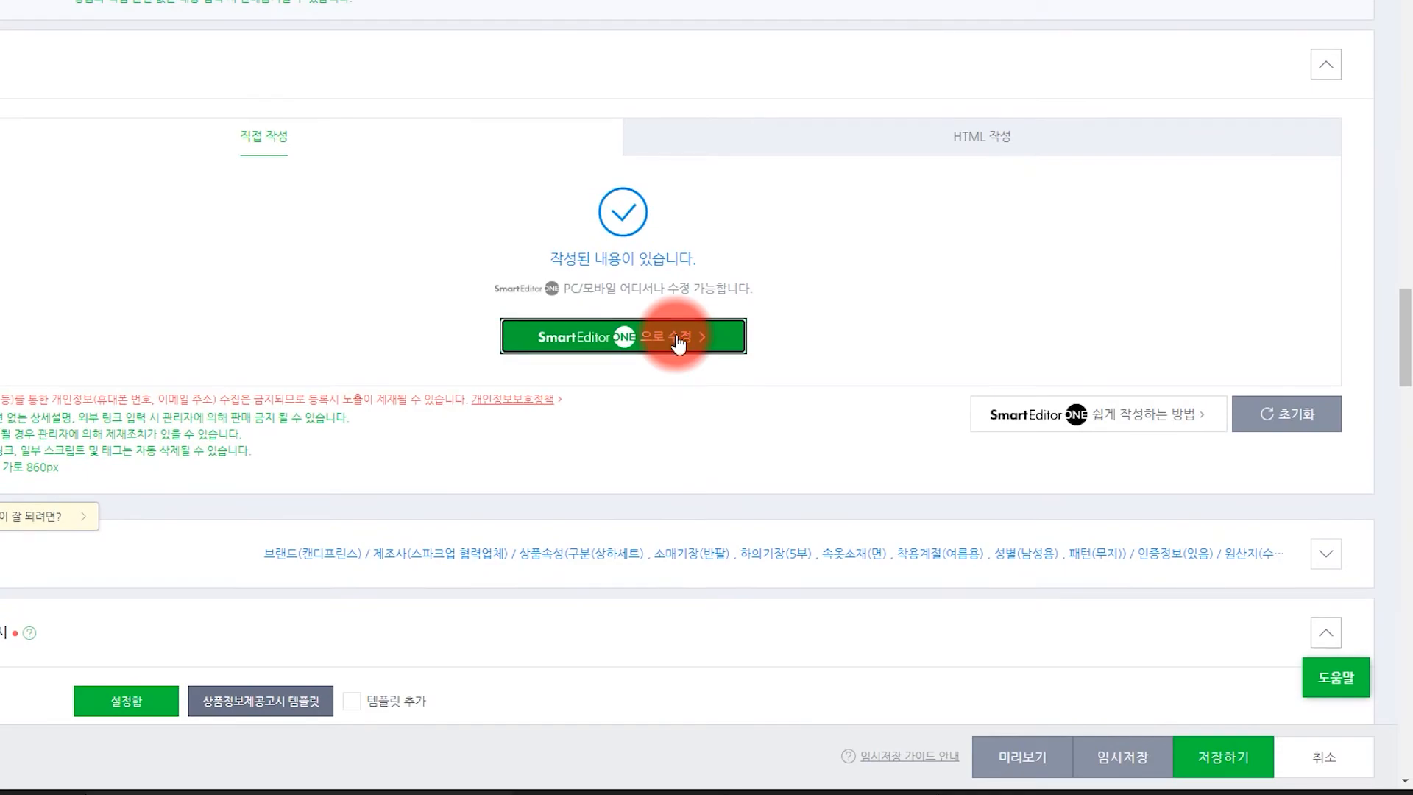
scroll(676, 338, down, 9)
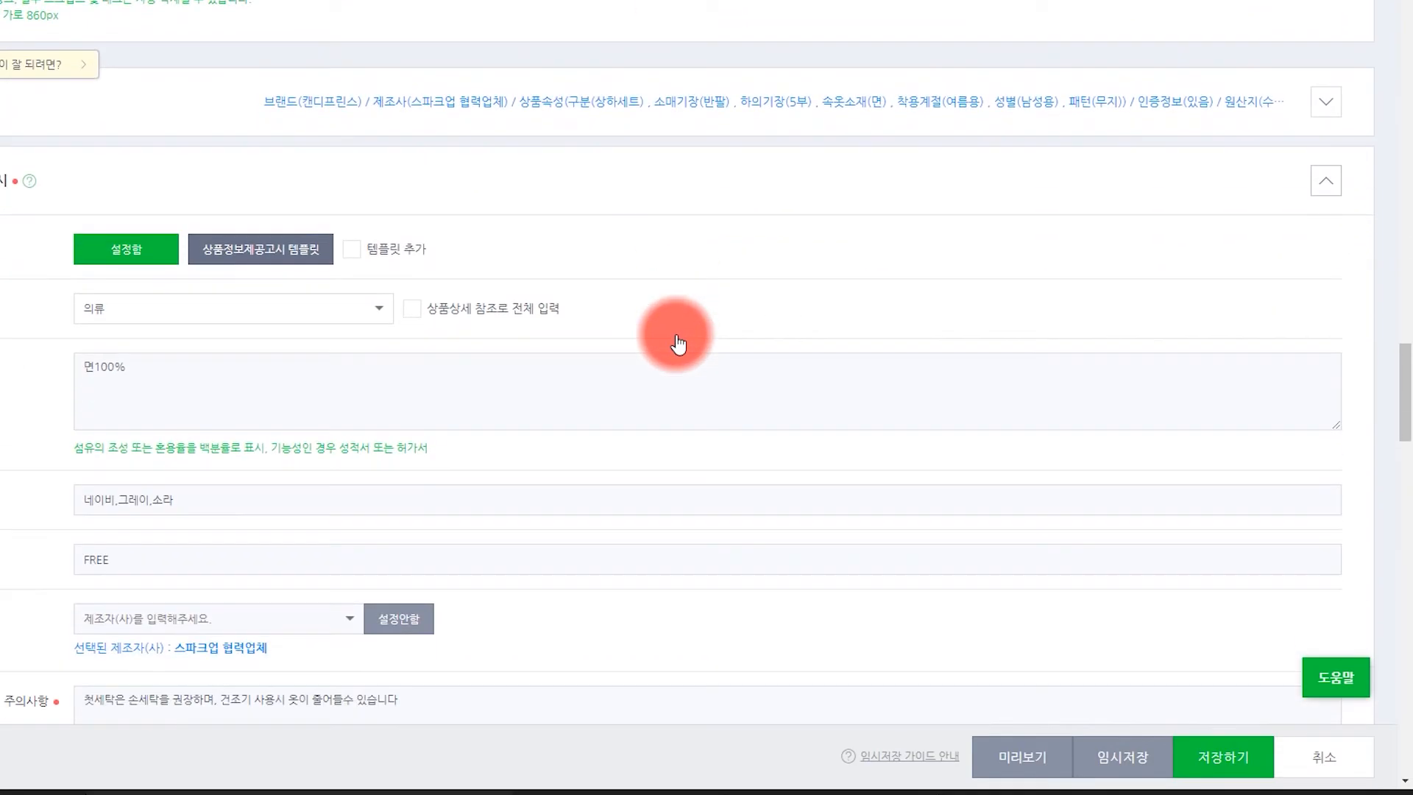
click(1228, 757)
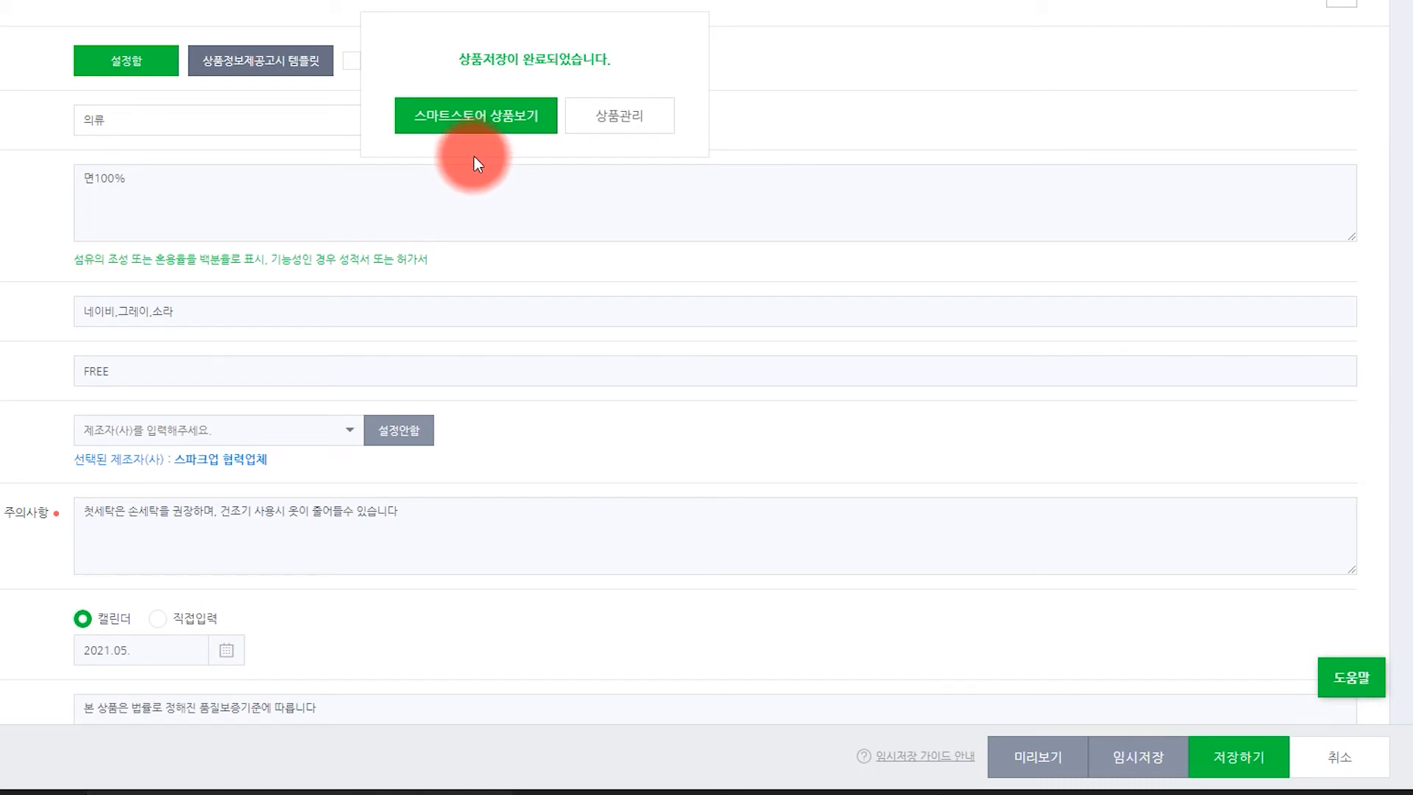
Open the saved product's store page and check its title, prices, discounts, shipping fee, and color and size options.
click(498, 127)
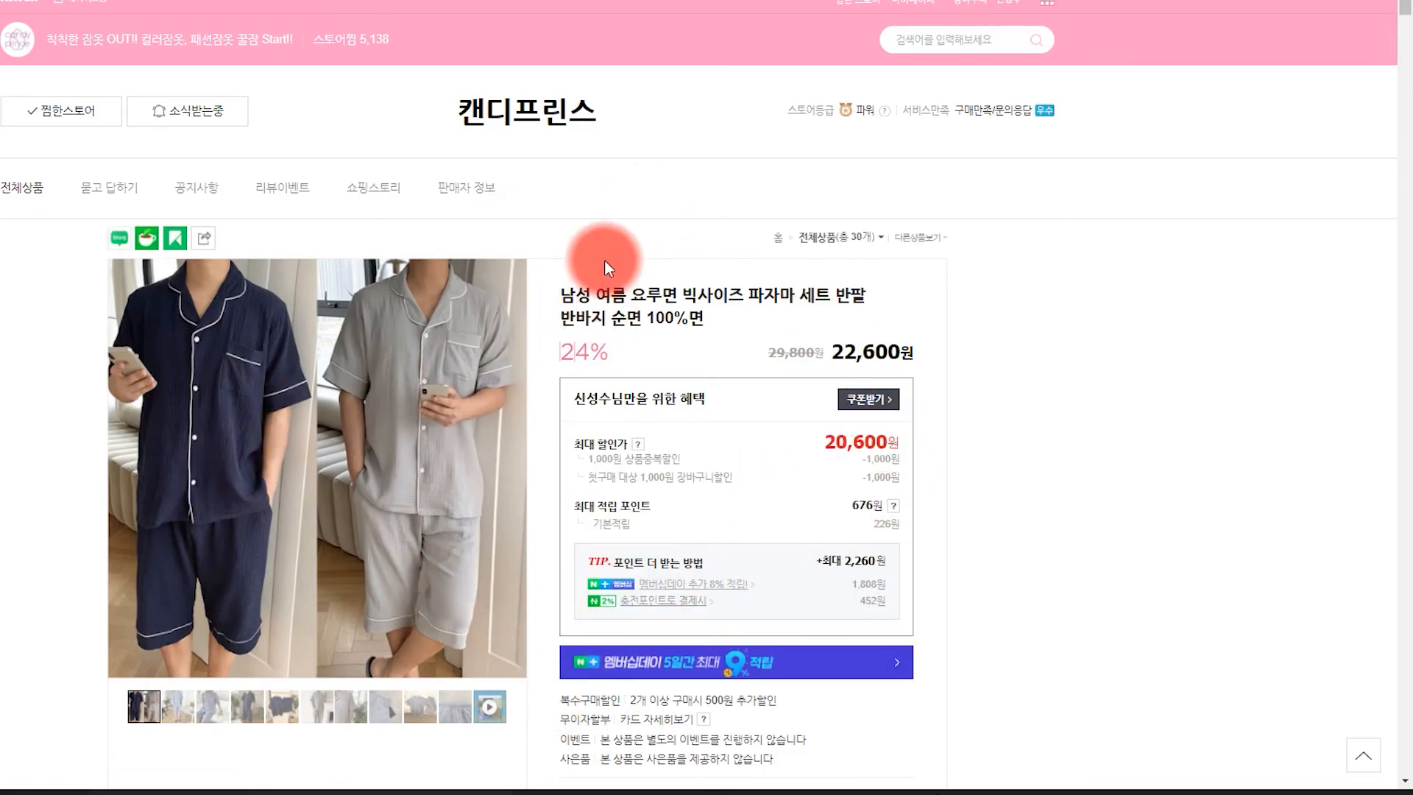
scroll(577, 210, down, 10)
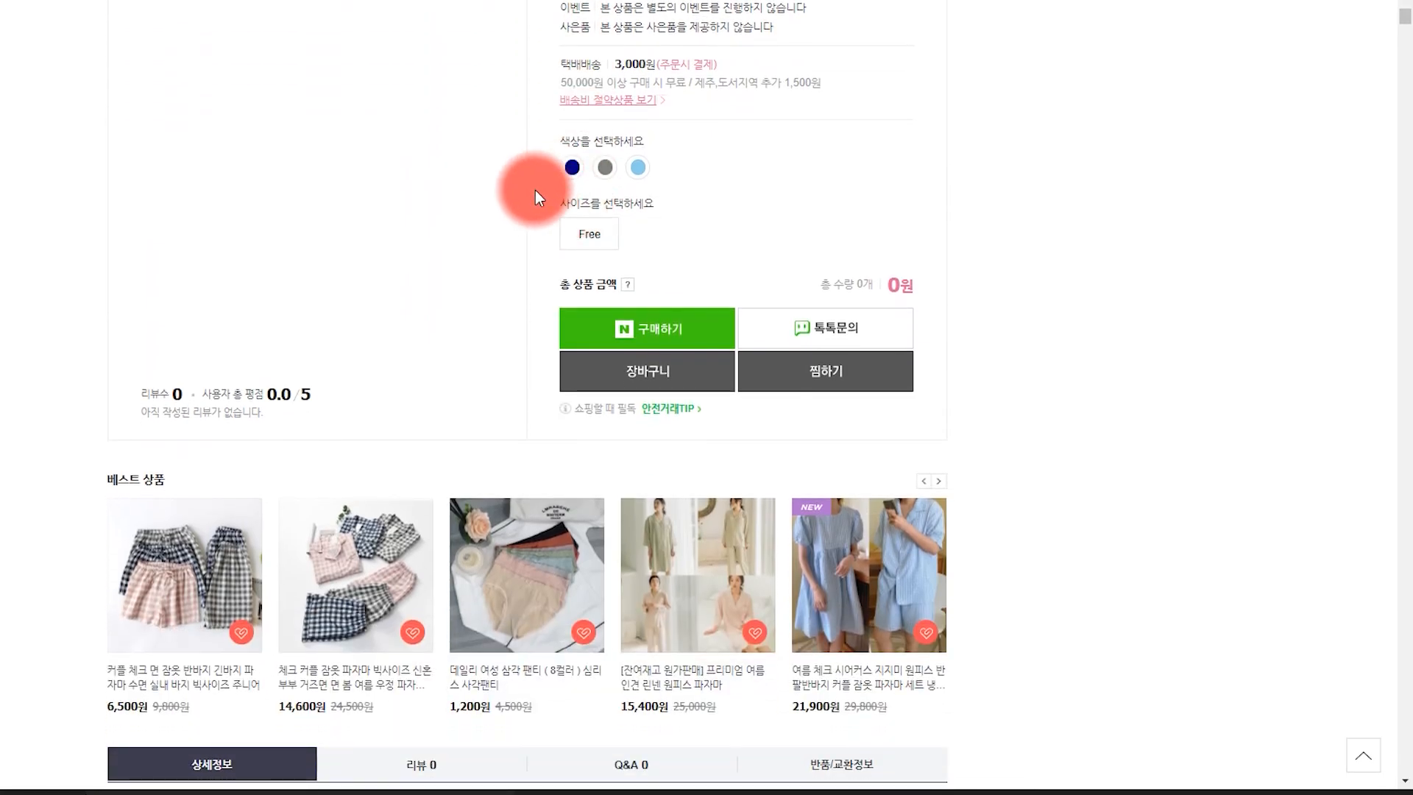
scroll(538, 193, down, 18)
scroll(536, 190, up, 20)
scroll(536, 190, up, 1)
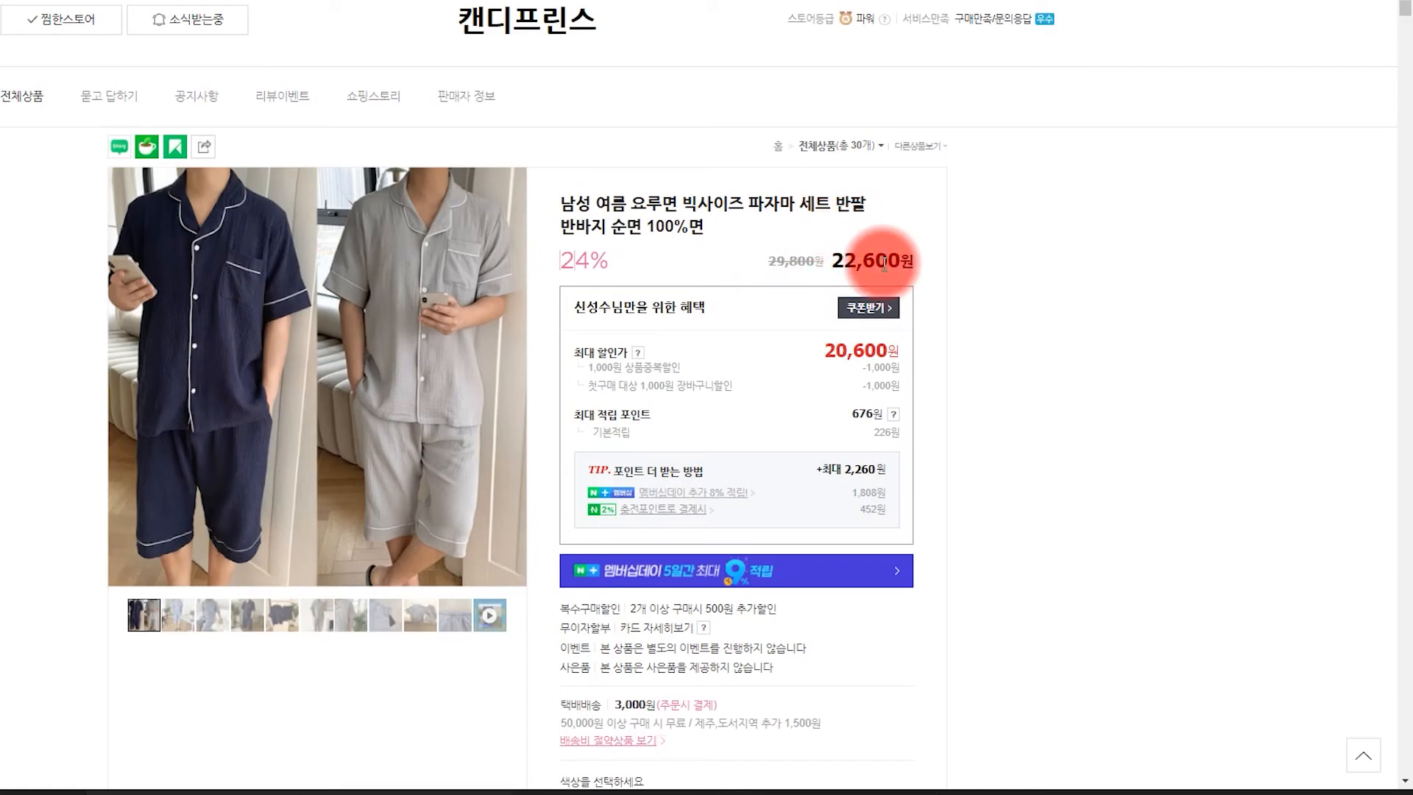
scroll(739, 284, down, 2)
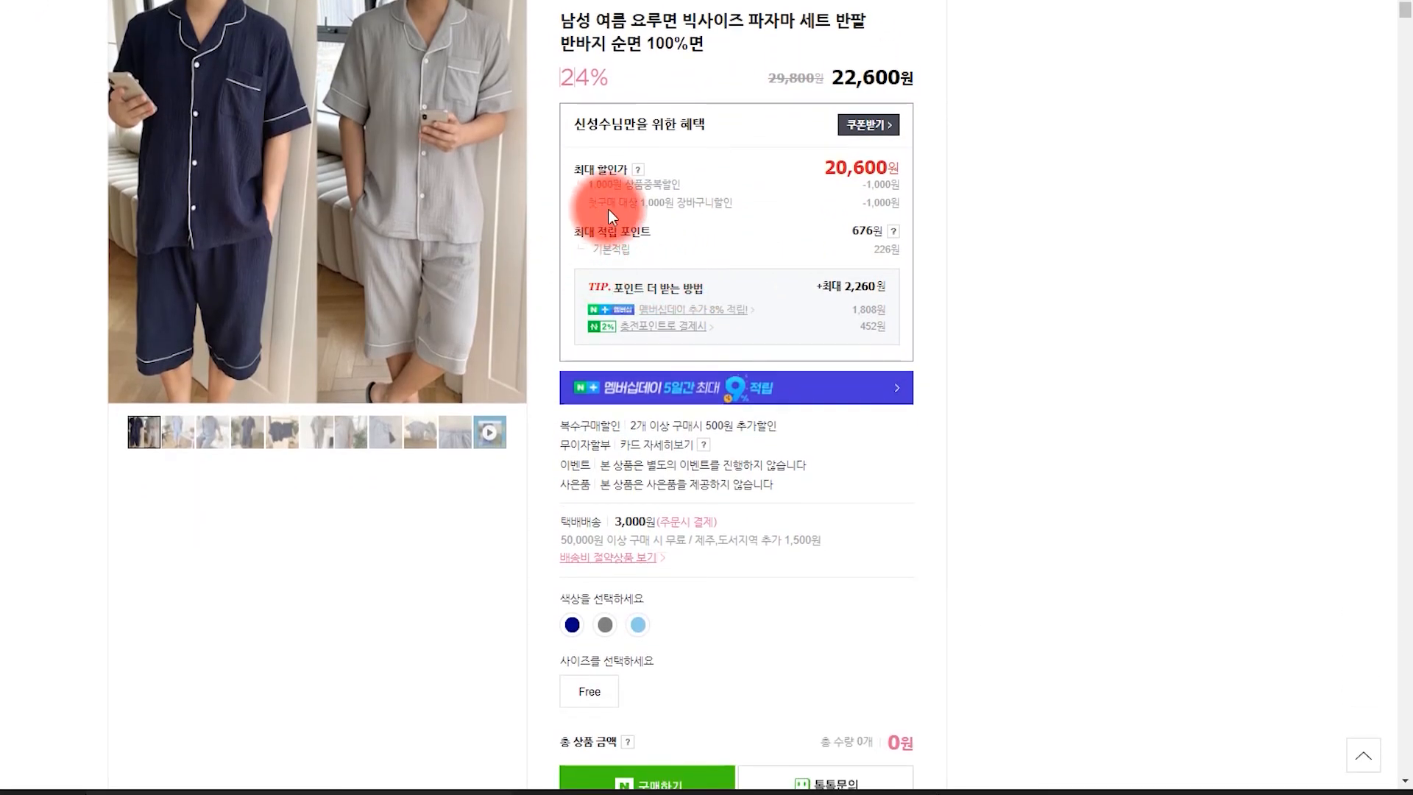
scroll(748, 286, down, 2)
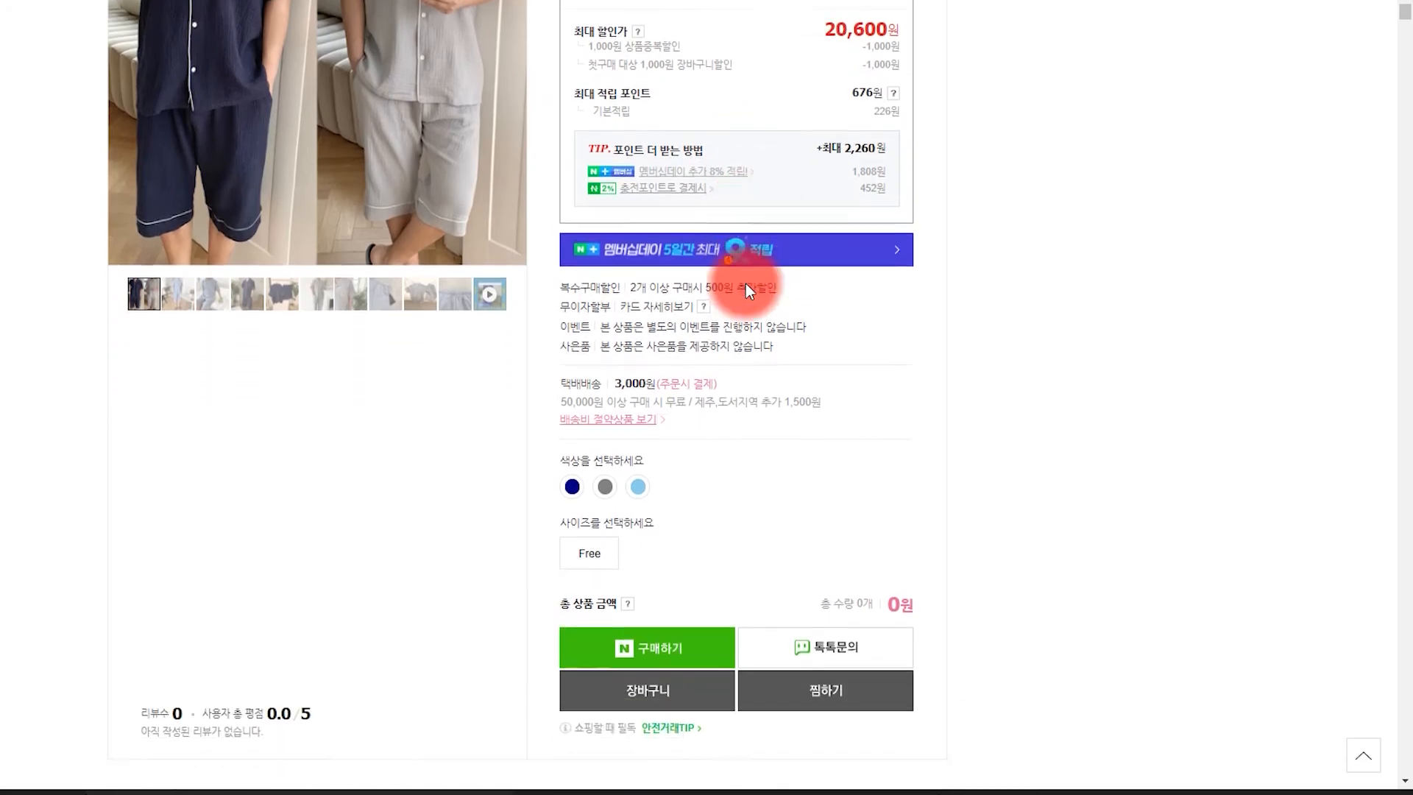
scroll(745, 284, down, 2)
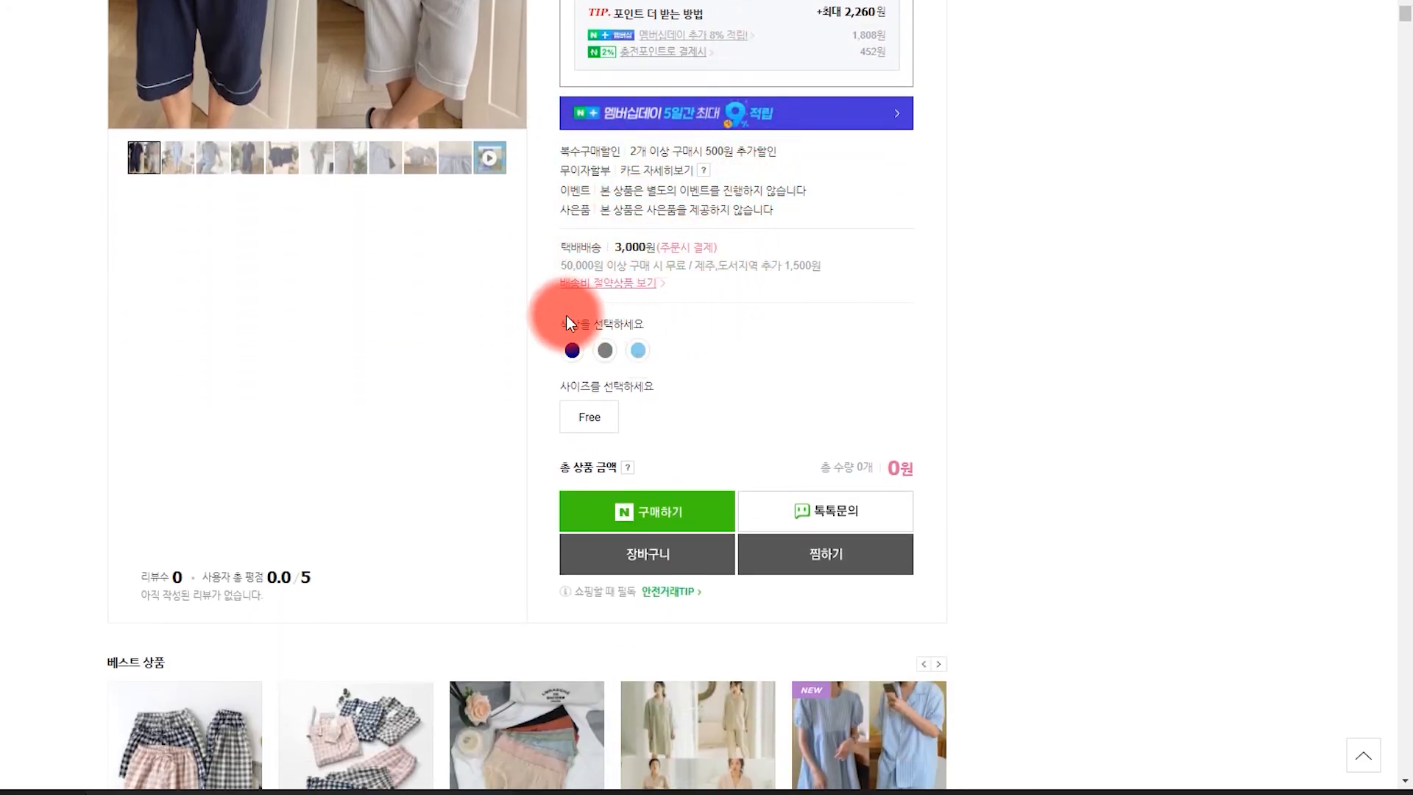
scroll(697, 297, down, 3)
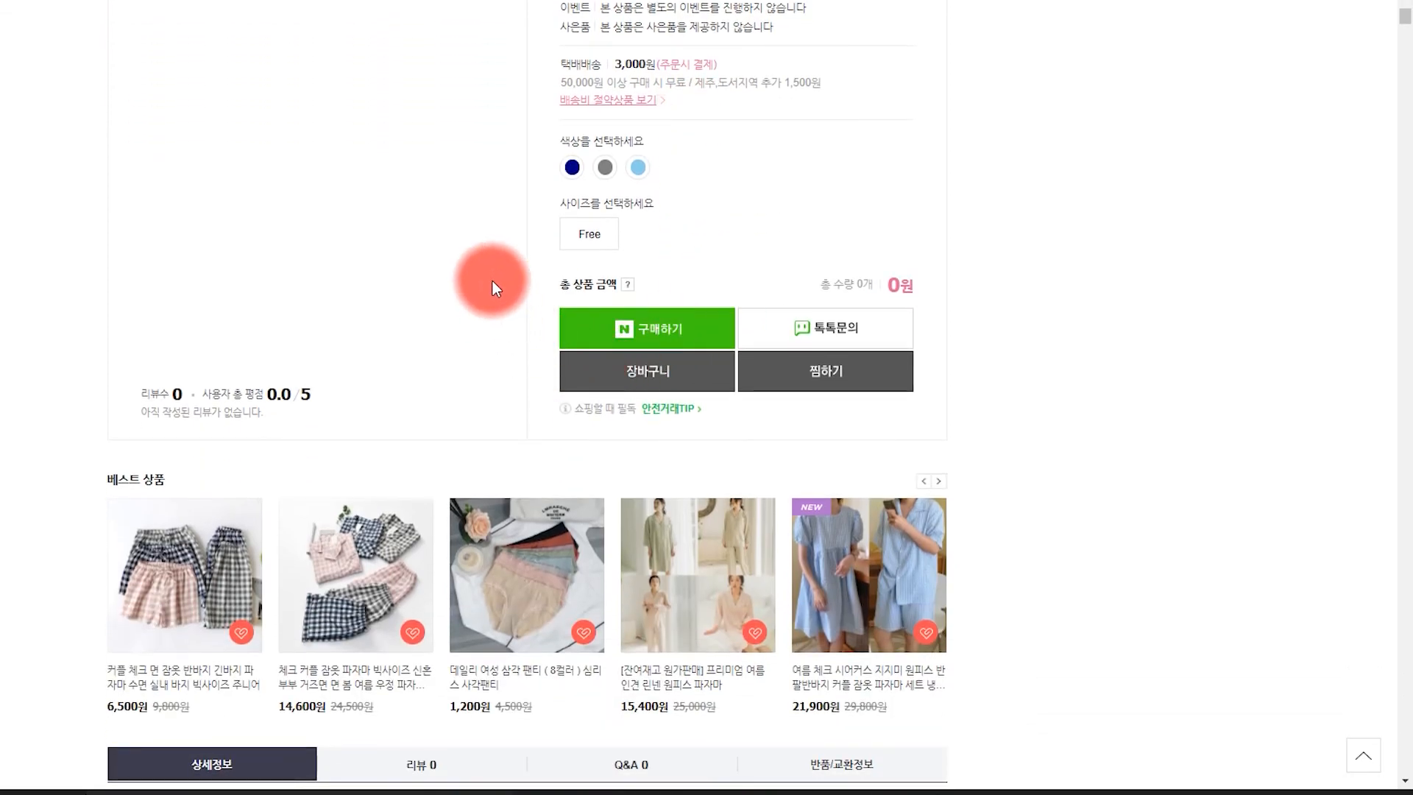
Check the product information table on the store page, including manufacturer, brand, origin, attributes and certification details.
scroll(674, 231, down, 10)
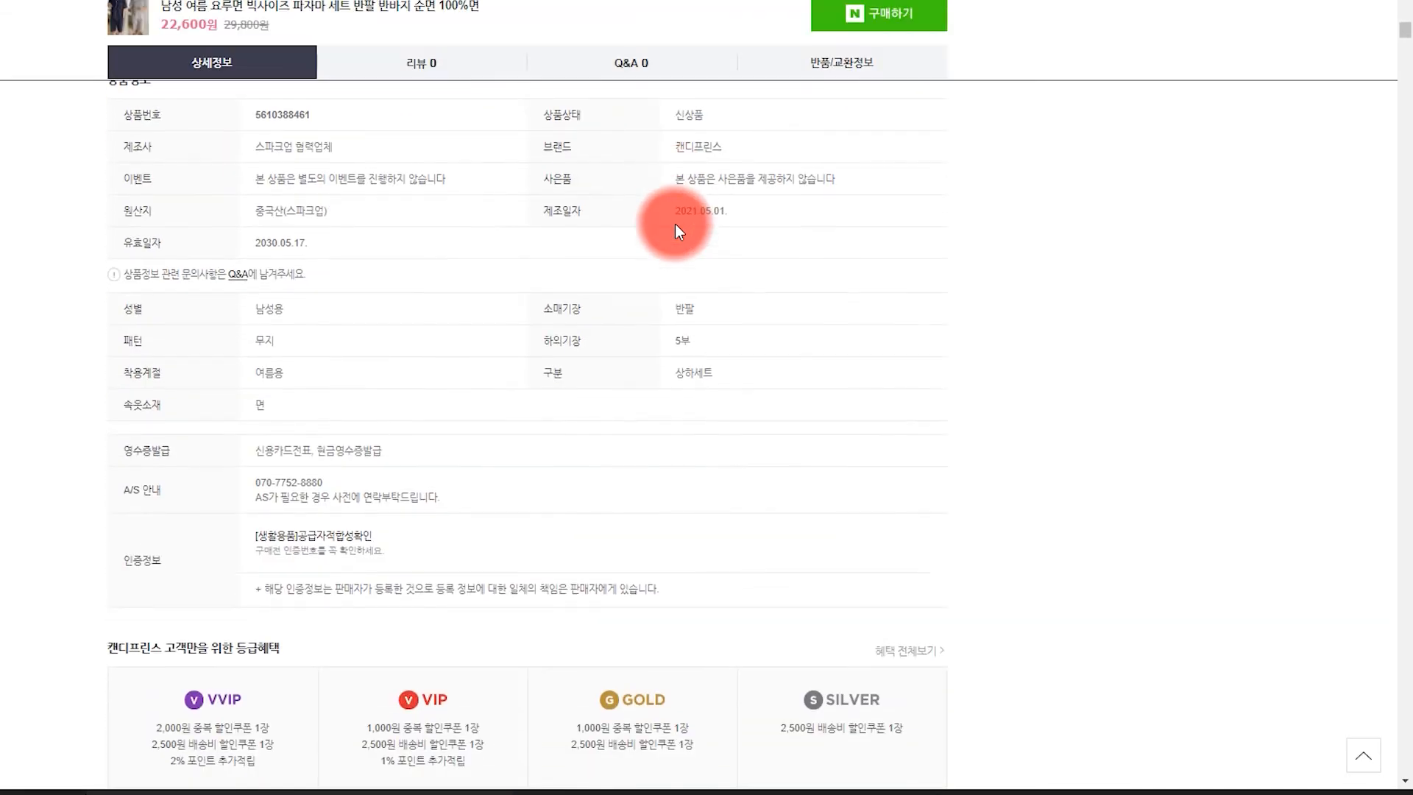
scroll(675, 231, up, 1)
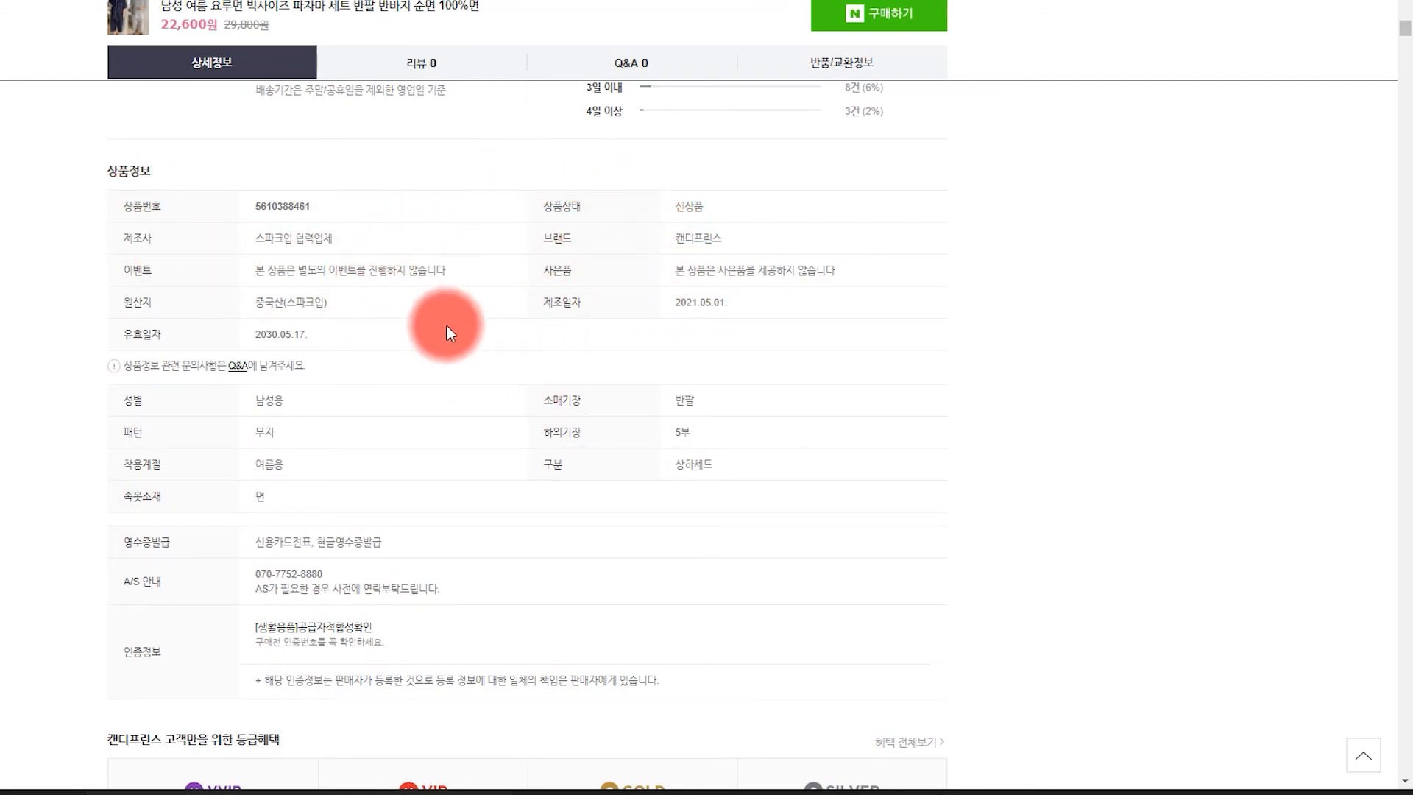
scroll(453, 297, down, 1)
scroll(359, 322, down, 1)
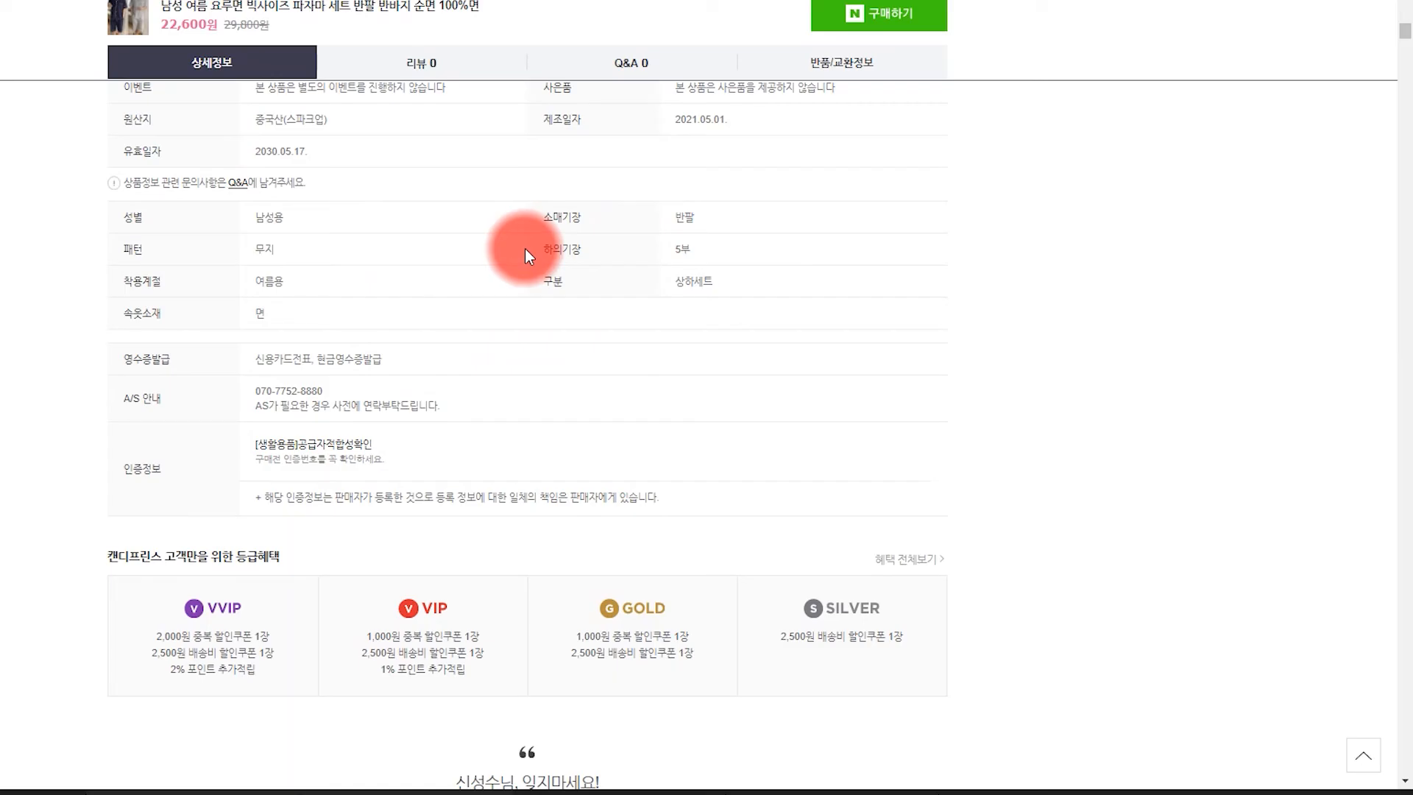
Examine the product video and the detail description's text and photos as they appear on the store page.
scroll(525, 252, down, 12)
scroll(527, 258, down, 15)
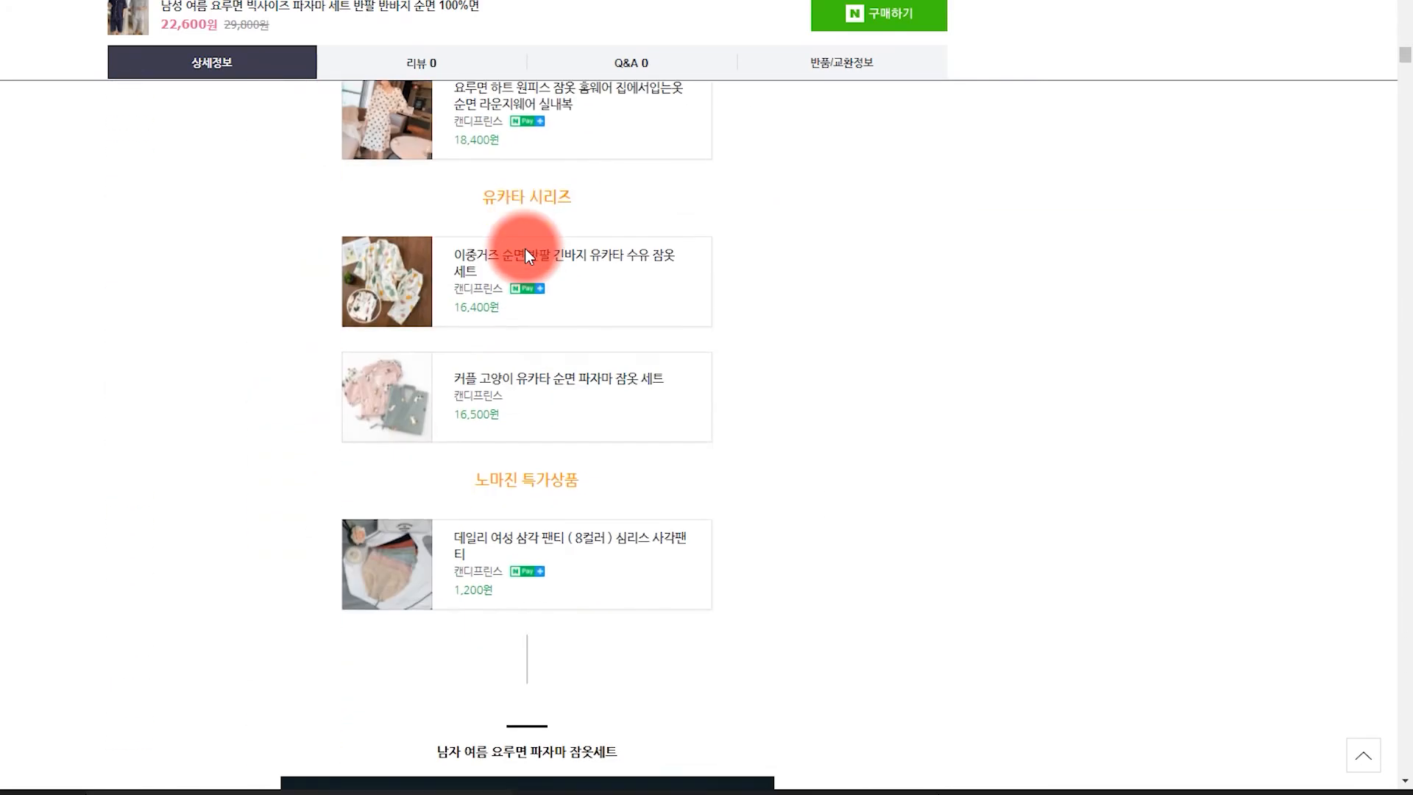
scroll(863, 259, up, 5)
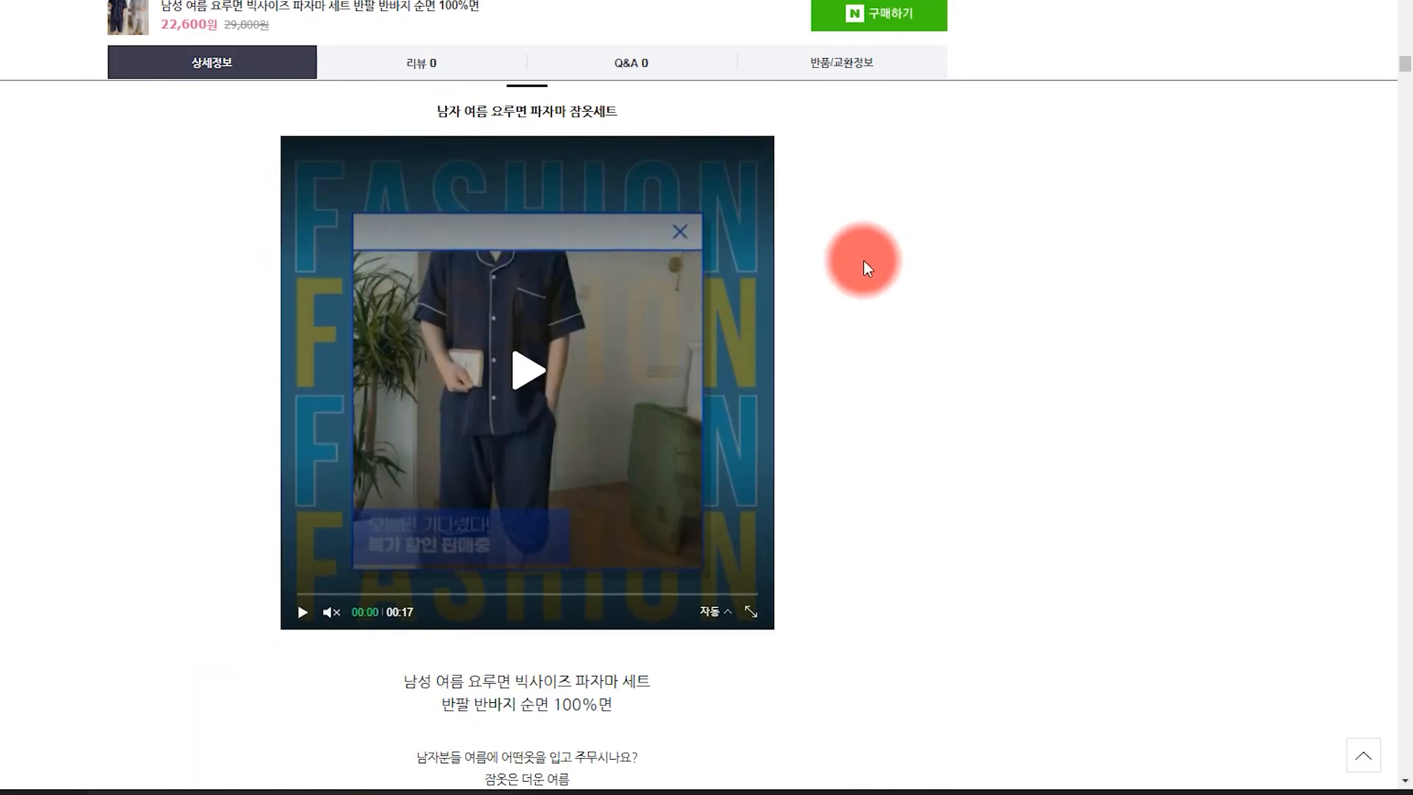
scroll(254, 240, up, 4)
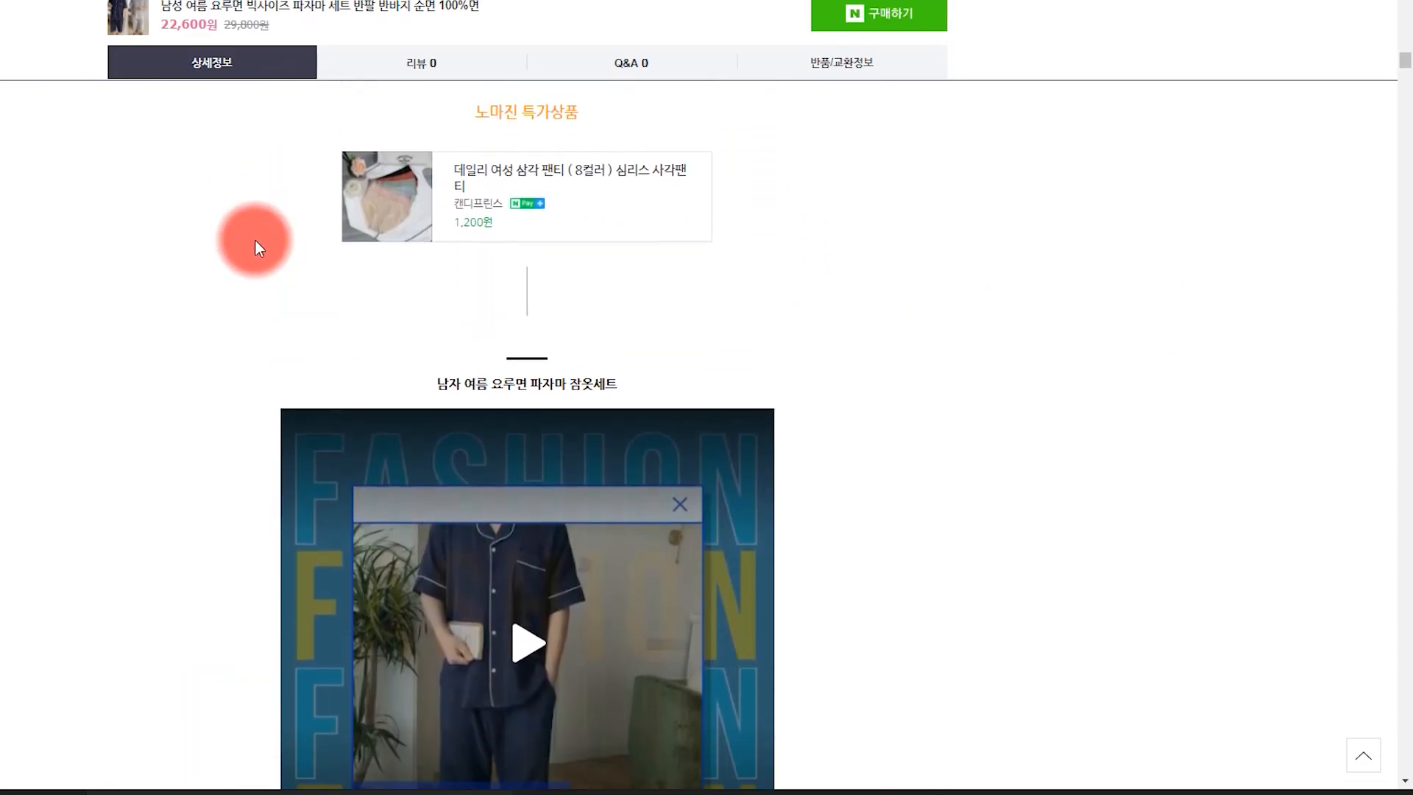
scroll(255, 240, down, 4)
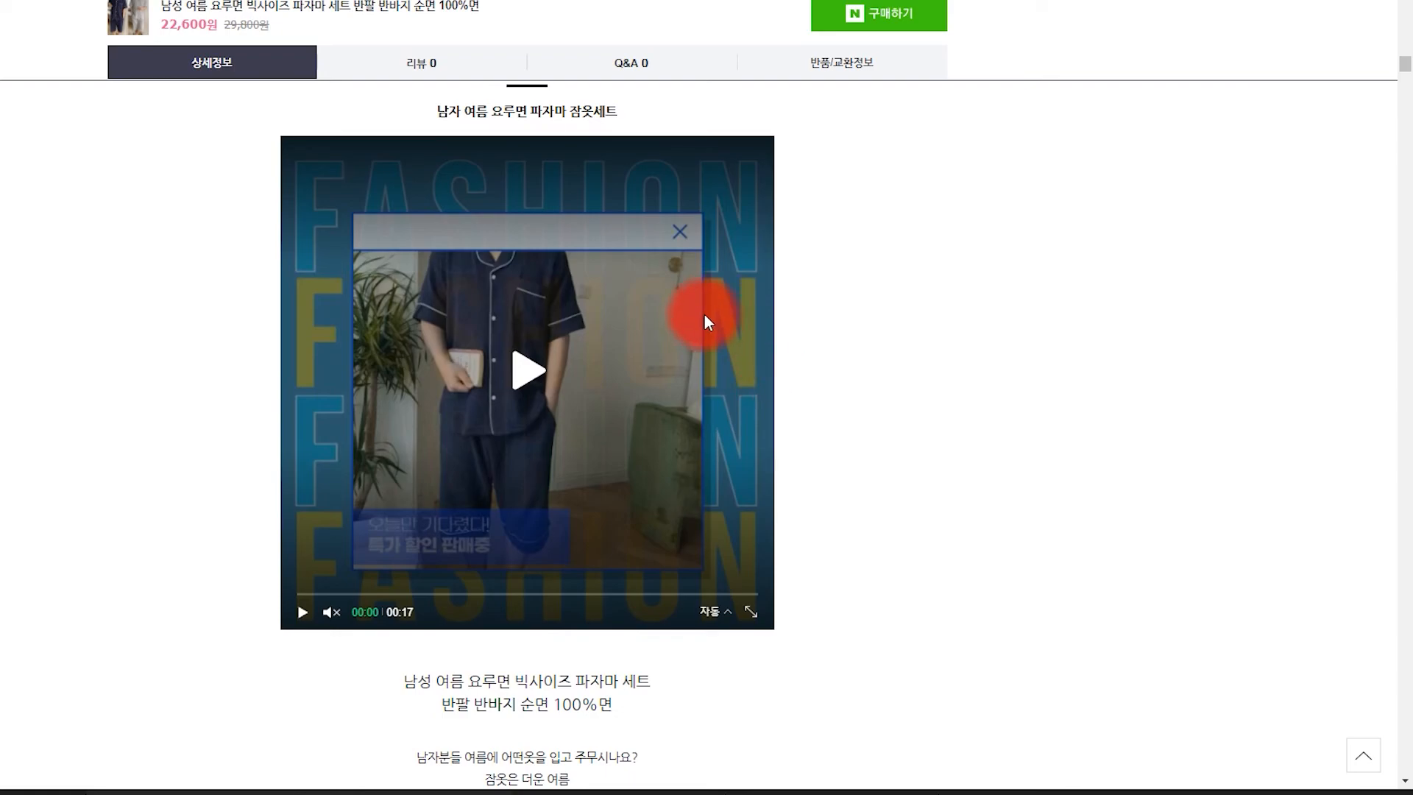
scroll(704, 312, down, 6)
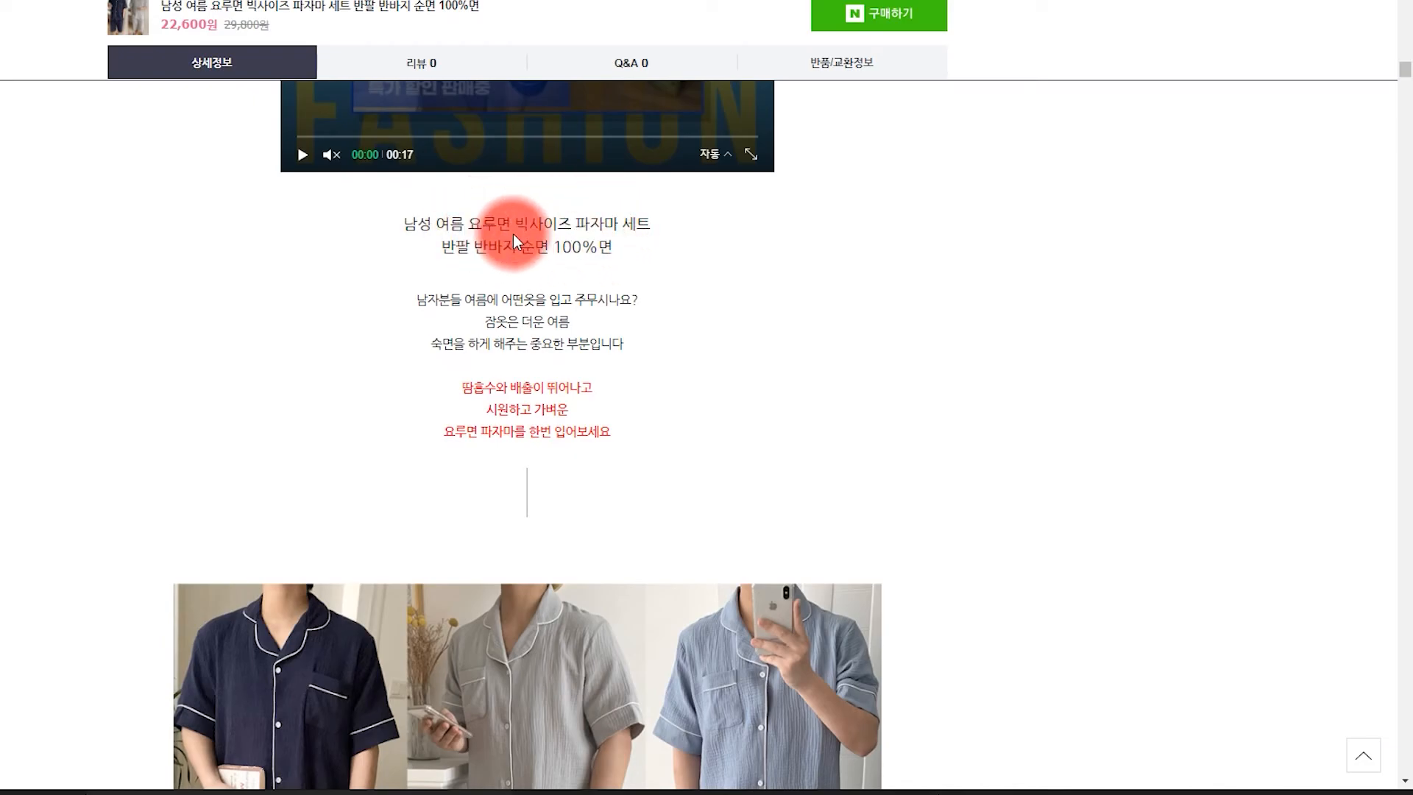
scroll(535, 251, down, 20)
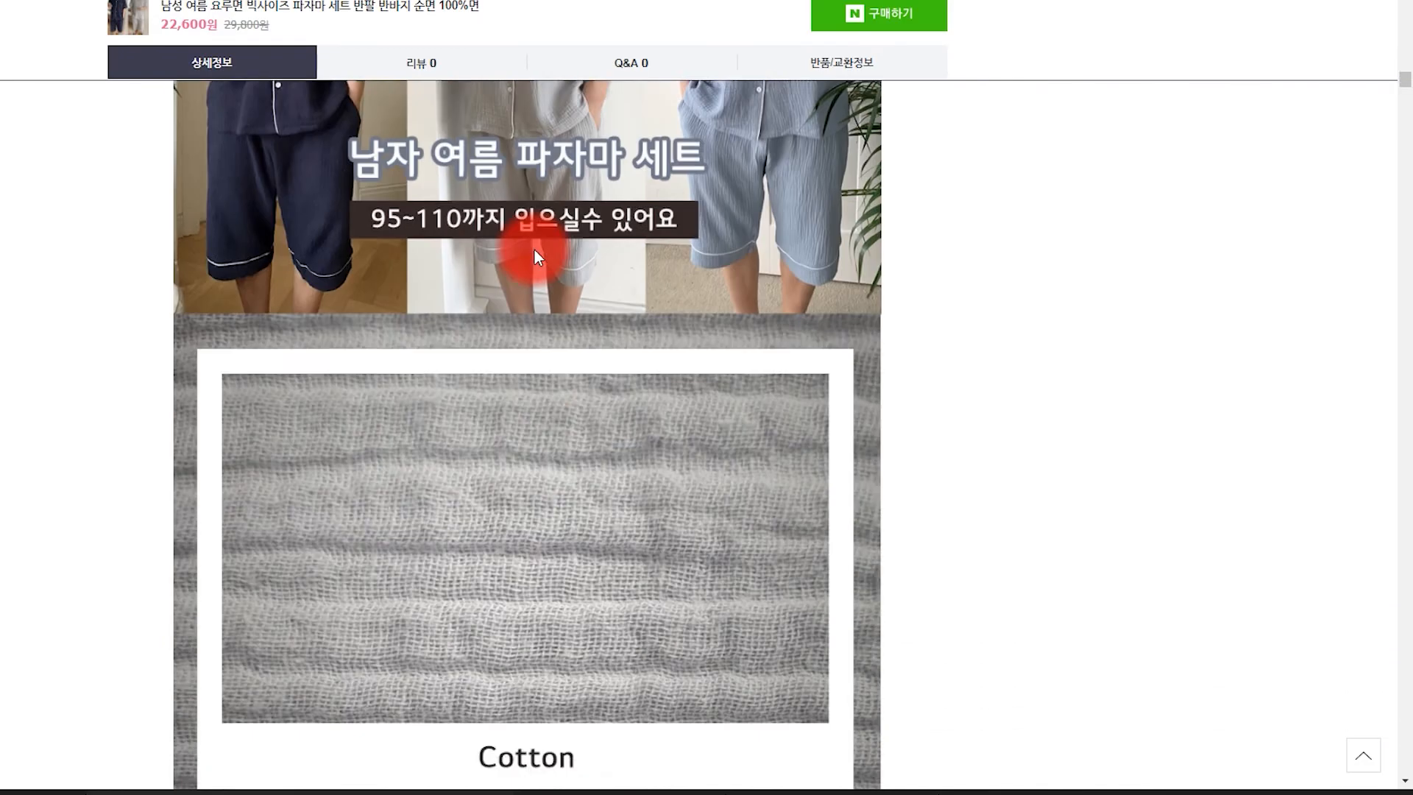
scroll(533, 249, down, 10)
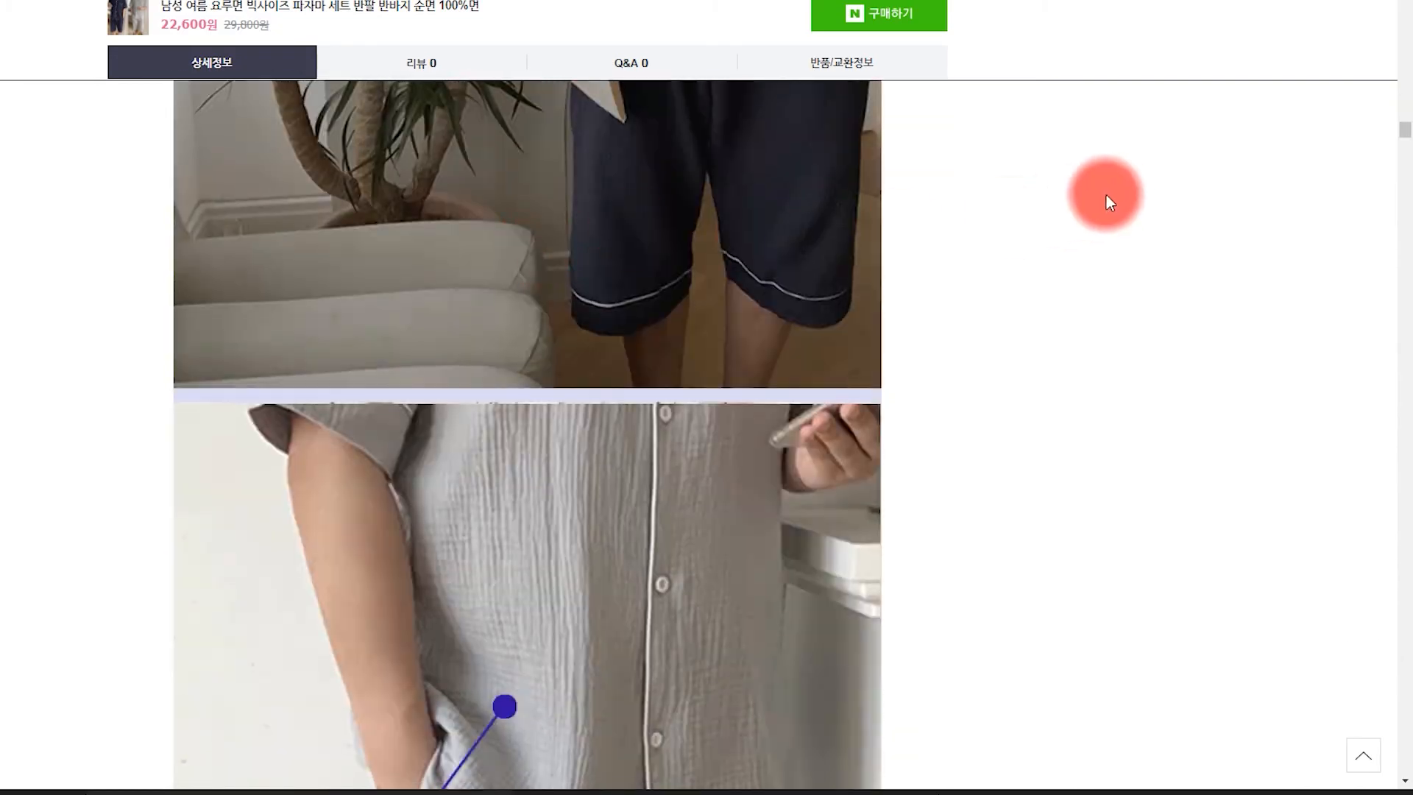
Check the related tags, product information notice and transaction terms near the end of the store page.
drag(1403, 133, 1406, 731)
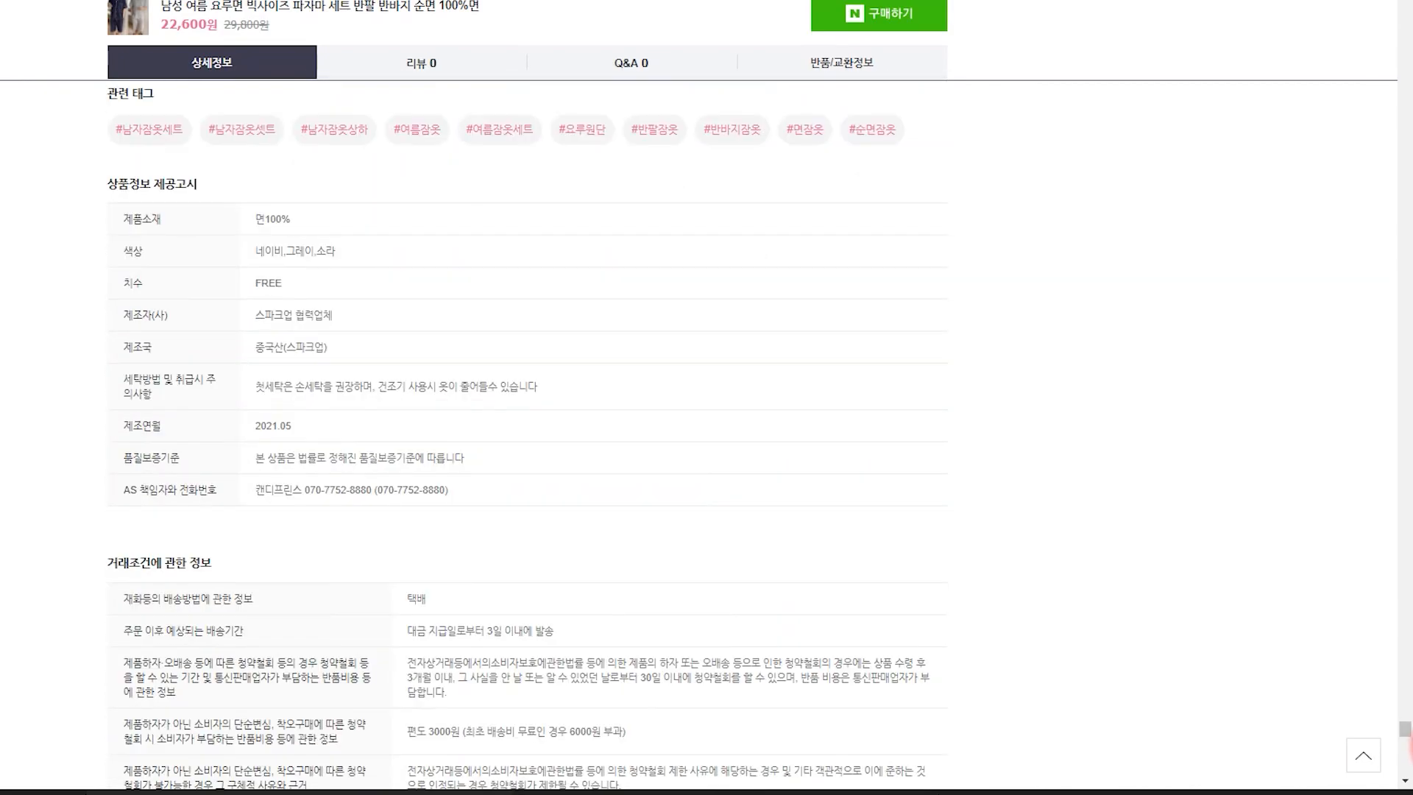
scroll(1262, 431, up, 3)
scroll(1256, 414, down, 1)
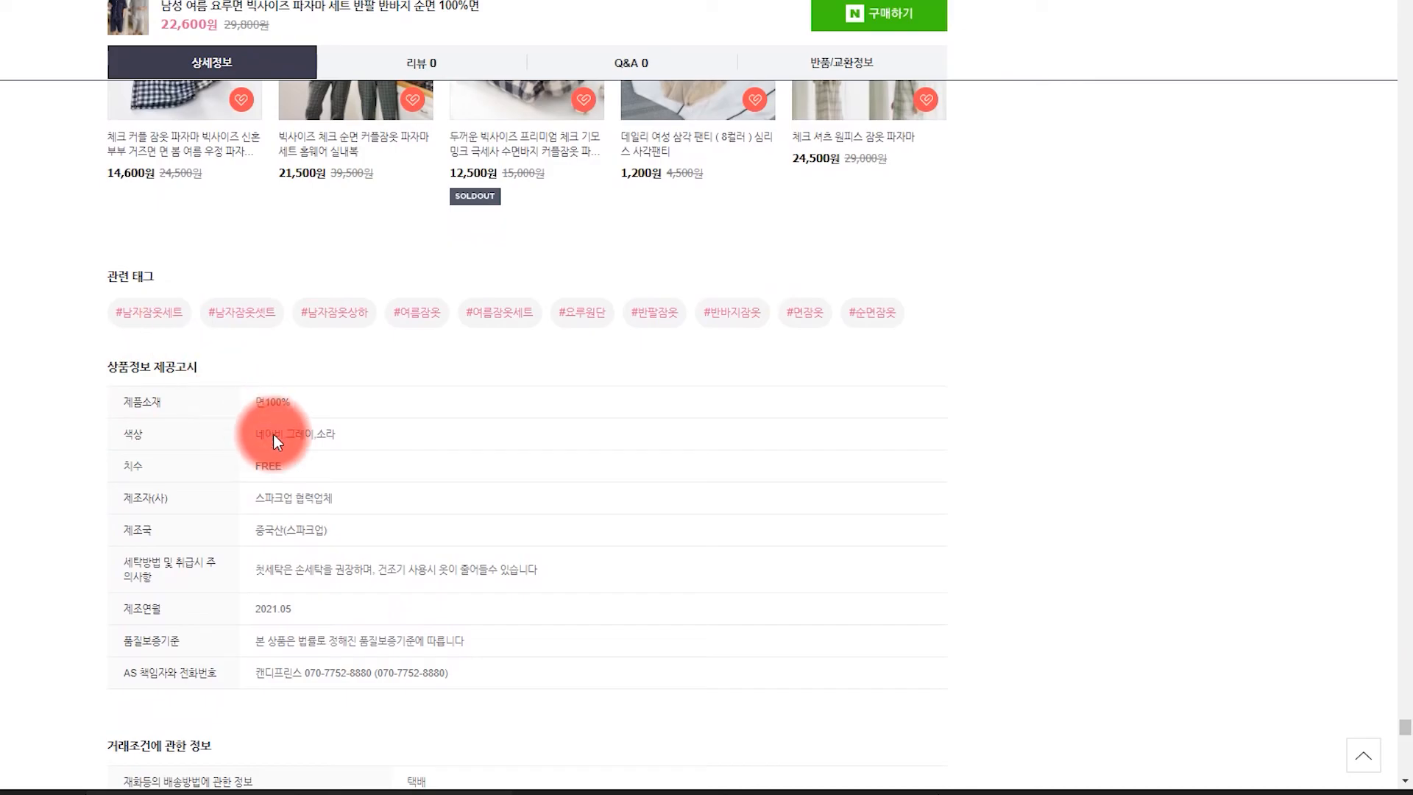
scroll(463, 417, down, 4)
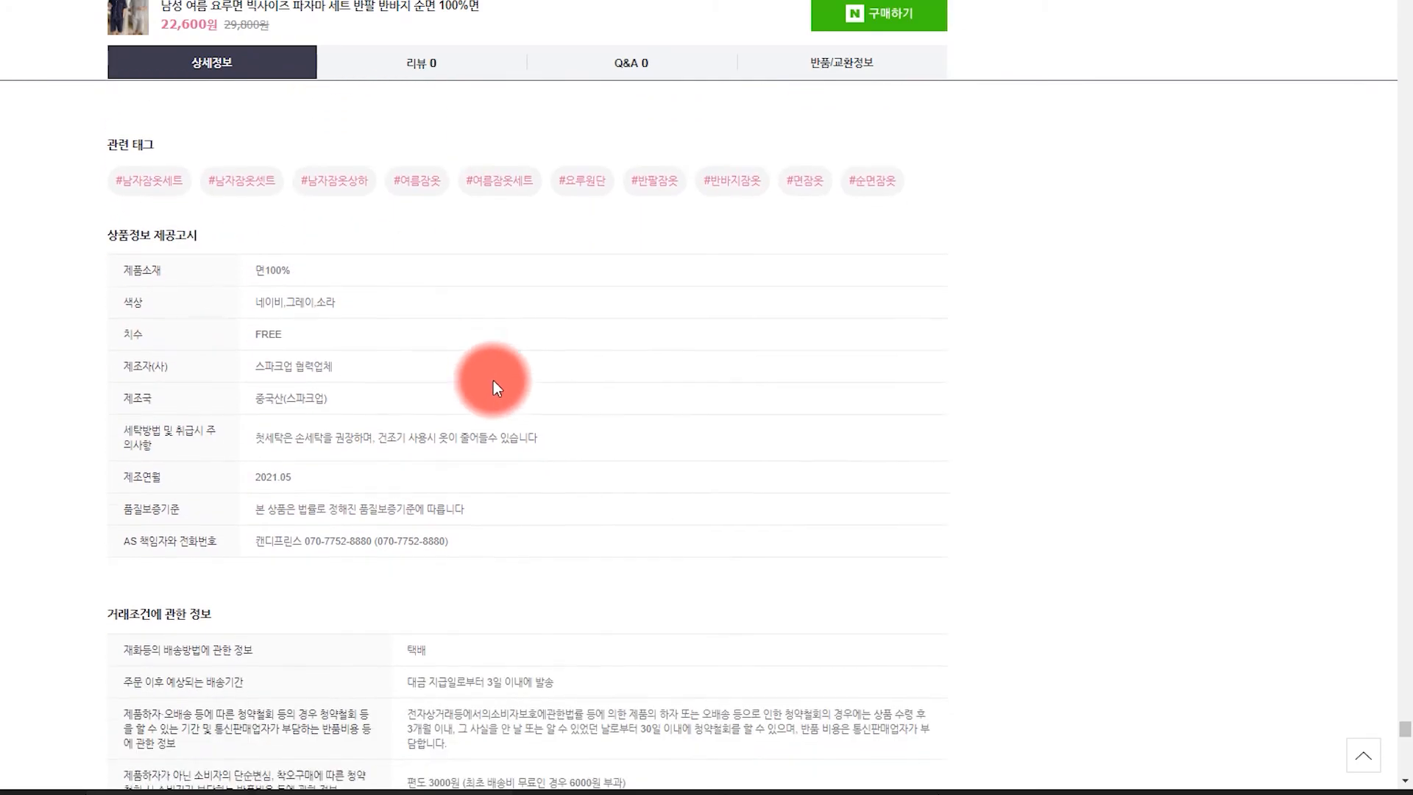
scroll(549, 279, down, 8)
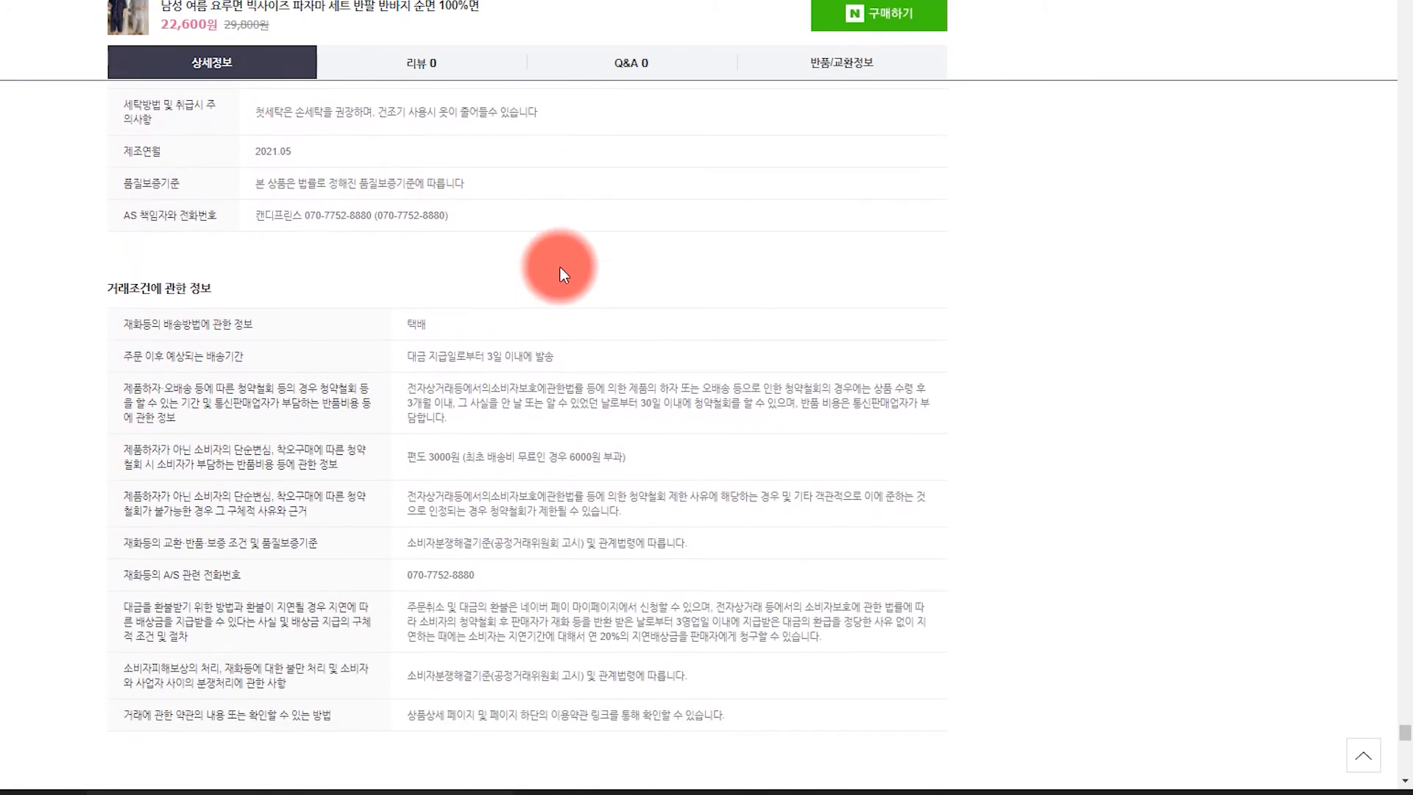
Go back to the start of the store page and review the discount coupons and the 캔디프린스 BEST notice above the detail description.
scroll(597, 236, up, 5)
scroll(597, 235, up, 20)
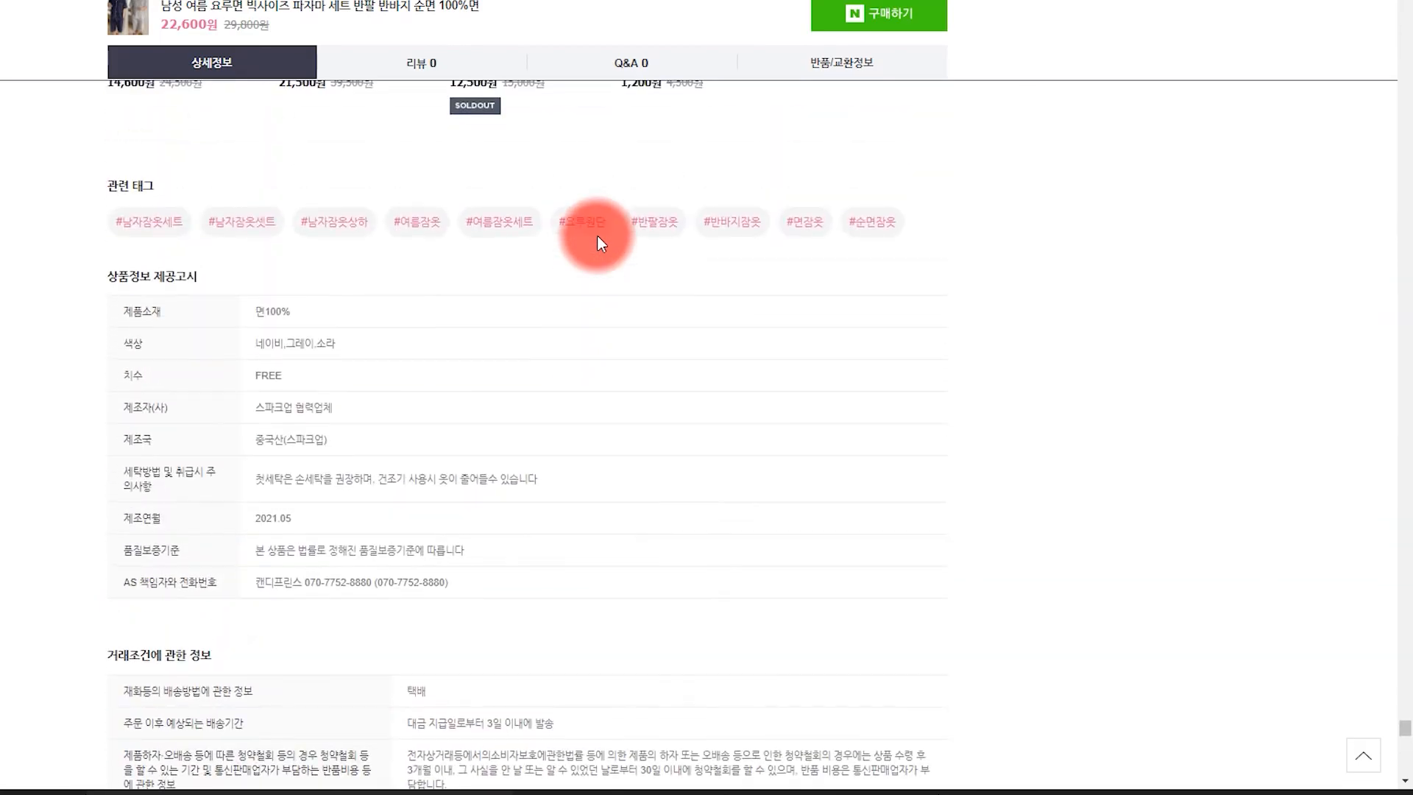
scroll(598, 234, up, 15)
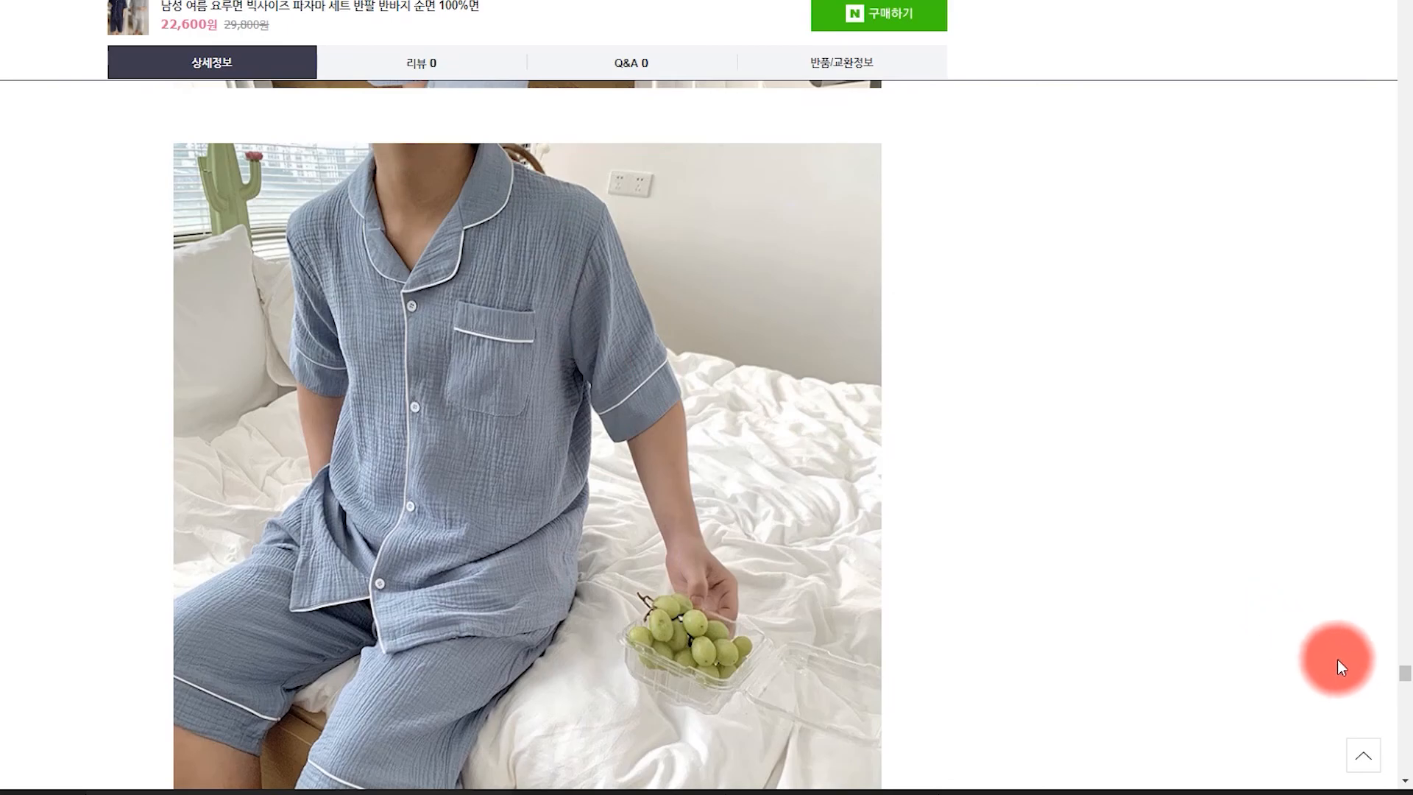
drag(1405, 672, 1393, 2)
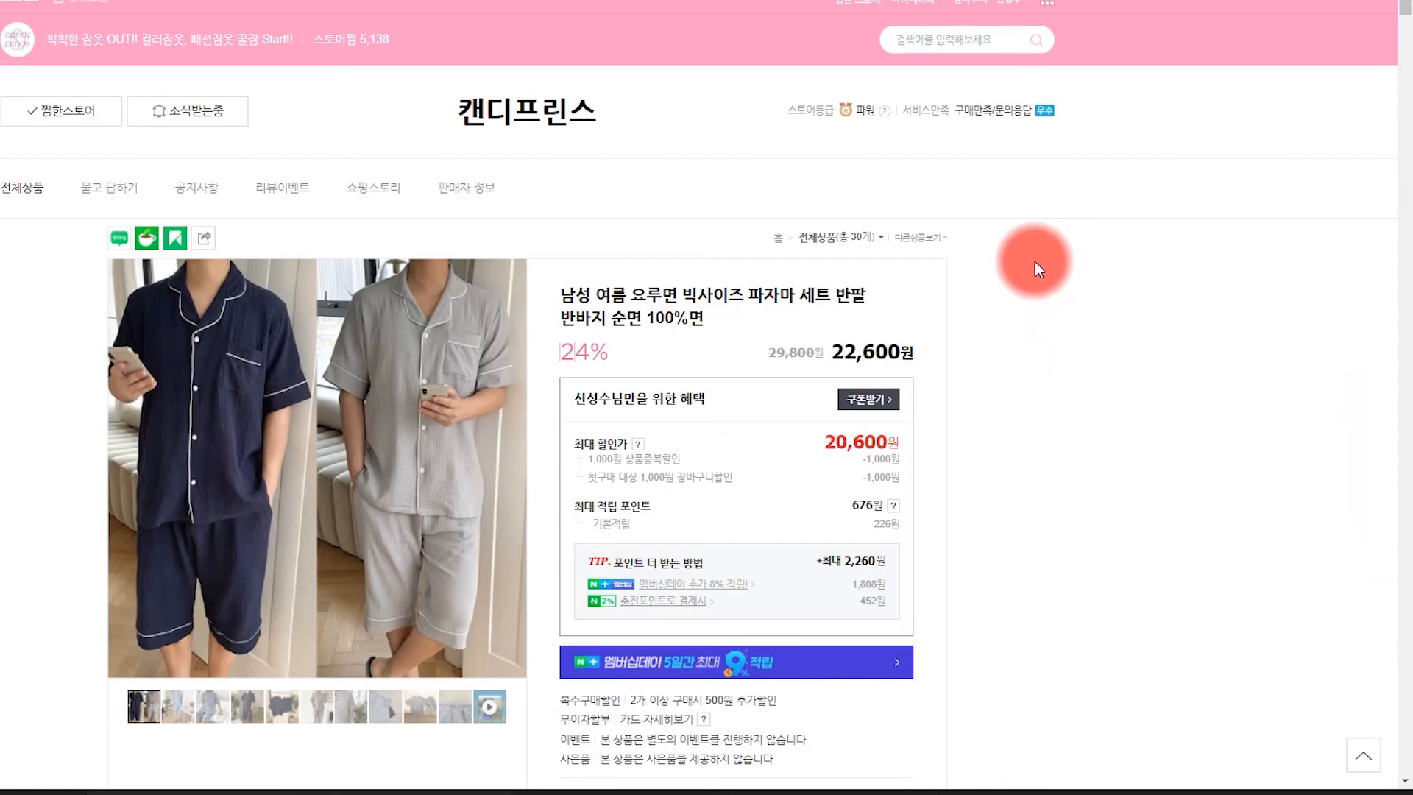
scroll(1035, 262, down, 12)
scroll(1035, 259, down, 20)
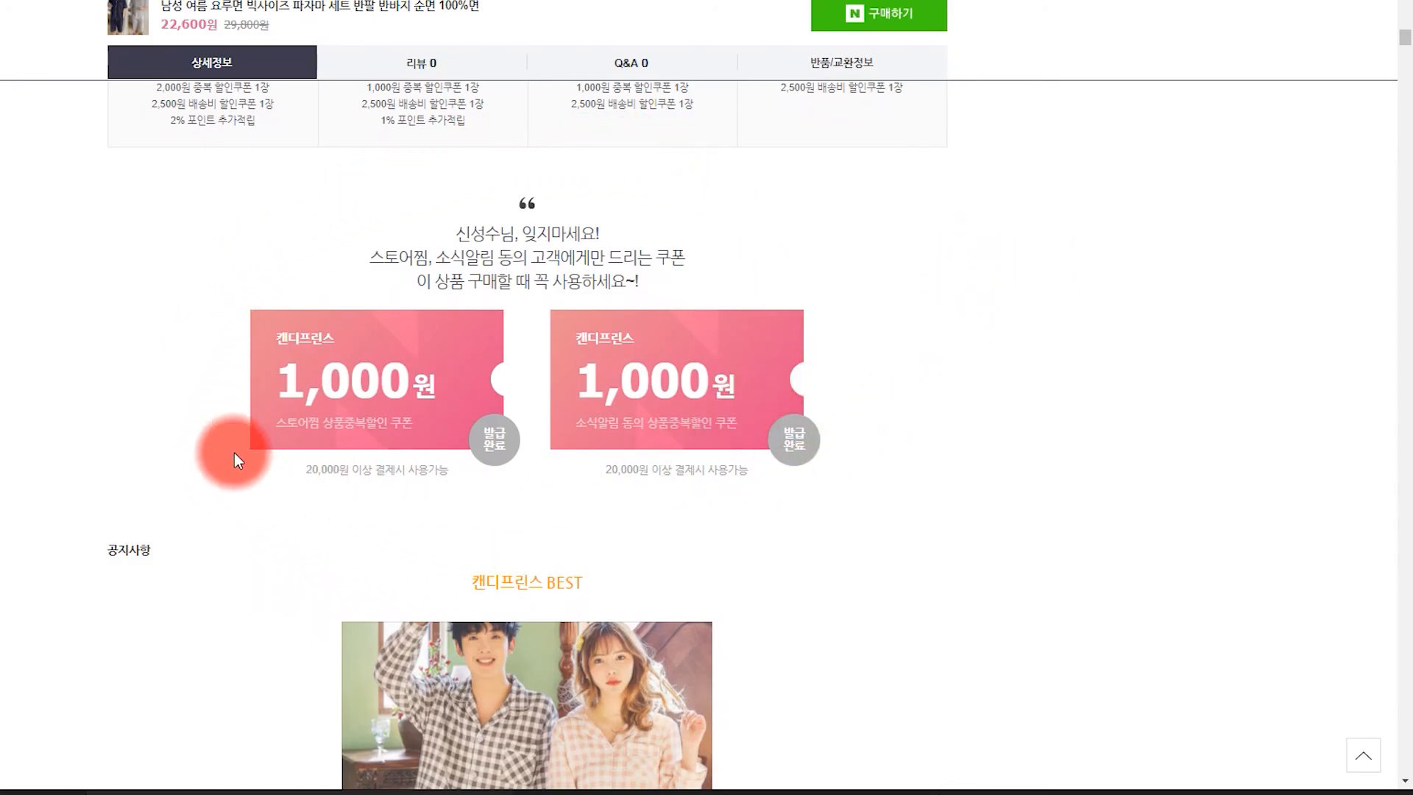
scroll(956, 318, down, 6)
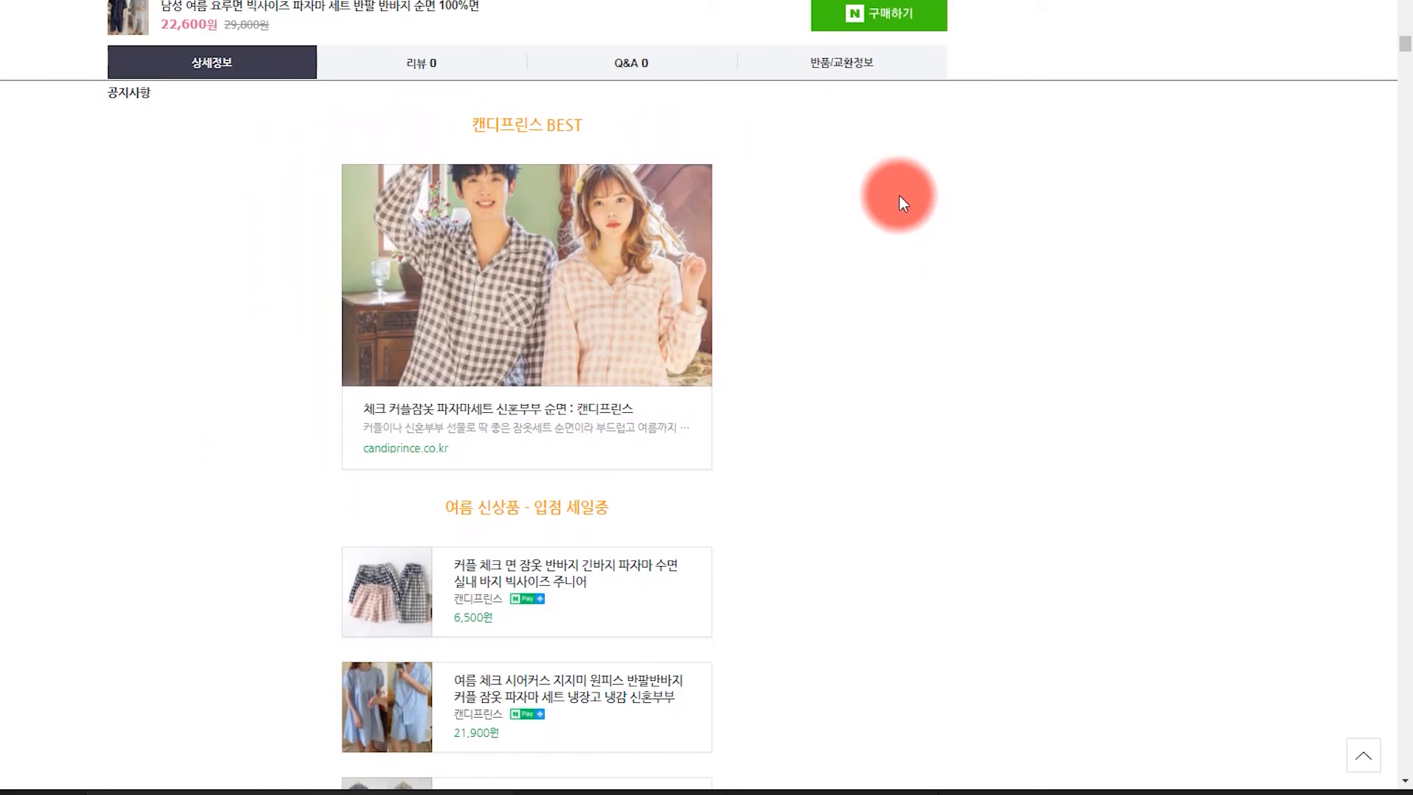
Test the notice's link to the couple check cotton pajama pants under 여름 신상품, and close the product page it opens.
scroll(584, 299, down, 4)
click(572, 304)
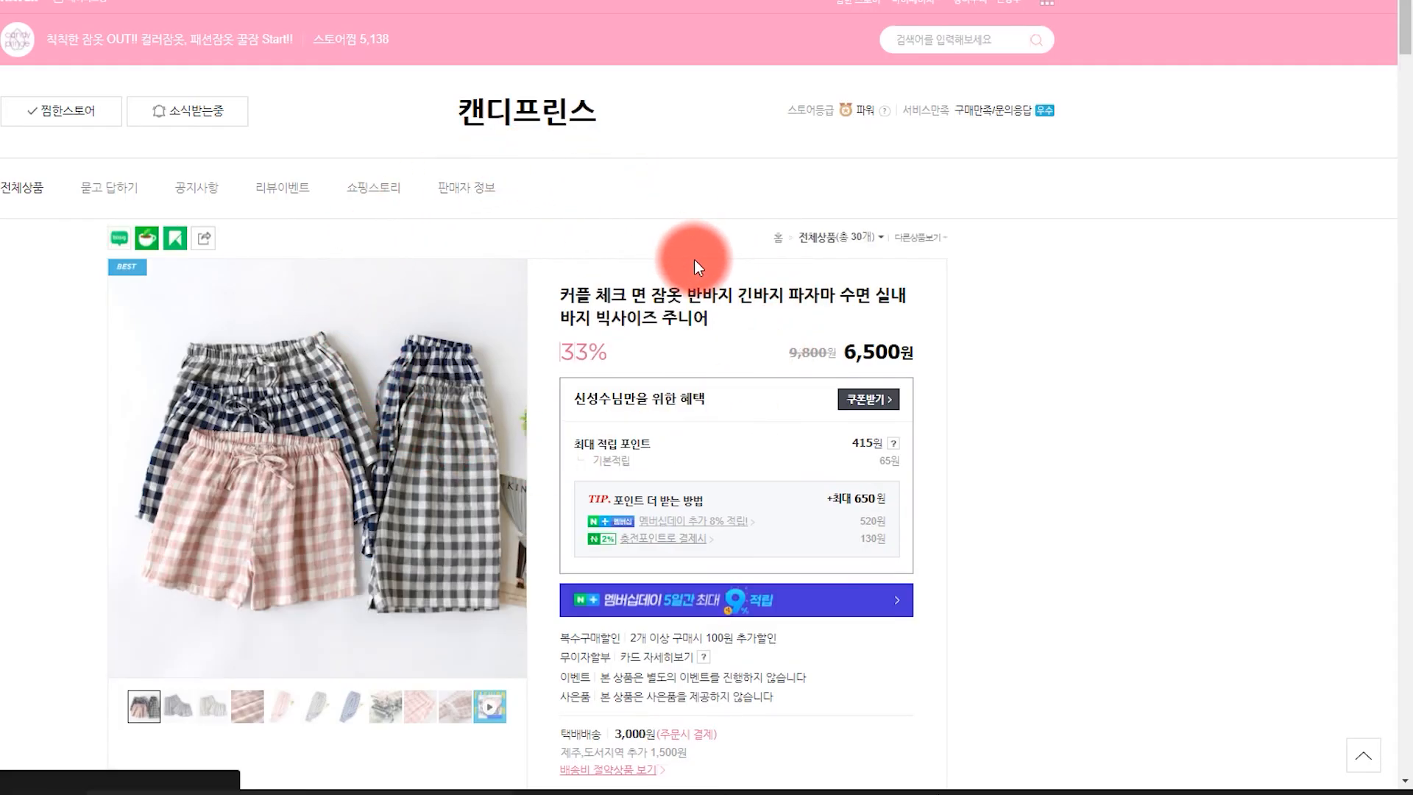
key(ctrl+w)
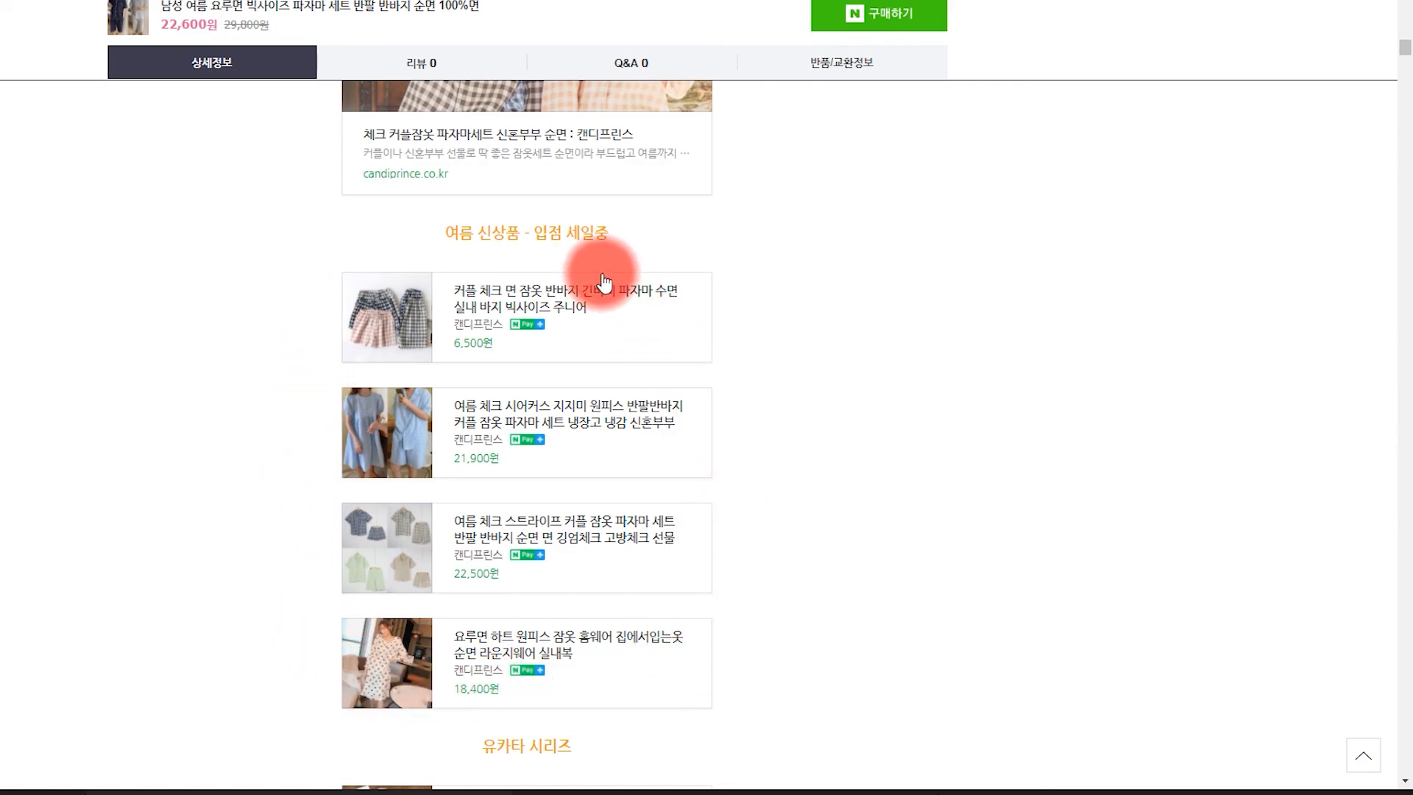
Examine the notice's linked product cards under 여름 신상품, 유카타 시리즈 and 노마진 특가상품, down to where the detail description begins.
scroll(779, 318, down, 4)
scroll(778, 316, down, 2)
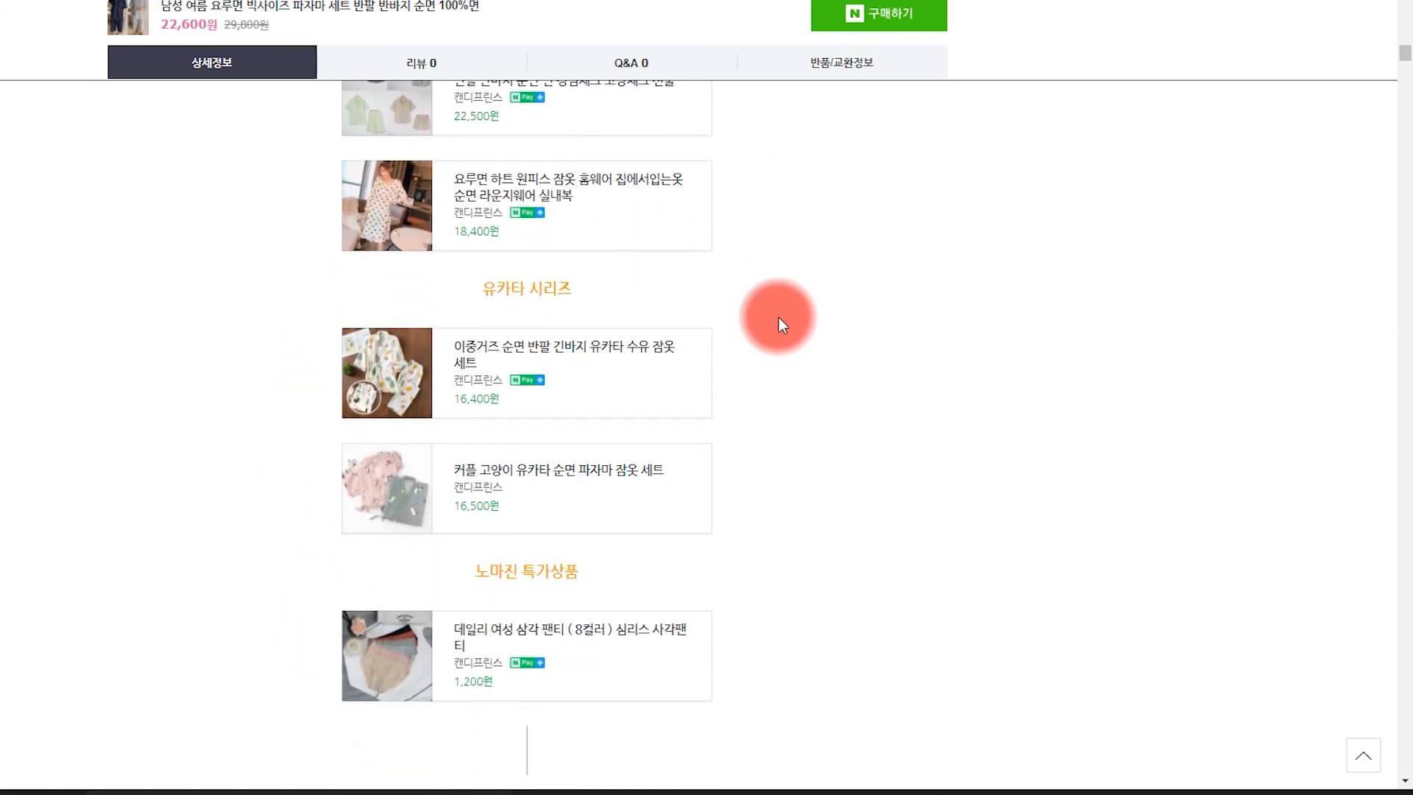
scroll(324, 454, down, 3)
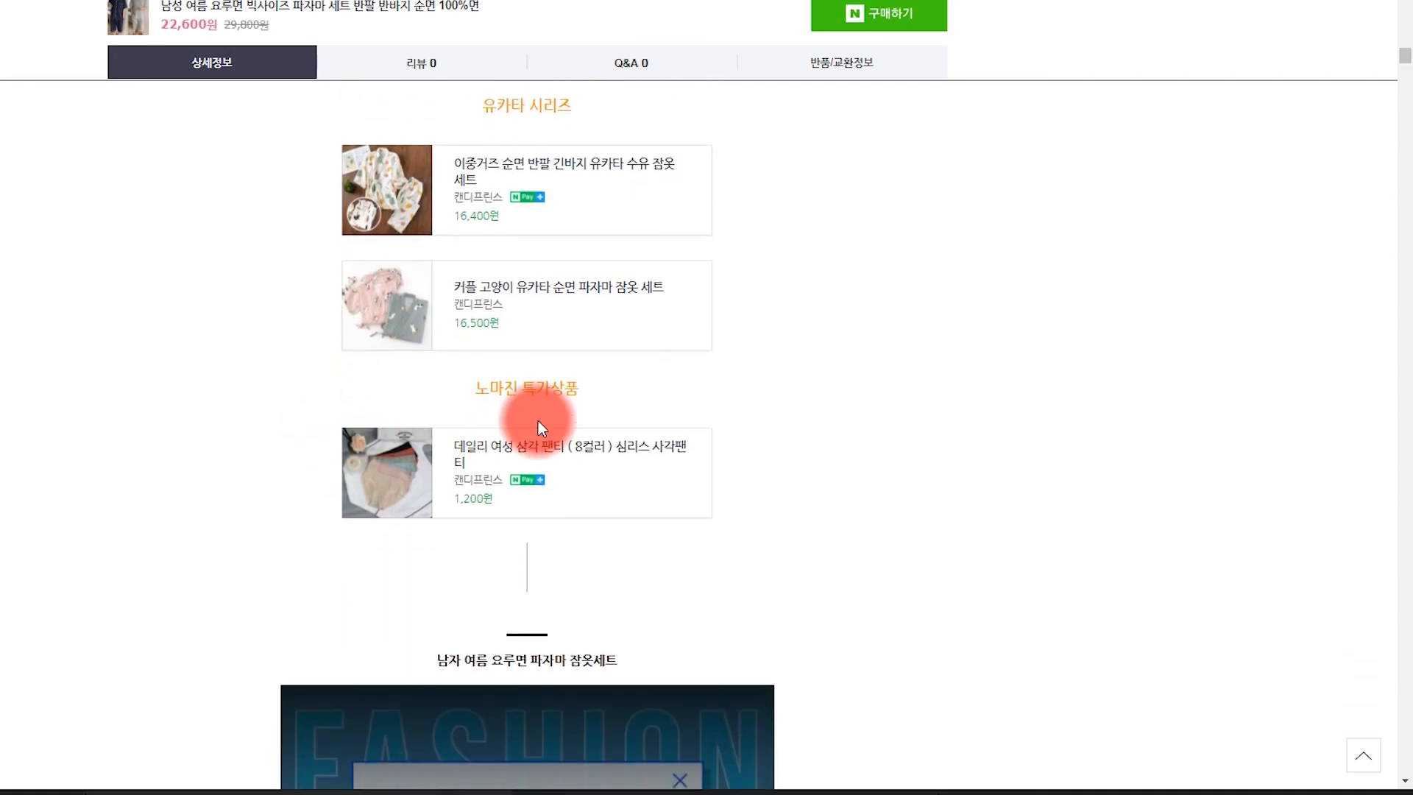
scroll(310, 320, up, 12)
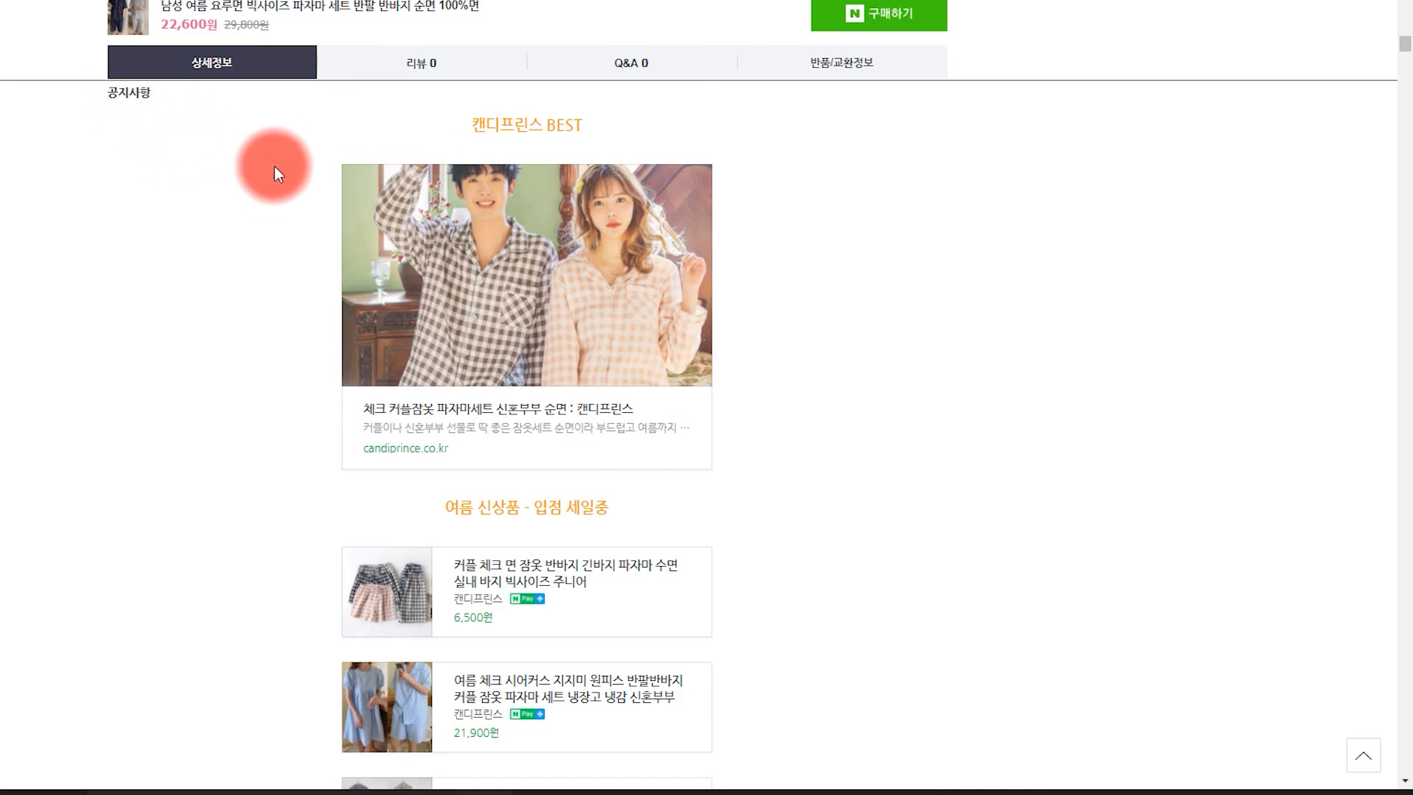
scroll(265, 308, down, 3)
scroll(264, 306, down, 6)
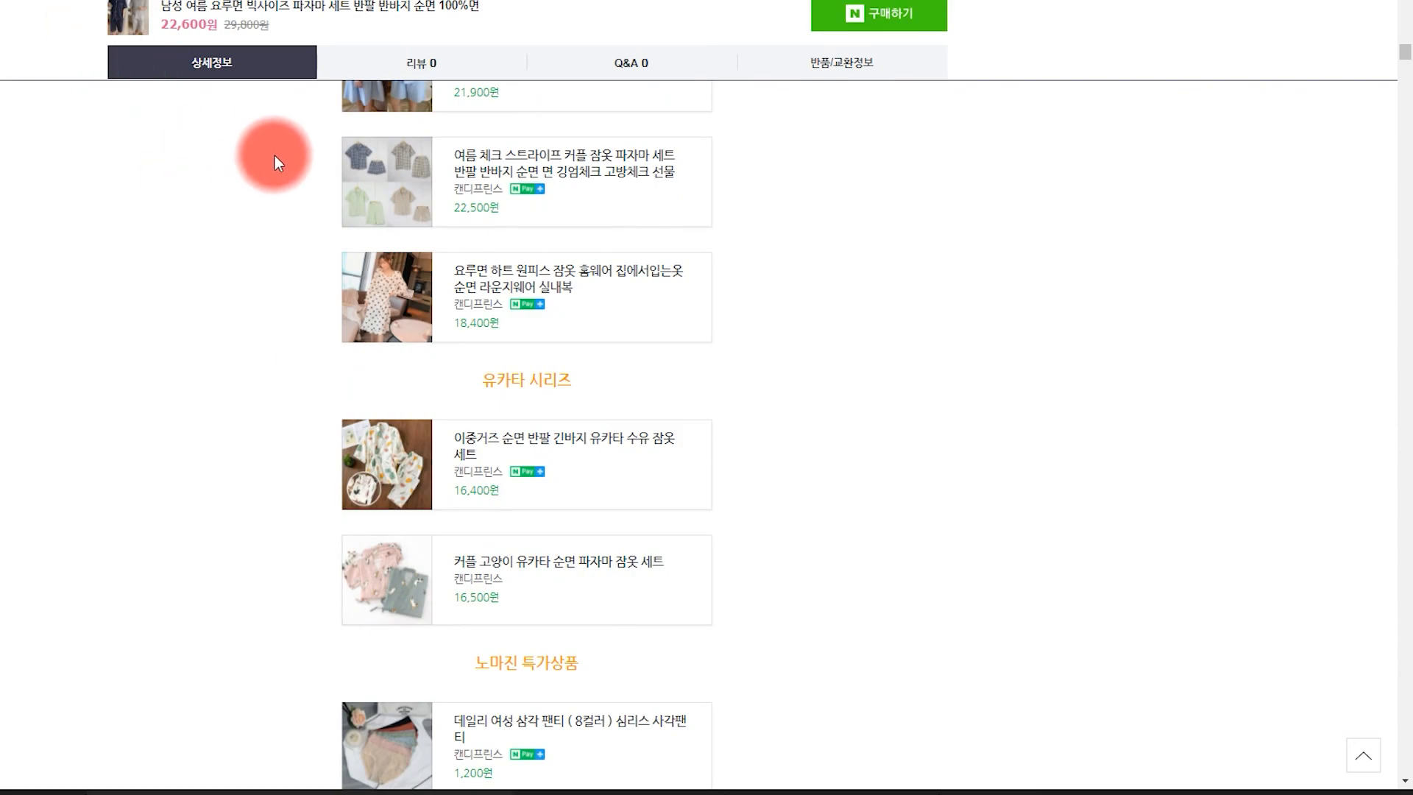
scroll(278, 162, down, 3)
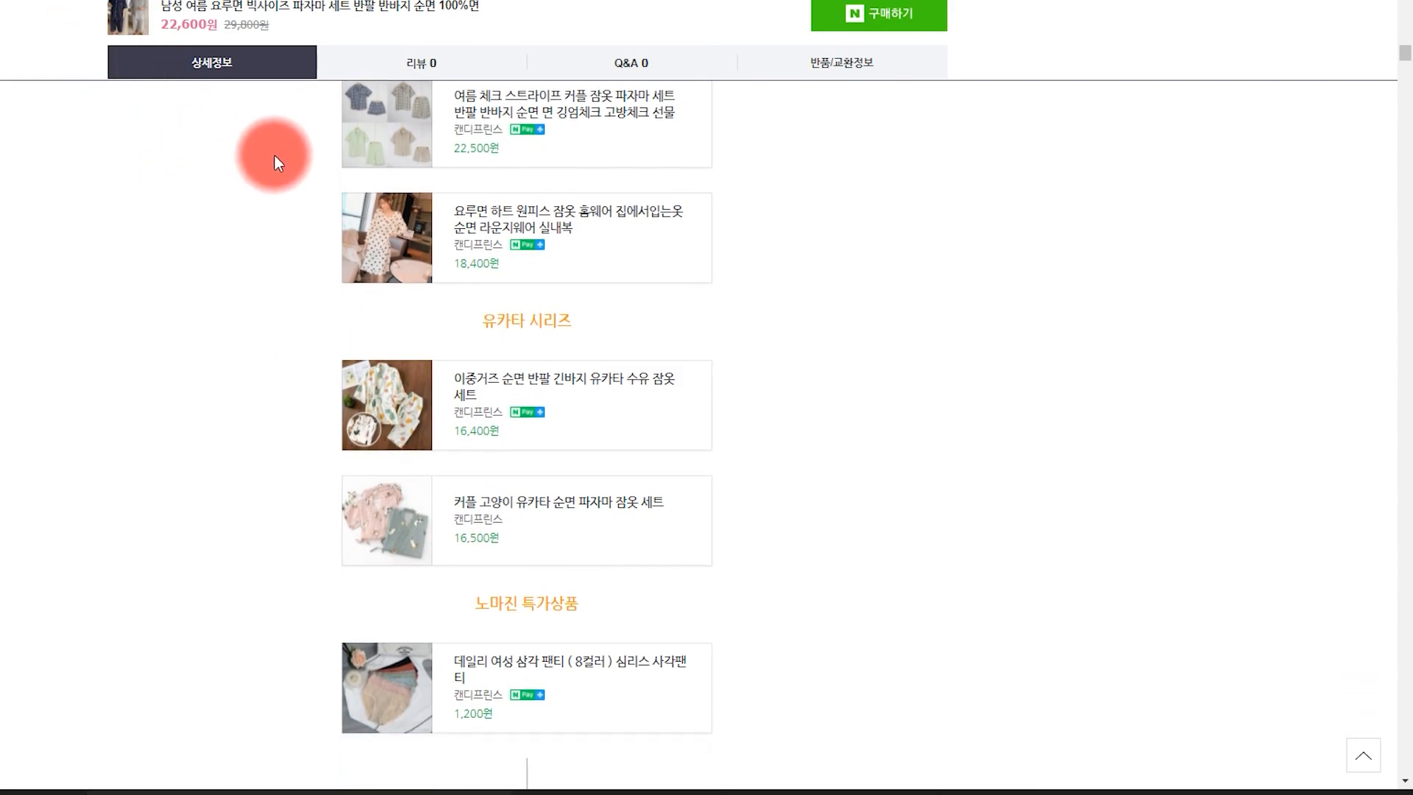
scroll(279, 162, up, 2)
scroll(278, 162, down, 1)
scroll(278, 162, up, 3)
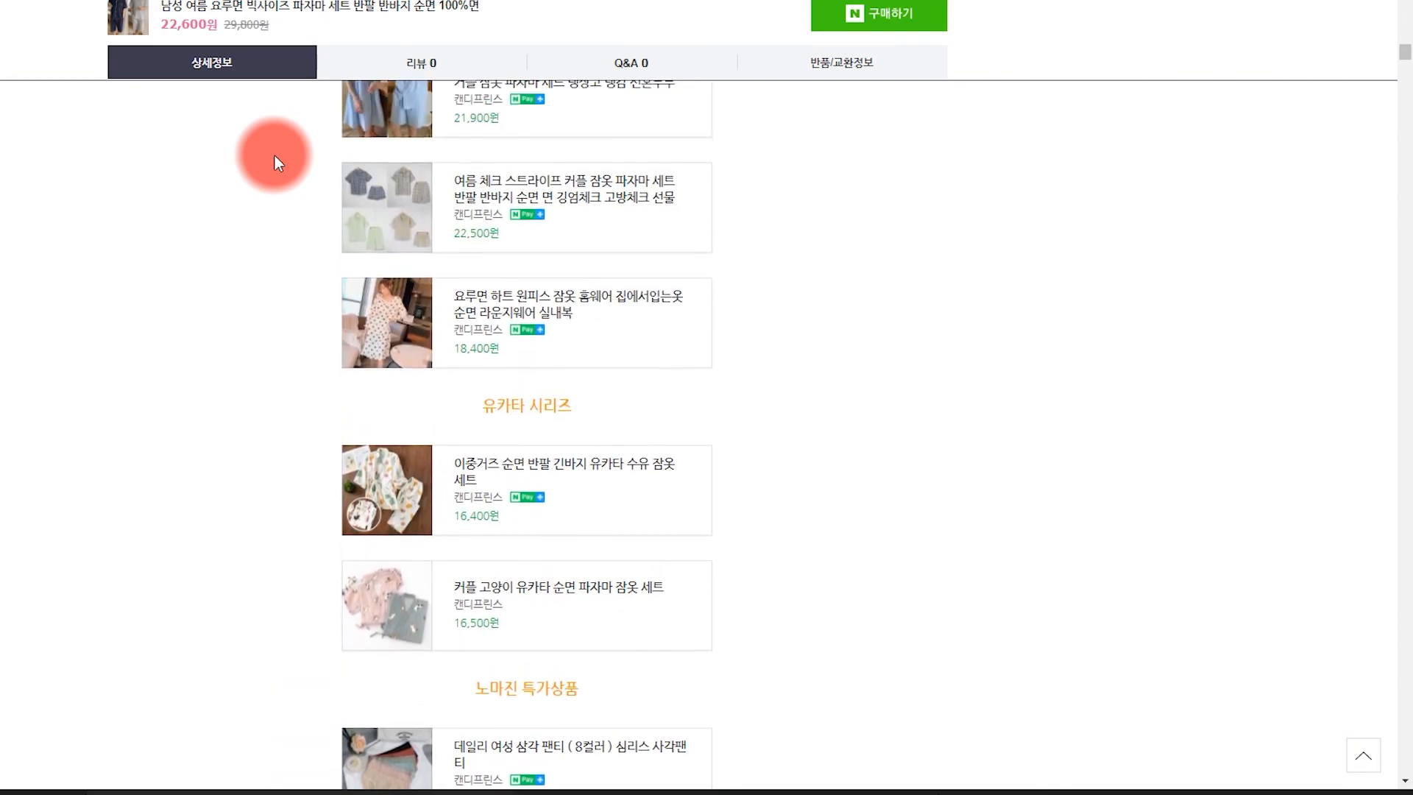